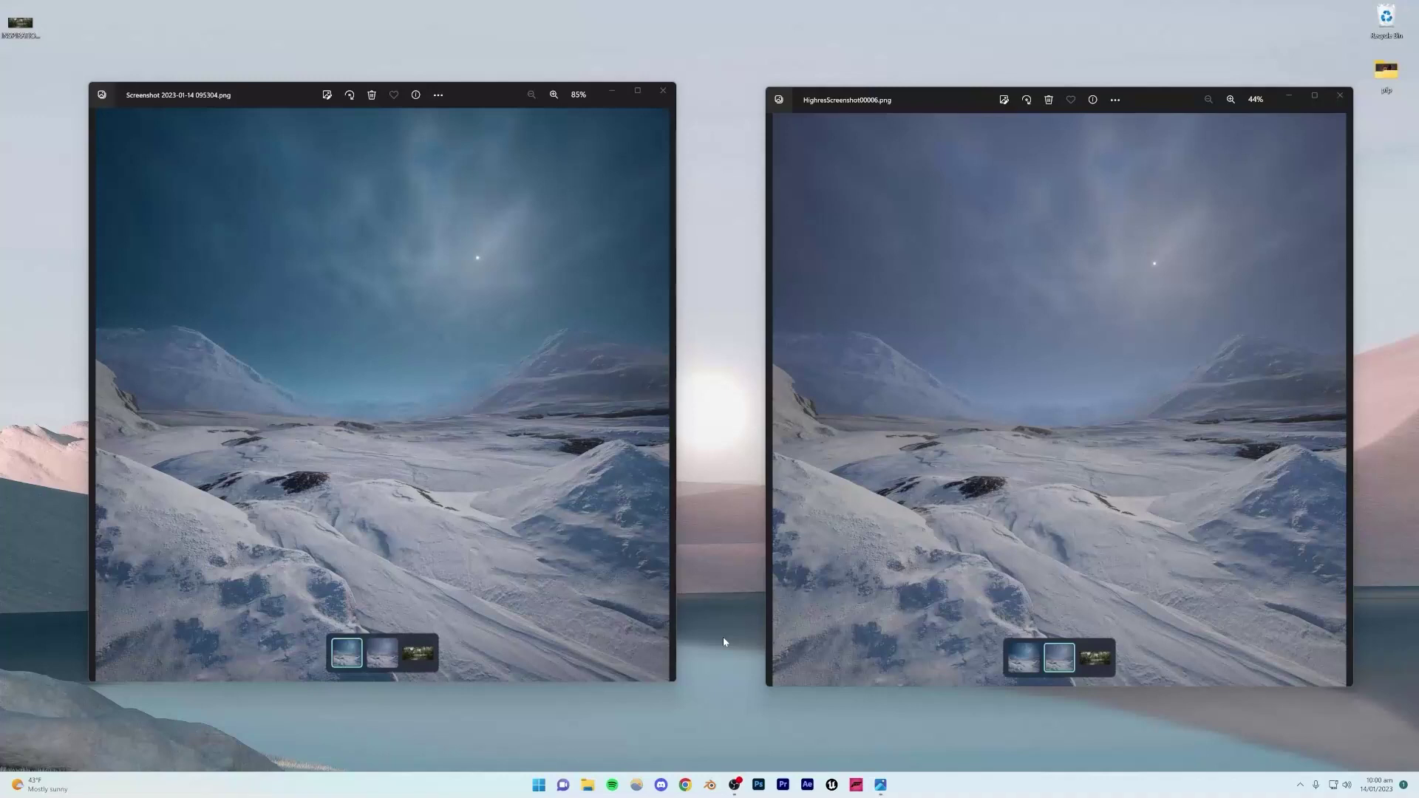
Step: Close the Screenshot 2023-01-14 095304.png reference, examine the snowy landscape in HighresScreenshot00006.png up close, and put it out of the way
left_click(1057, 303)
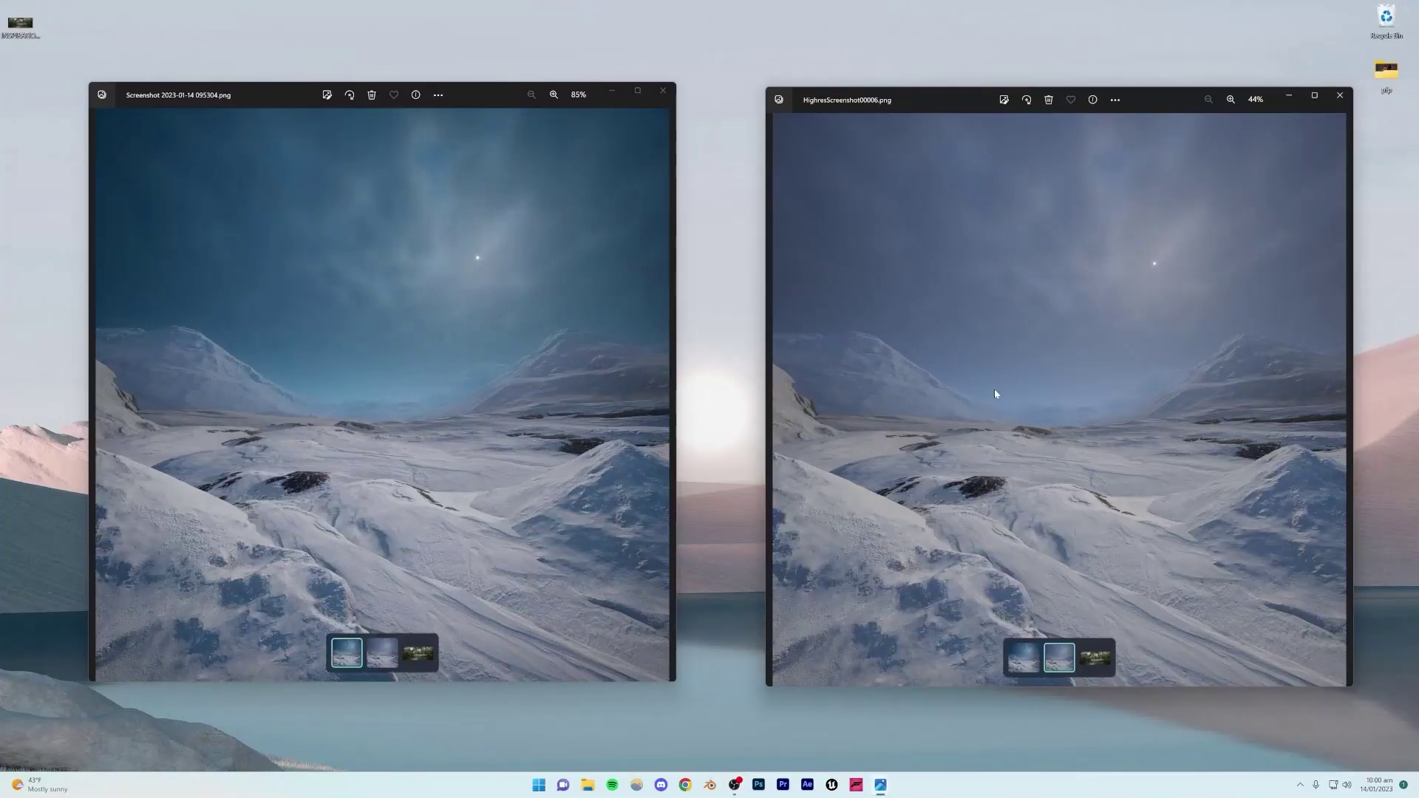
left_click(209, 364)
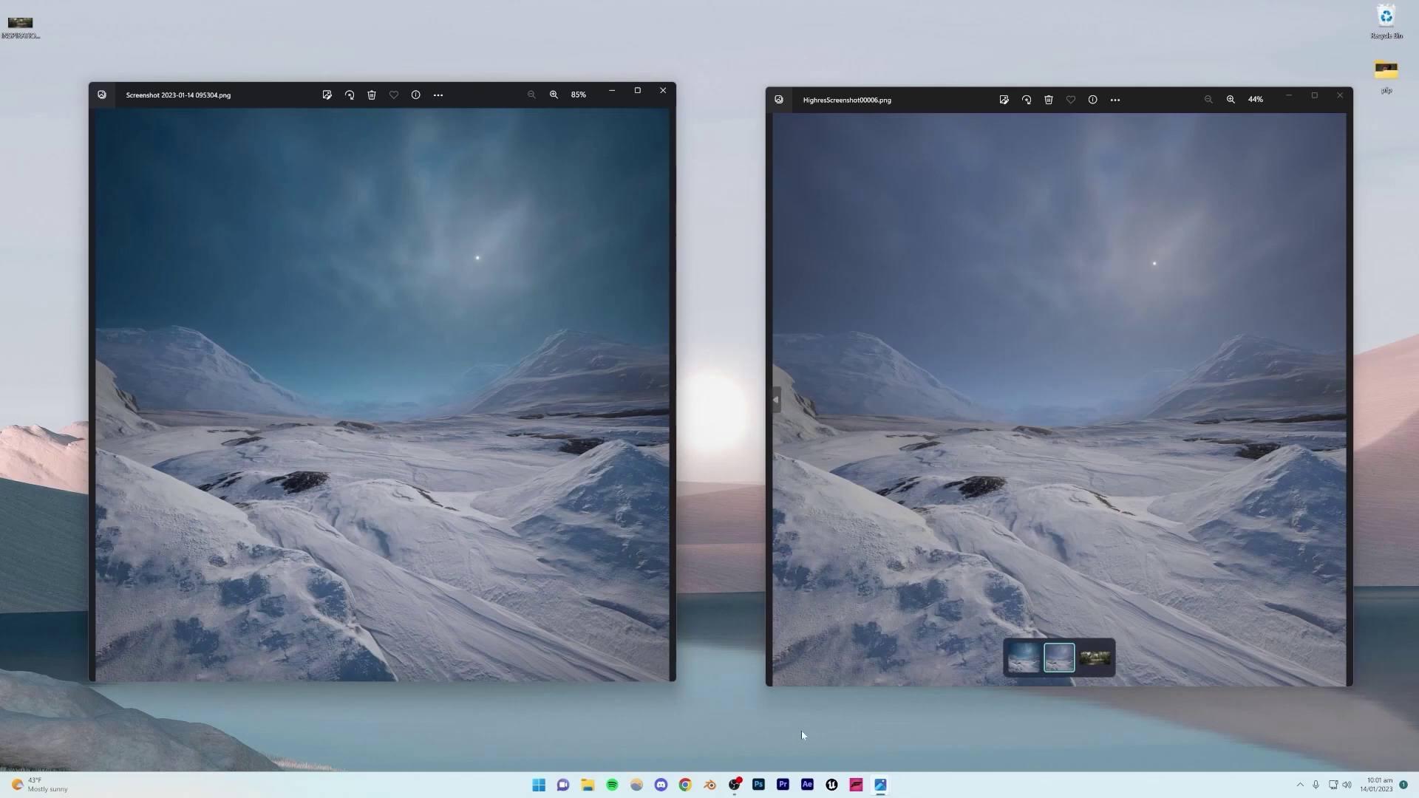
left_click(662, 90)
left_click_drag(1144, 102, 570, 99)
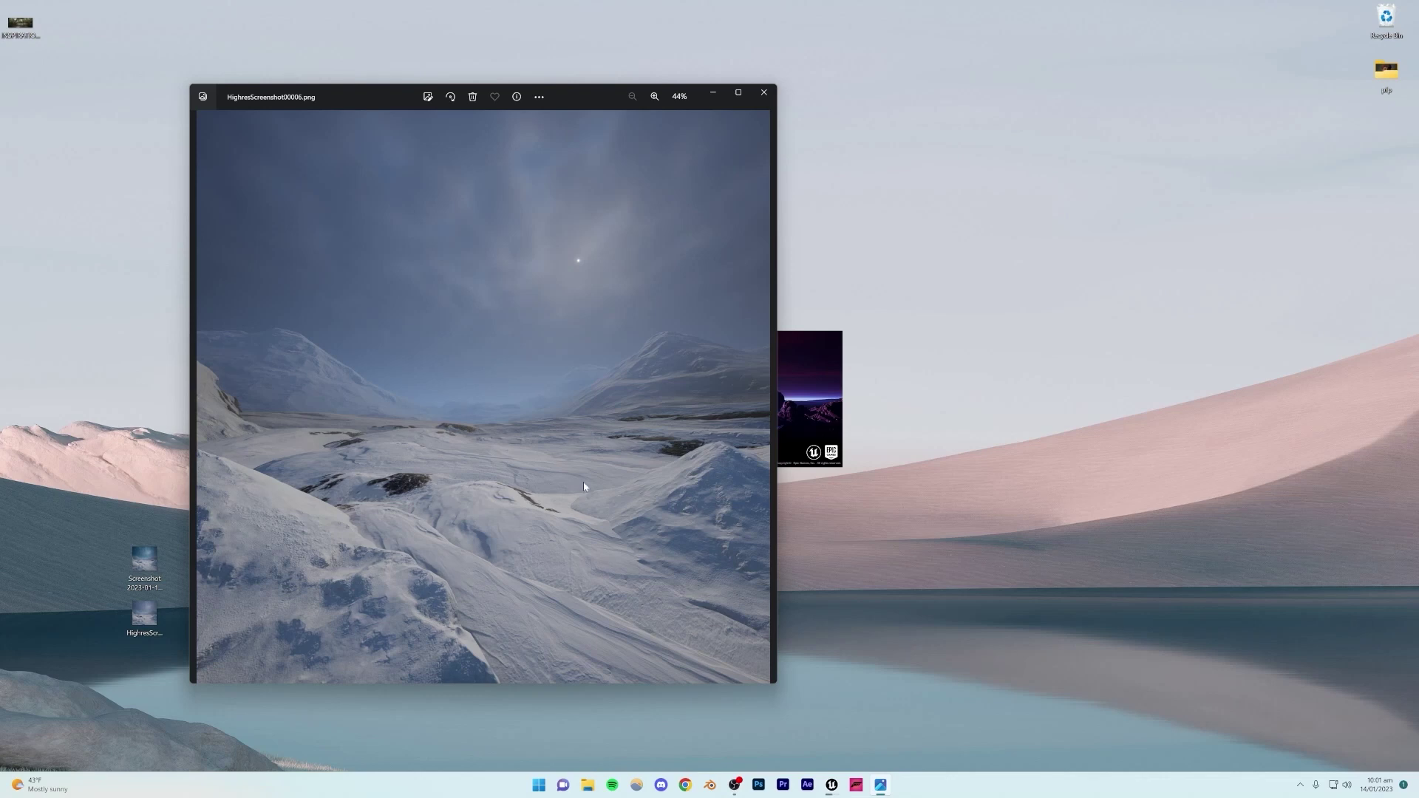
scroll(512, 516, "up", 3)
left_click_drag(437, 329, 462, 506)
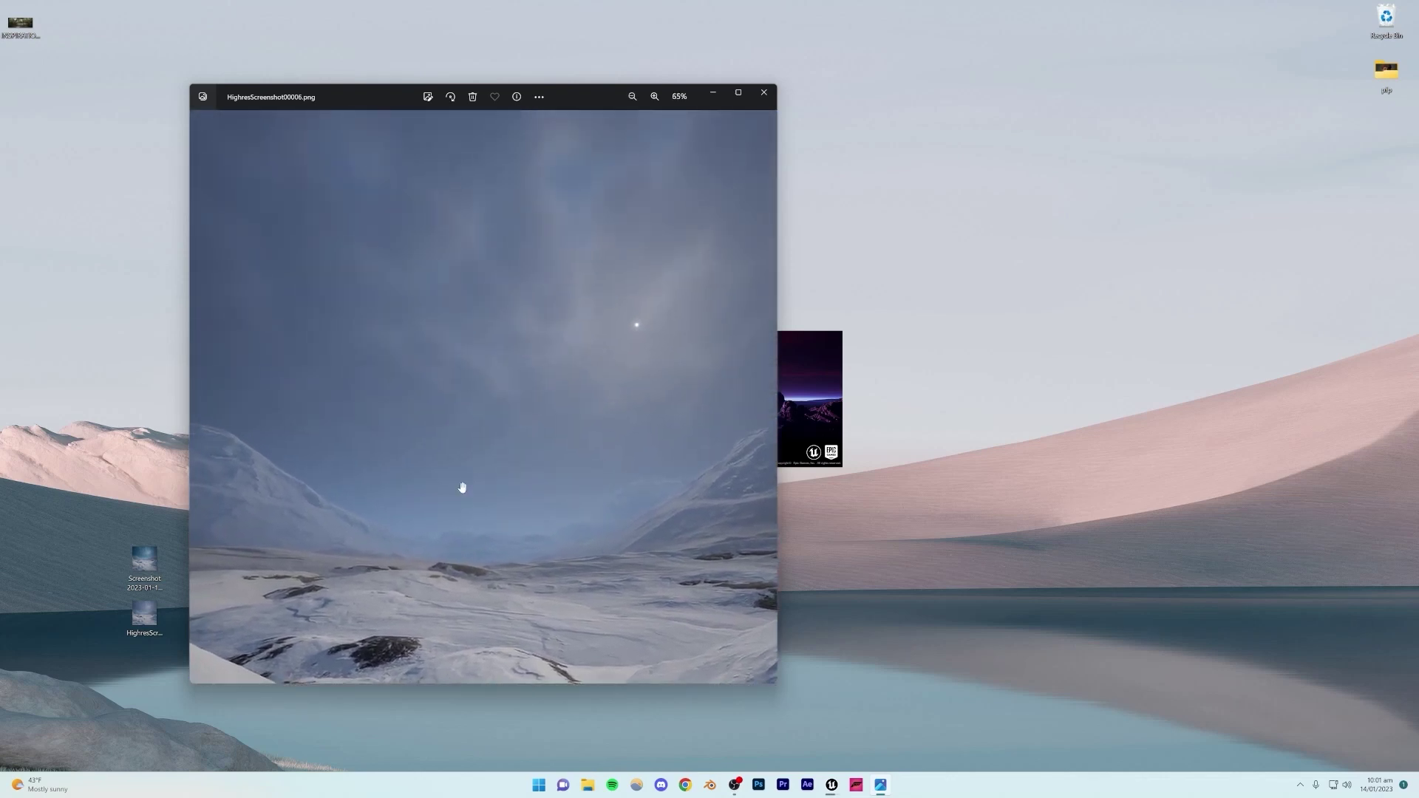
scroll(380, 247, "down", 3)
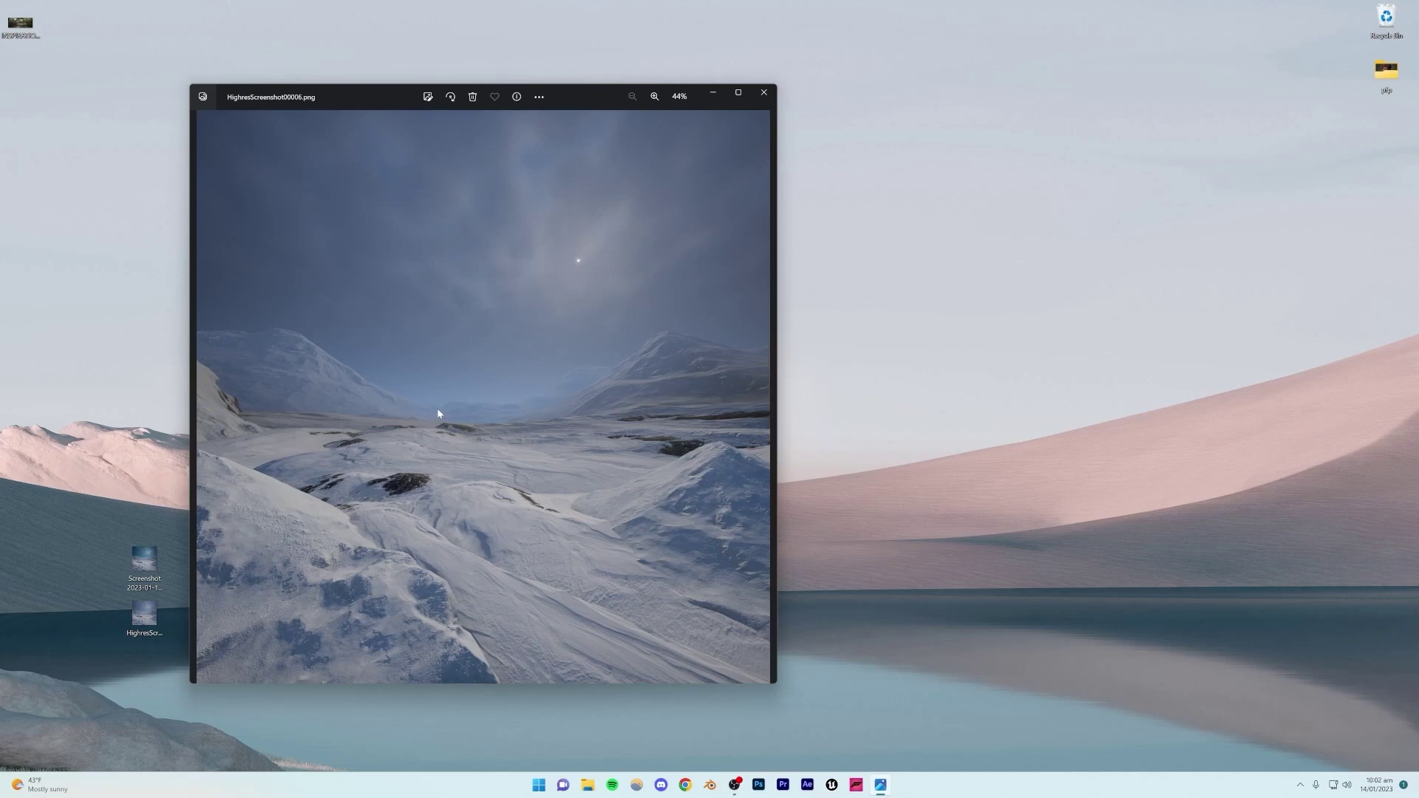
left_click(713, 94)
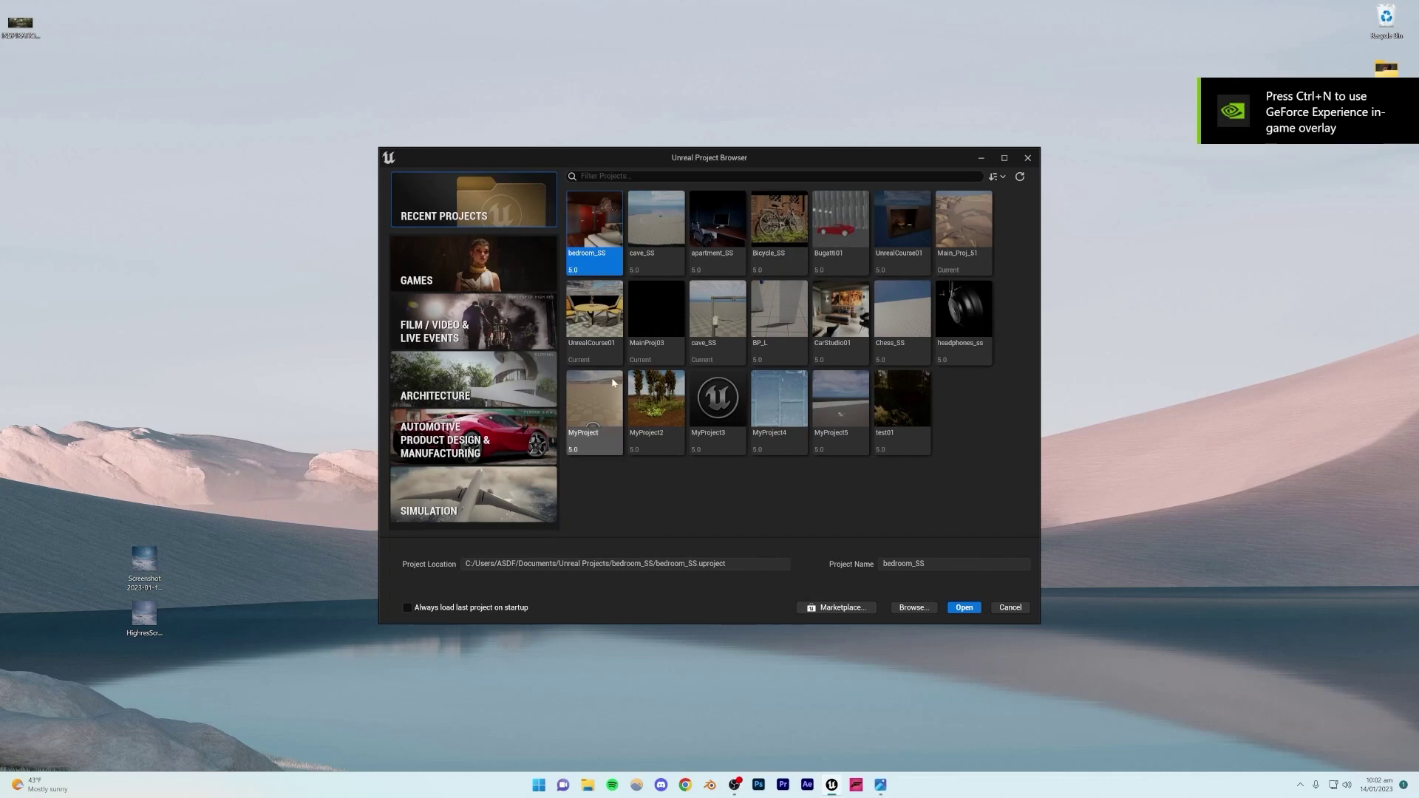
Step: Open the MainProj03 project in Unreal Engine and close the Message Log and the other floating window
left_click(655, 314)
left_click(965, 608)
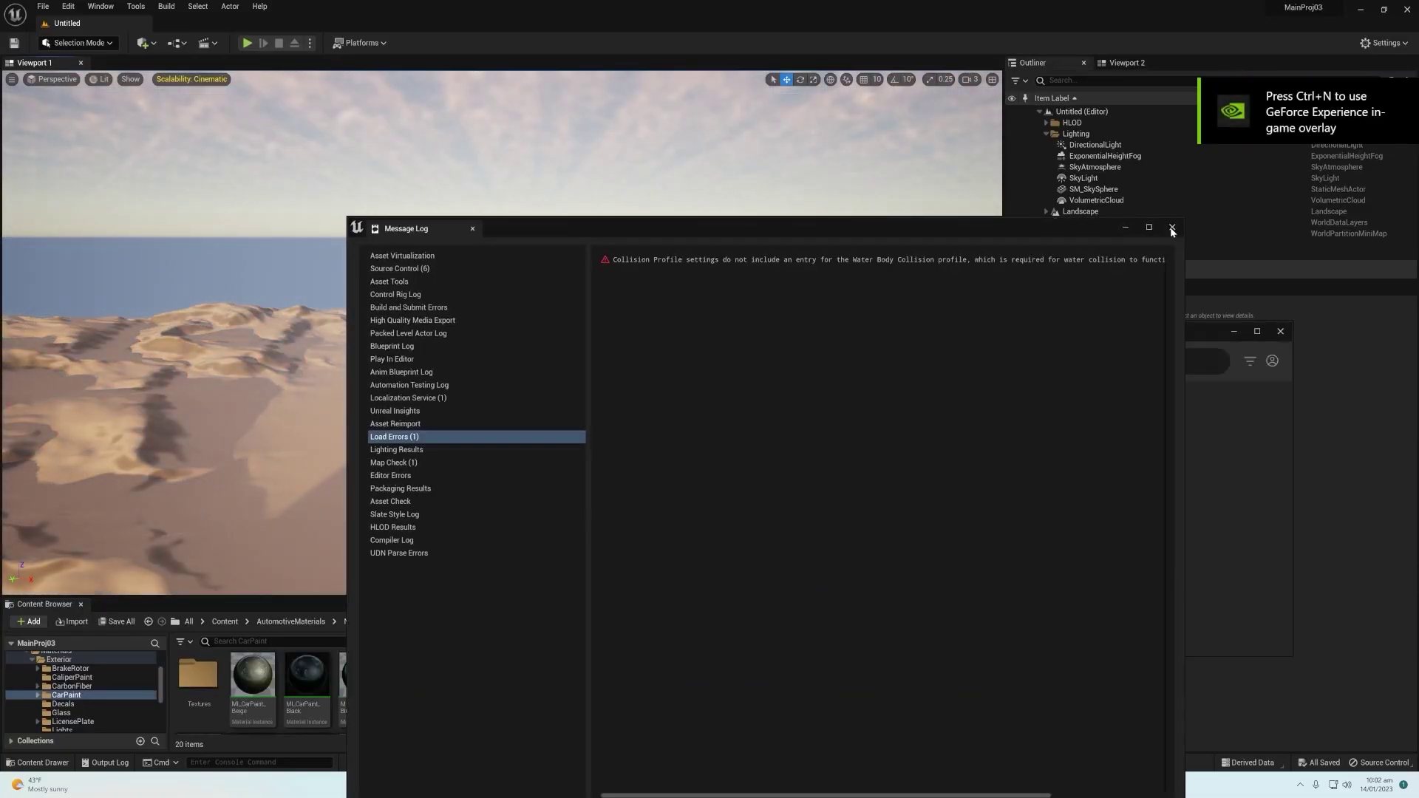
left_click(1172, 227)
left_click(1279, 325)
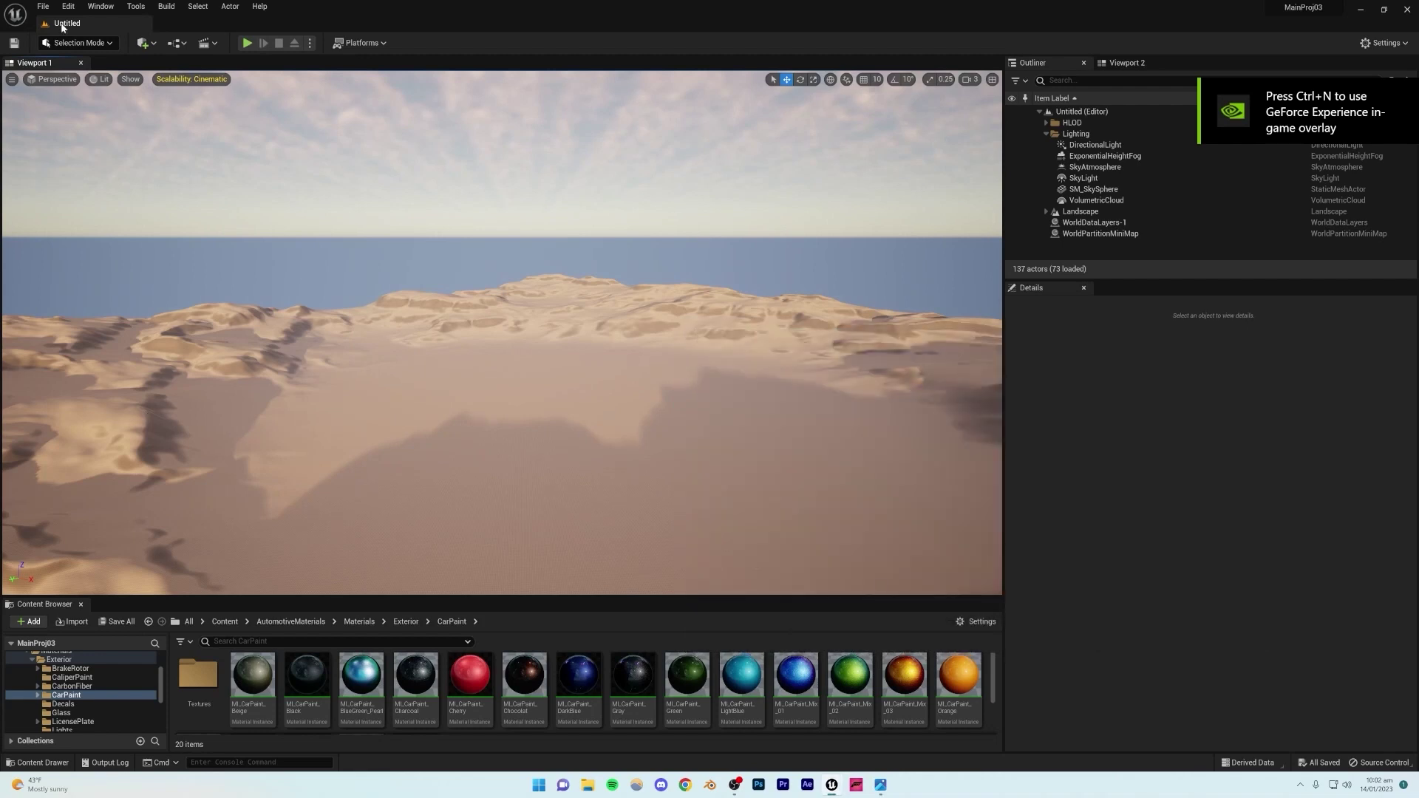
Step: Create a new level from the Empty Level template
left_click(43, 7)
left_click(62, 42)
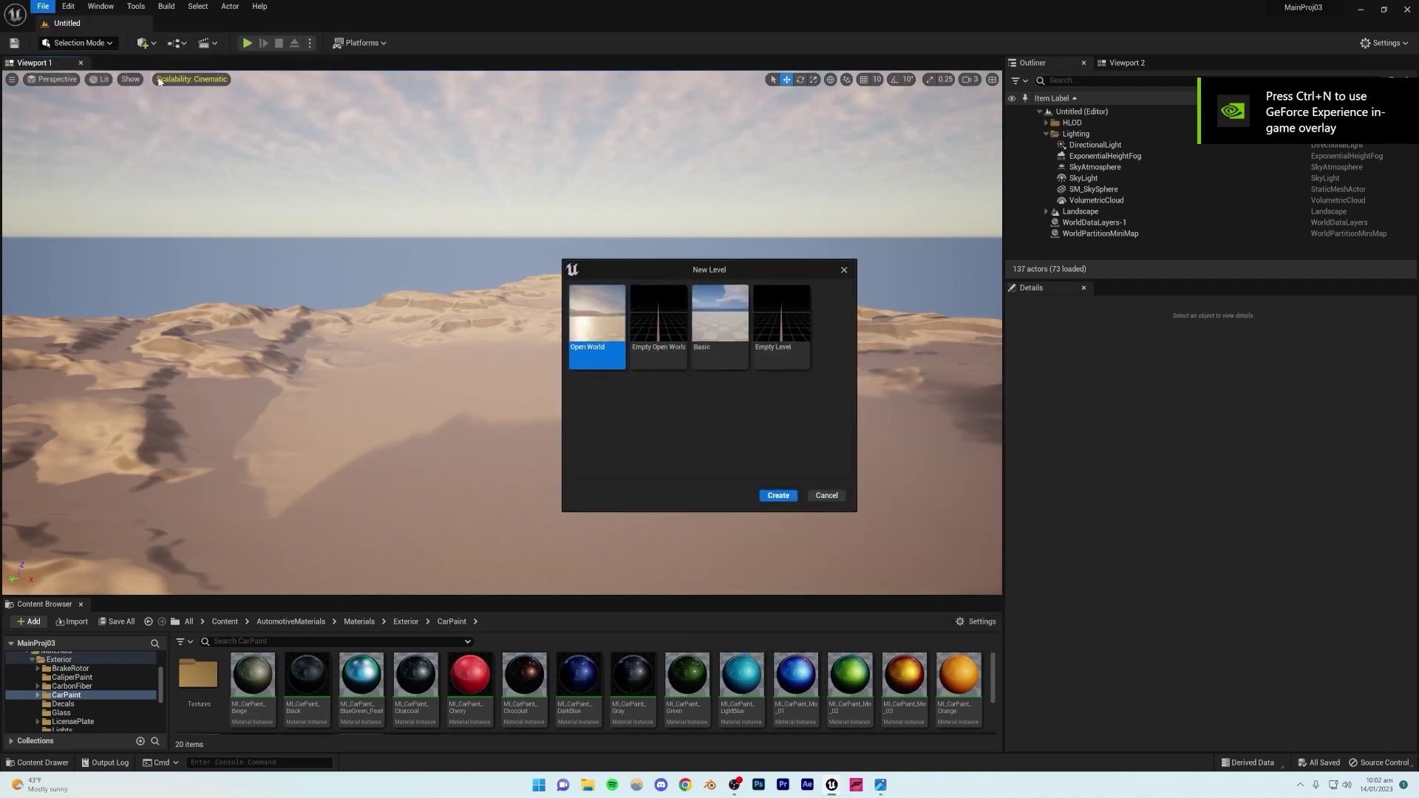
left_click(781, 325)
left_click(779, 495)
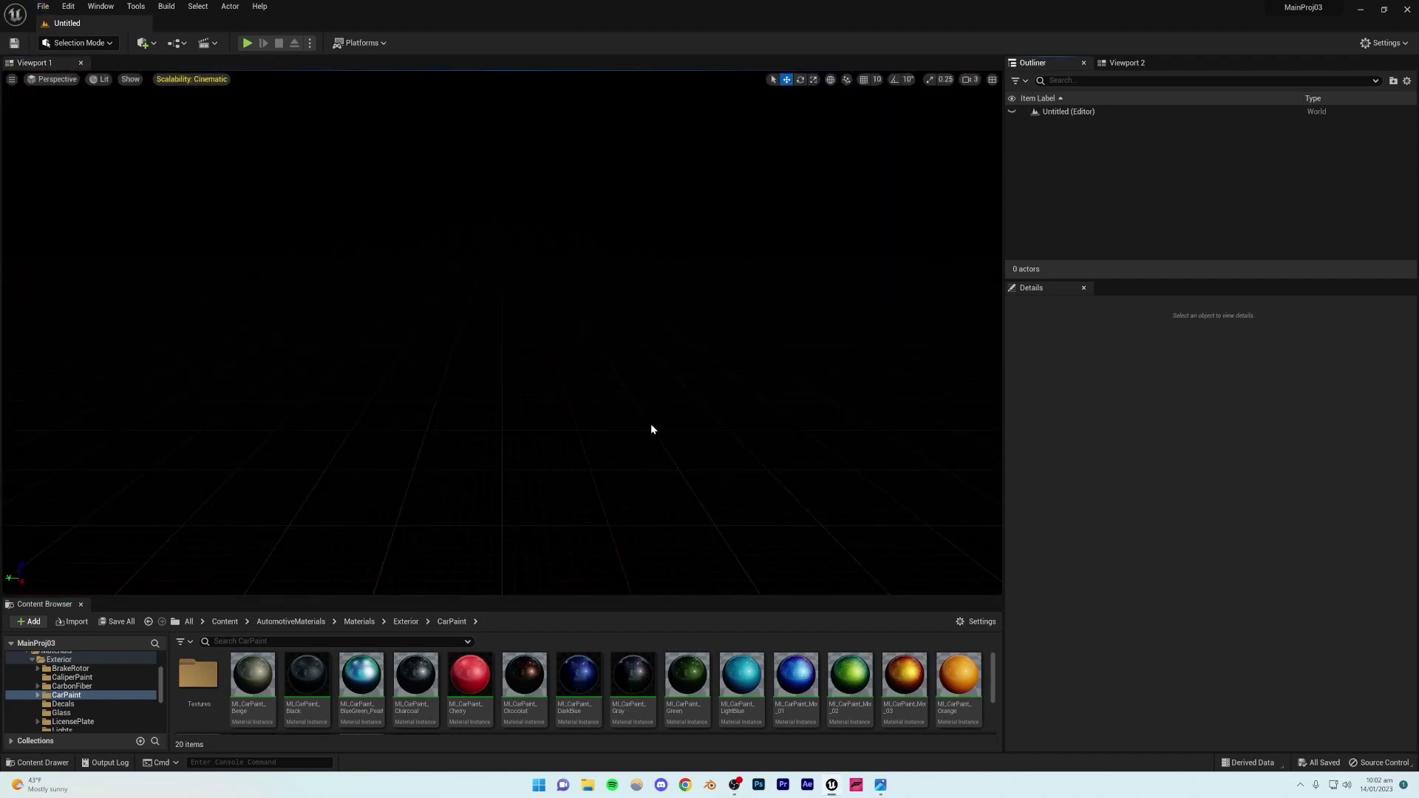
Step: Save the new level in the Content folder under the name snowSS
key("ctrl+s")
key("Caps_Lock")
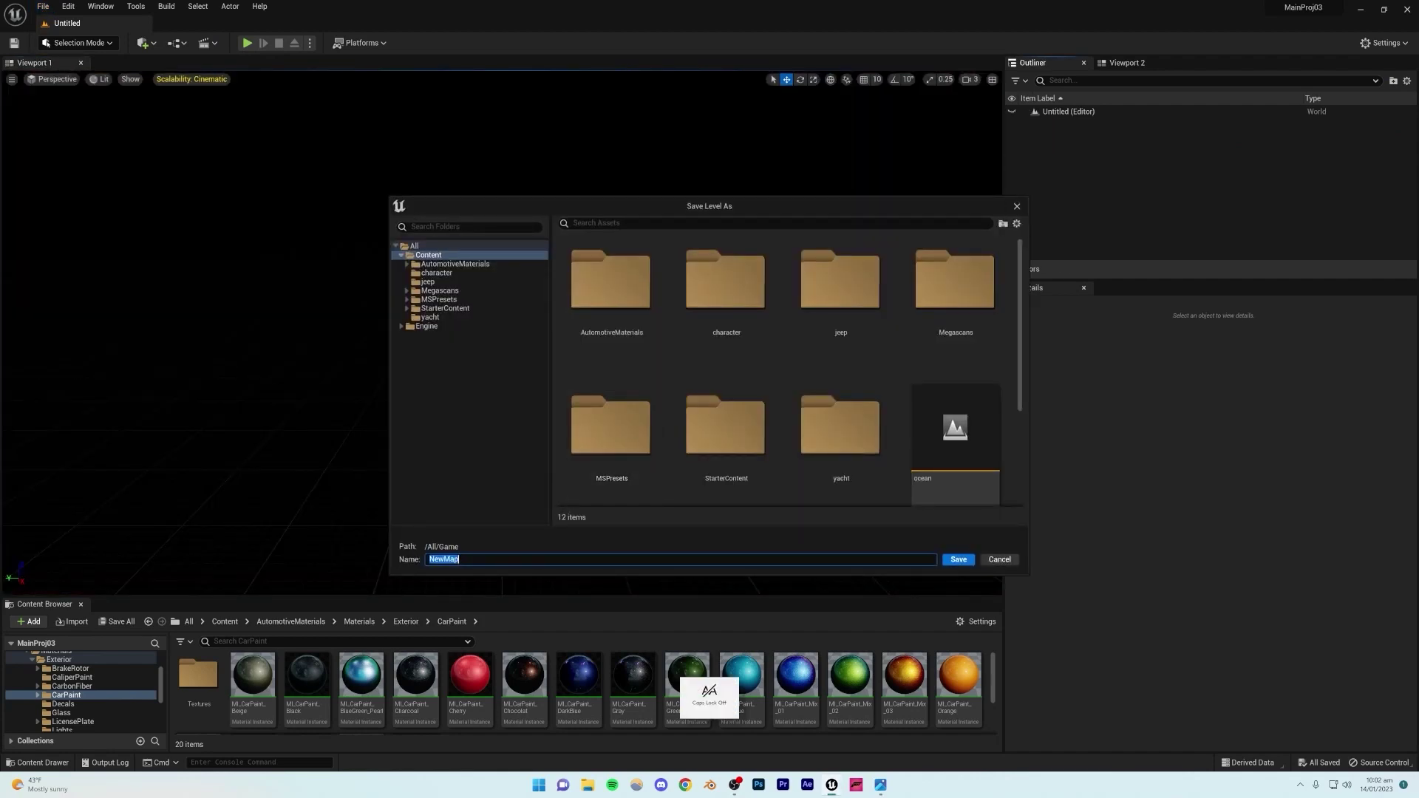
type("snowSS")
key("Return")
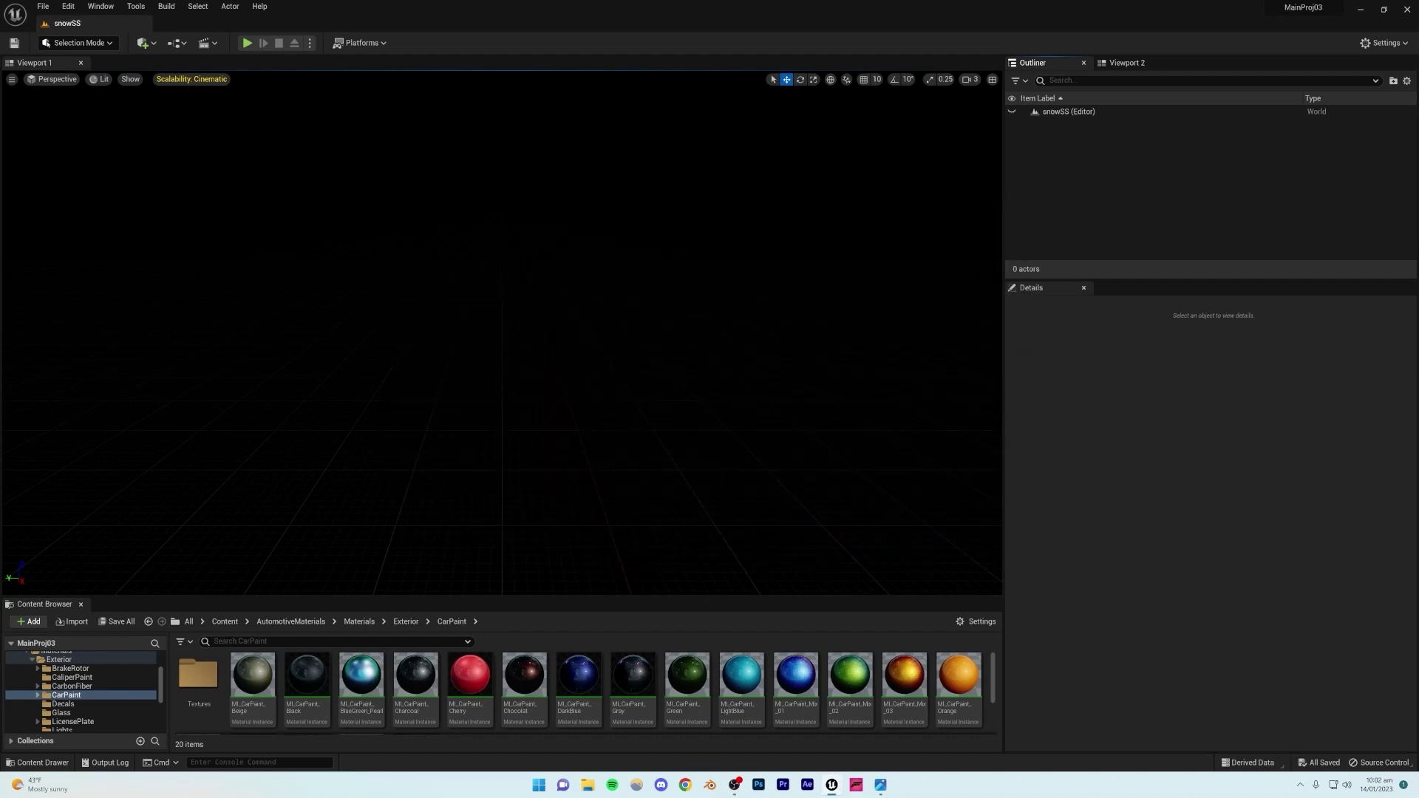
Step: Show the project's root Content folder in the Content Browser
scroll(37, 672, "up", 3)
scroll(37, 673, "up", 1)
left_click(42, 665)
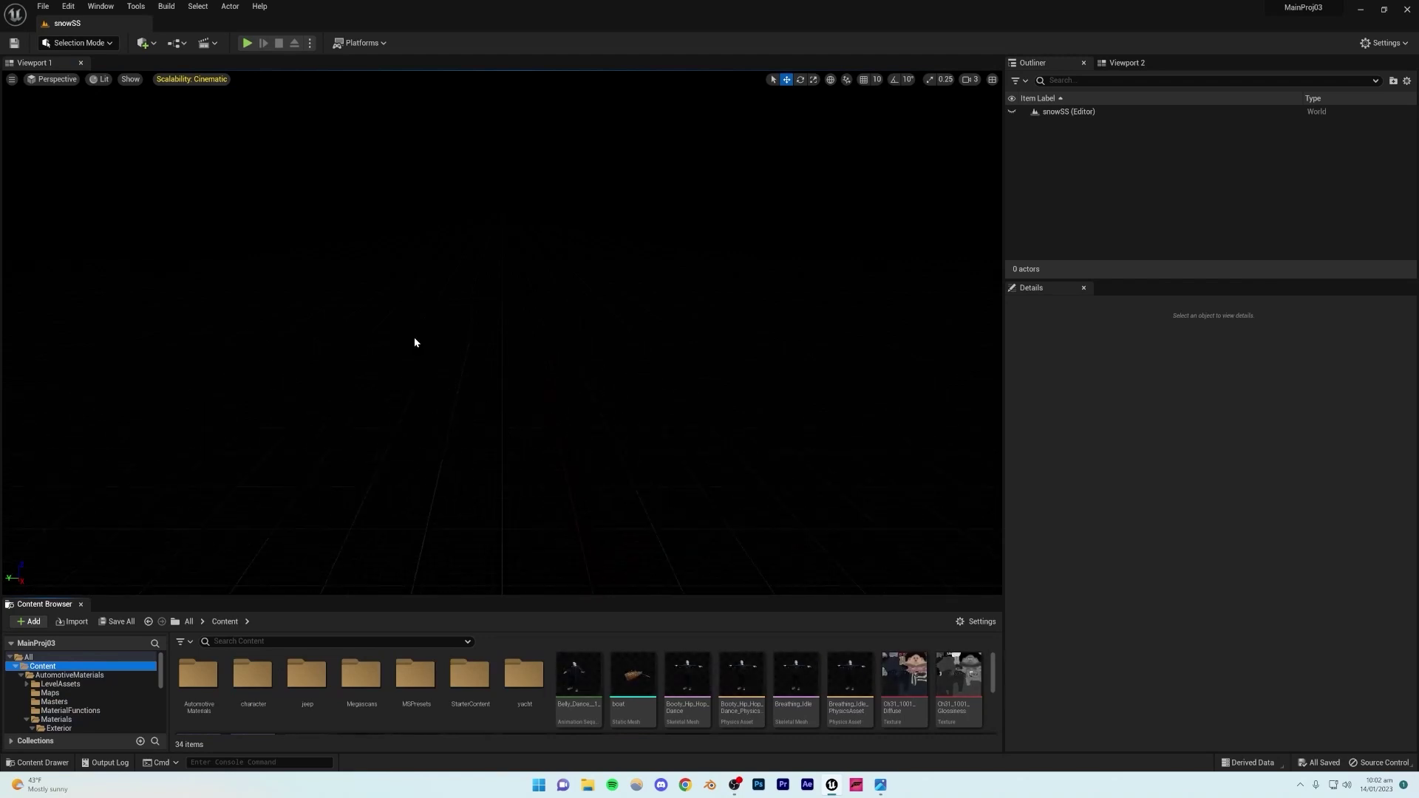
Step: Create a new landscape with the default settings and 63x63 quads section size, then return to Selection mode
left_click(78, 42)
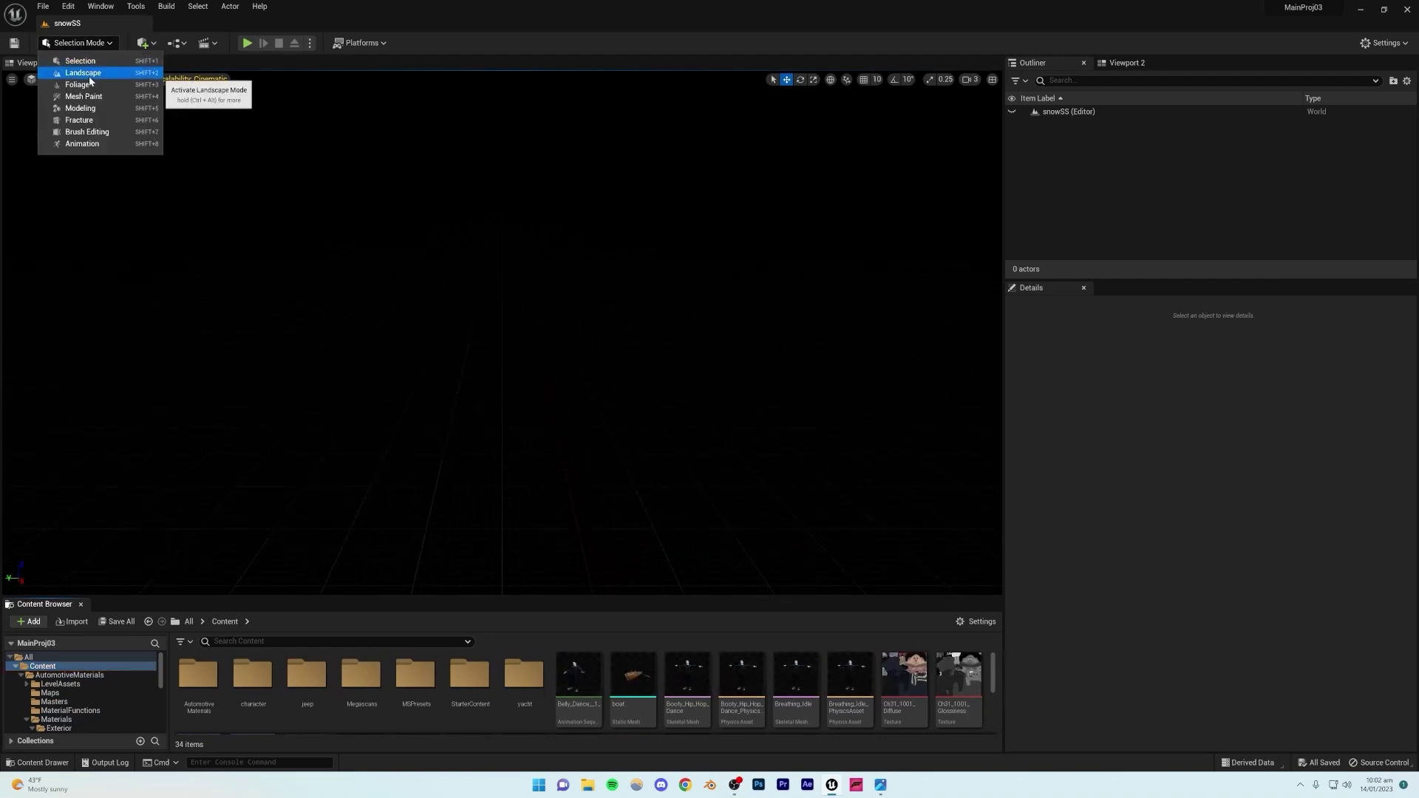
left_click(89, 74)
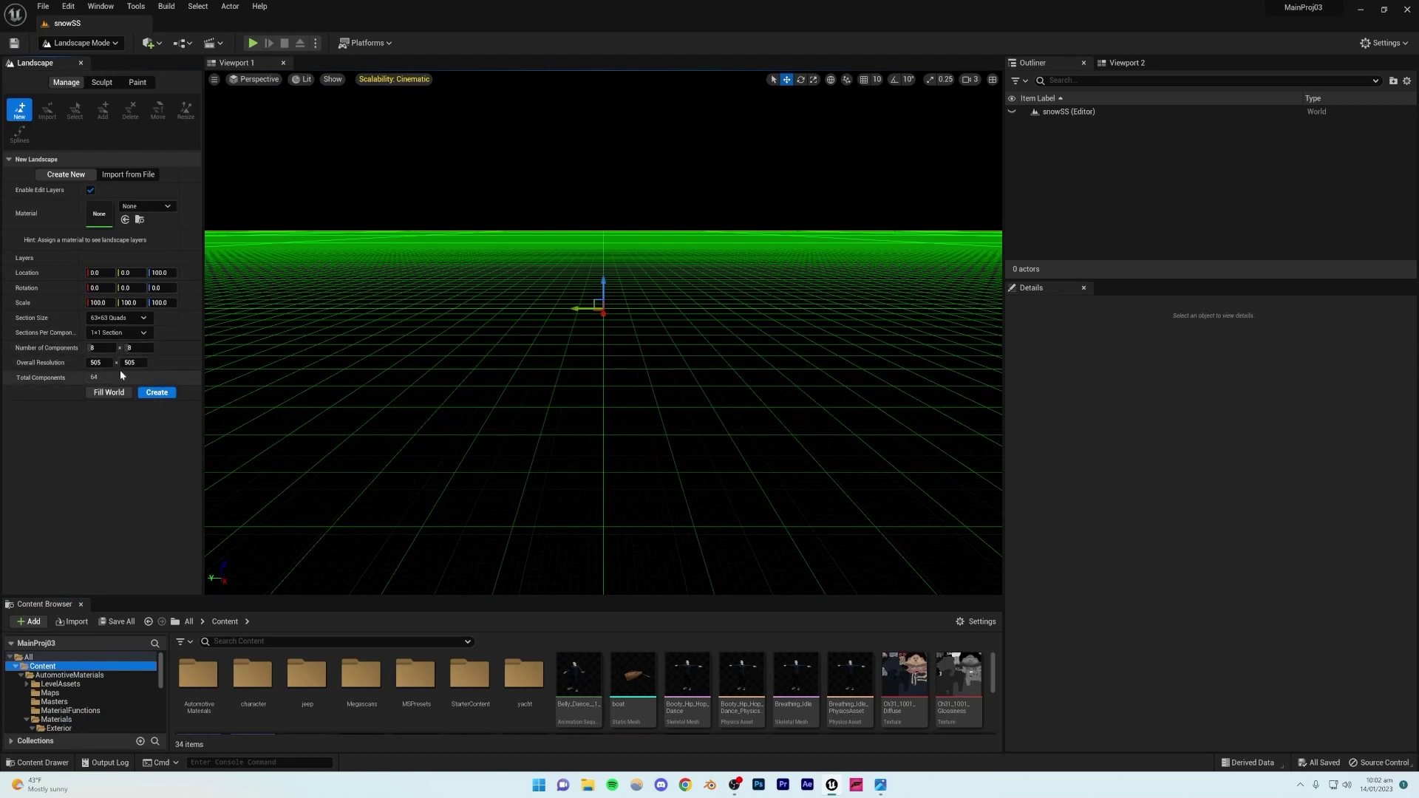
left_click(107, 320)
left_click(111, 320)
left_click(145, 394)
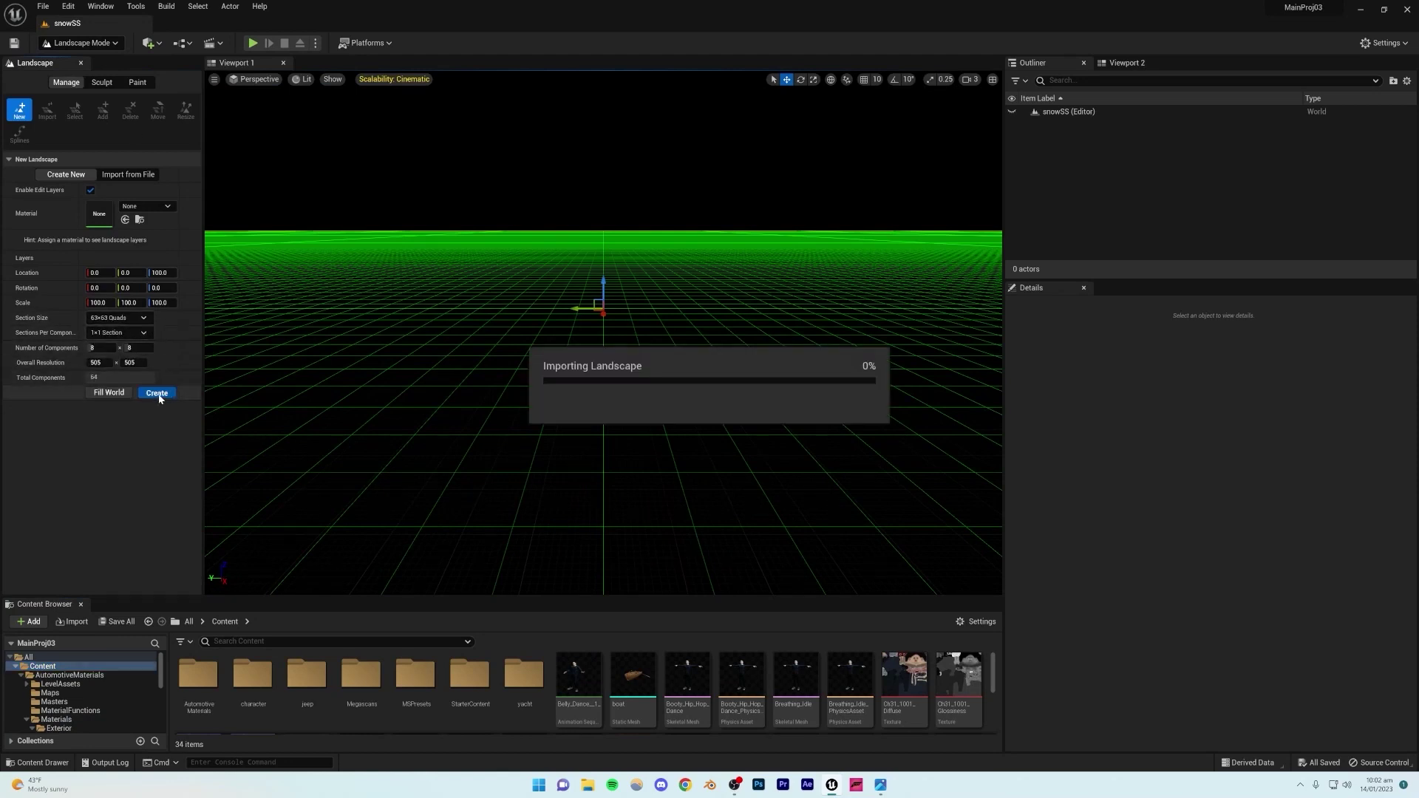
left_click(81, 43)
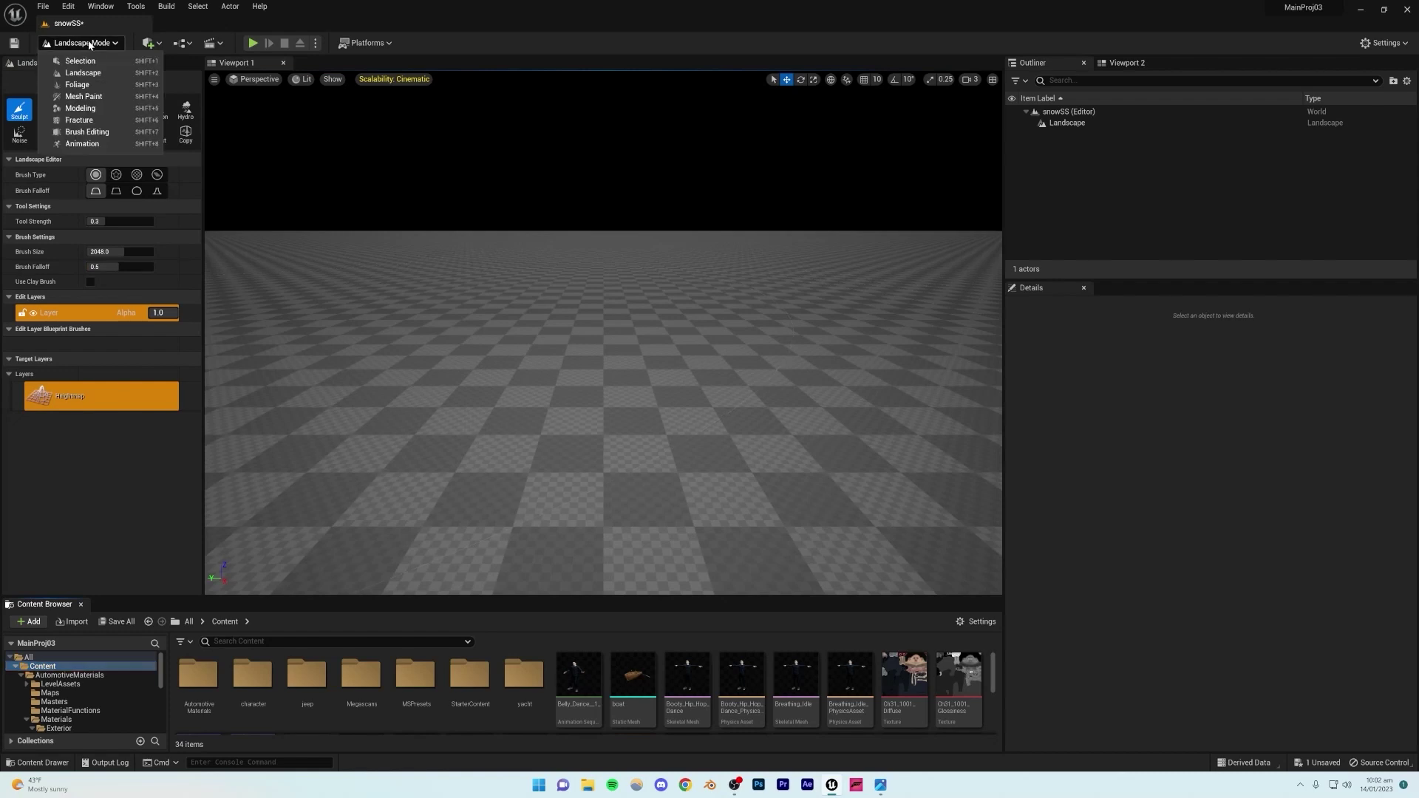
left_click(74, 60)
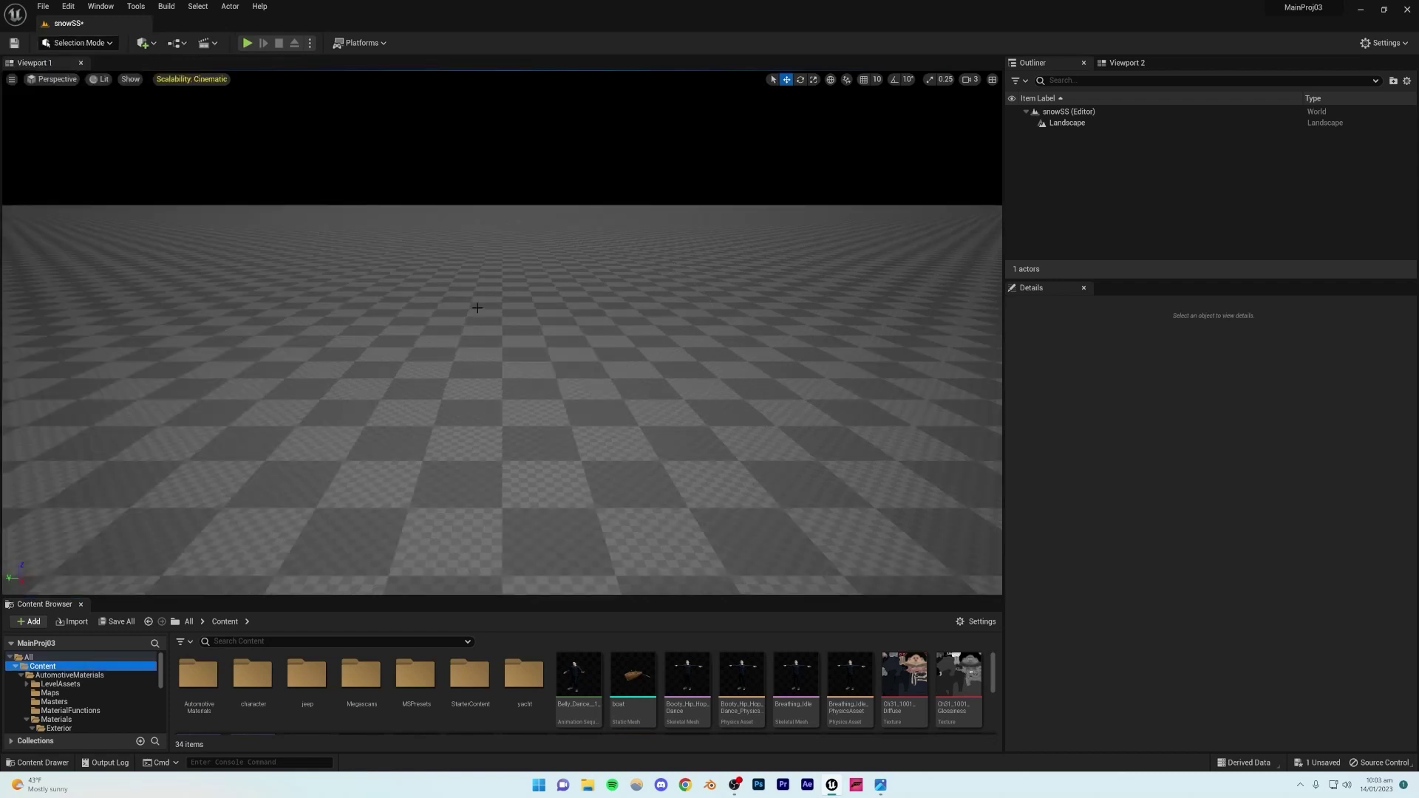
Step: Add a sky light, atmospheric light, sky atmosphere, volumetric cloud and height fog with the Env. Light Mixer, and save the level
left_click(103, 6)
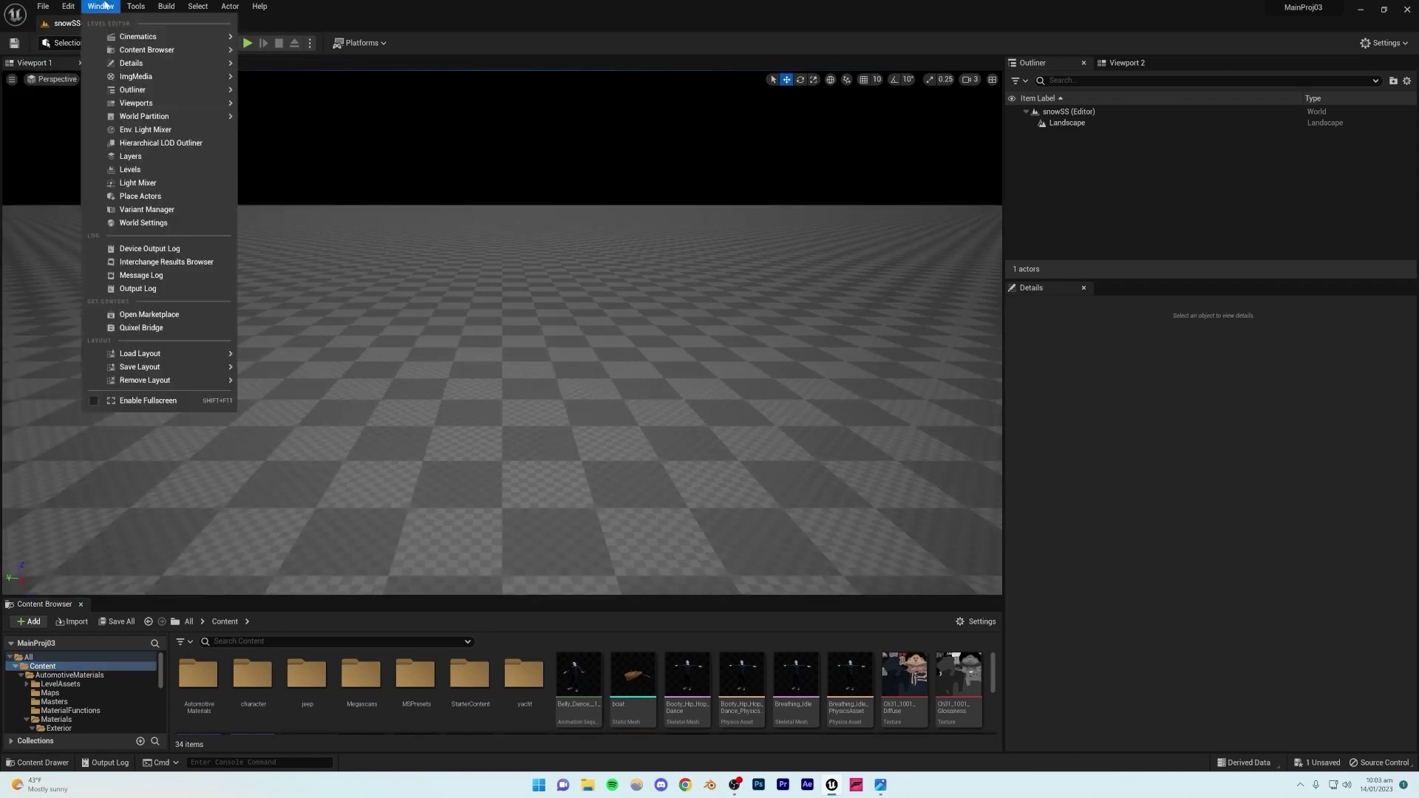
left_click(139, 130)
left_click_drag(693, 334, 569, 266)
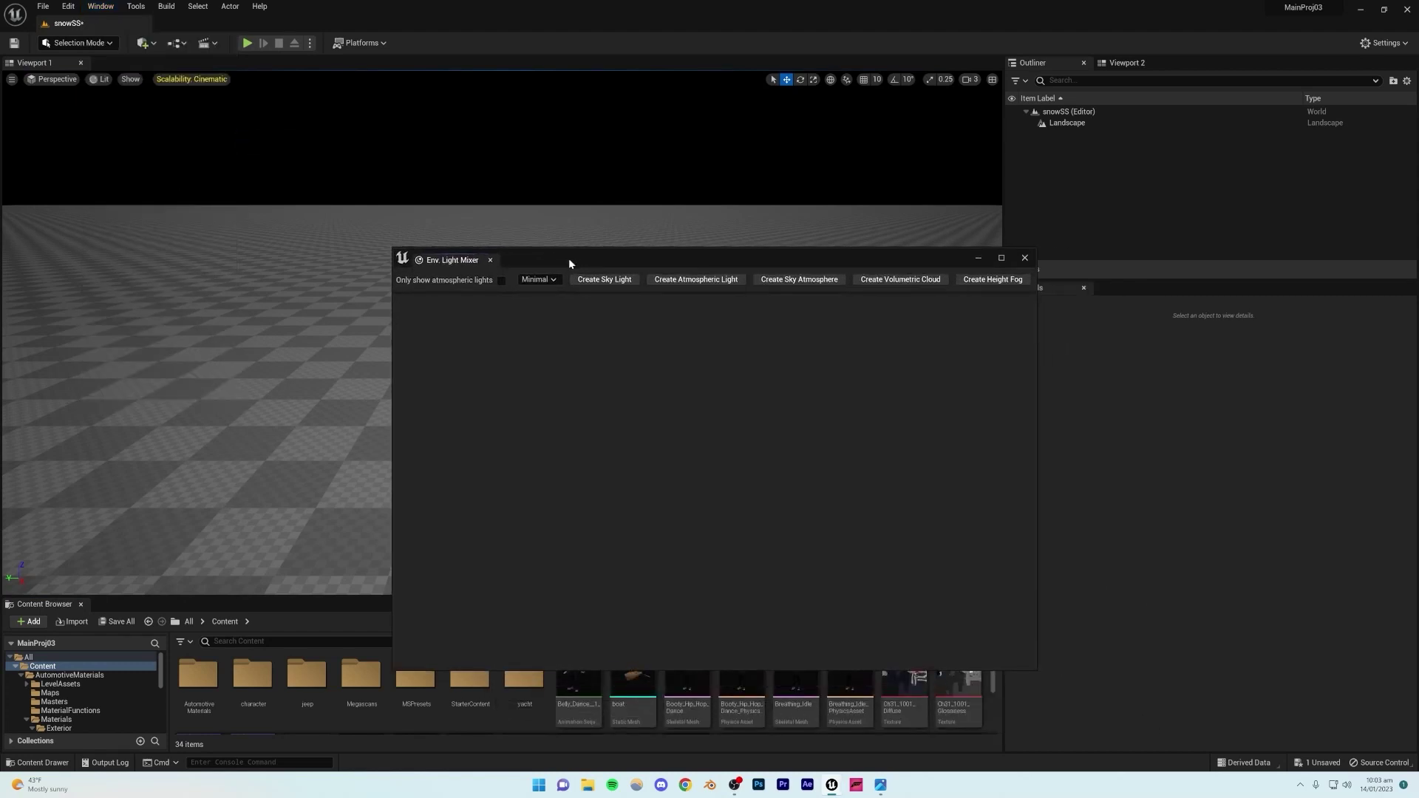
left_click(605, 281)
left_click(606, 281)
left_click(606, 281)
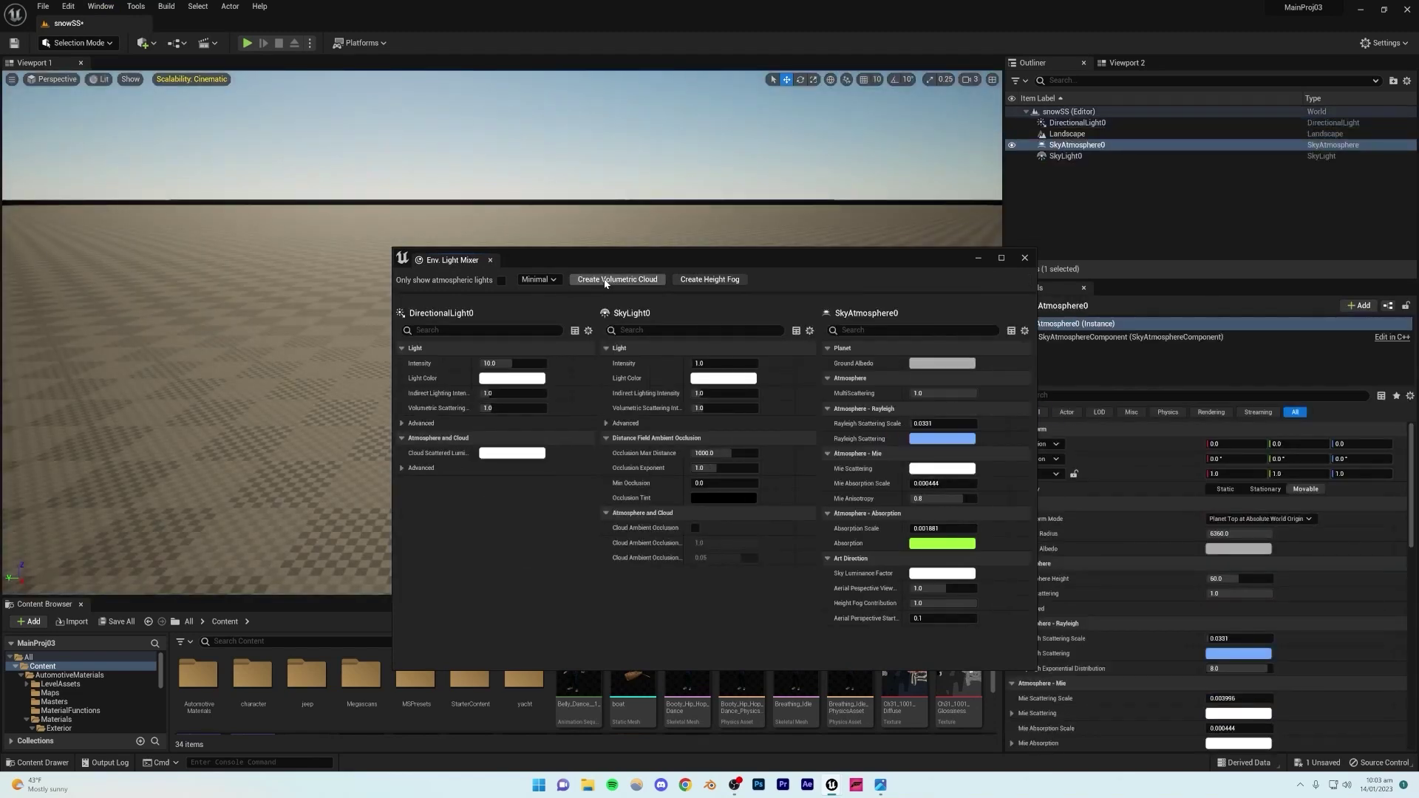
left_click(606, 281)
left_click(606, 280)
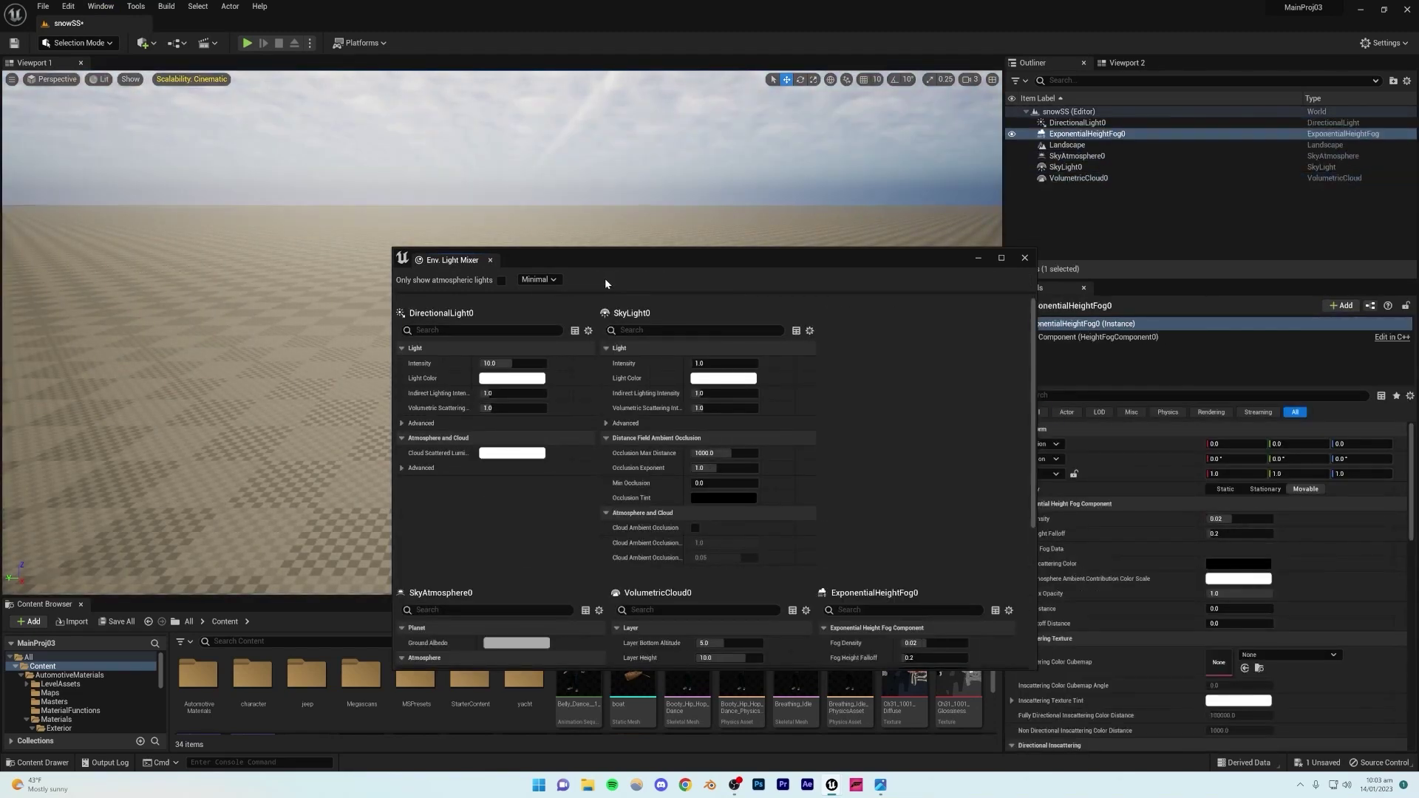
left_click(1031, 259)
key("Escape")
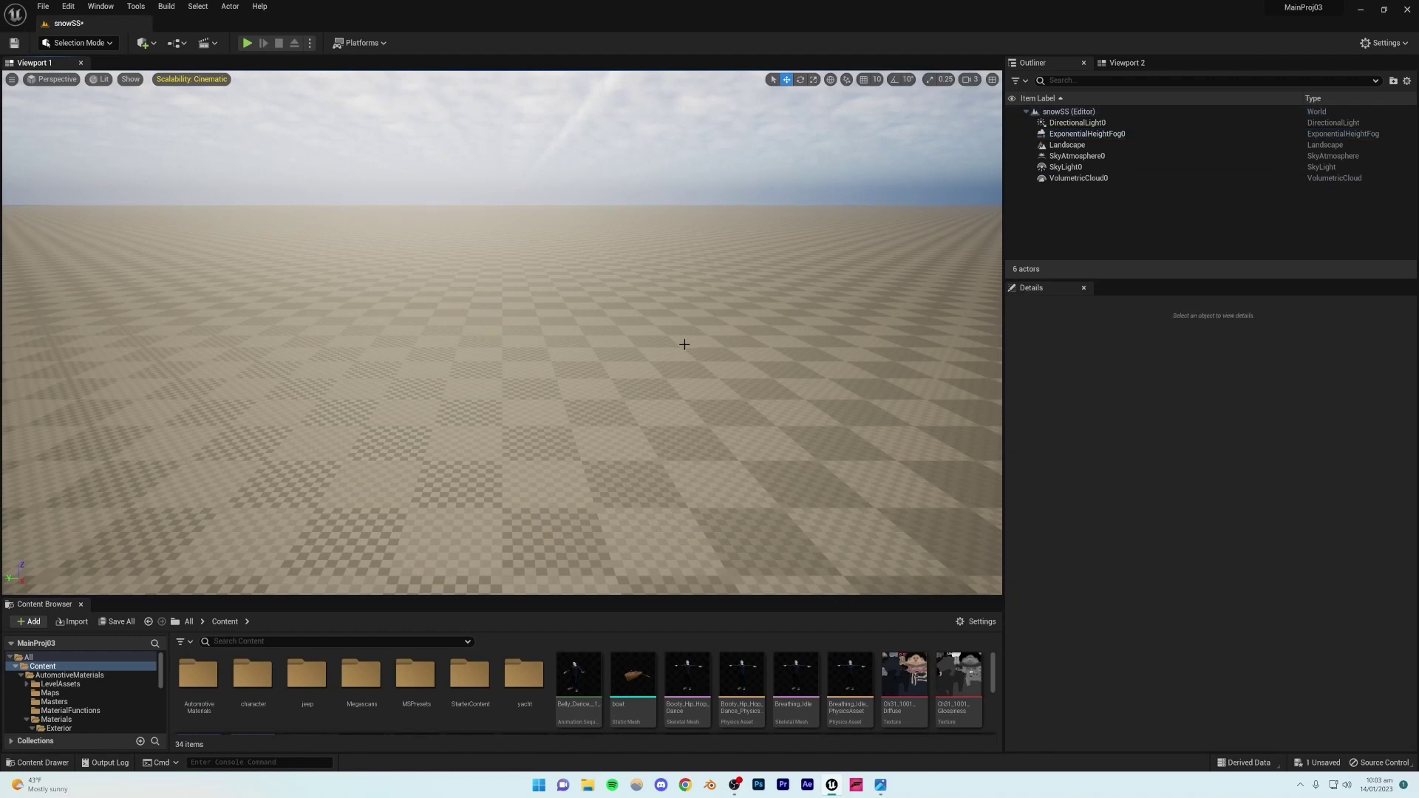
key("ctrl+s")
Step: Enable Real Time Capture on the sky light and save the level
right_click_drag(662, 332, 657, 214)
right_click_drag(518, 295, 720, 316)
right_click_drag(591, 285, 471, 383)
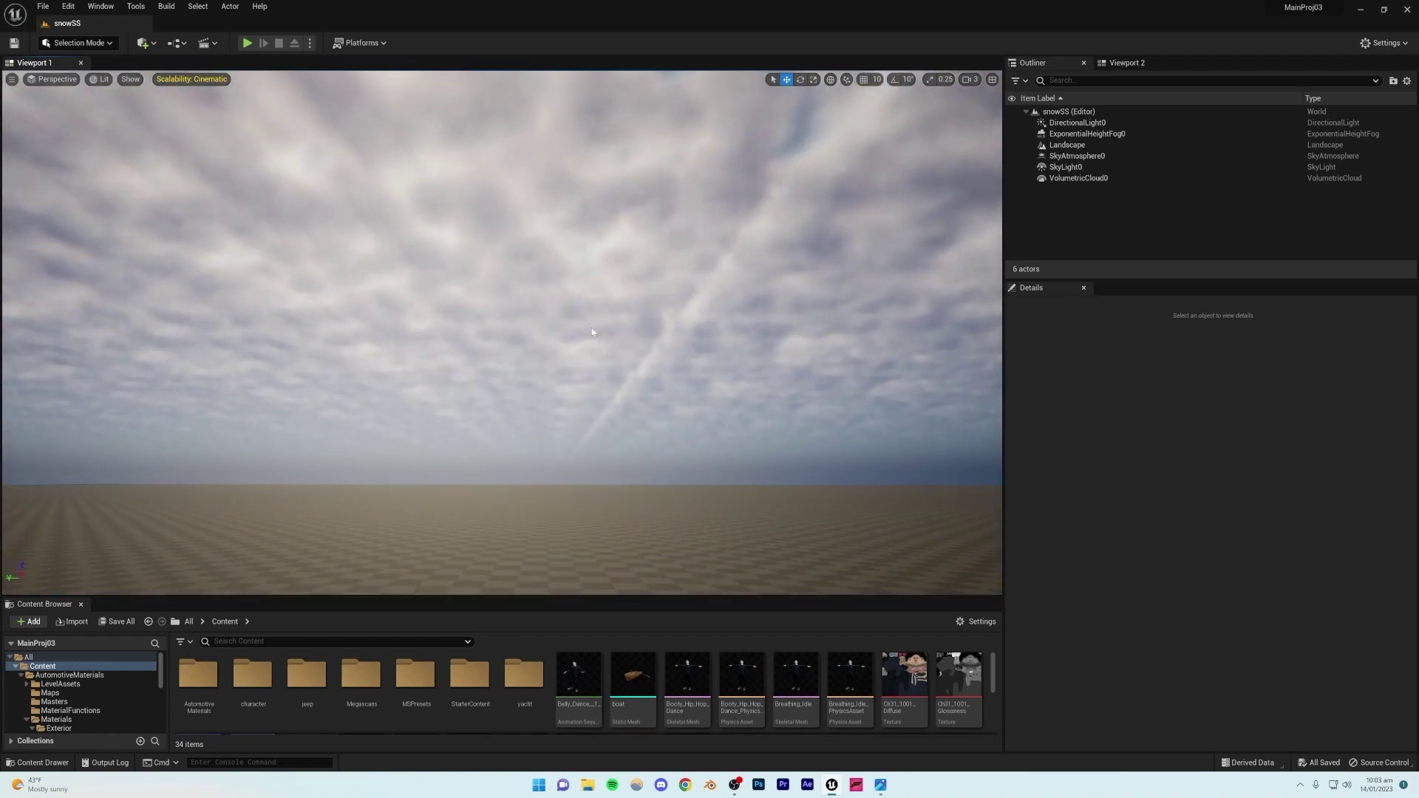
right_click_drag(615, 331, 627, 395)
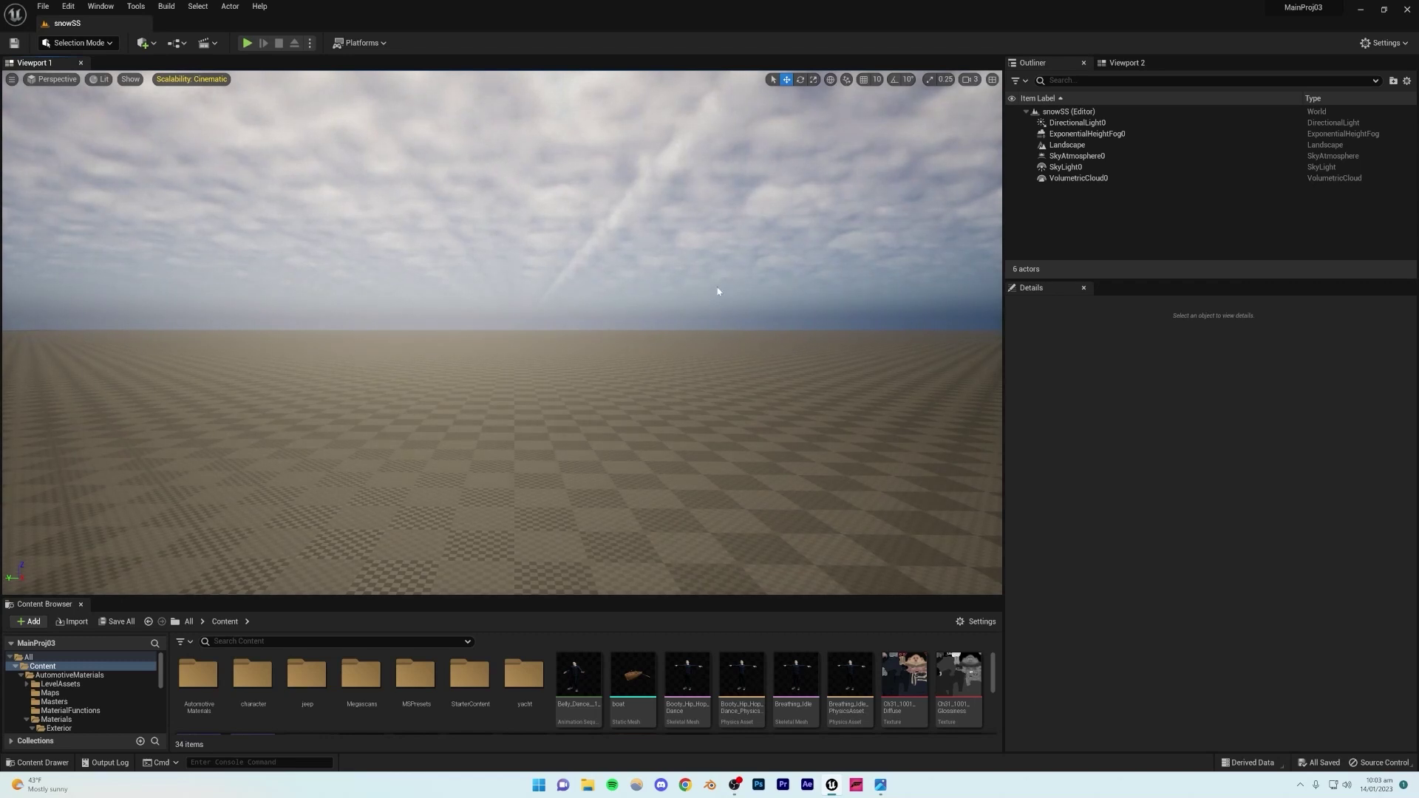
left_click(1065, 167)
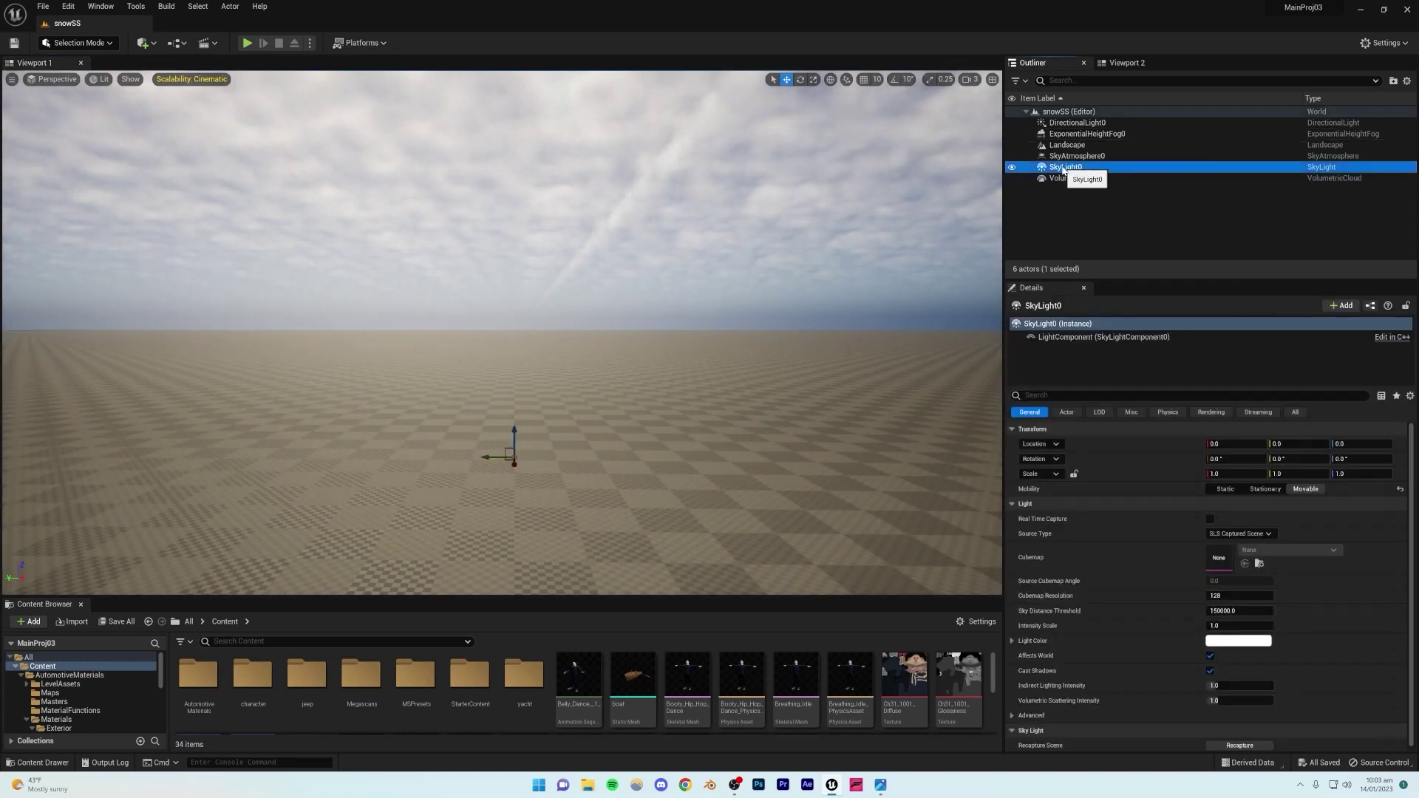
left_click(1209, 518)
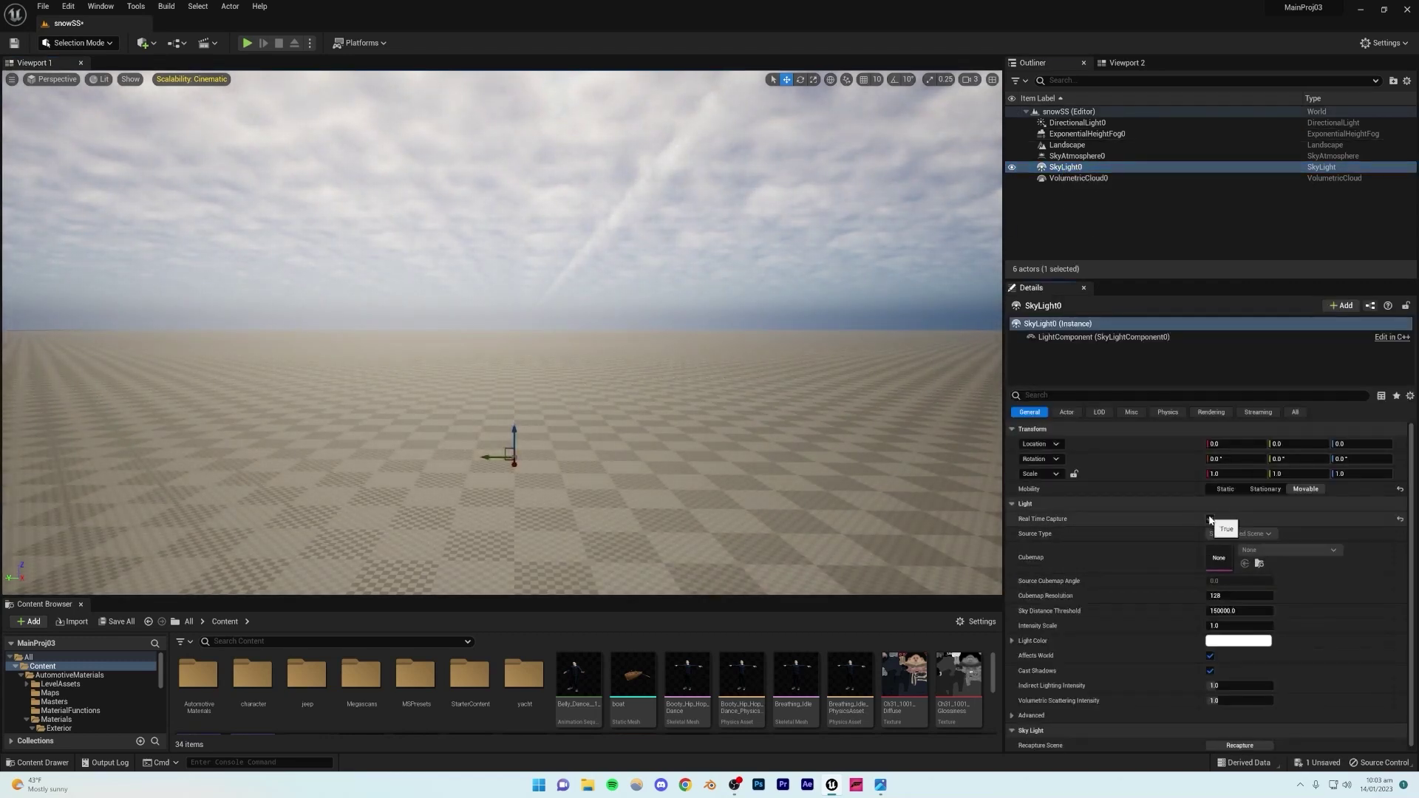
left_click(543, 276)
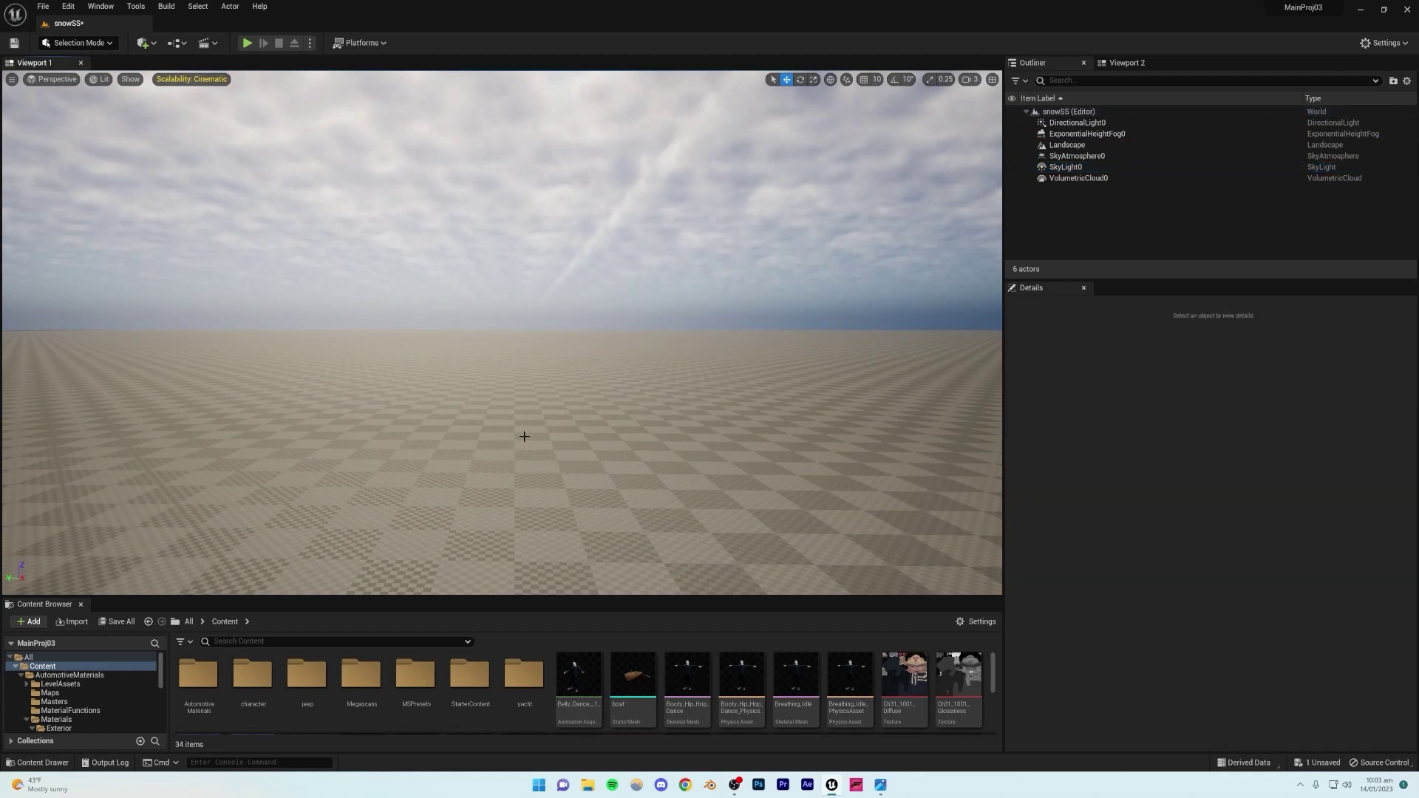
key("ctrl+s")
Step: Open Quixel Bridge for adding Quixel content and reposition its window over the lower part of the viewport
right_click_drag(485, 428, 514, 415)
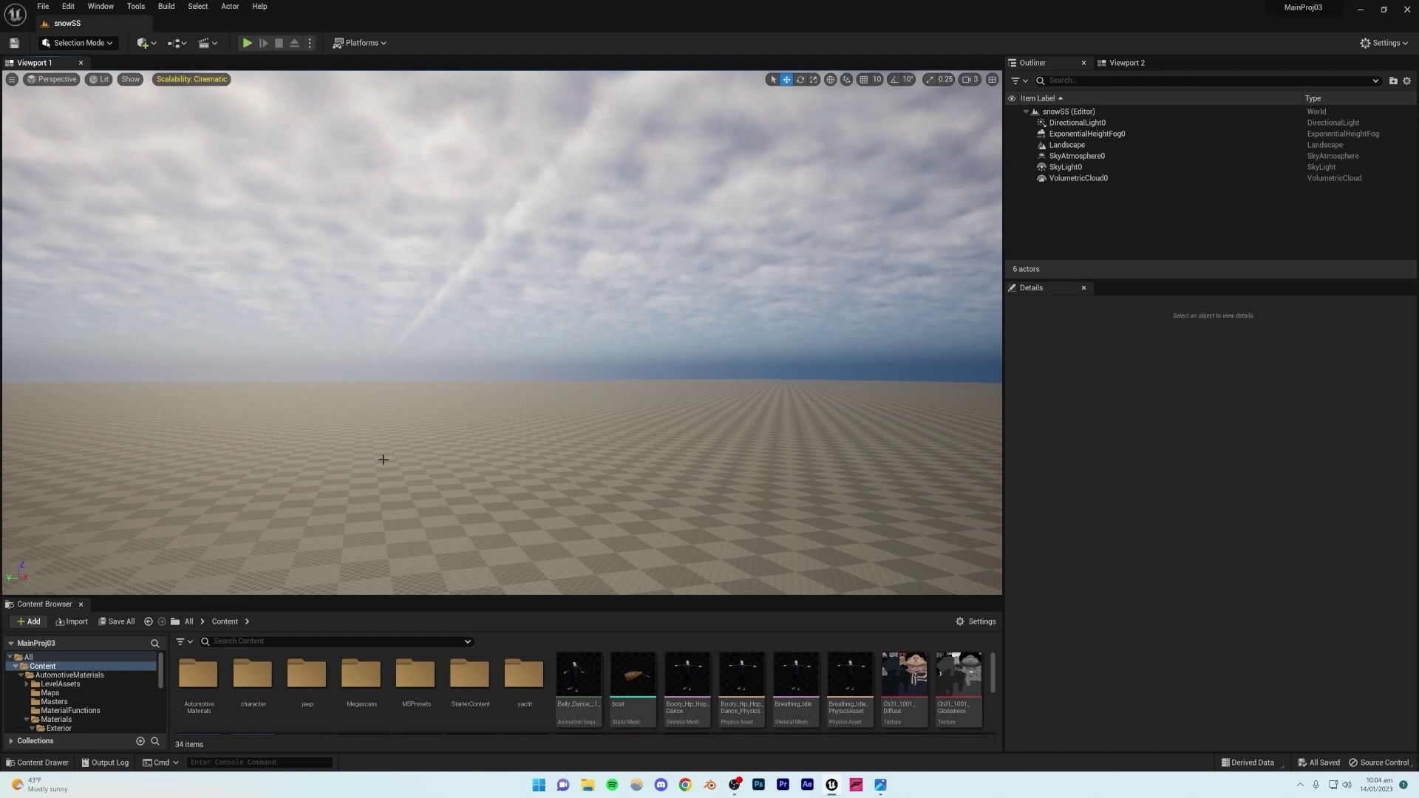
right_click_drag(345, 367, 297, 390)
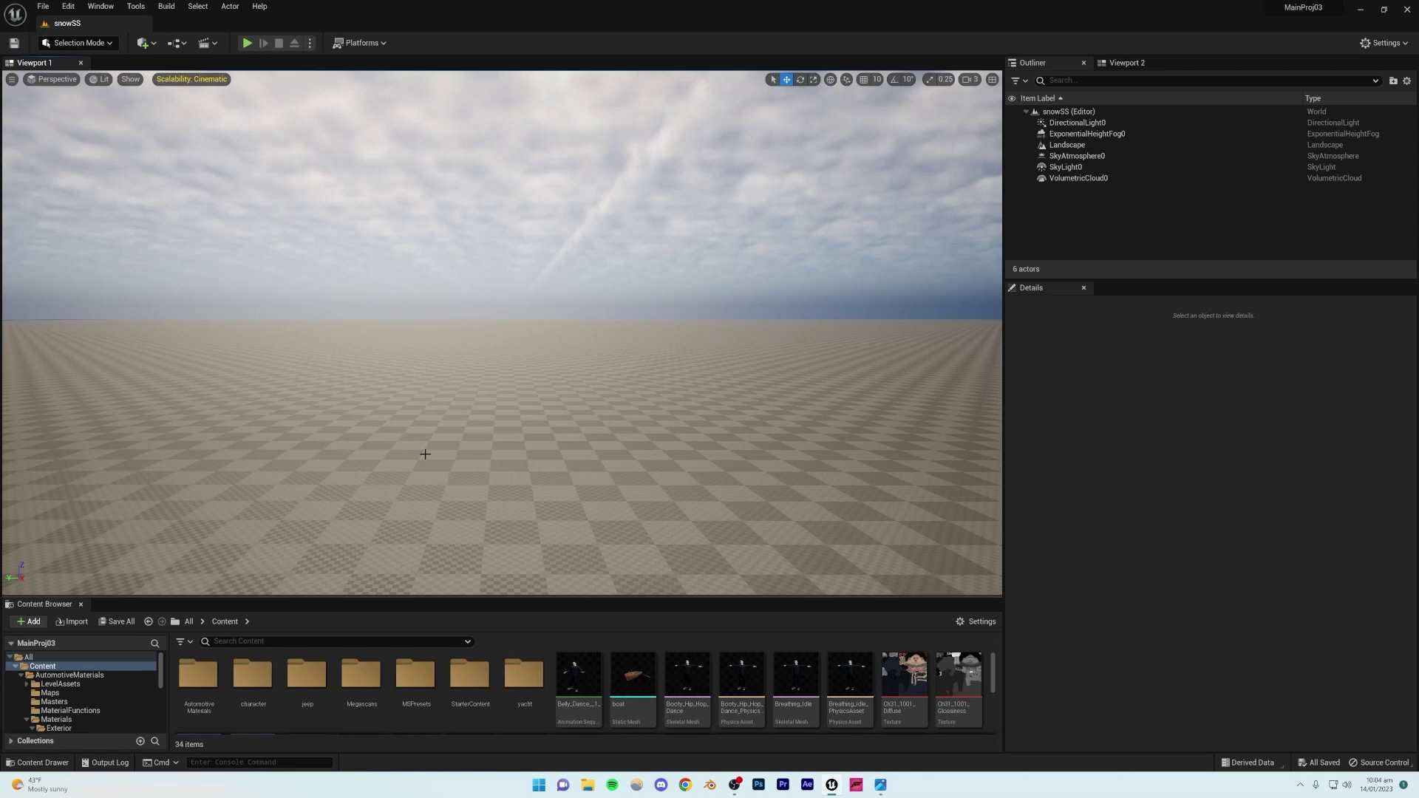
left_click(33, 621)
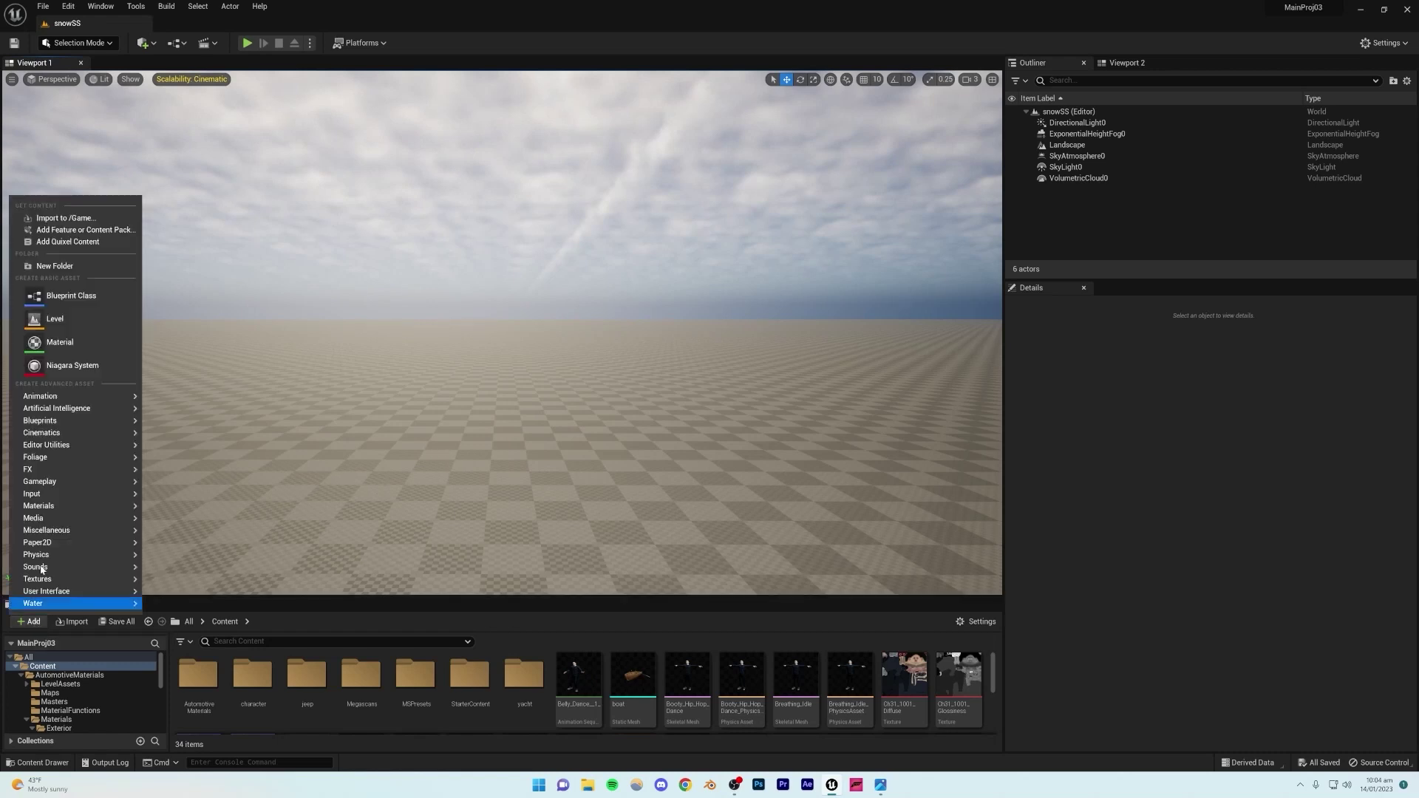
left_click(68, 243)
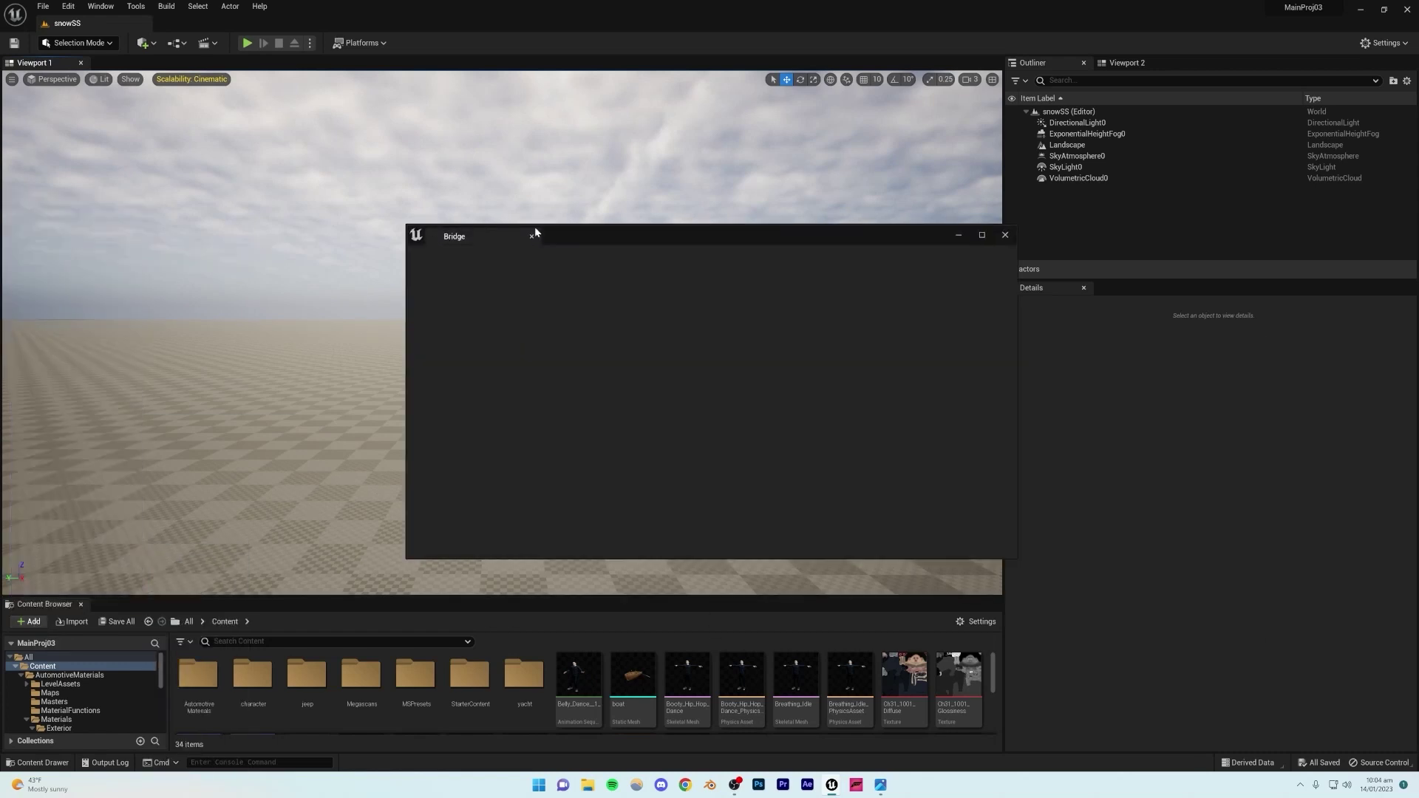
left_click_drag(631, 234, 612, 264)
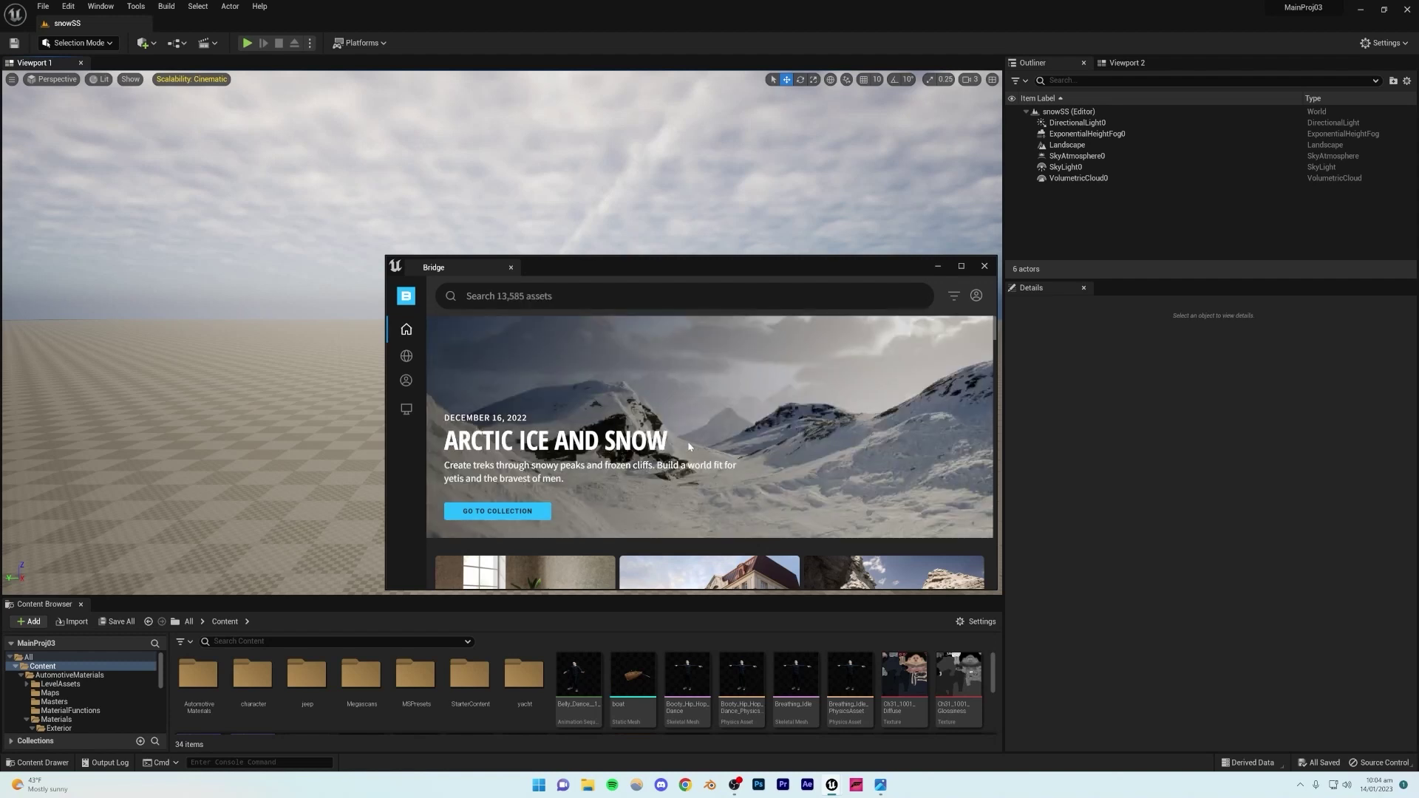
Step: Open the Arctic Ice and Snow collection in Quixel Bridge
scroll(488, 515, "down", 1)
left_click(488, 513)
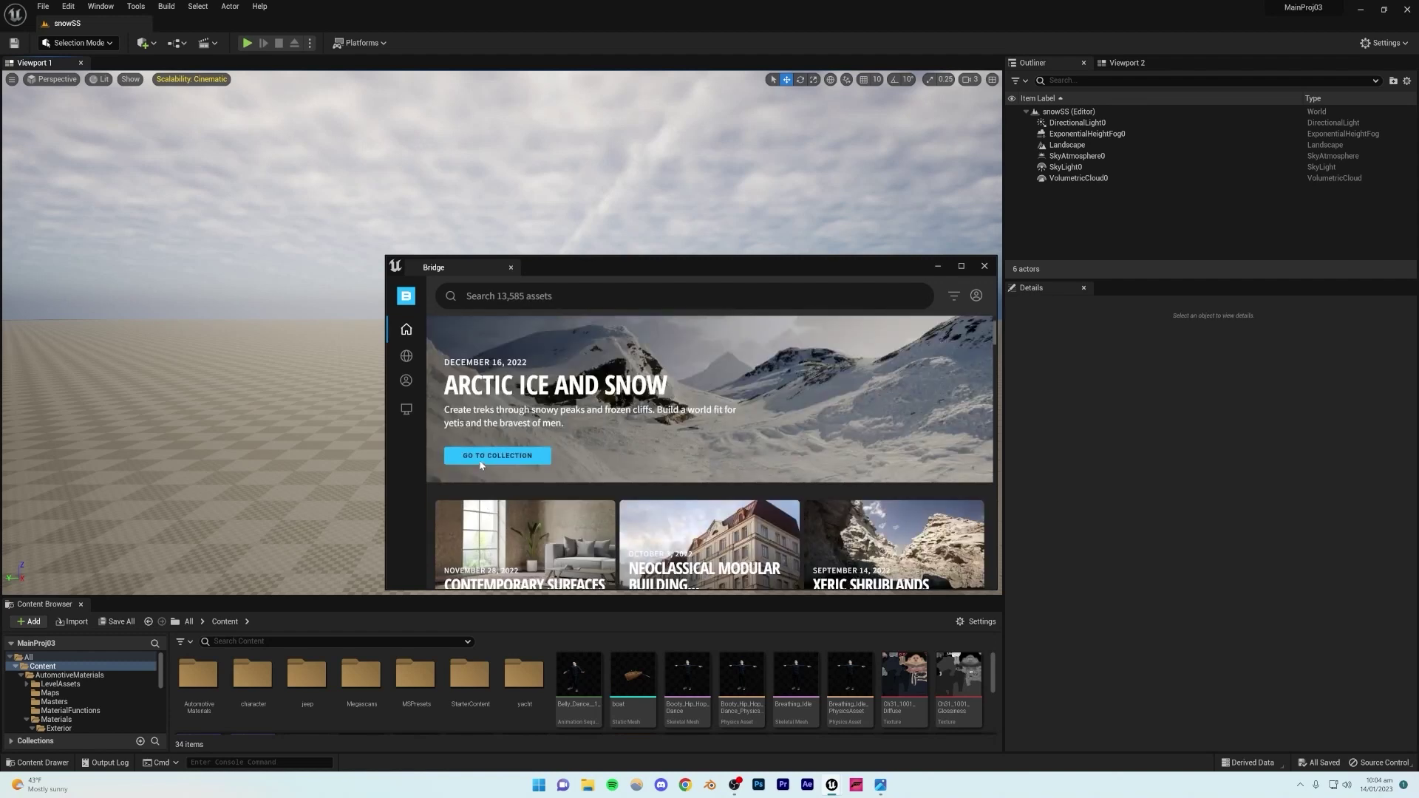
left_click(406, 329)
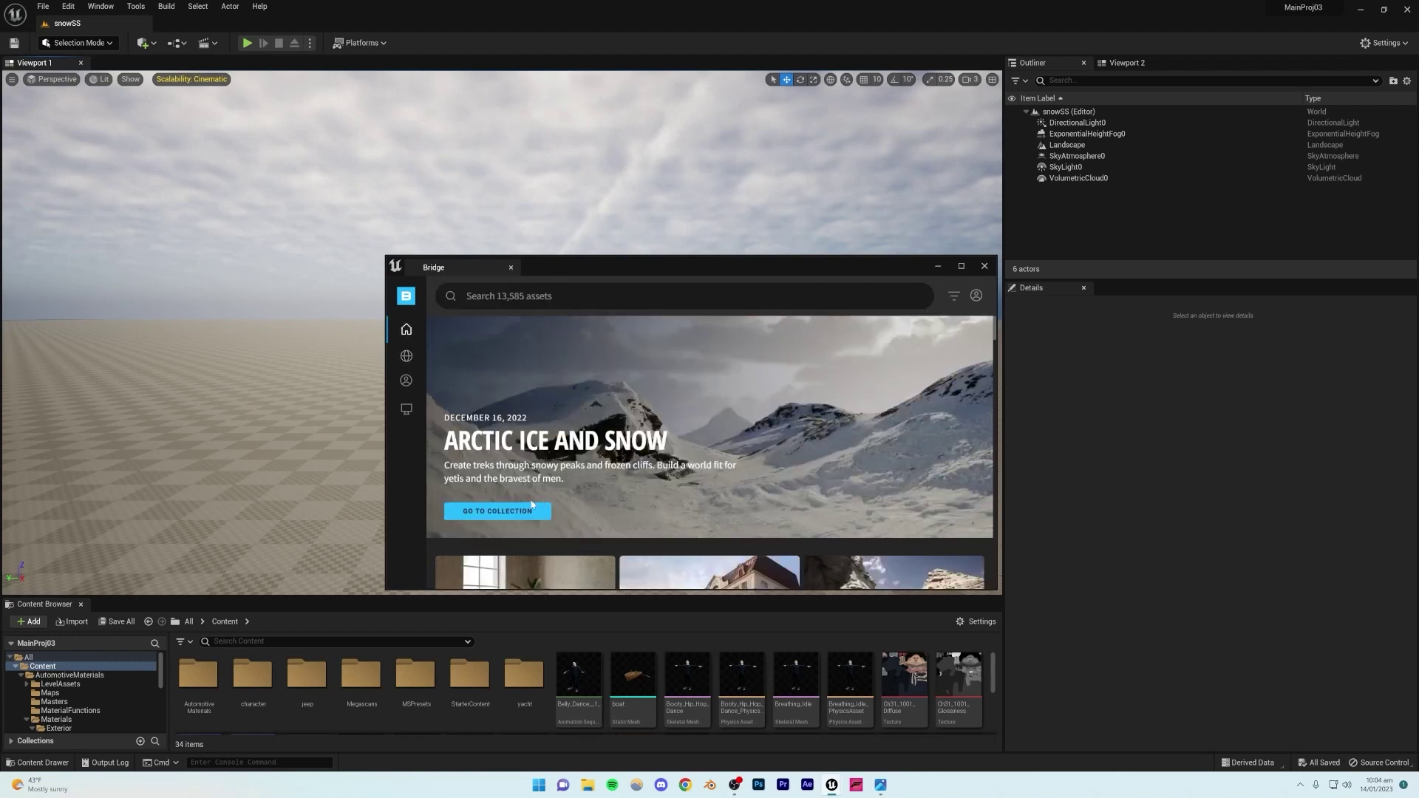
left_click(494, 512)
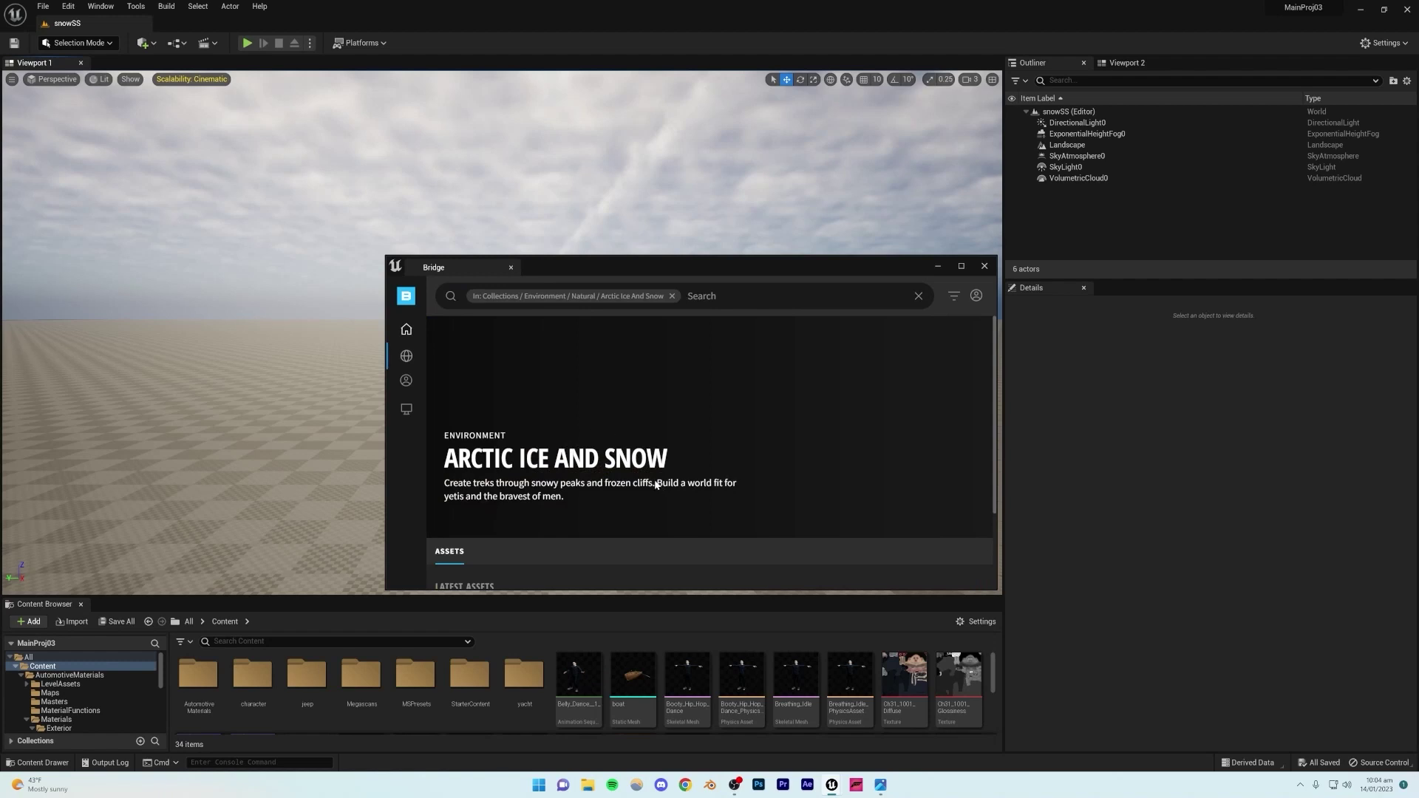
scroll(683, 429, "down", 1)
scroll(664, 406, "up", 1)
scroll(581, 412, "down", 1)
left_click(406, 356)
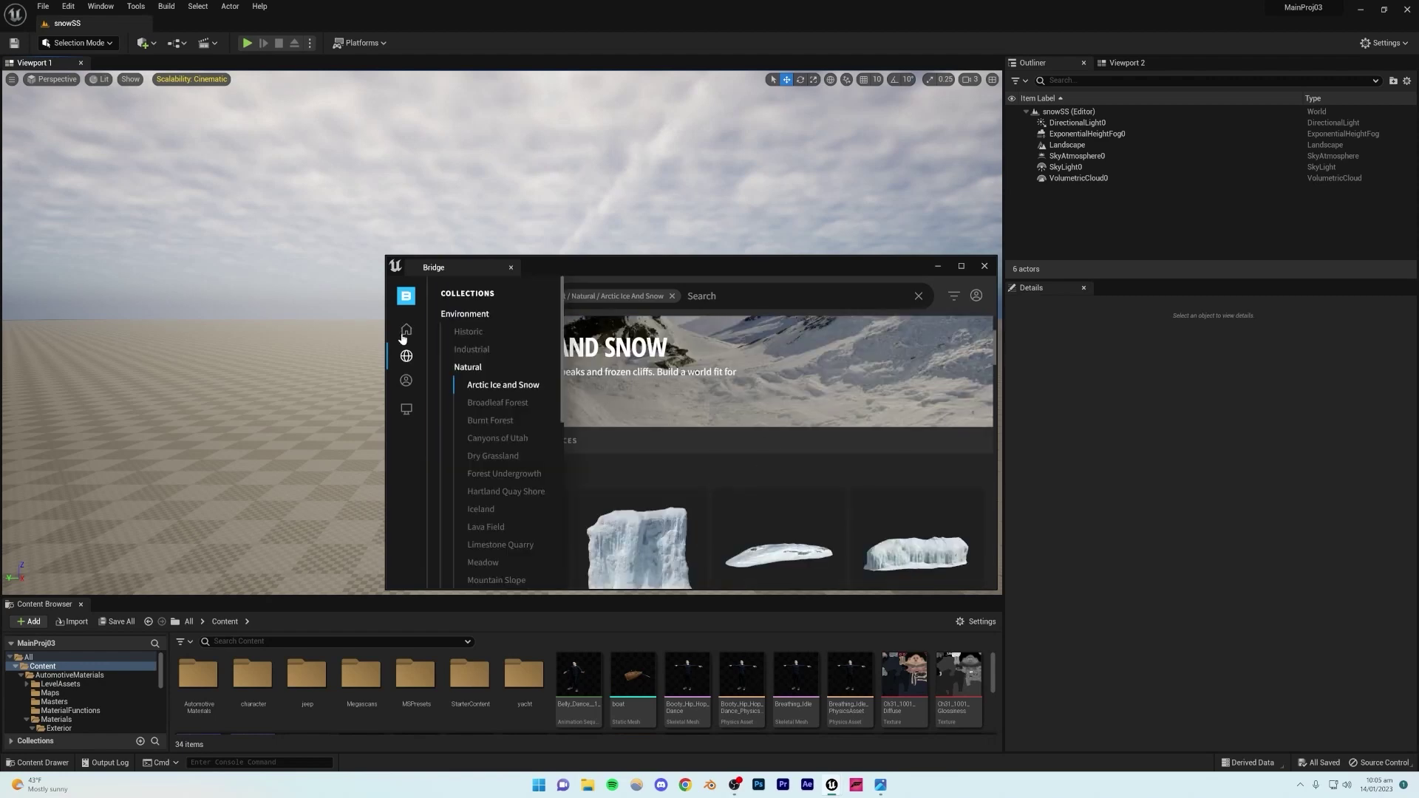
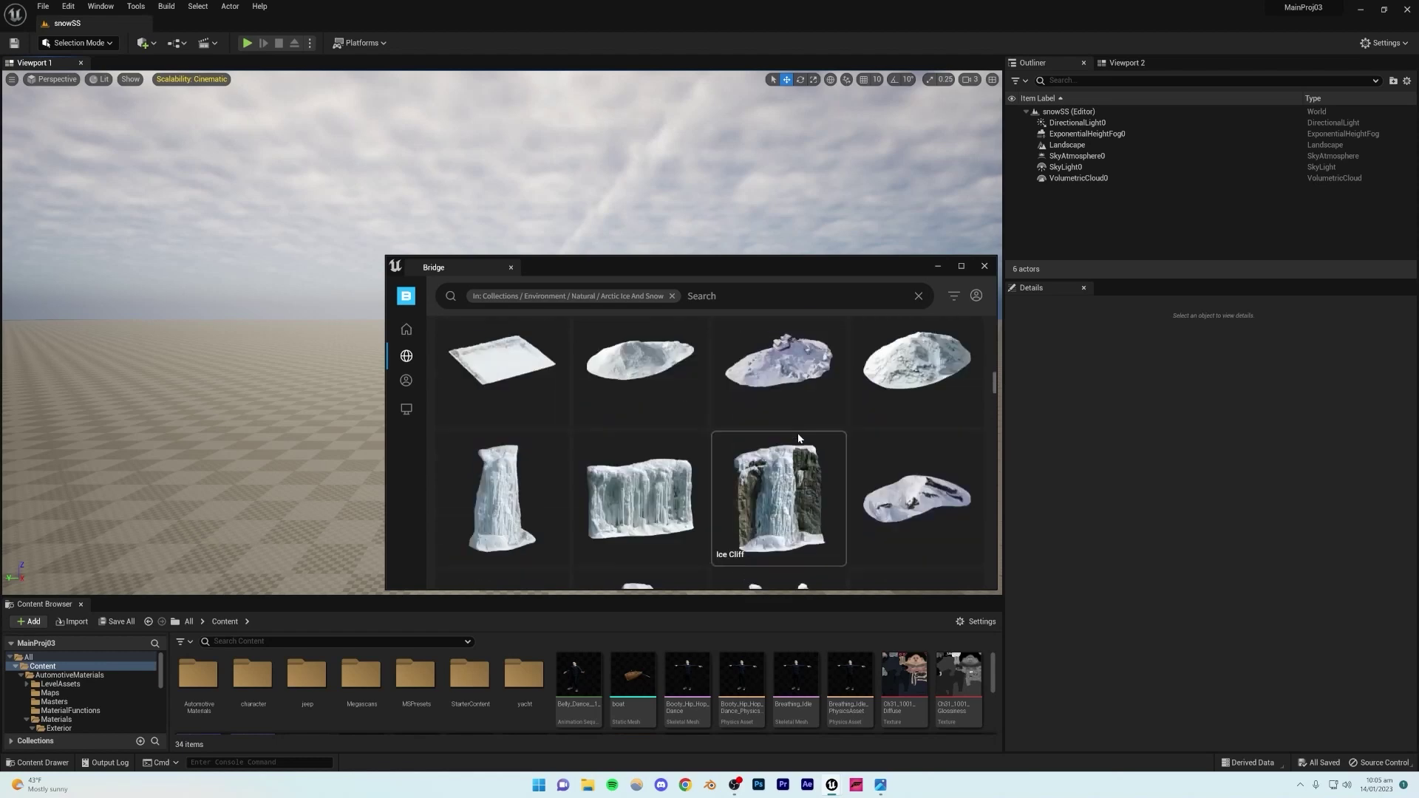
Step: Add the Snowy Ground and Huge Snow Pile assets from the collection to the project at Medium Quality
scroll(798, 437, "down", 3)
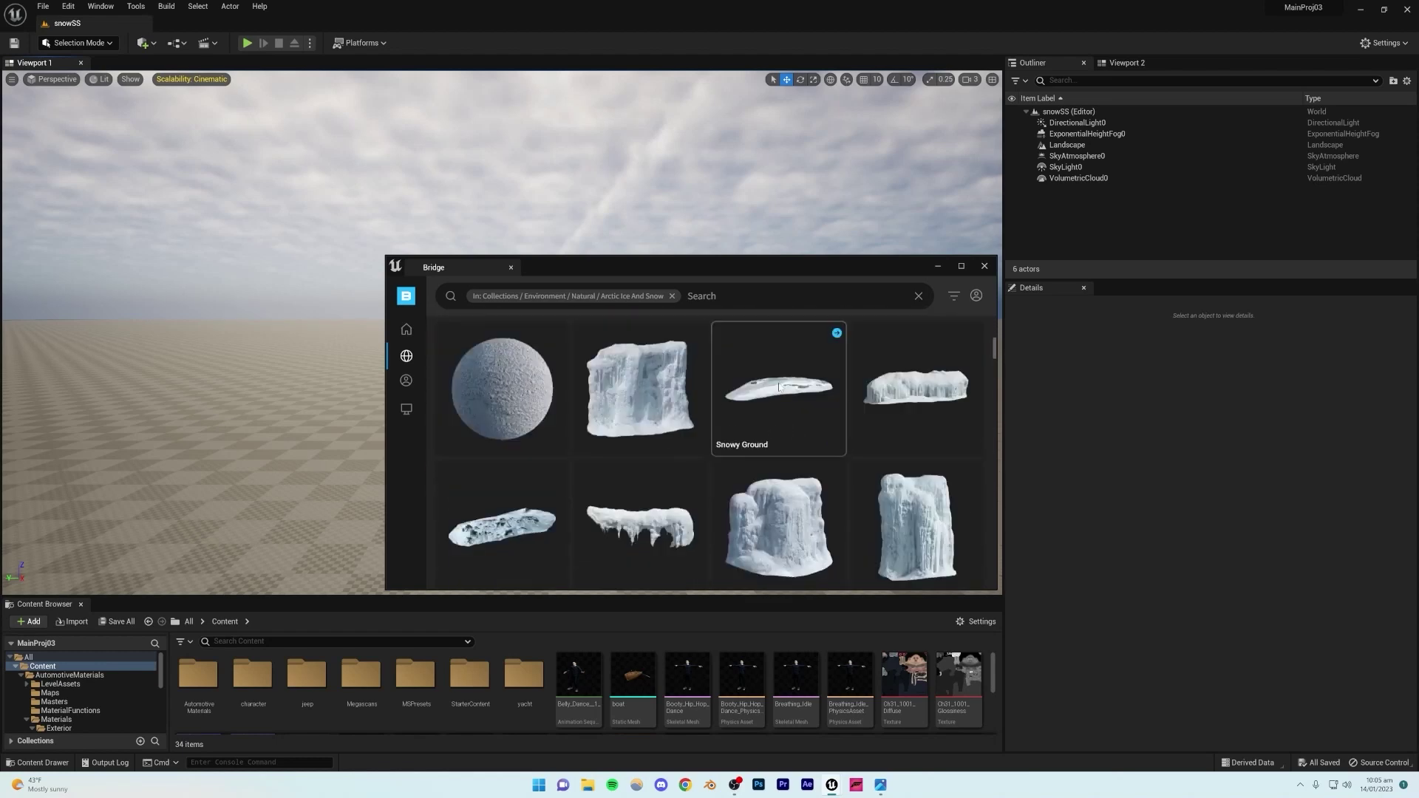
left_click(779, 386)
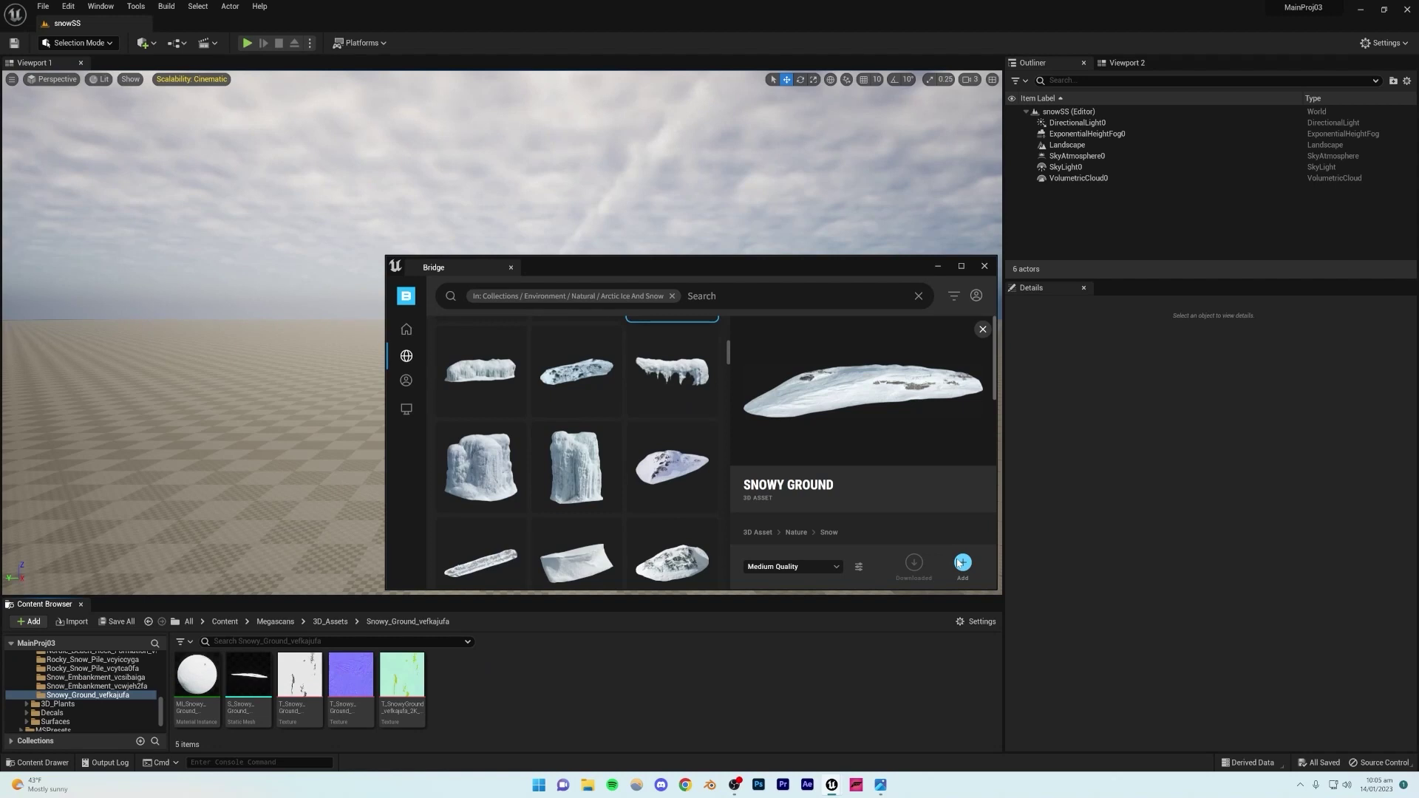
scroll(635, 426, "up", 3)
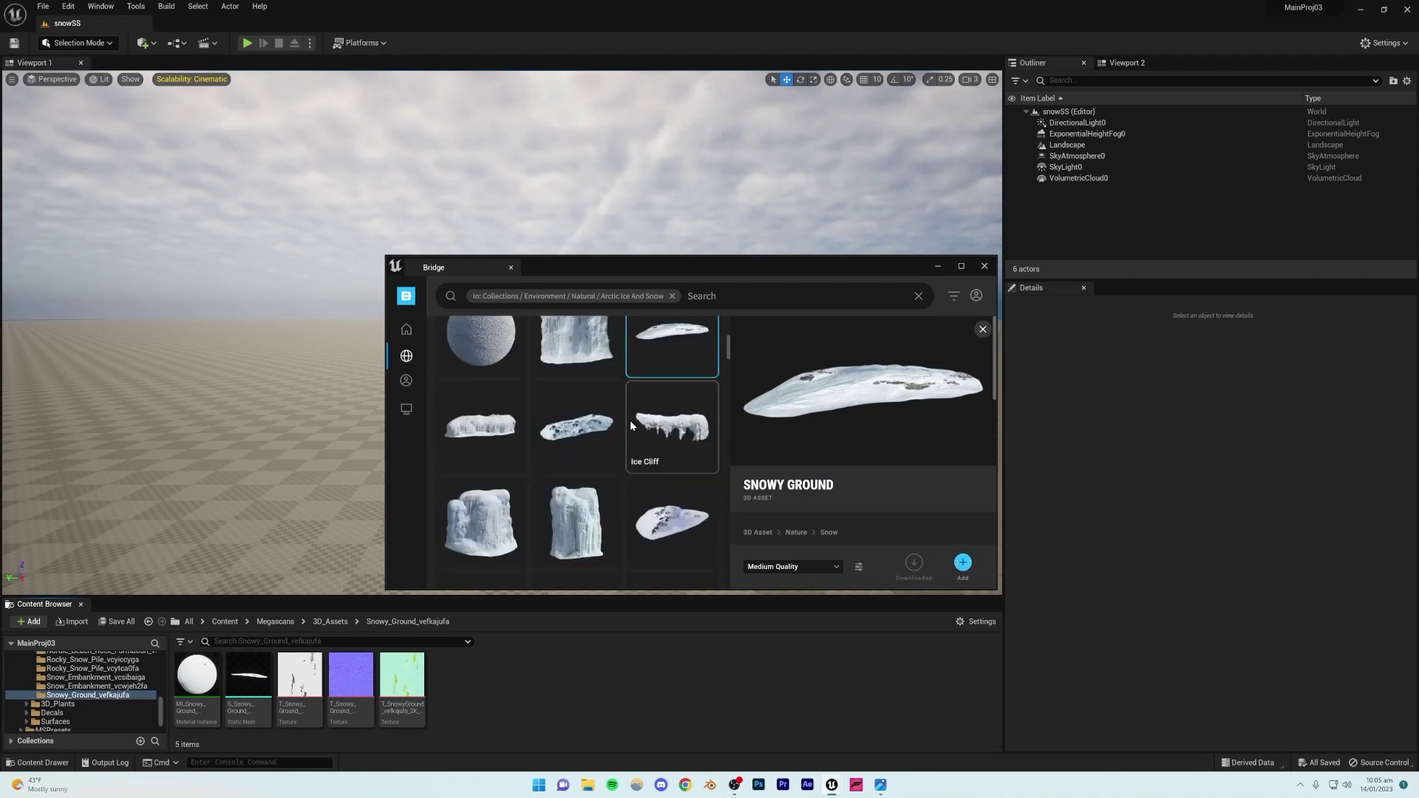
scroll(629, 423, "down", 5)
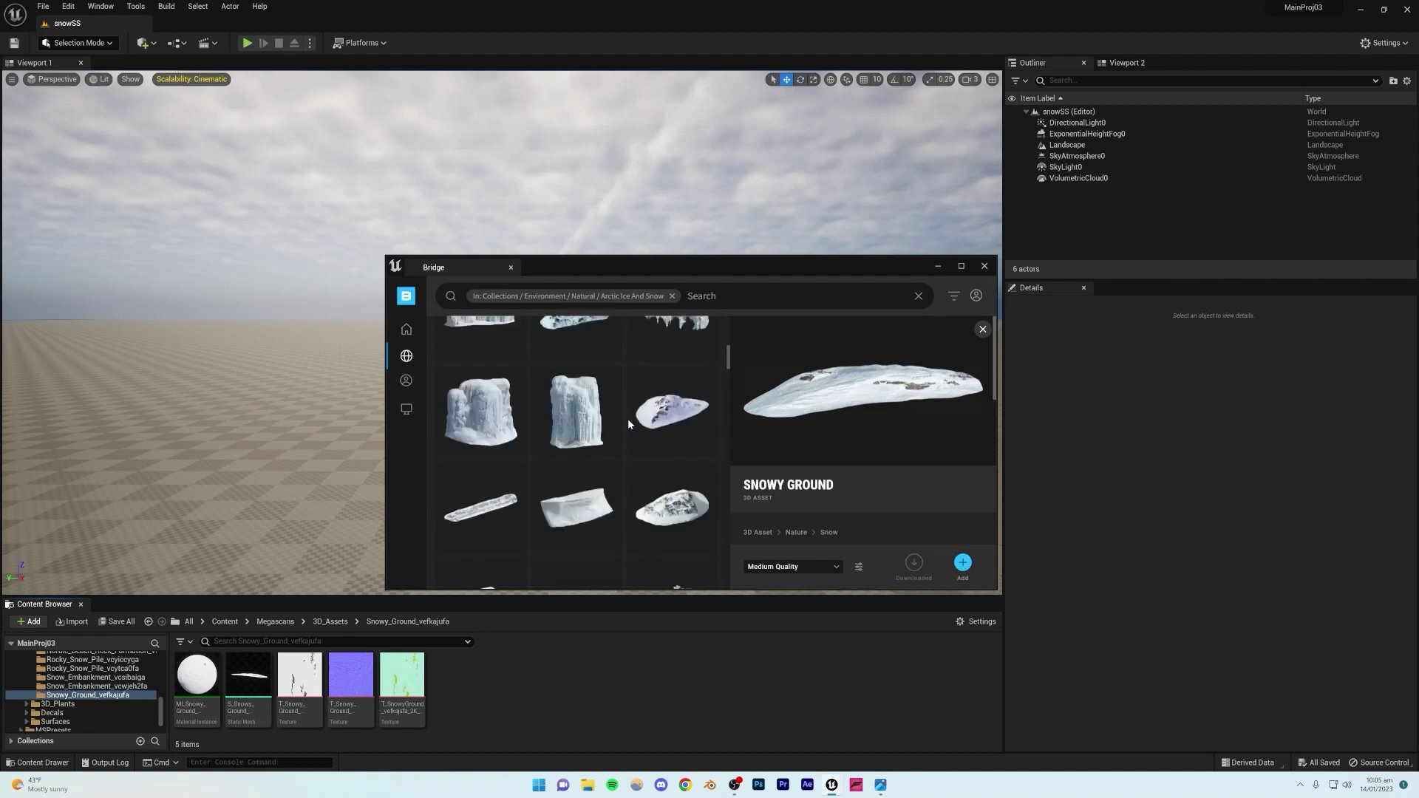
left_click(578, 442)
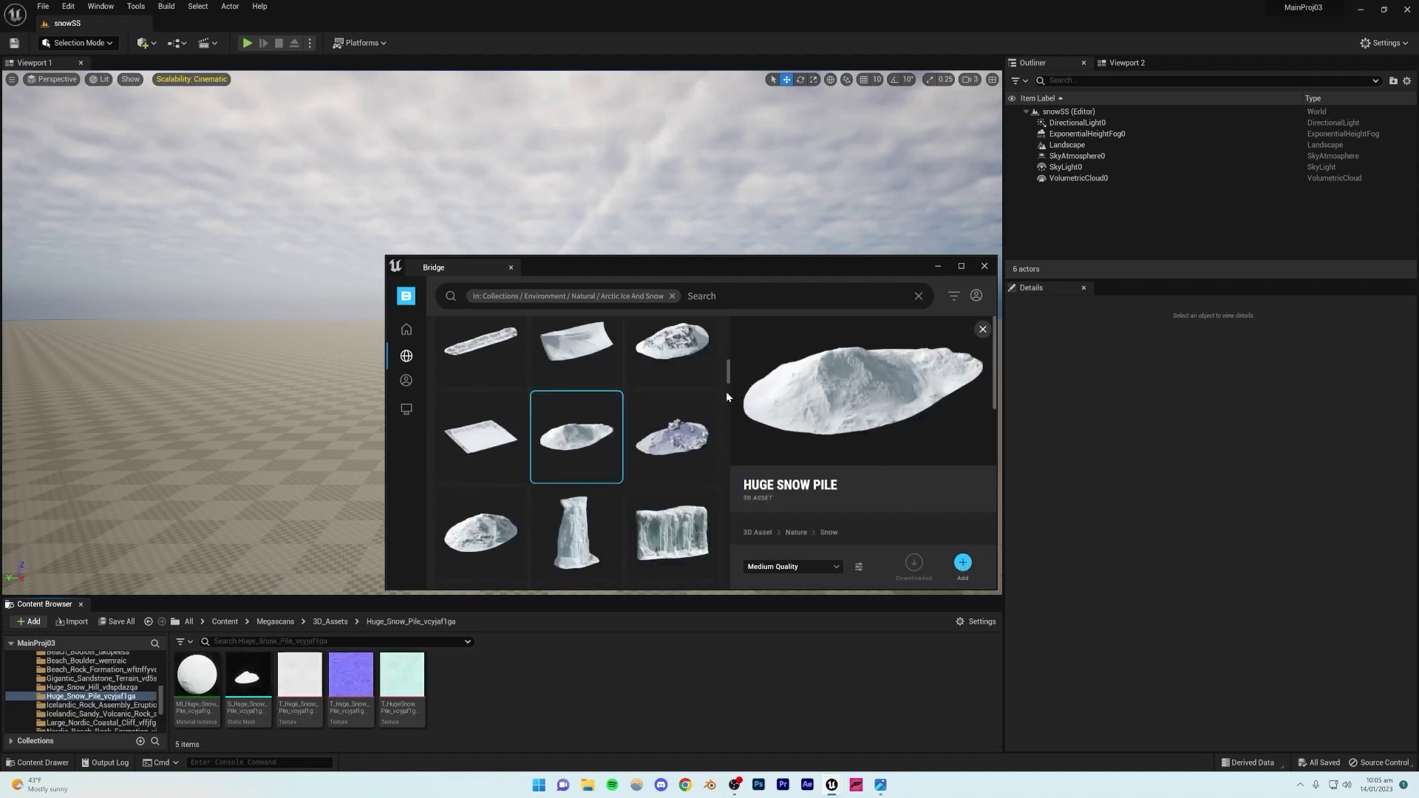
Step: Add the crescent-shaped Snow Embankment asset to the project at Medium Quality
scroll(618, 451, "down", 3)
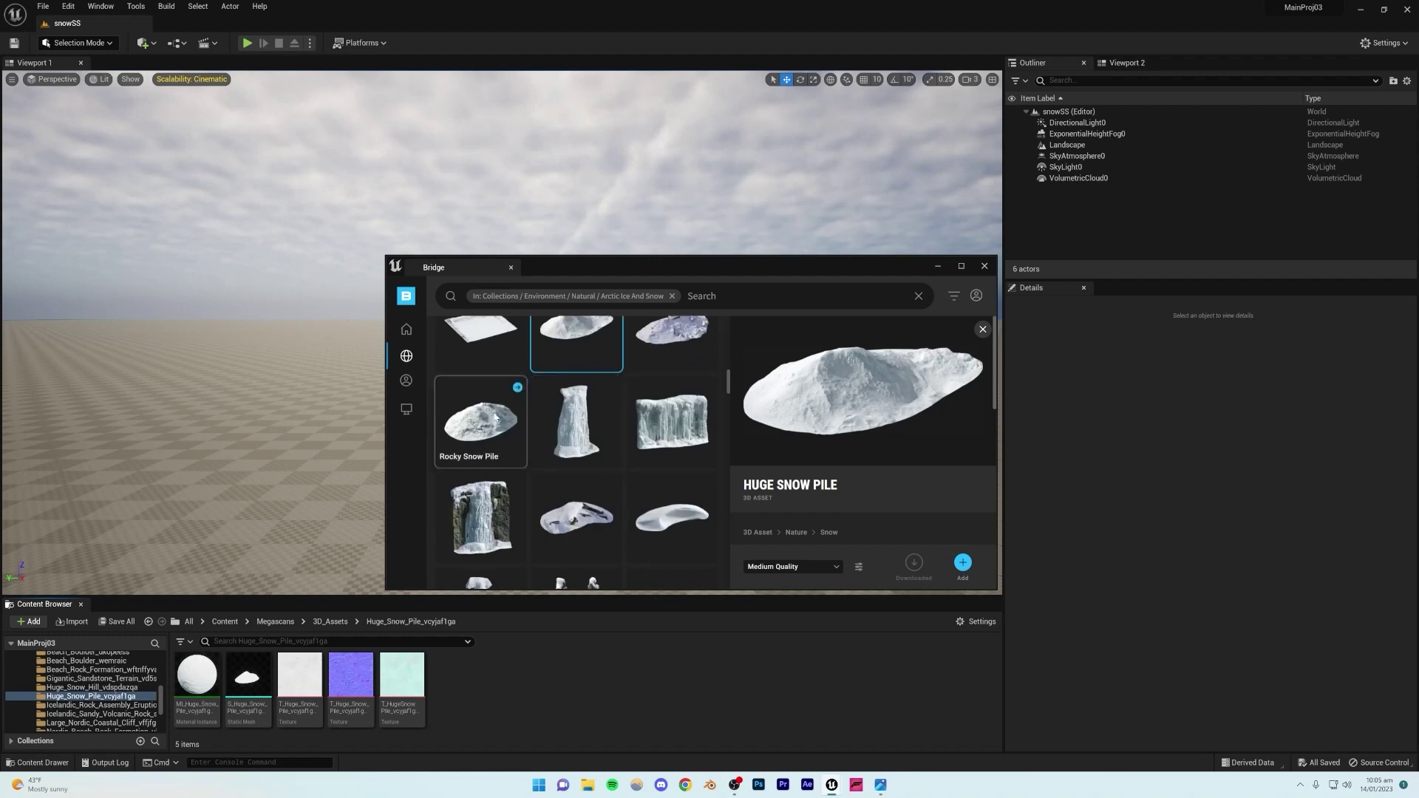
left_click(669, 461)
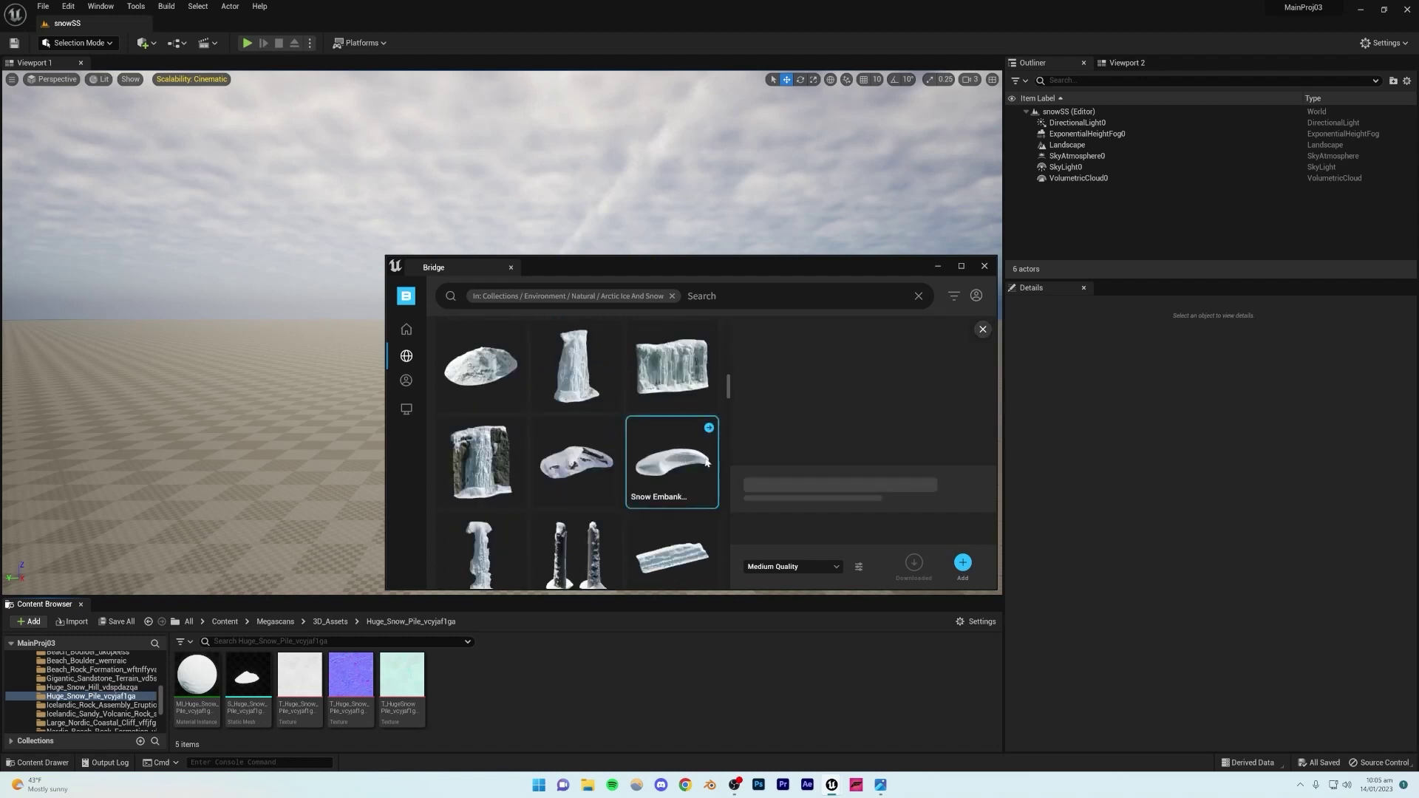
left_click(963, 564)
Step: Examine the other Arctic Ice and Snow assets and compare them with the reference image HighresScreenshot00006.png
scroll(614, 457, "down", 3)
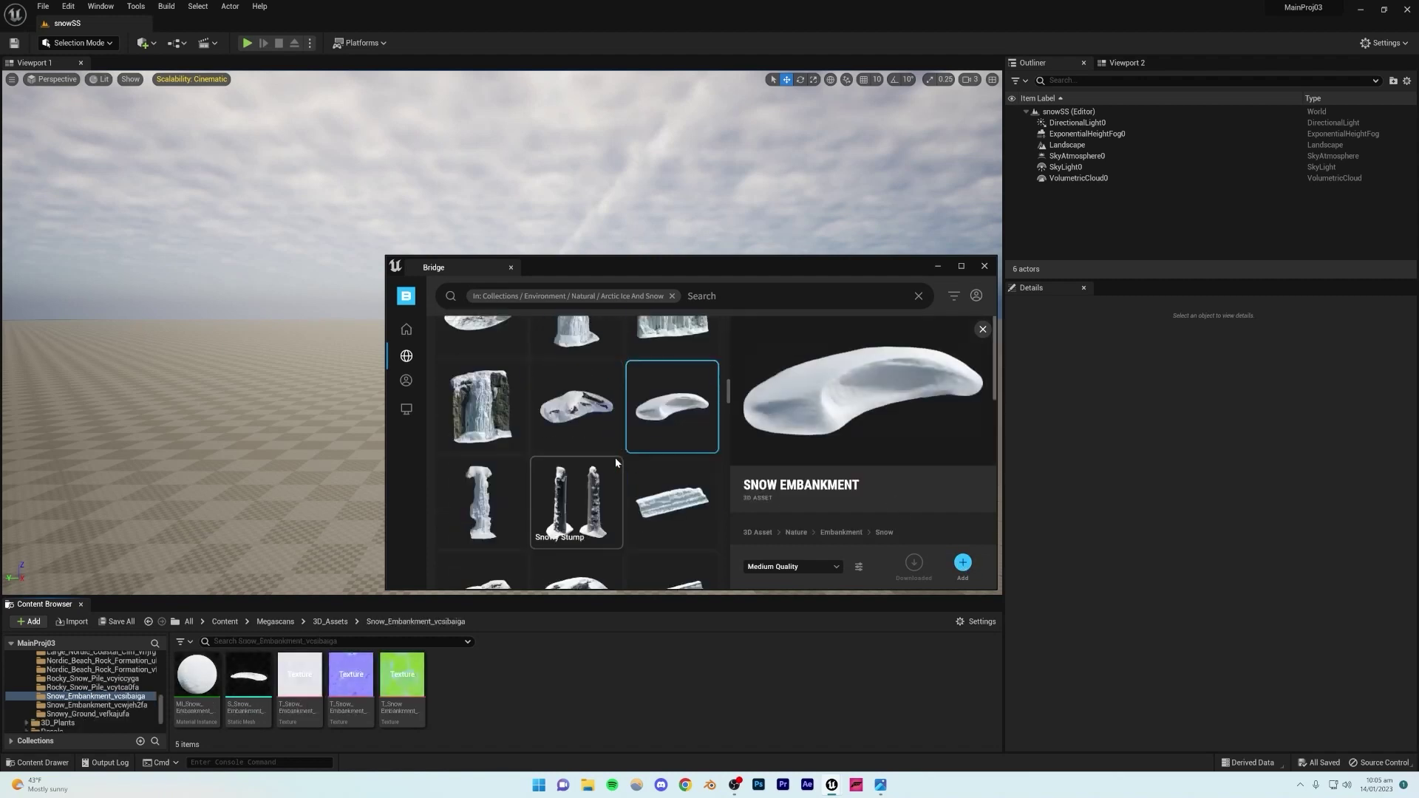
scroll(616, 458, "down", 3)
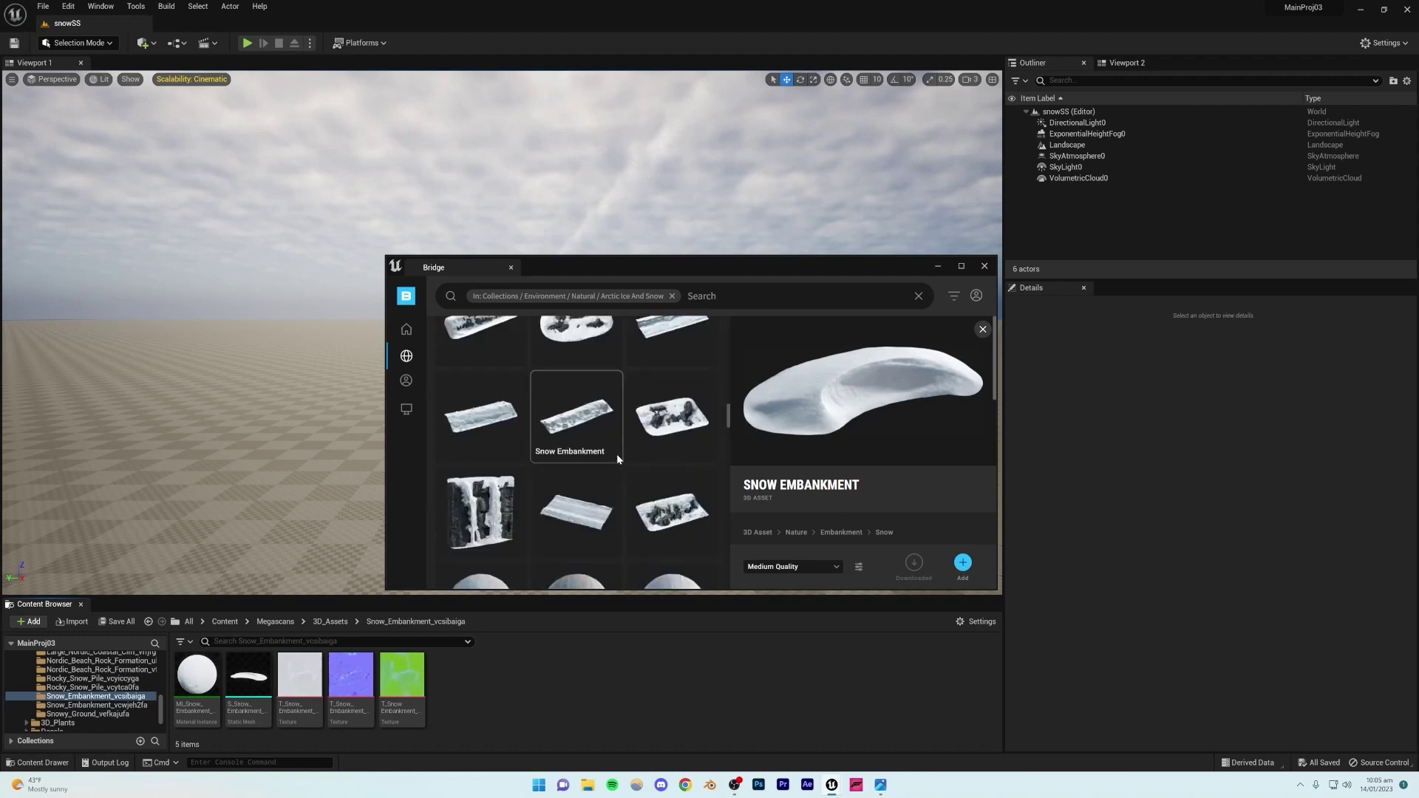
scroll(616, 454, "down", 1)
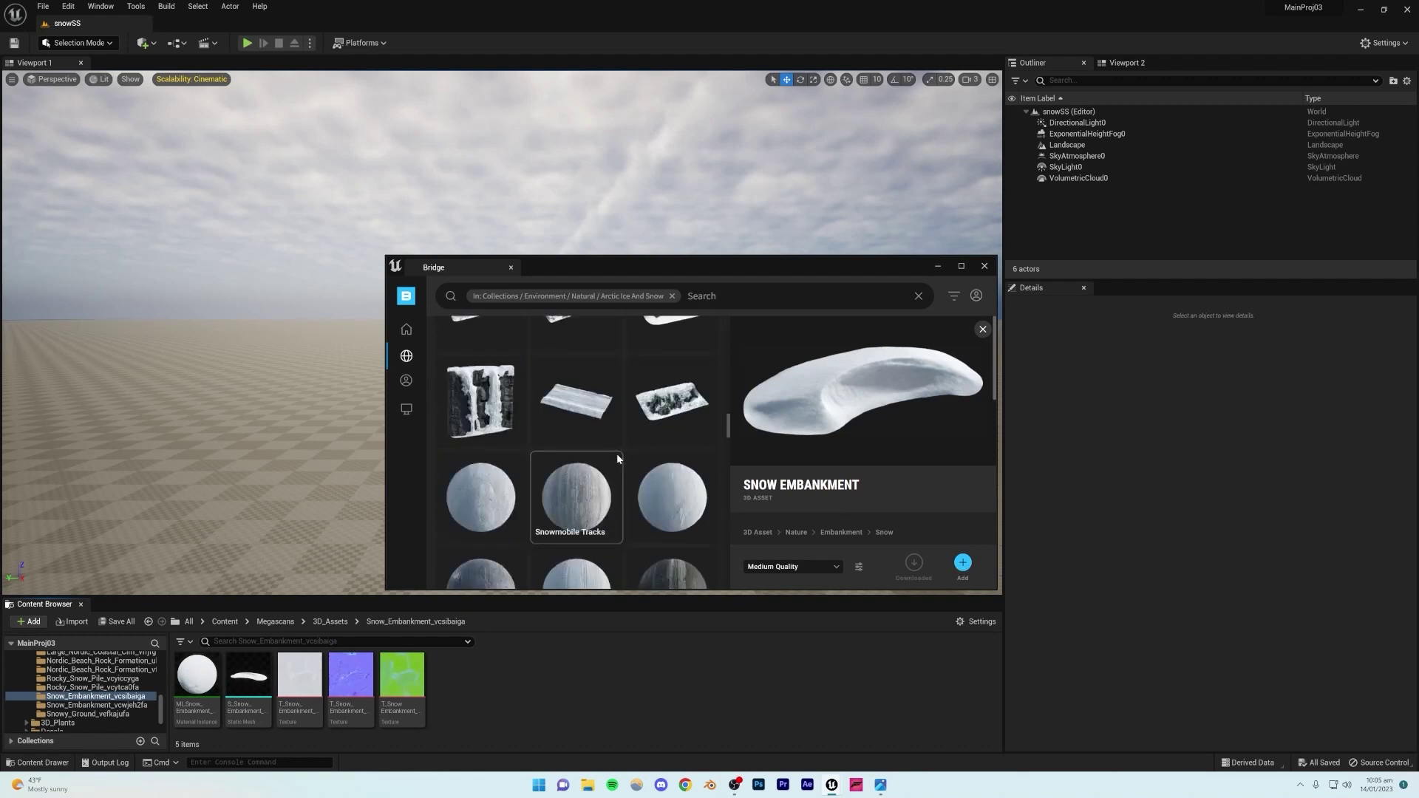
scroll(622, 449, "down", 1)
scroll(622, 449, "down", 1)
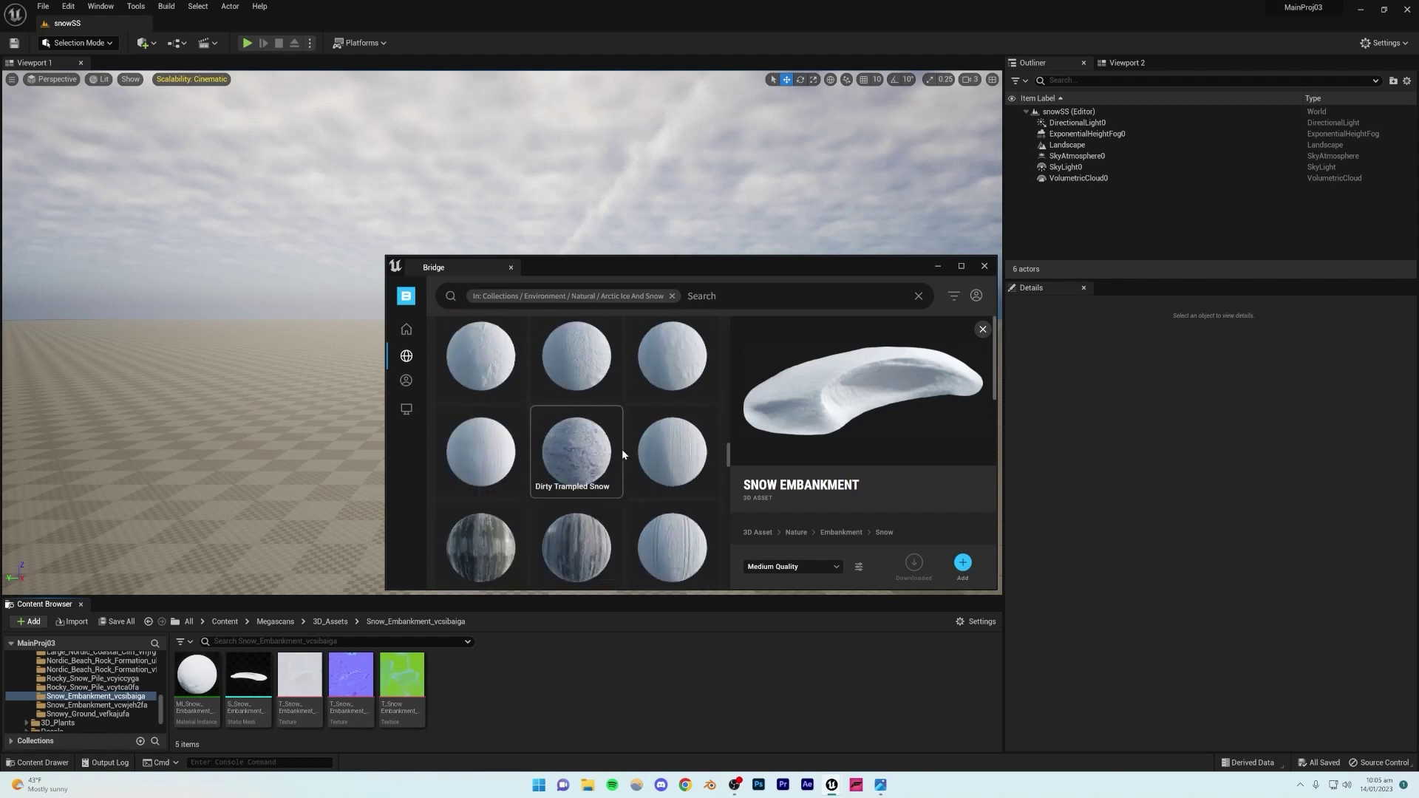
scroll(623, 450, "up", 3)
scroll(622, 449, "down", 3)
scroll(623, 449, "up", 1)
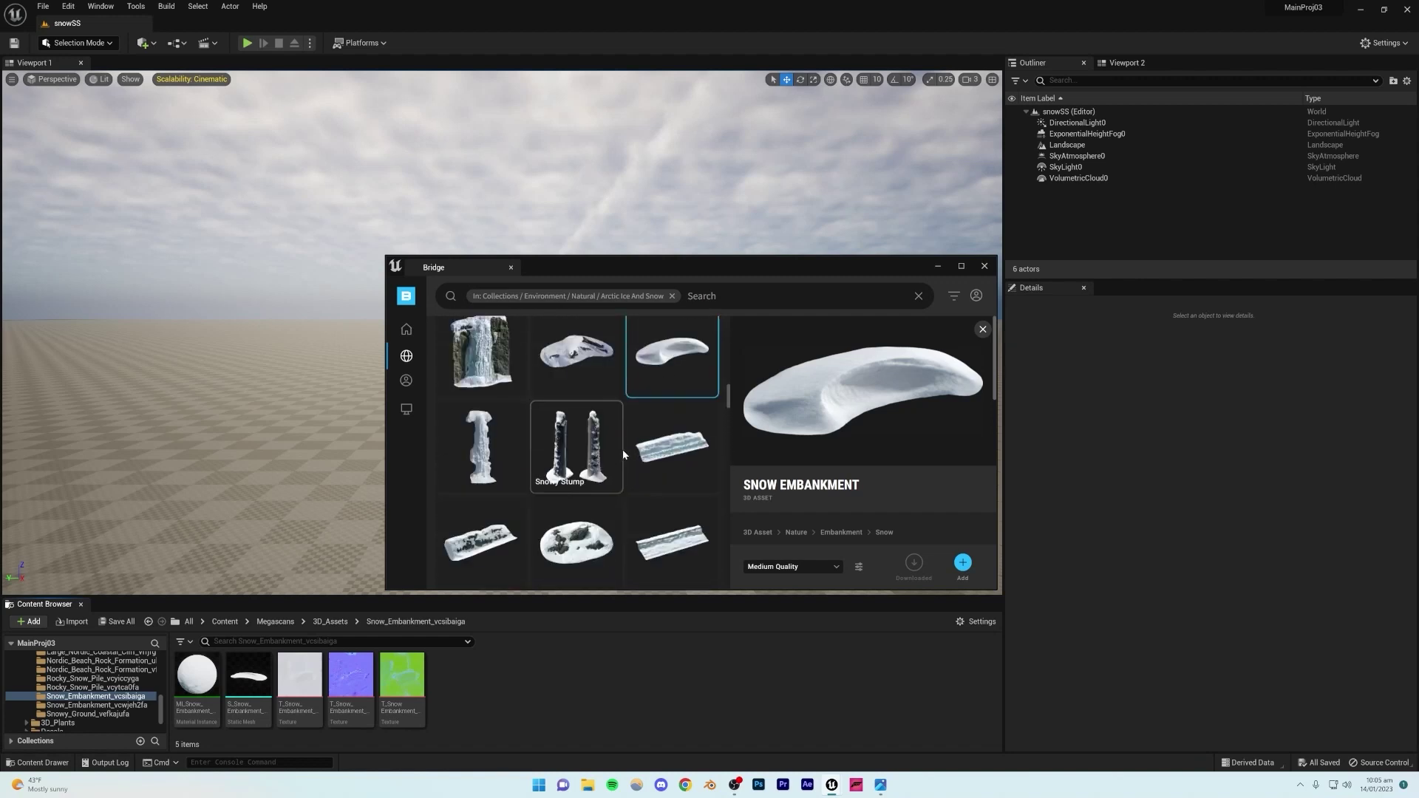
left_click(880, 786)
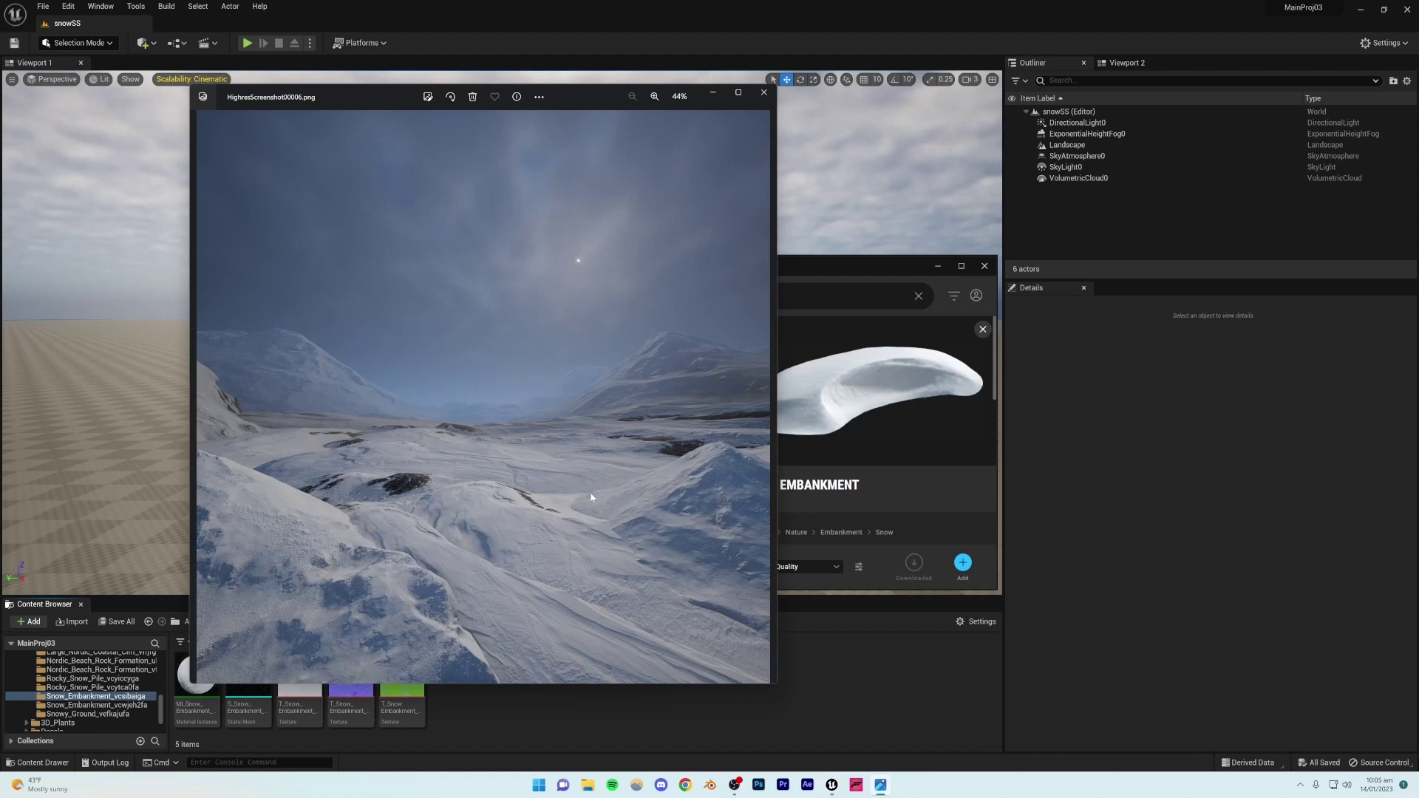
left_click(906, 477)
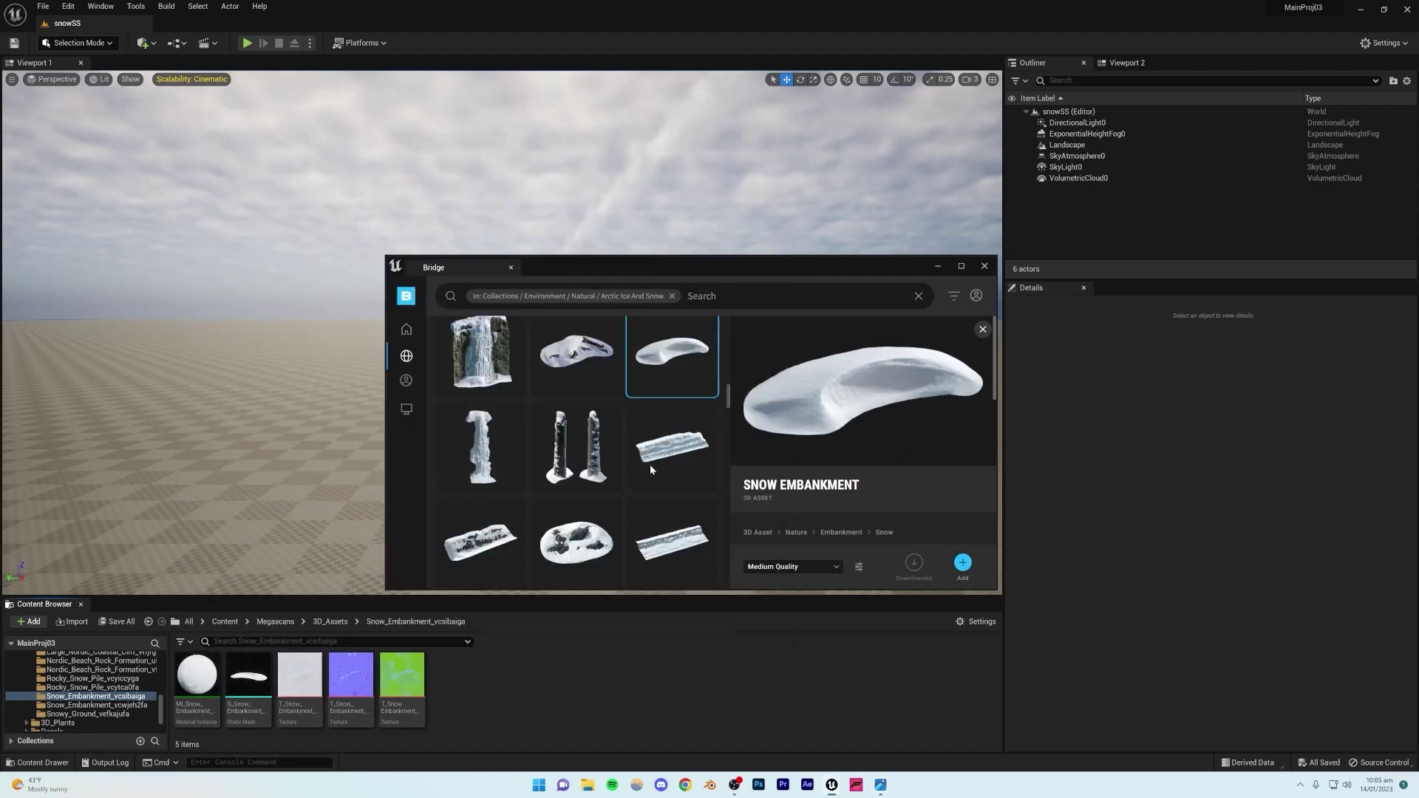
Step: Select the Modular Snow Road asset, sign in to Bridge and download the asset at Medium Quality
scroll(609, 471, "down", 3)
scroll(609, 471, "down", 2)
scroll(609, 471, "up", 2)
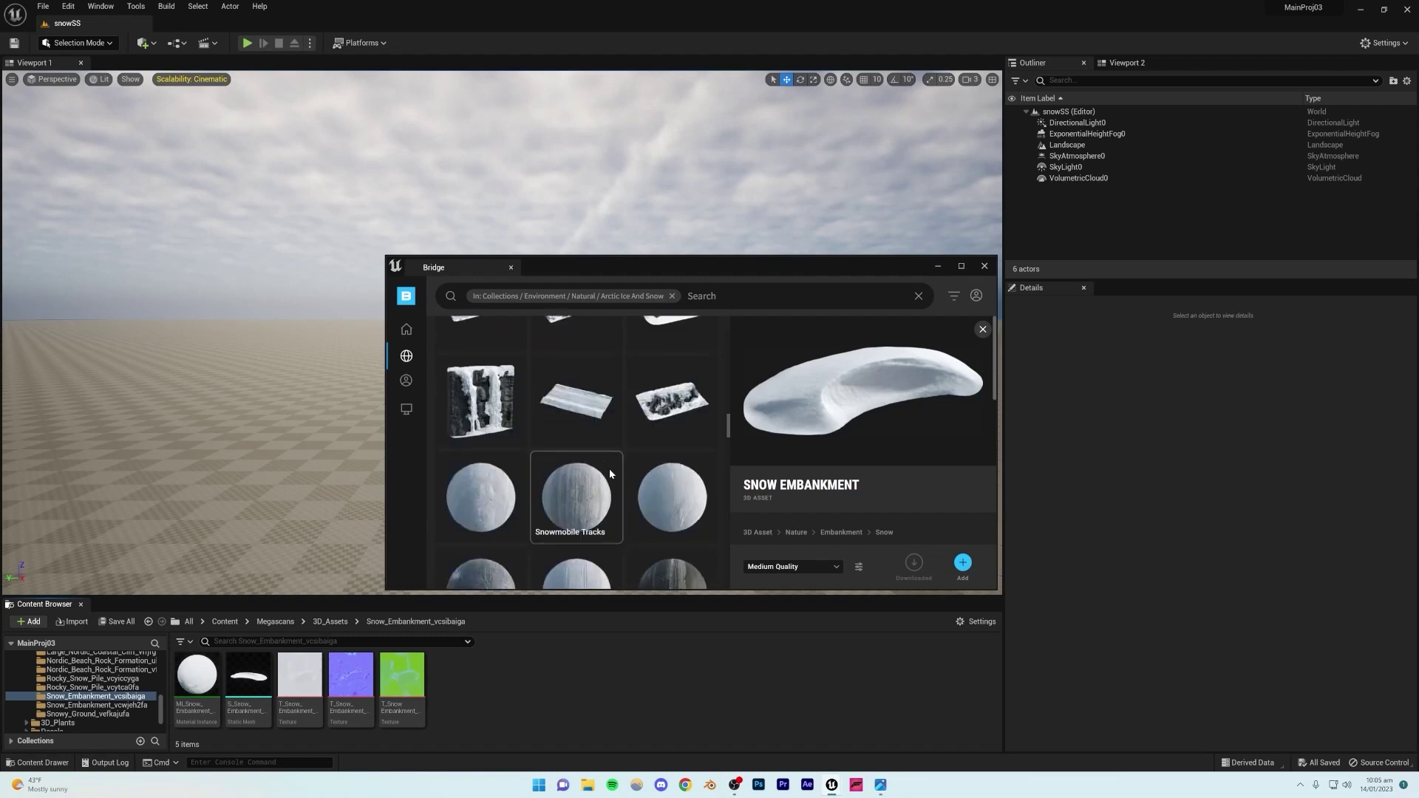
left_click(569, 410)
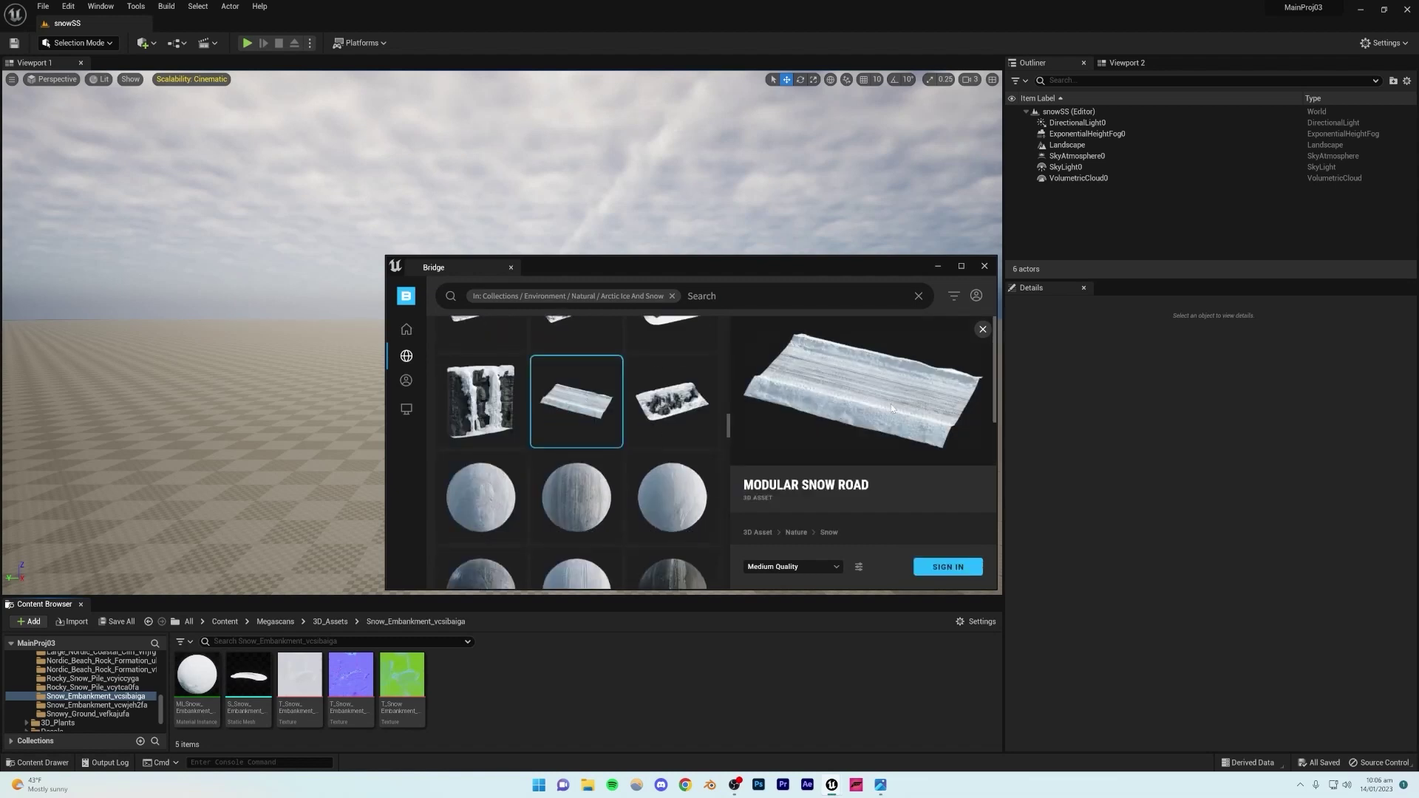
scroll(600, 452, "down", 5)
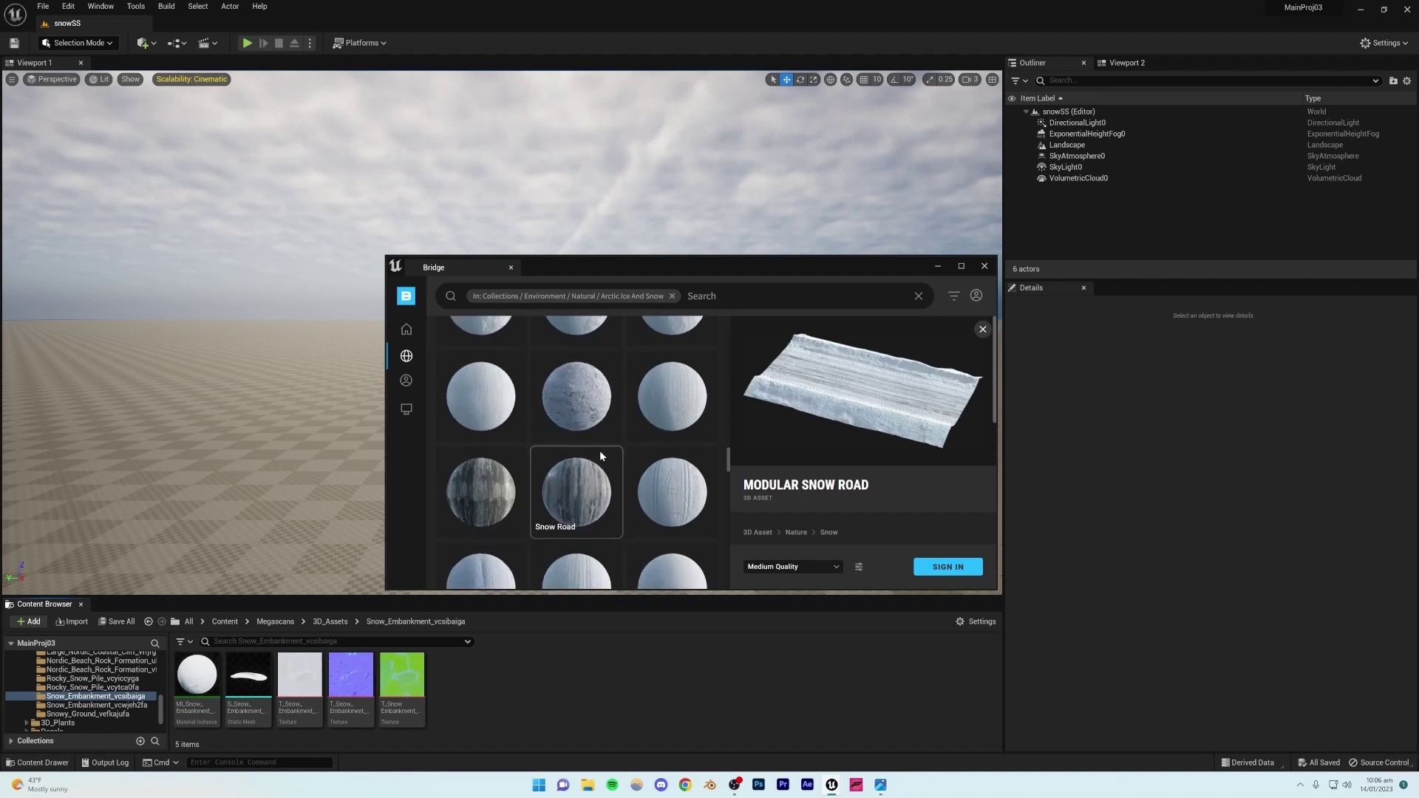
left_click(880, 784)
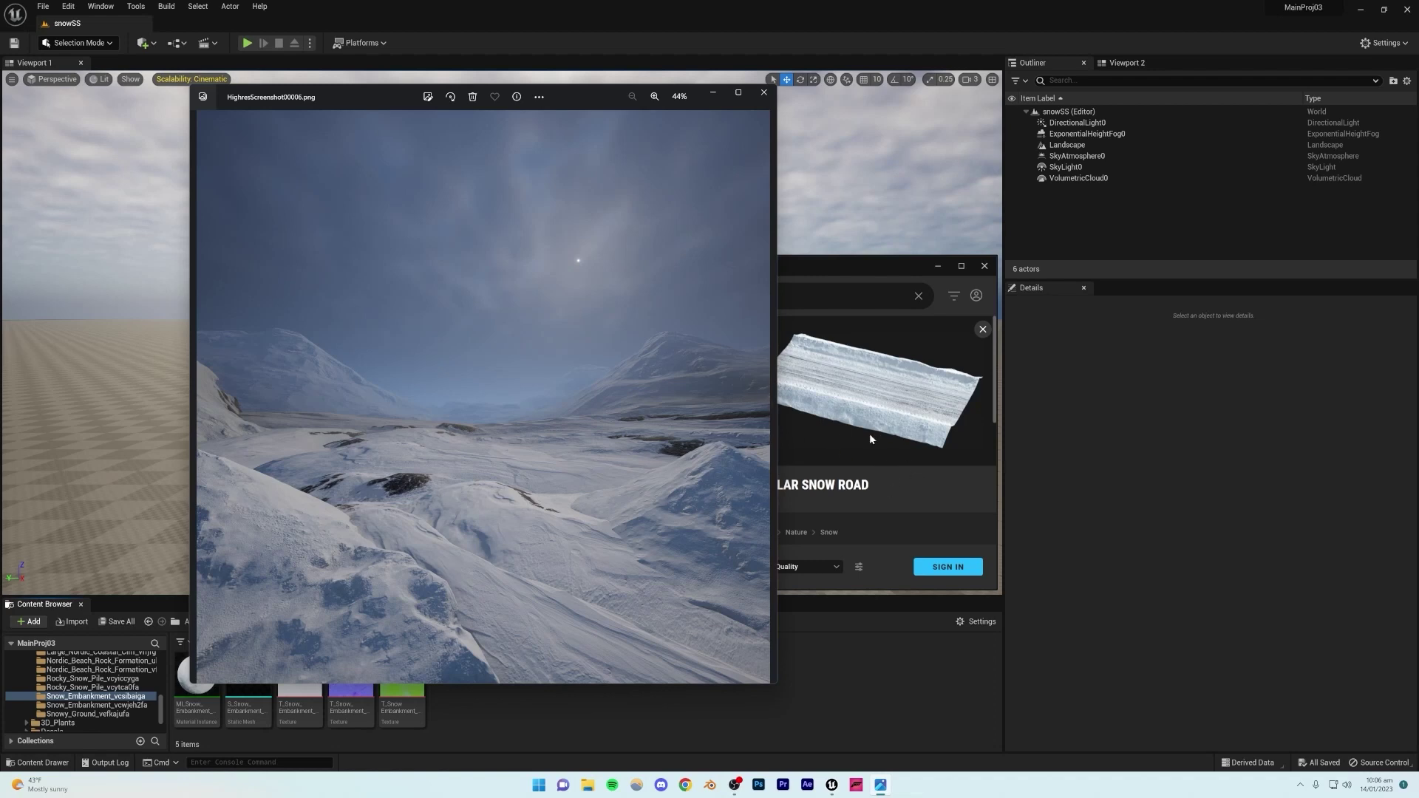
left_click(885, 493)
left_click(933, 571)
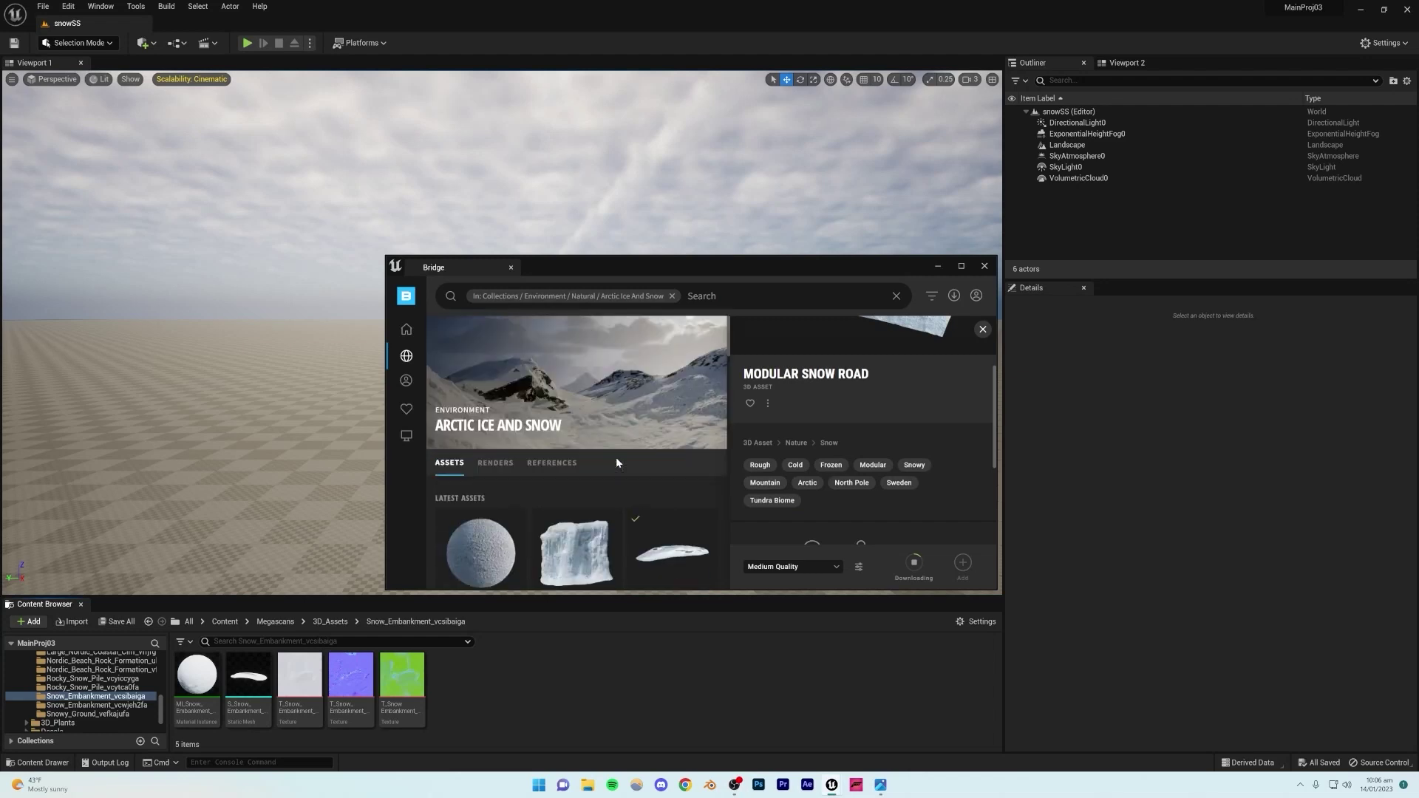
Step: Set the Huge Snow Hill asset to Low Quality and add it to the project
scroll(616, 462, "down", 3)
left_click(560, 416)
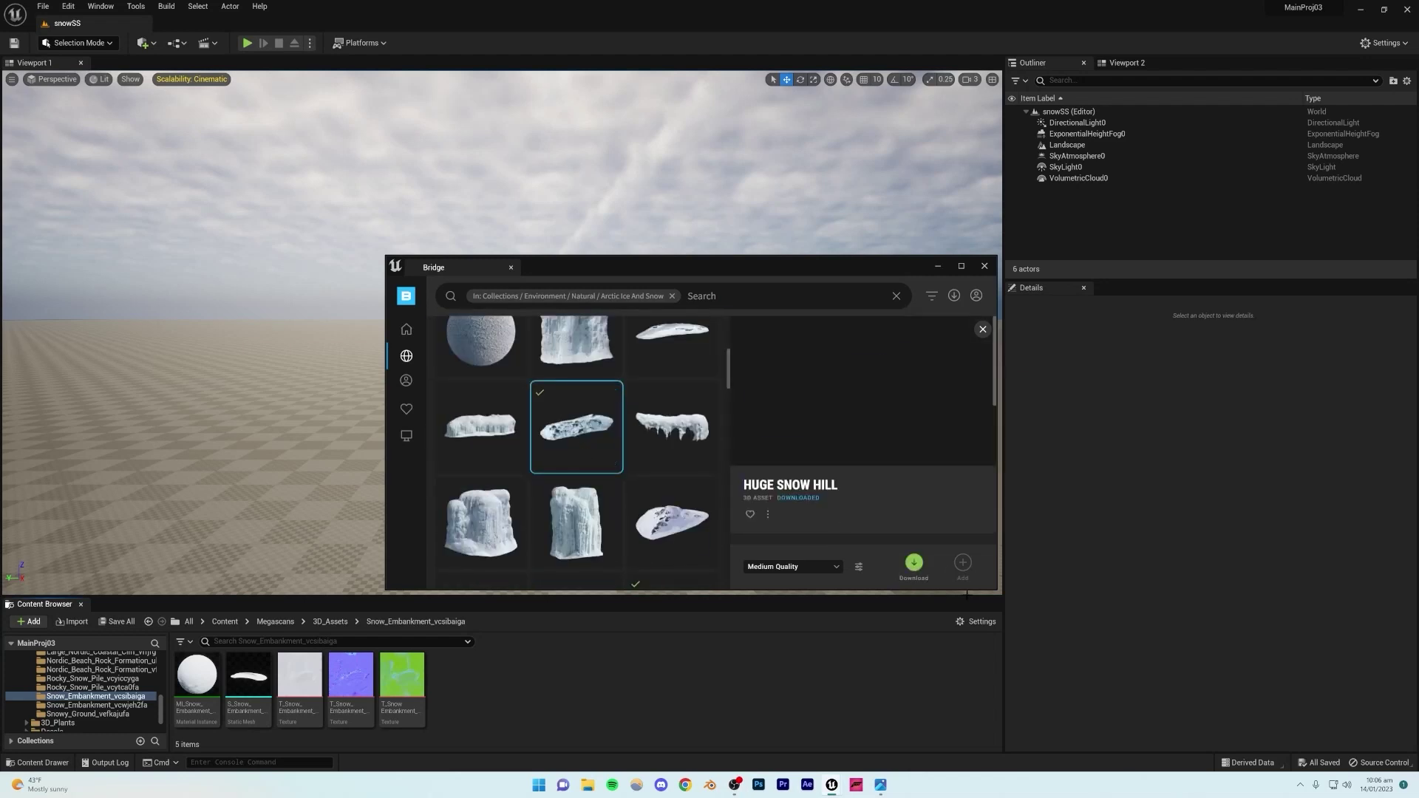
left_click(779, 567)
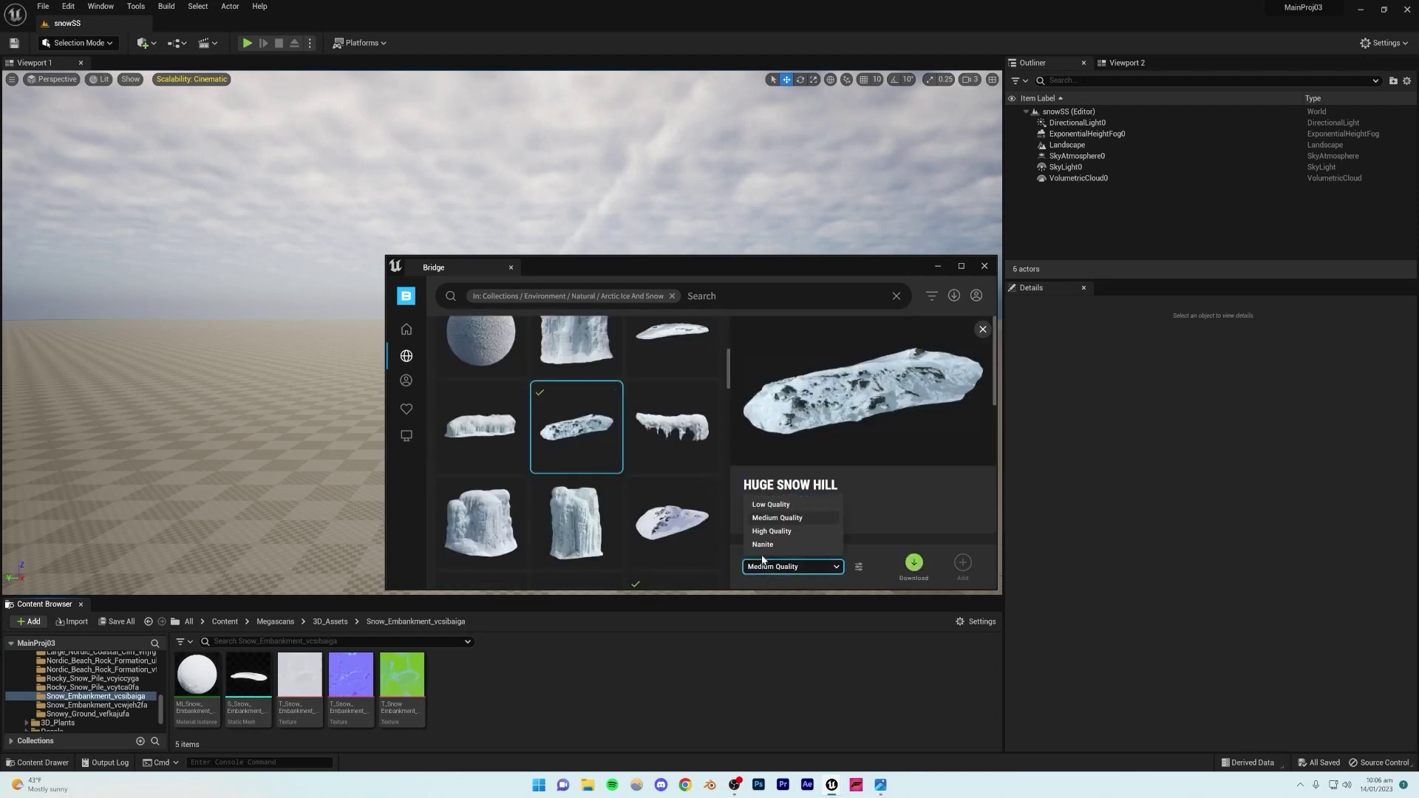
left_click(764, 503)
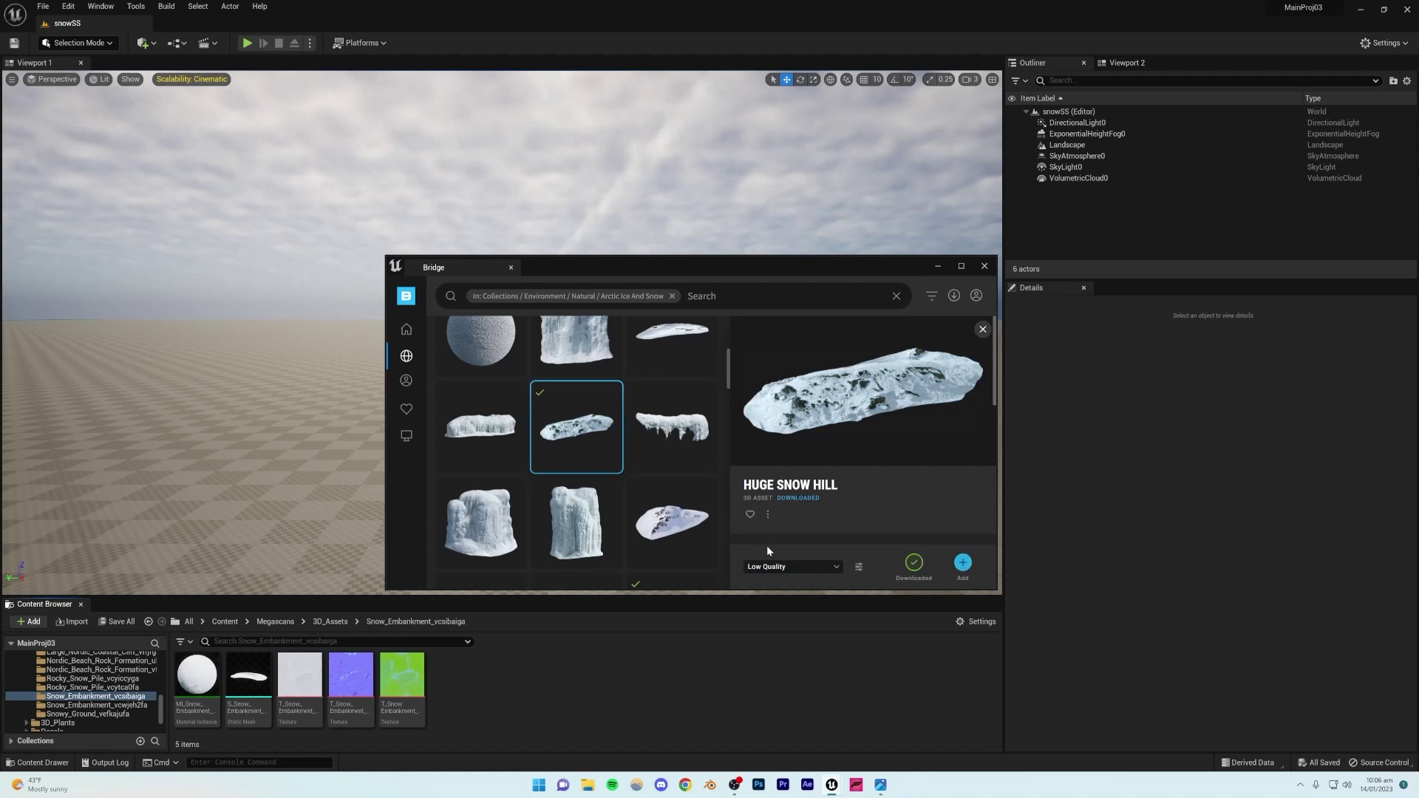
left_click(961, 566)
Step: Add the Rocky Snow Pile asset from the Arctic Ice and Snow collection to the project at Medium Quality
scroll(657, 477, "down", 1)
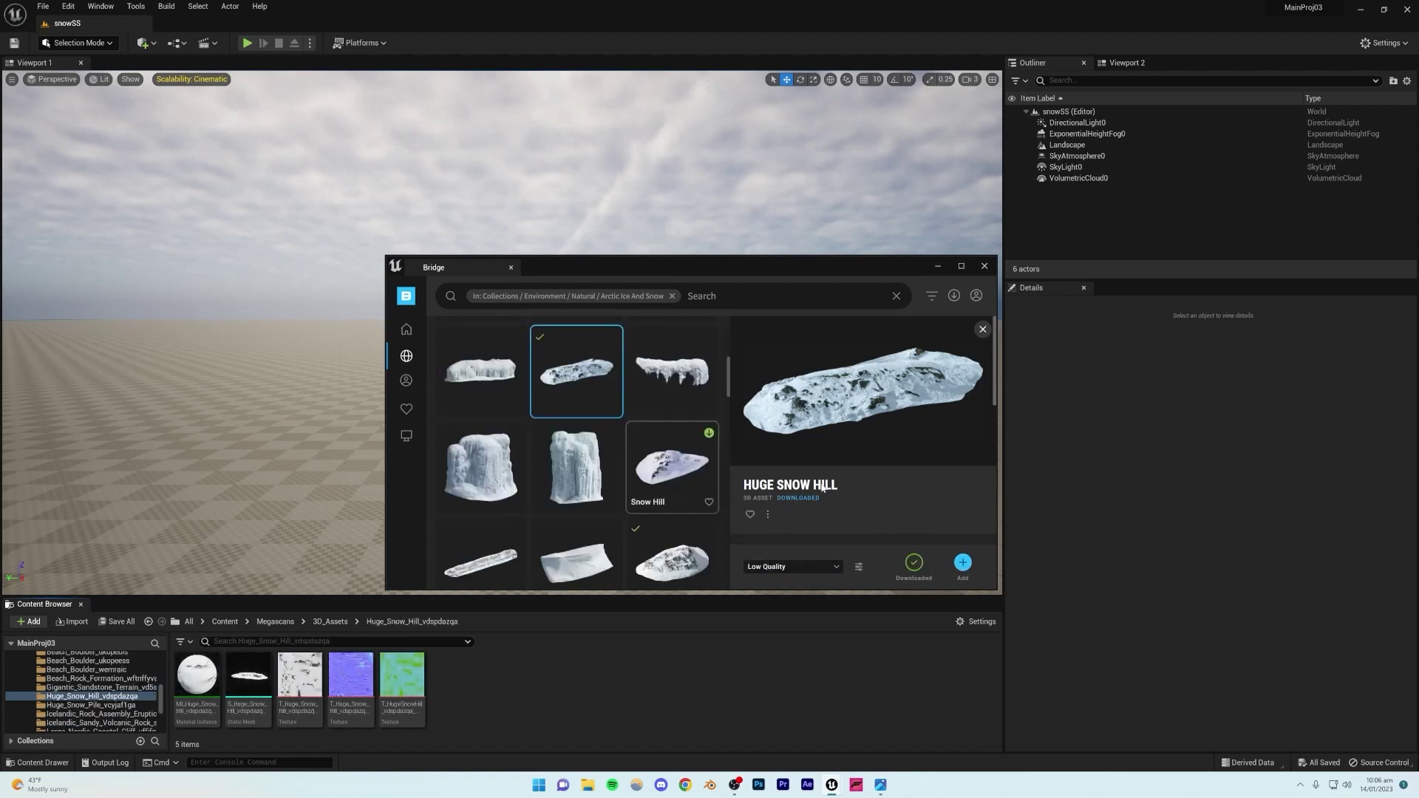
scroll(596, 472, "down", 2)
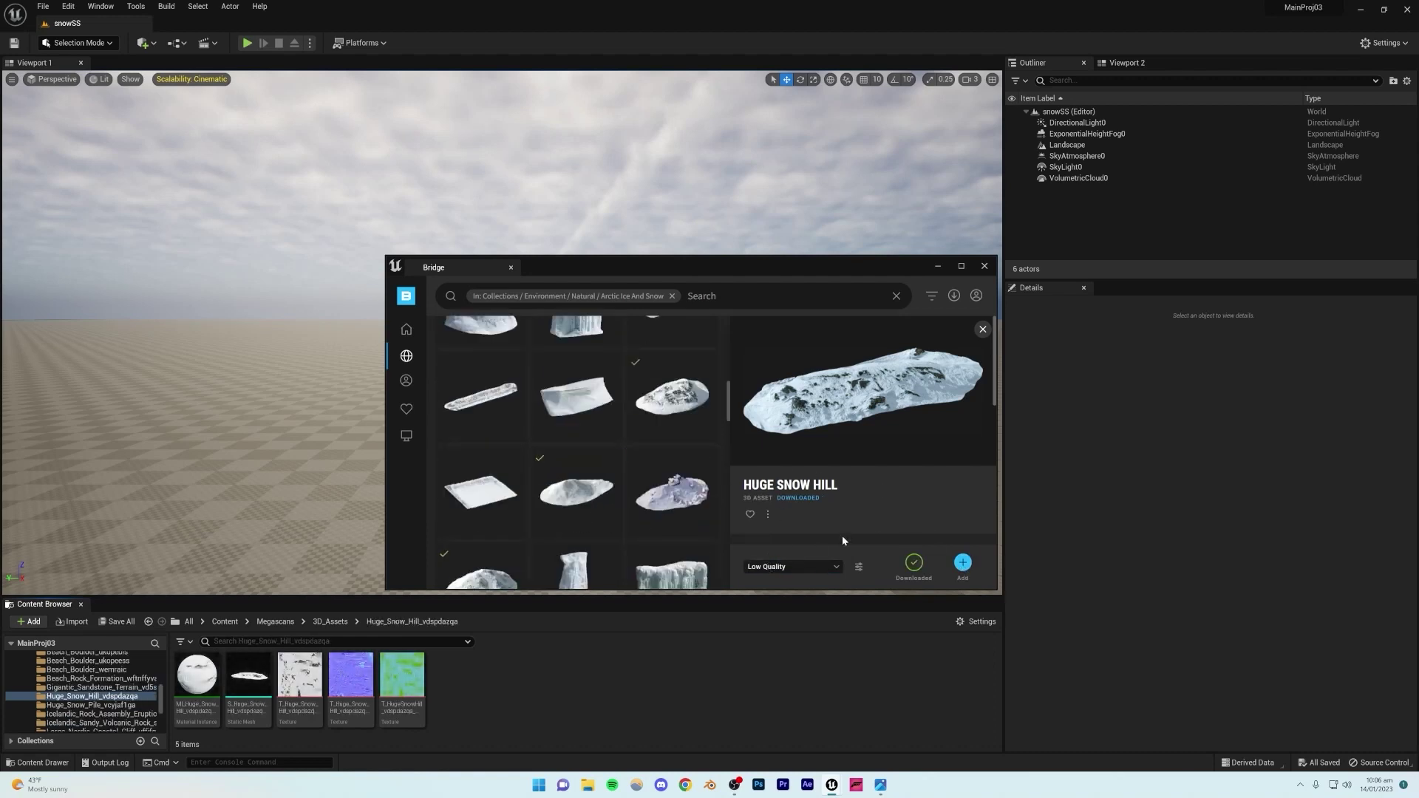
scroll(625, 485, "down", 3)
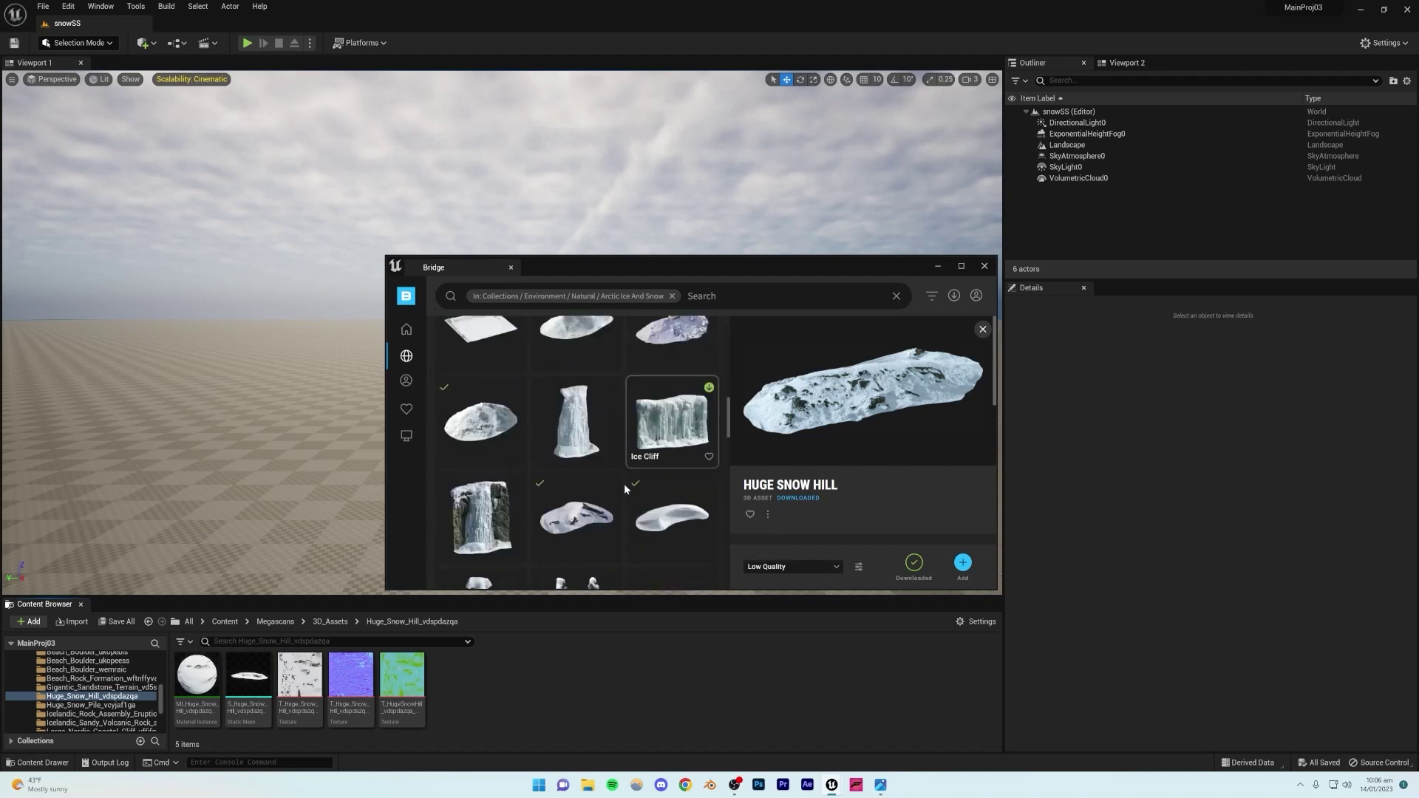
left_click(480, 366)
left_click(814, 569)
left_click(770, 517)
left_click(962, 563)
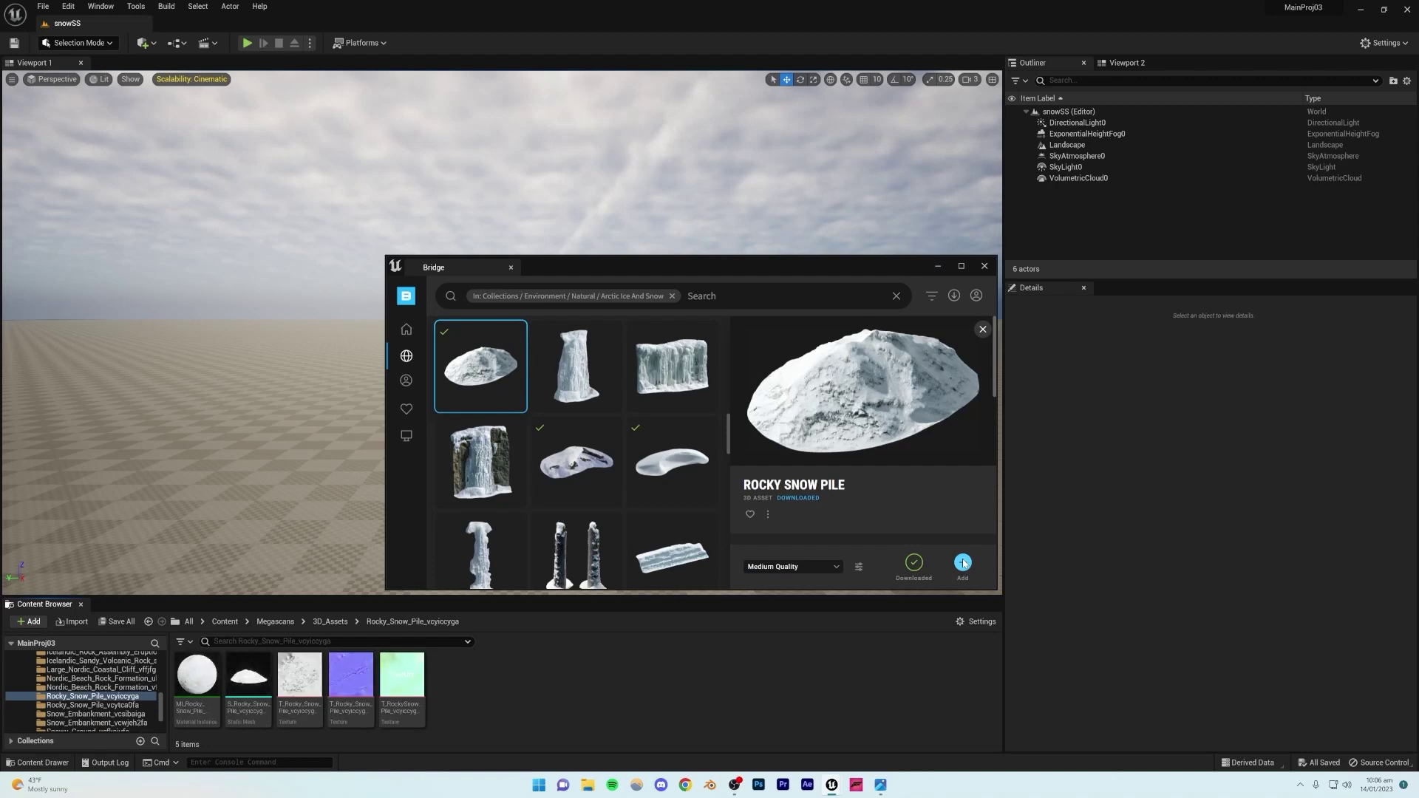
Step: Browse the rest of the Arctic Ice and Snow collection and move the Bridge window clear of the viewport
scroll(624, 466, "down", 3)
left_click(613, 453)
scroll(607, 456, "down", 3)
scroll(608, 456, "up", 1)
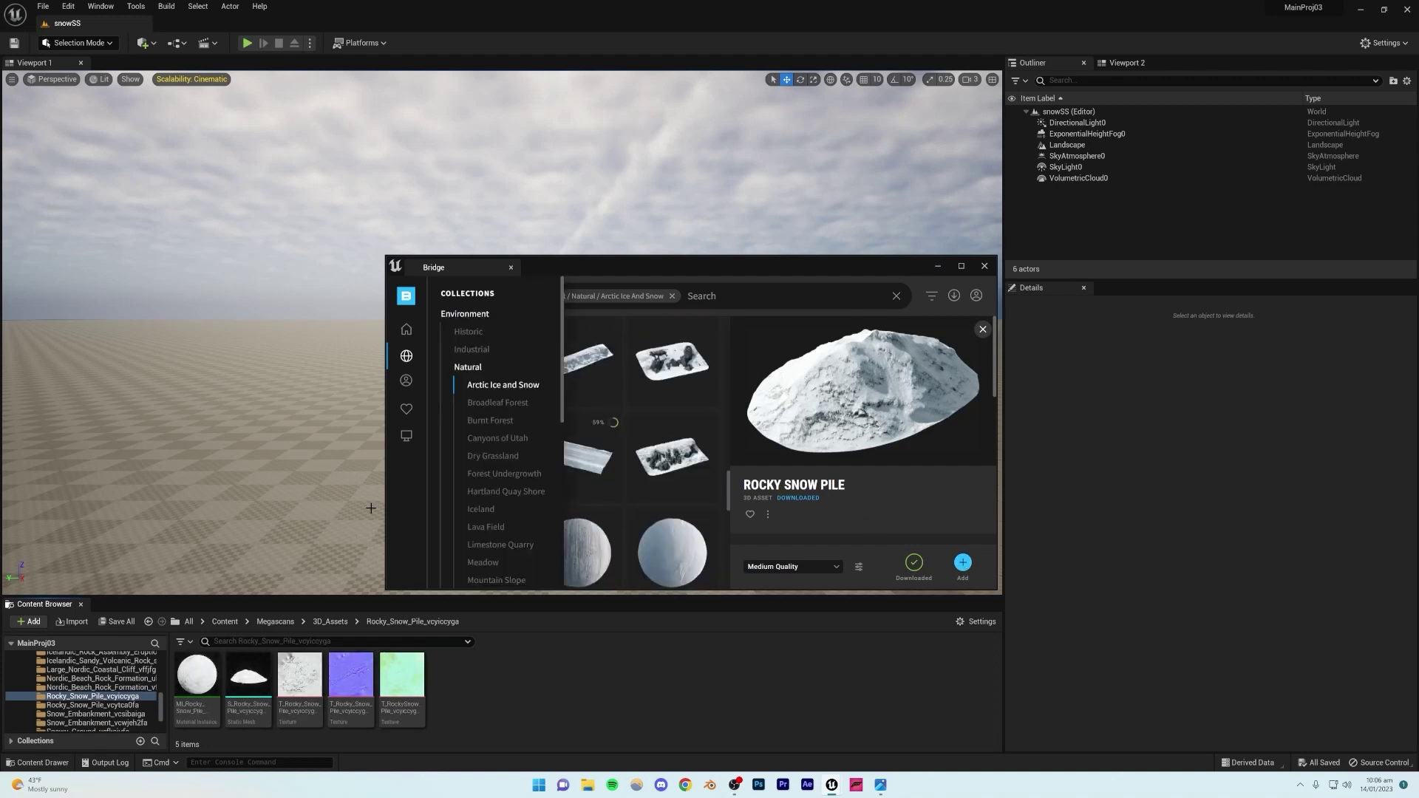
left_click_drag(656, 267, 906, 257)
left_click_drag(634, 452, 826, 452)
left_click_drag(1039, 259, 1159, 260)
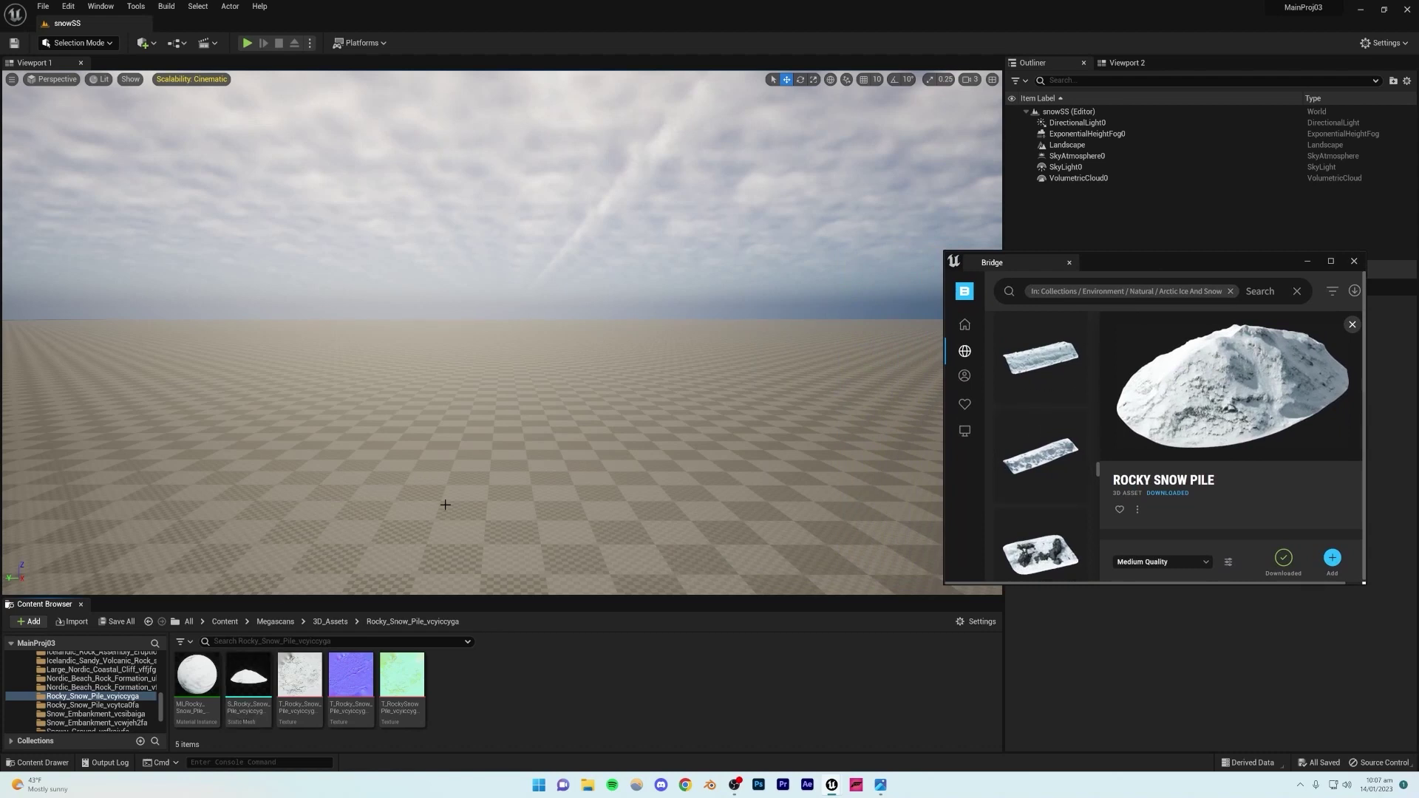
Step: Place the static mesh from the Snowy_Ground_vefkajufa folder on the landscape in the middle of the view
scroll(81, 695, "down", 2)
left_click(80, 696)
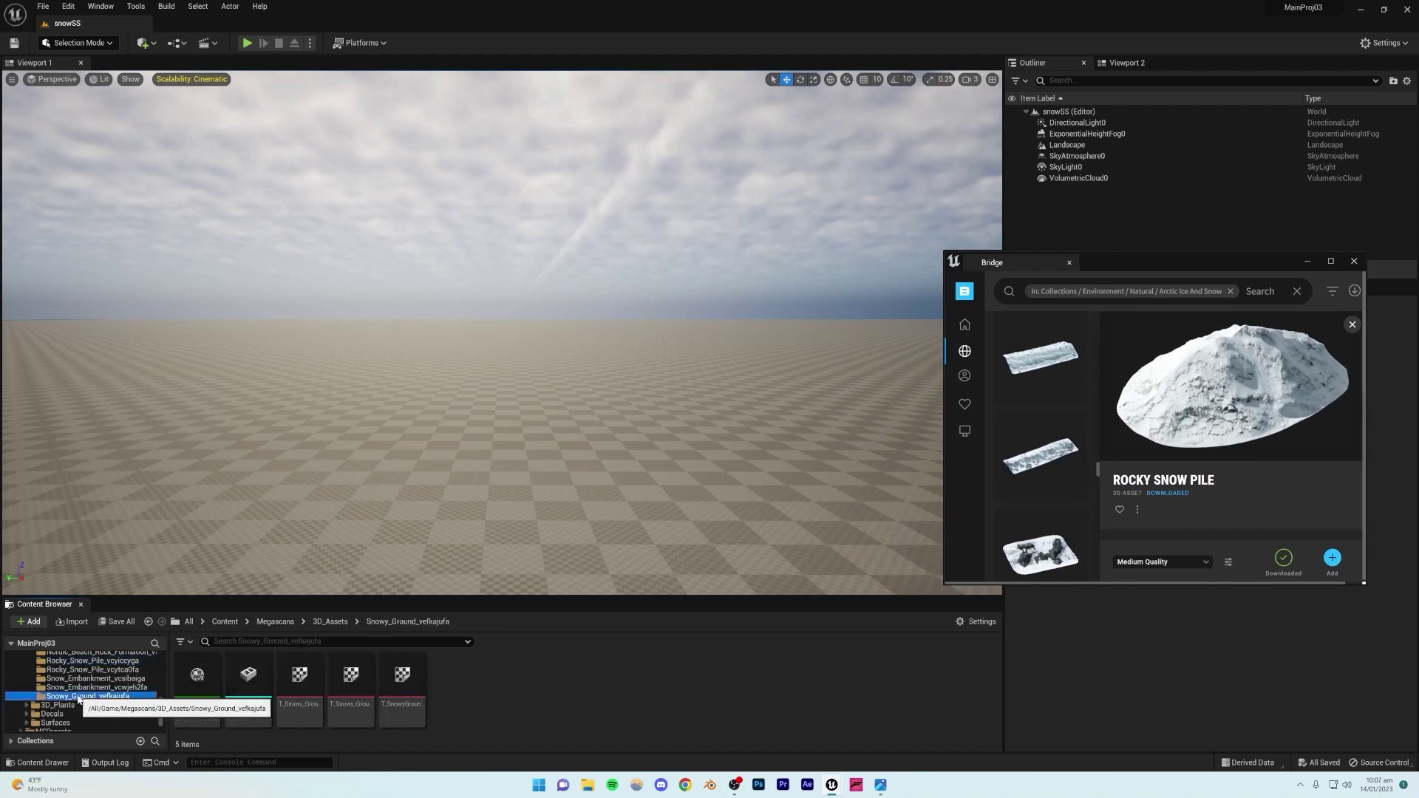
left_click_drag(248, 674, 555, 420)
right_click_drag(556, 420, 547, 452)
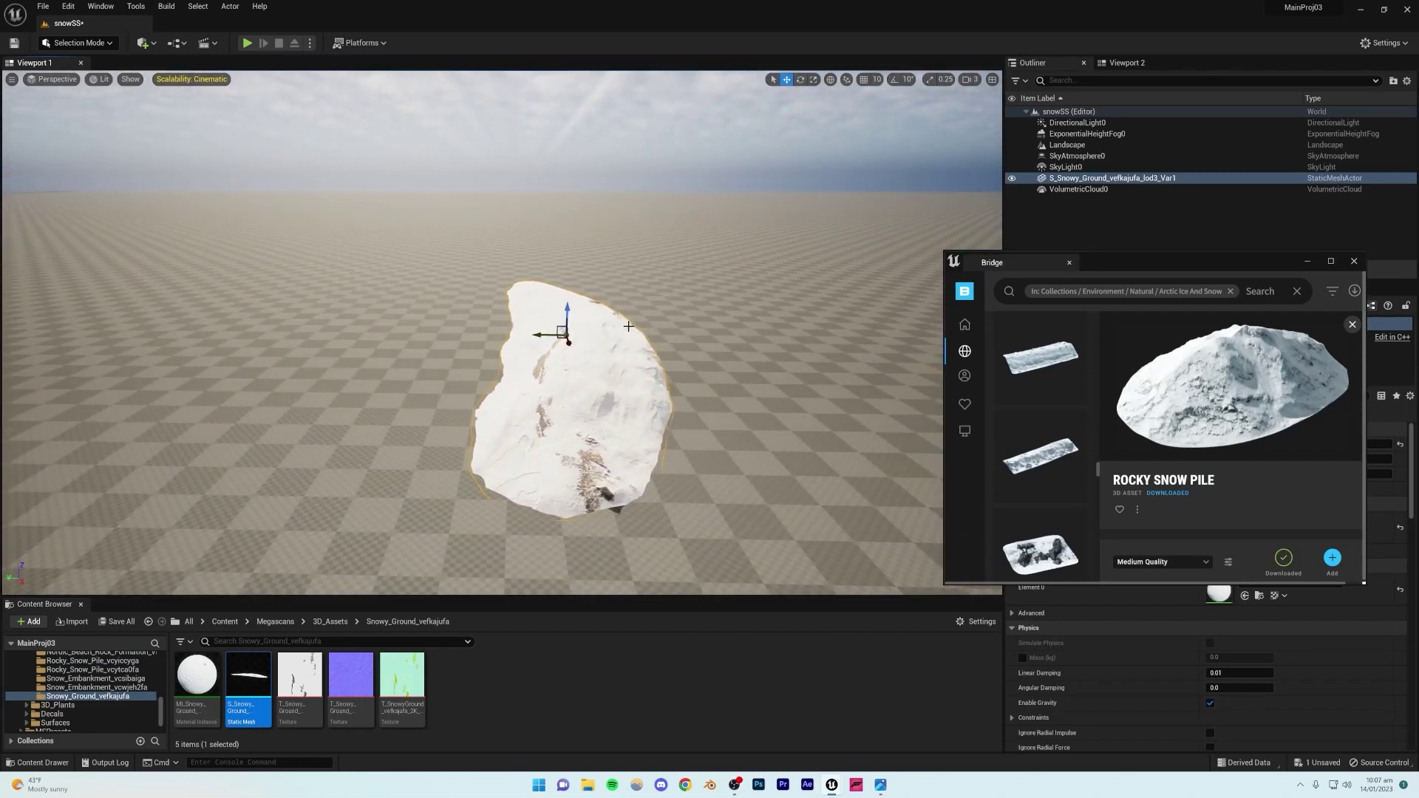
Step: Try stretching the snowy ground mesh along its Y axis, and undo the scaling
left_click(813, 80)
left_click_drag(542, 335, 470, 334)
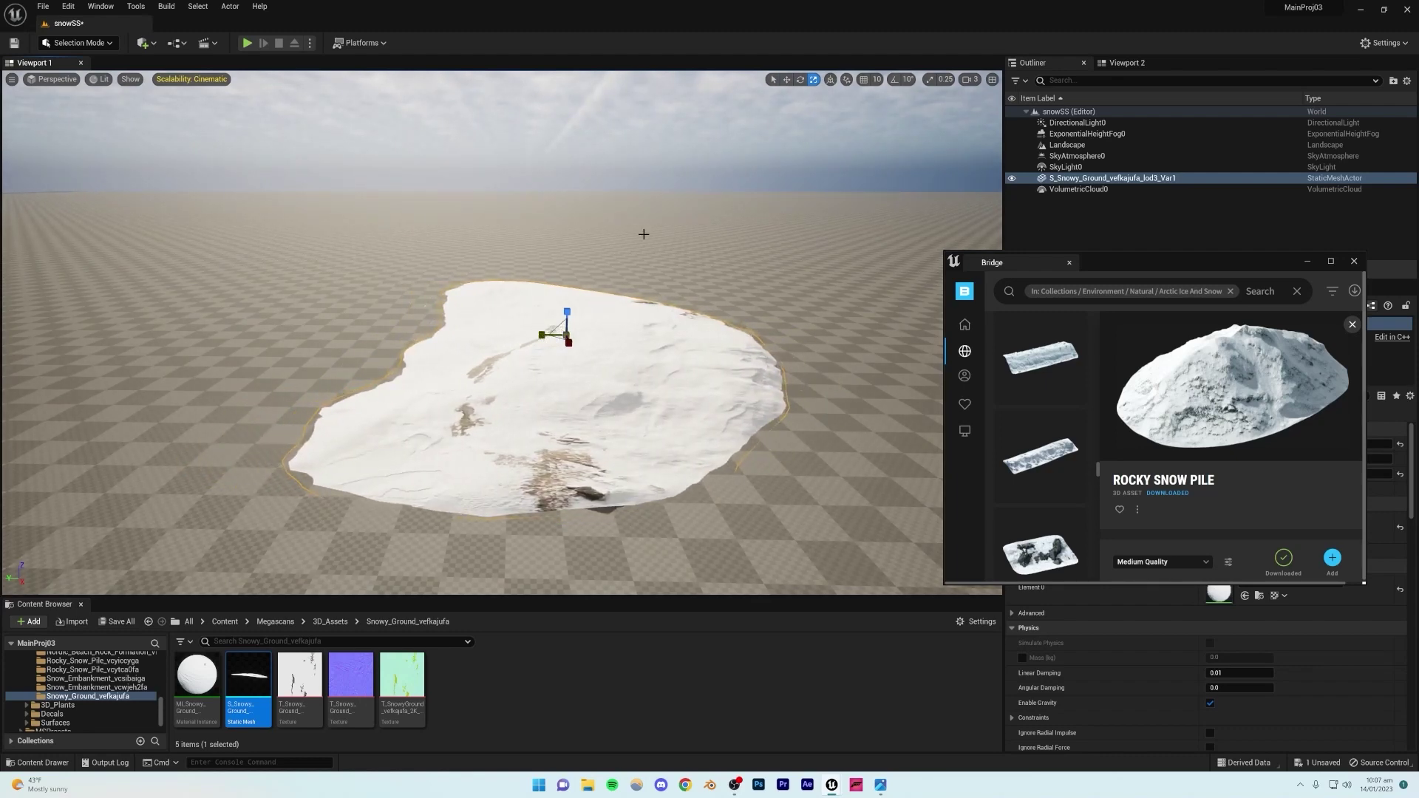
left_click(587, 274)
mouse_move(630, 369)
right_mouse_down()
mouse_move(696, 347)
mouse_move(665, 347)
mouse_move(720, 349)
mouse_move(620, 347)
mouse_move(628, 370)
mouse_move(606, 365)
mouse_move(628, 346)
right_mouse_up()
left_click(628, 370)
key("ctrl+z")
key("w")
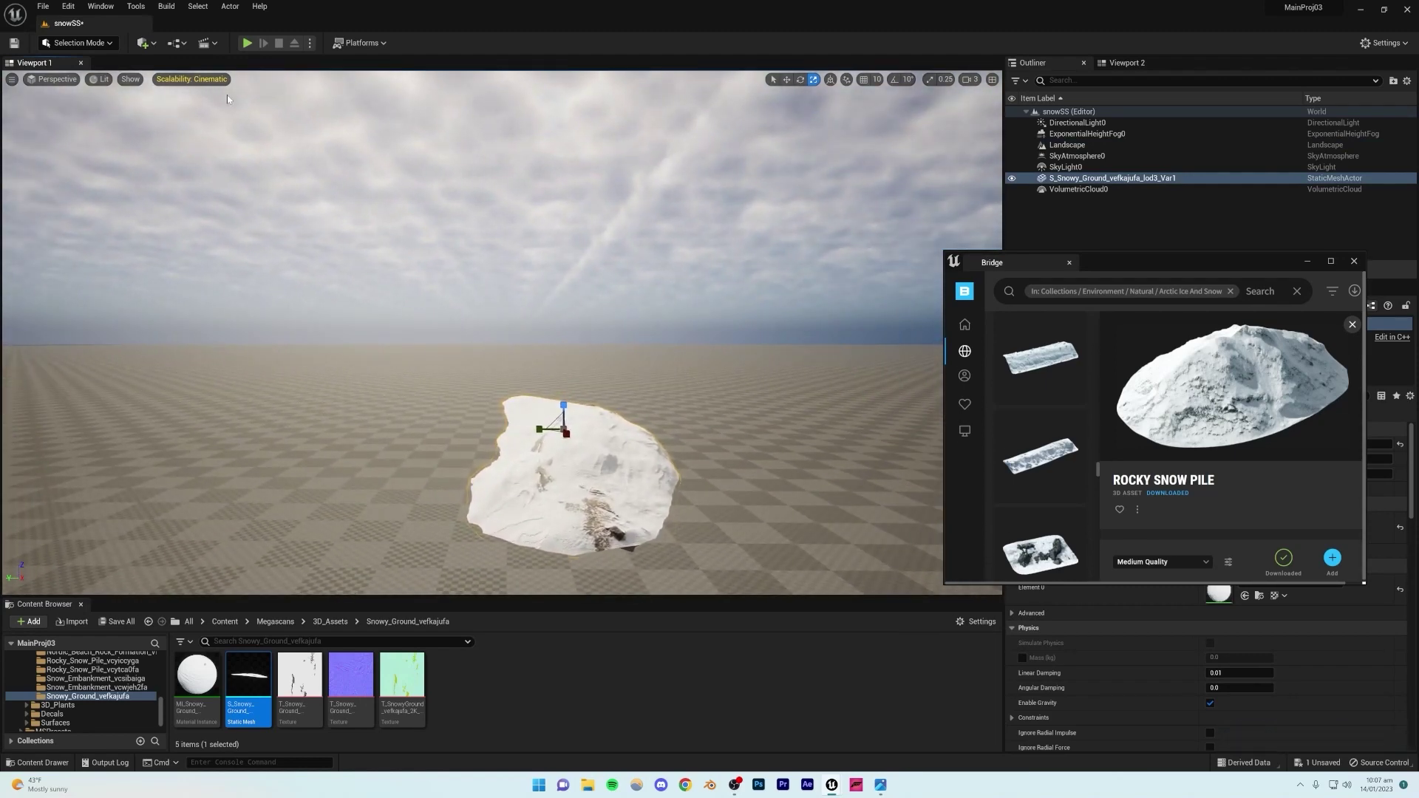
Step: Add a Cine Camera Actor to the level and pilot it in the viewport
left_click(145, 43)
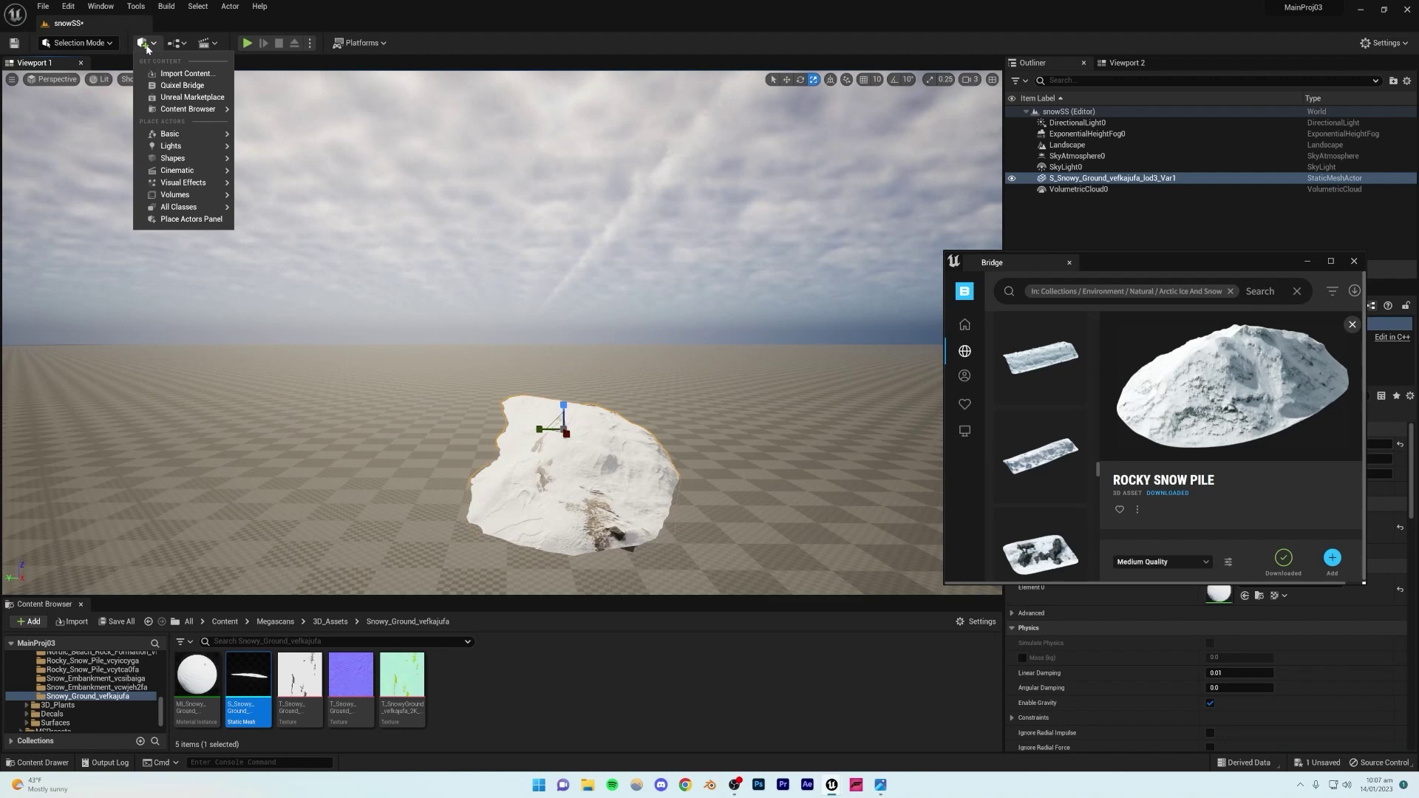
mouse_move(177, 175)
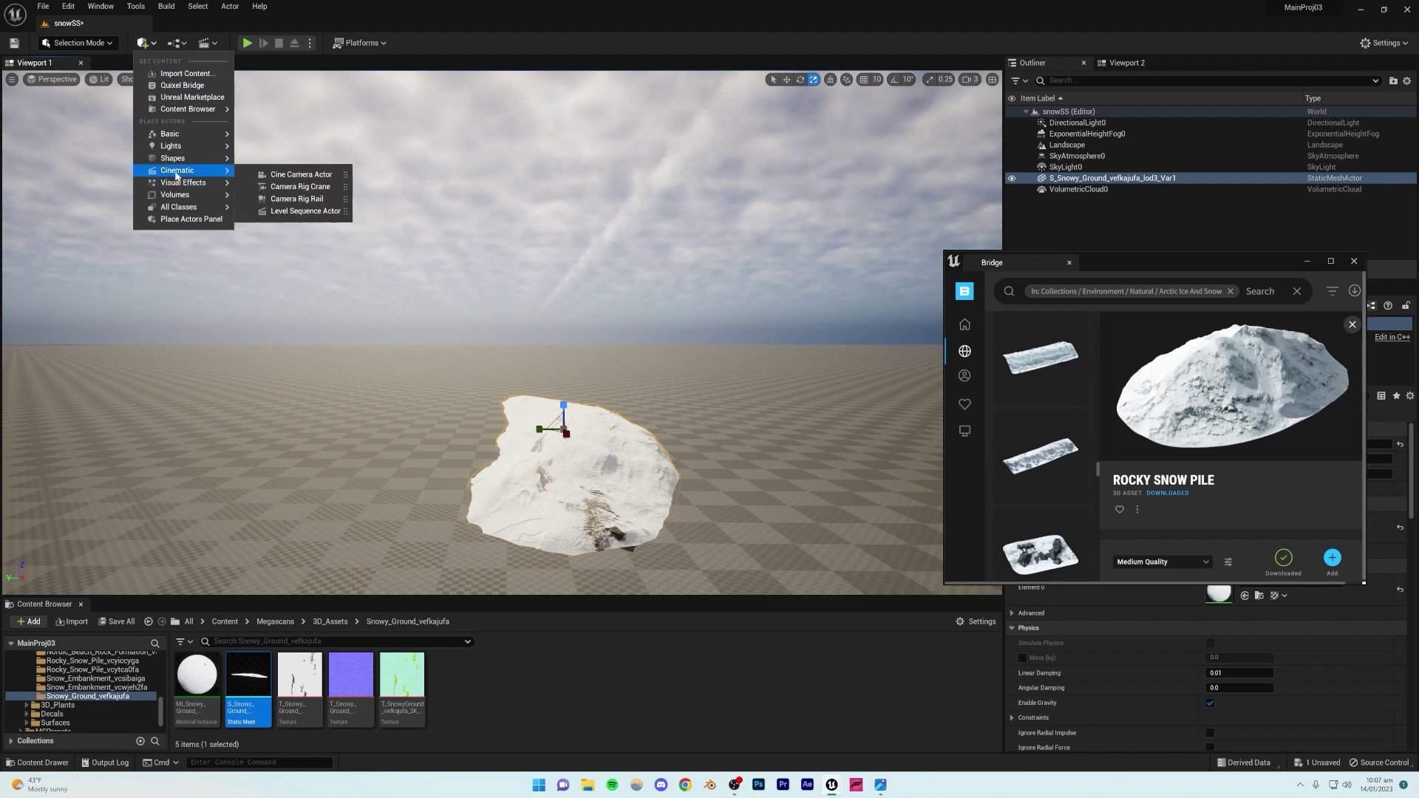
left_click(291, 174)
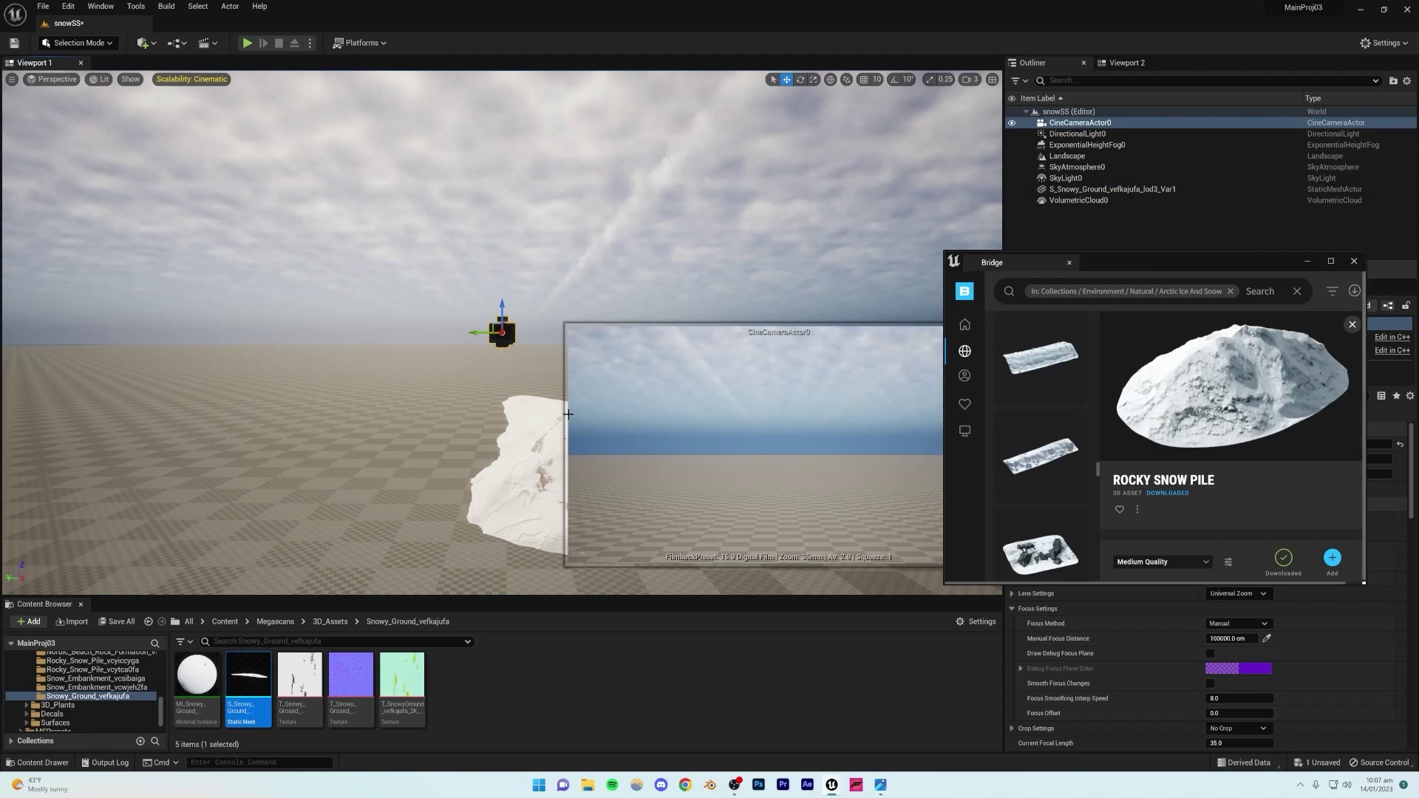
left_click_drag(1104, 259, 614, 545)
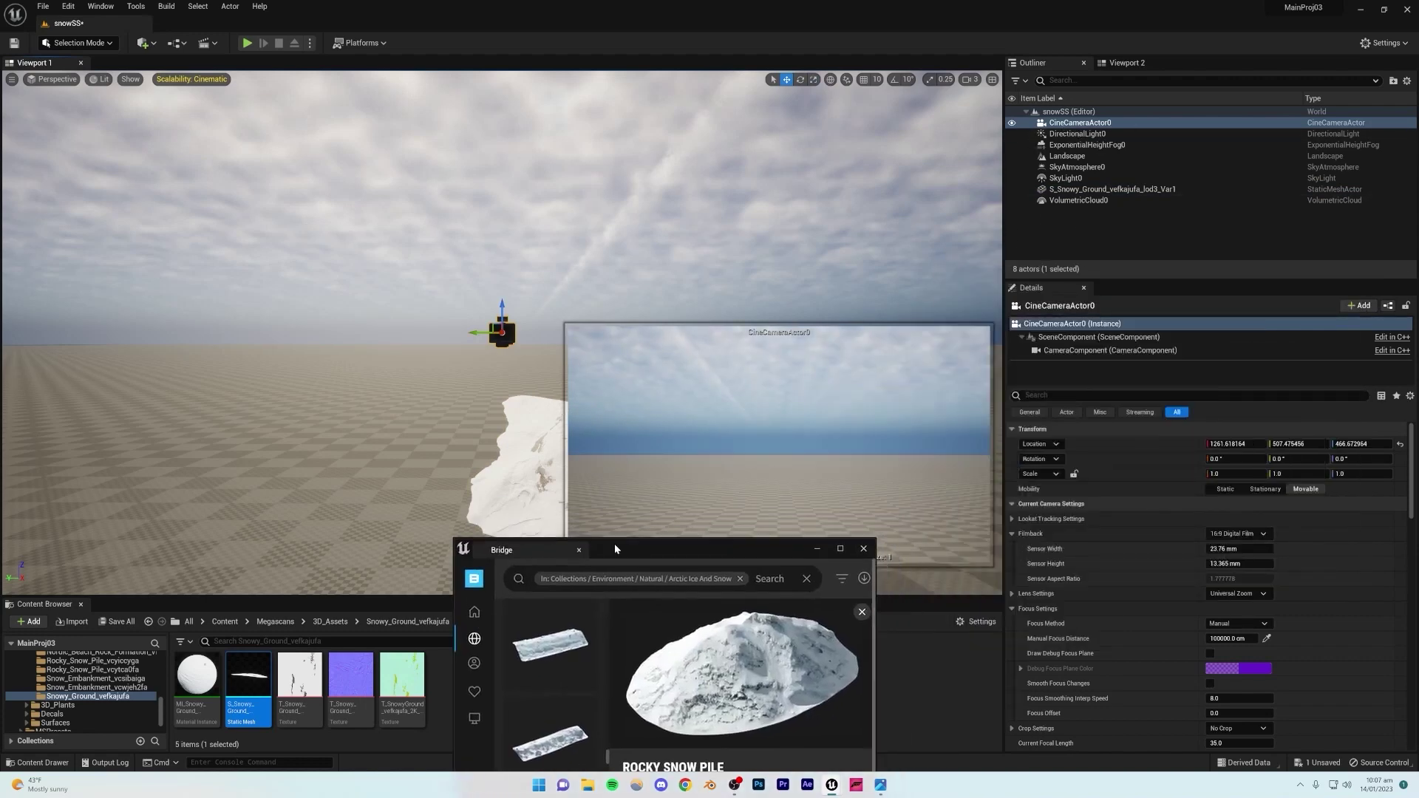
right_click(1079, 124)
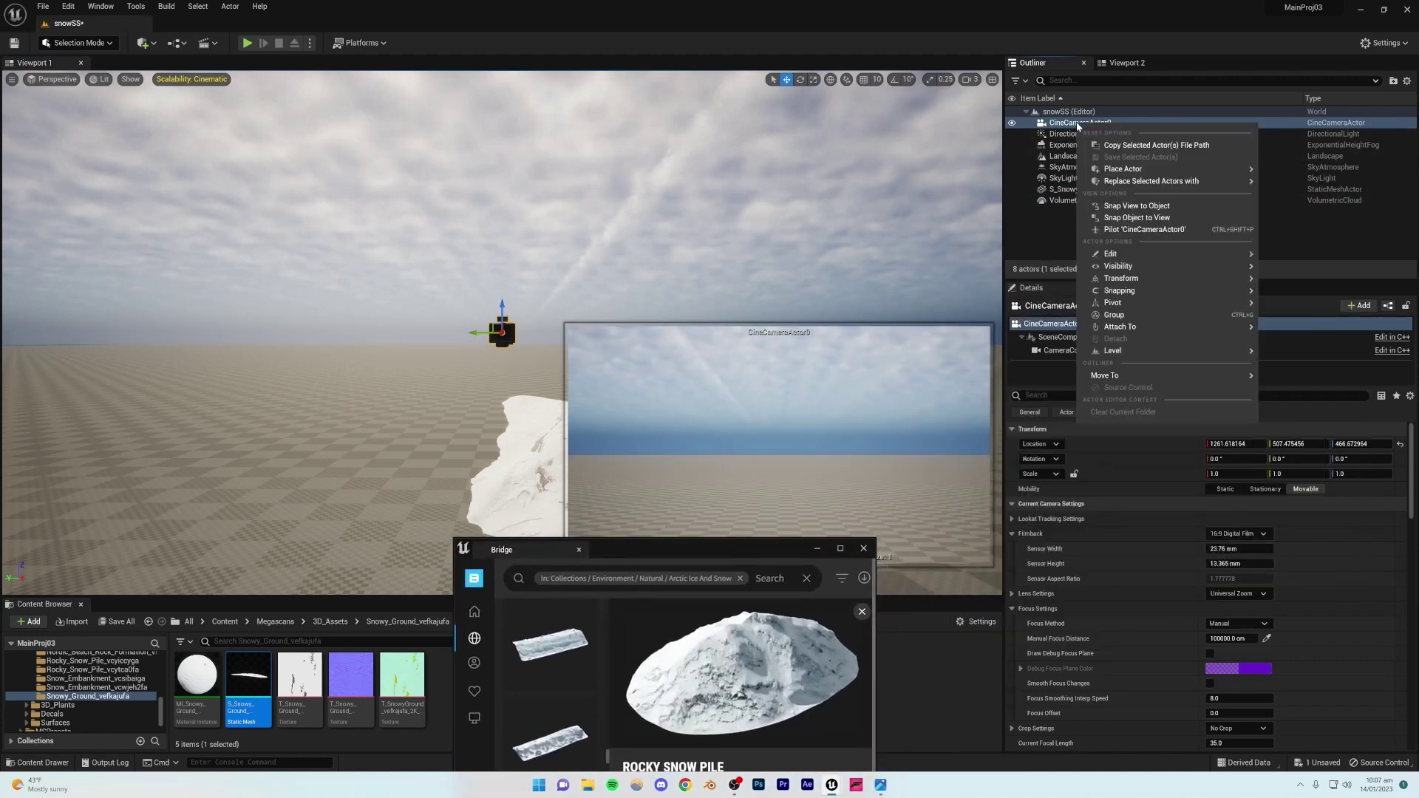
left_click(1111, 229)
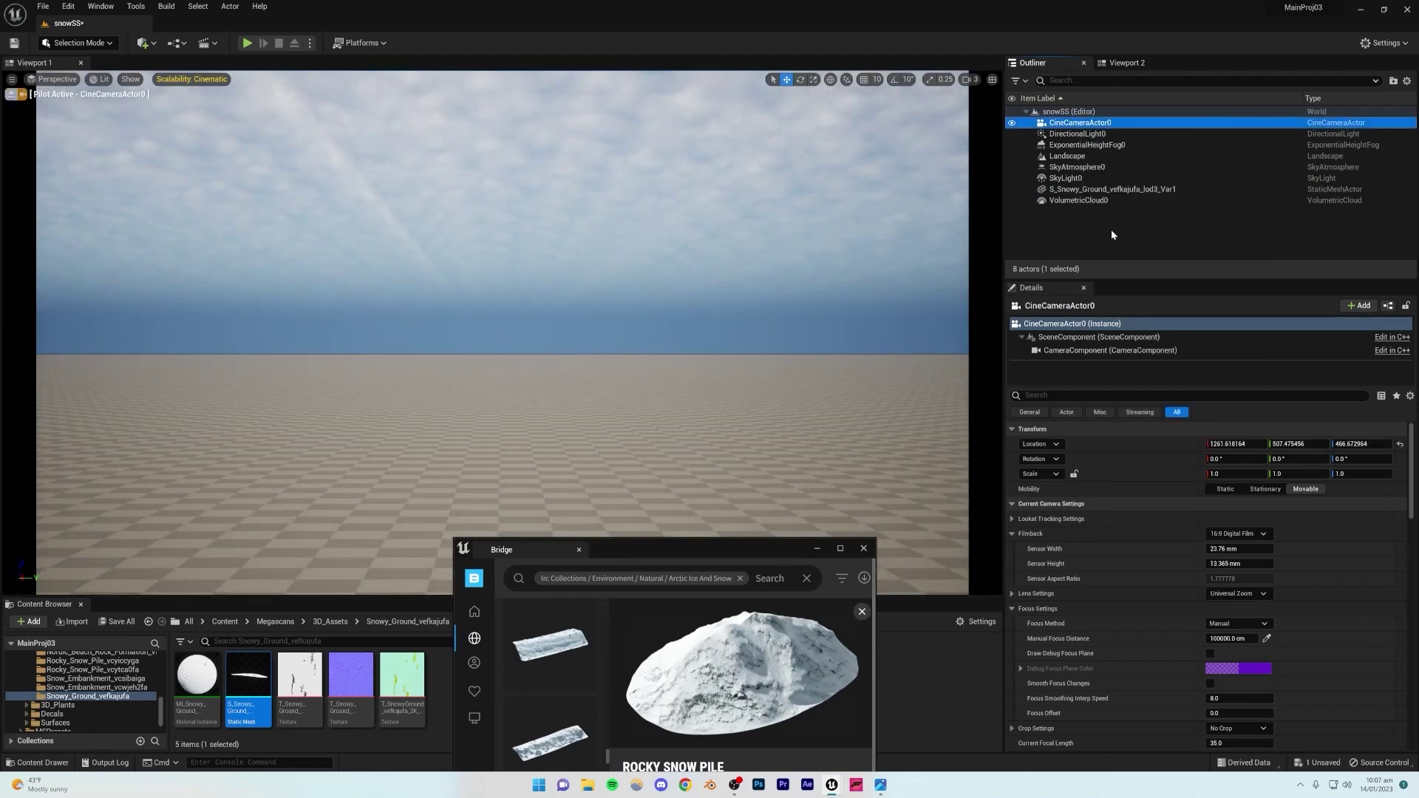
Step: Move the piloted camera back to frame the snowy ground mesh, and minimize the Bridge window
left_click_drag(654, 560, 1253, 435)
right_click_drag(617, 382, 702, 388)
right_click_drag(616, 410, 647, 366)
left_click_drag(1205, 428, 687, 489)
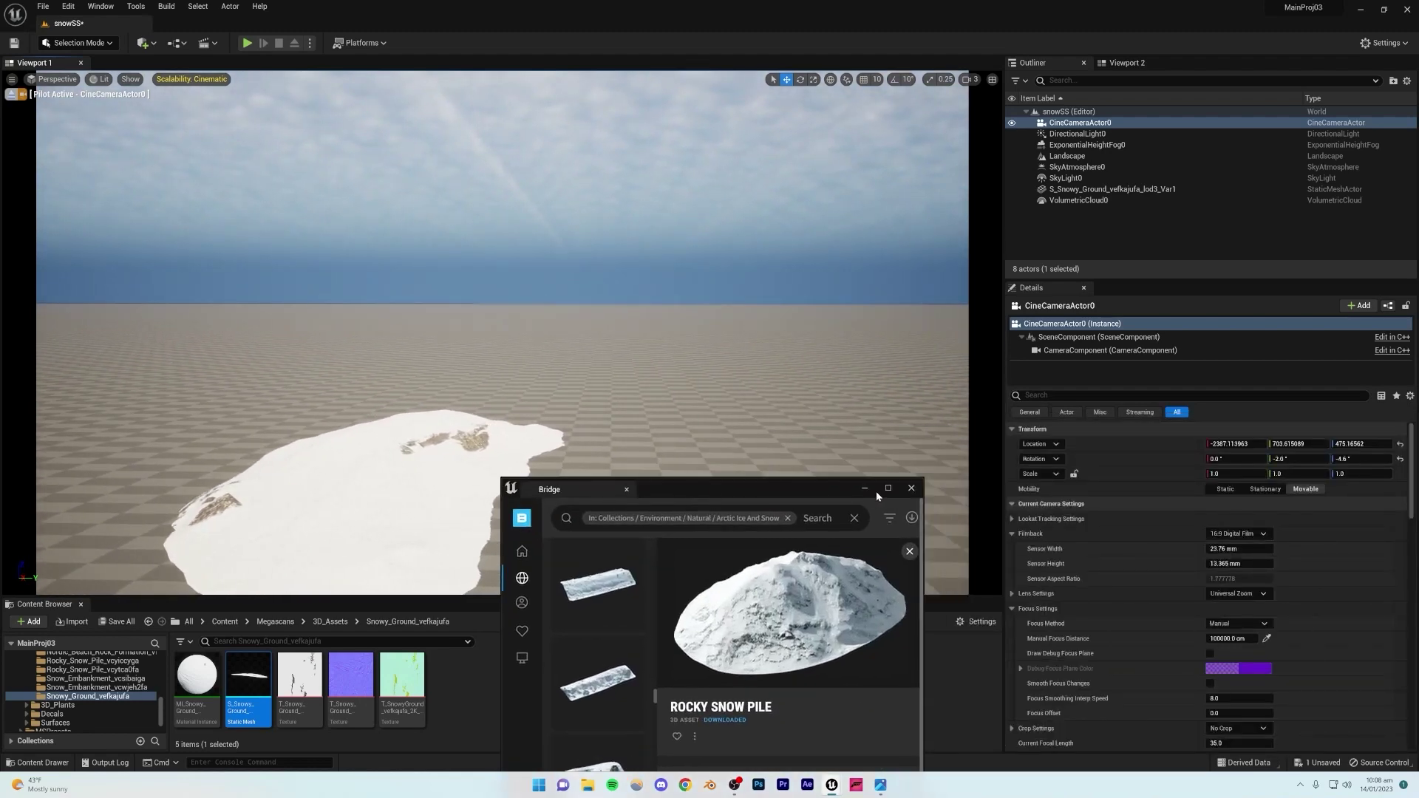
left_click(866, 487)
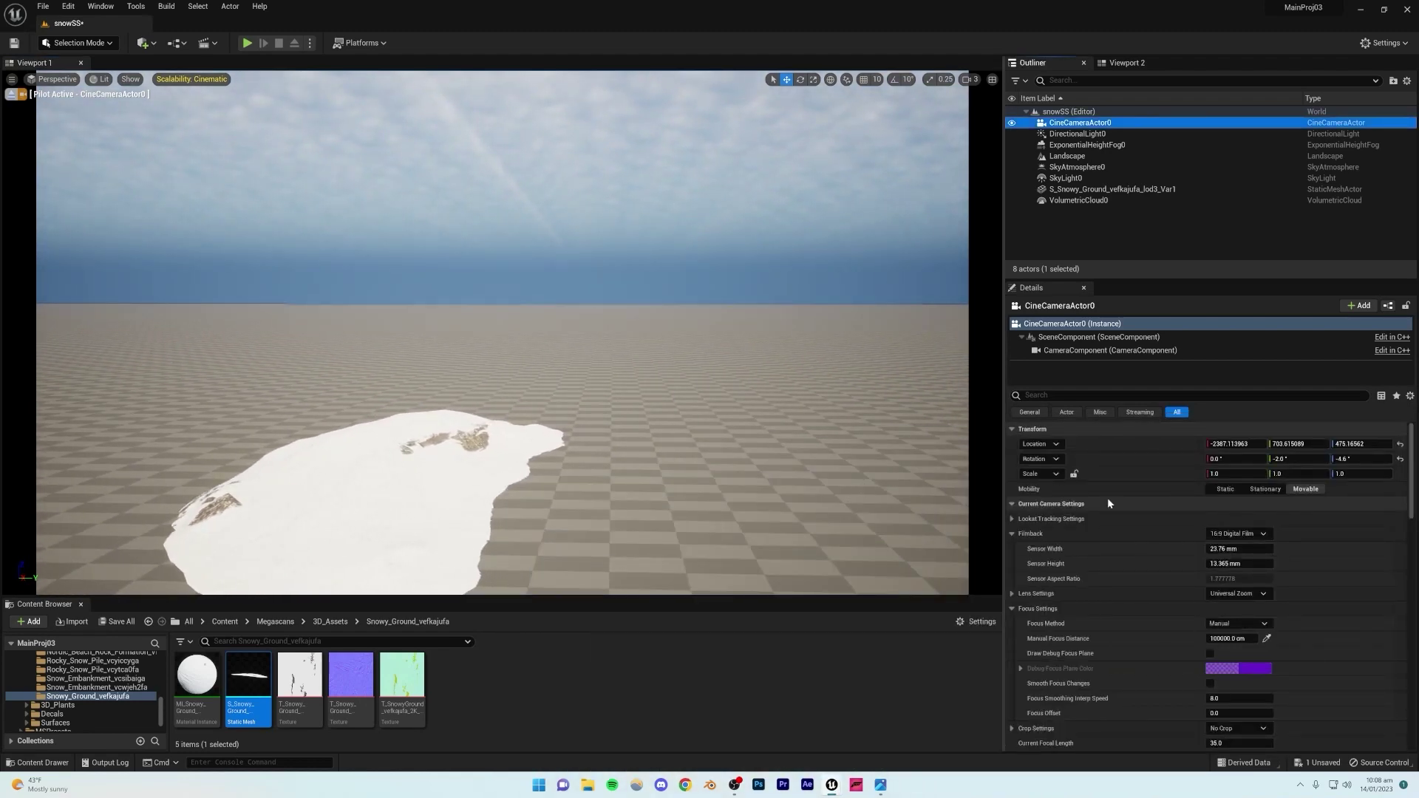
Step: Set the cine camera's sensor width and sensor height to 50 mm each
left_click(1137, 562)
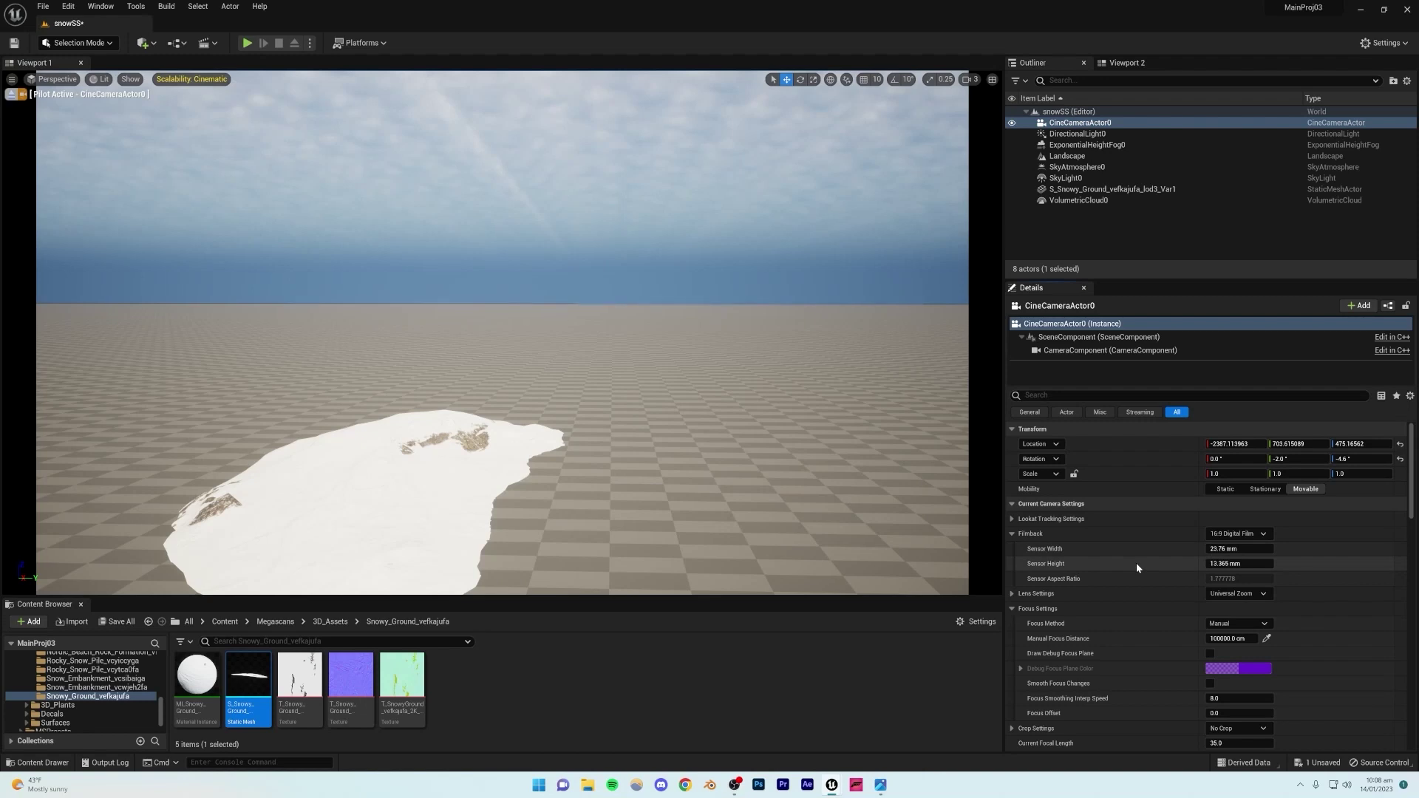
left_click(1236, 548)
key("Return")
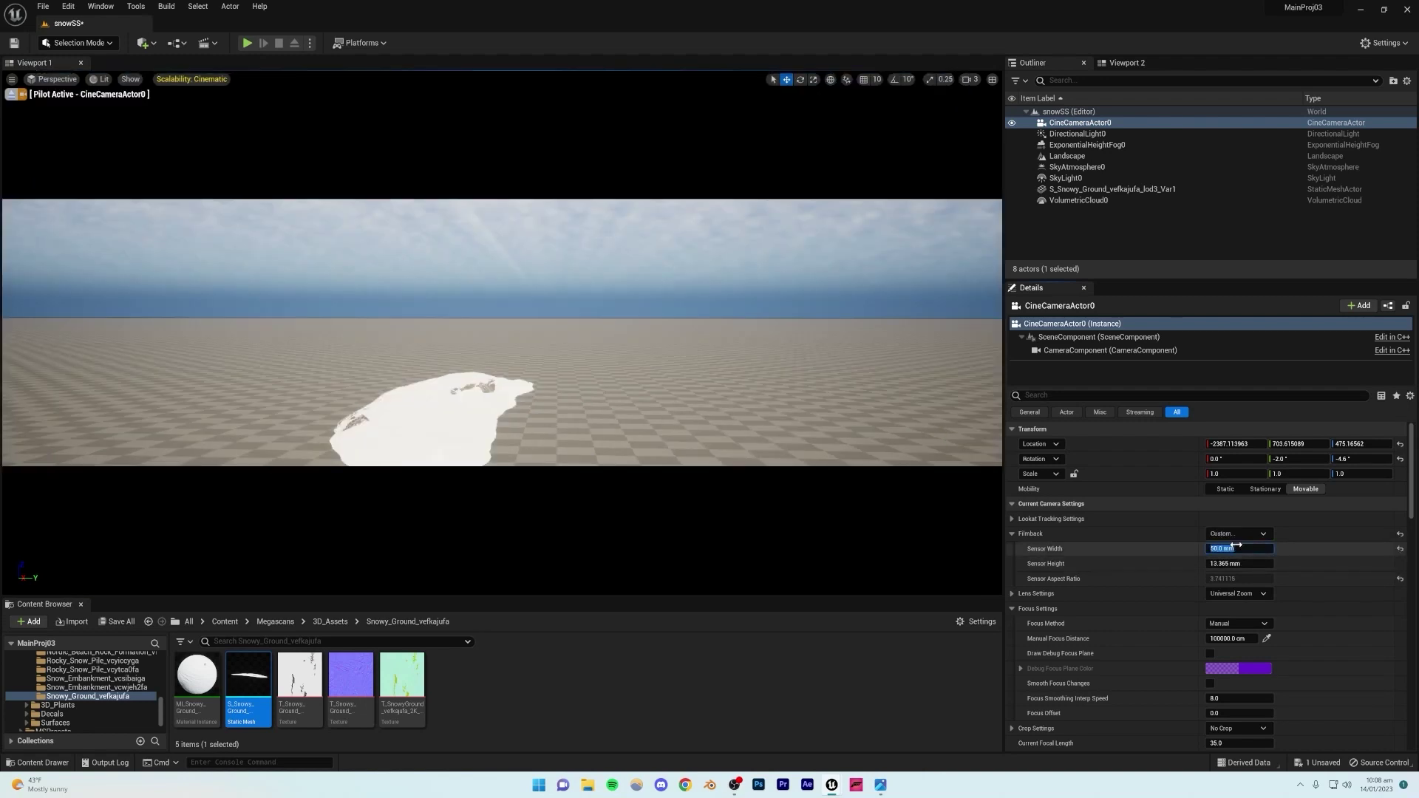
left_click(1217, 566)
type("50")
key("Return")
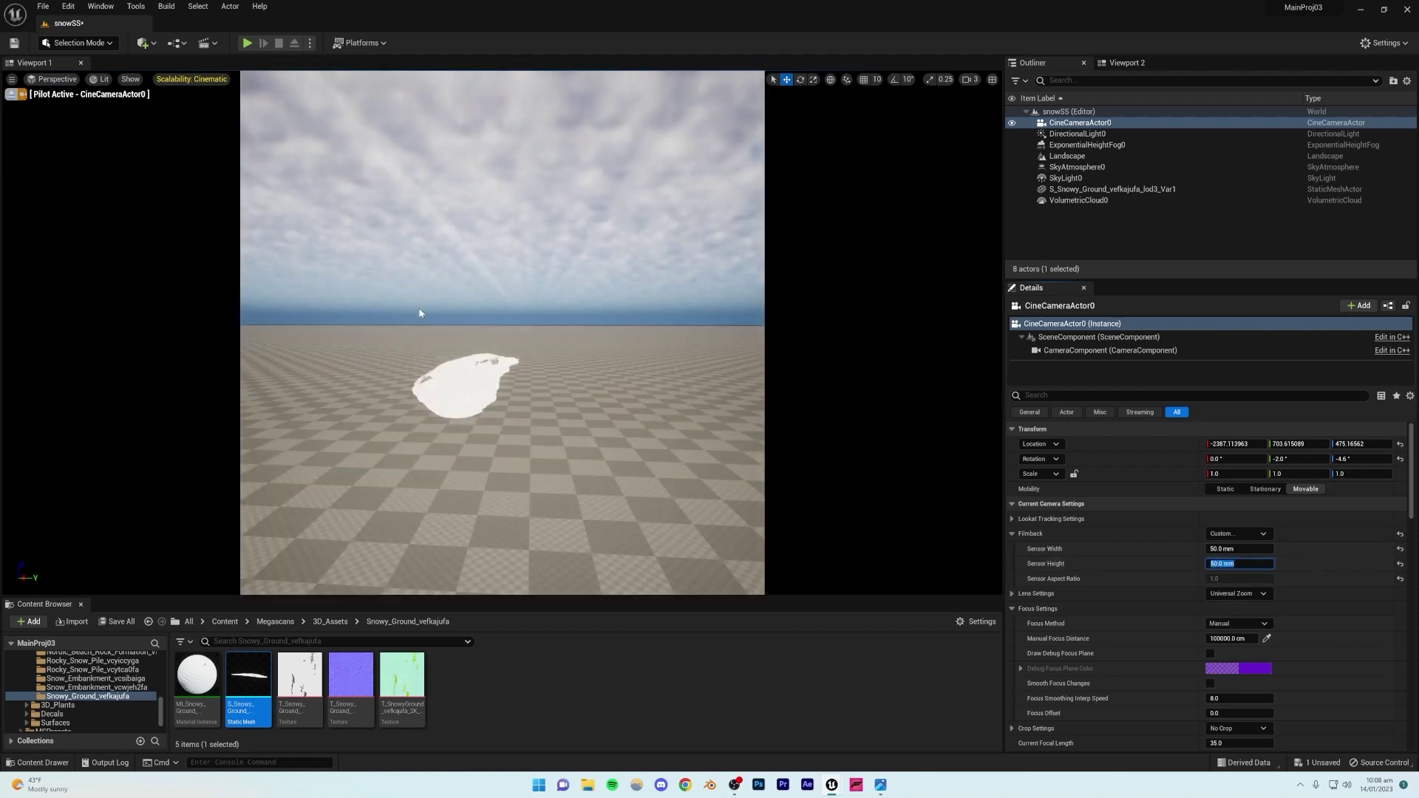
Step: Fly the piloted camera closer and lower so the snowy ground mesh fills the foreground beneath the horizon
key("w")
right_click_drag(420, 313, 429, 283)
key("q")
key("w")
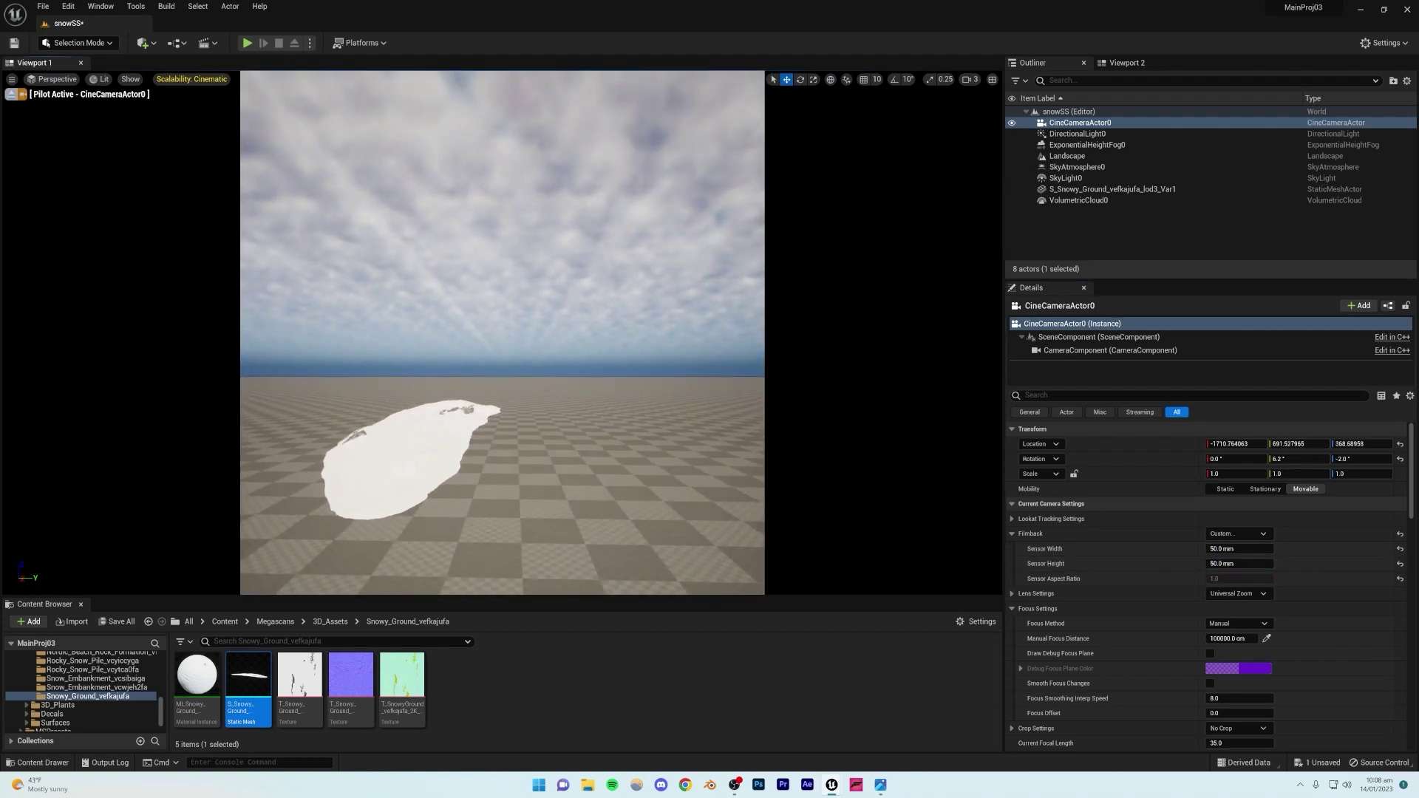
key("a")
key("d")
right_click_drag(551, 440, 551, 441)
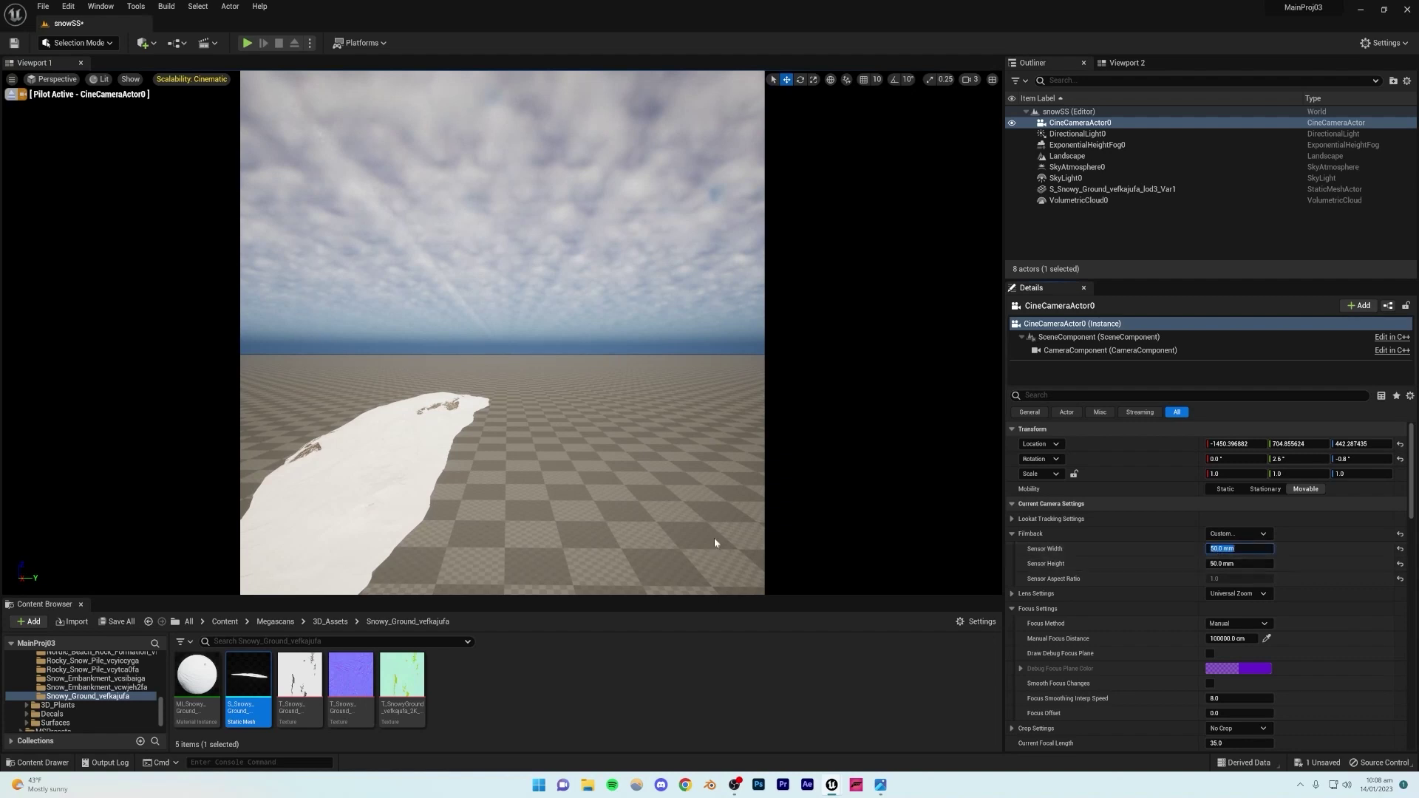
Step: Set the cine camera's filmback to a sensor width of 65 mm and a sensor height of 27 mm
left_click(1221, 549)
type("65")
key("Return")
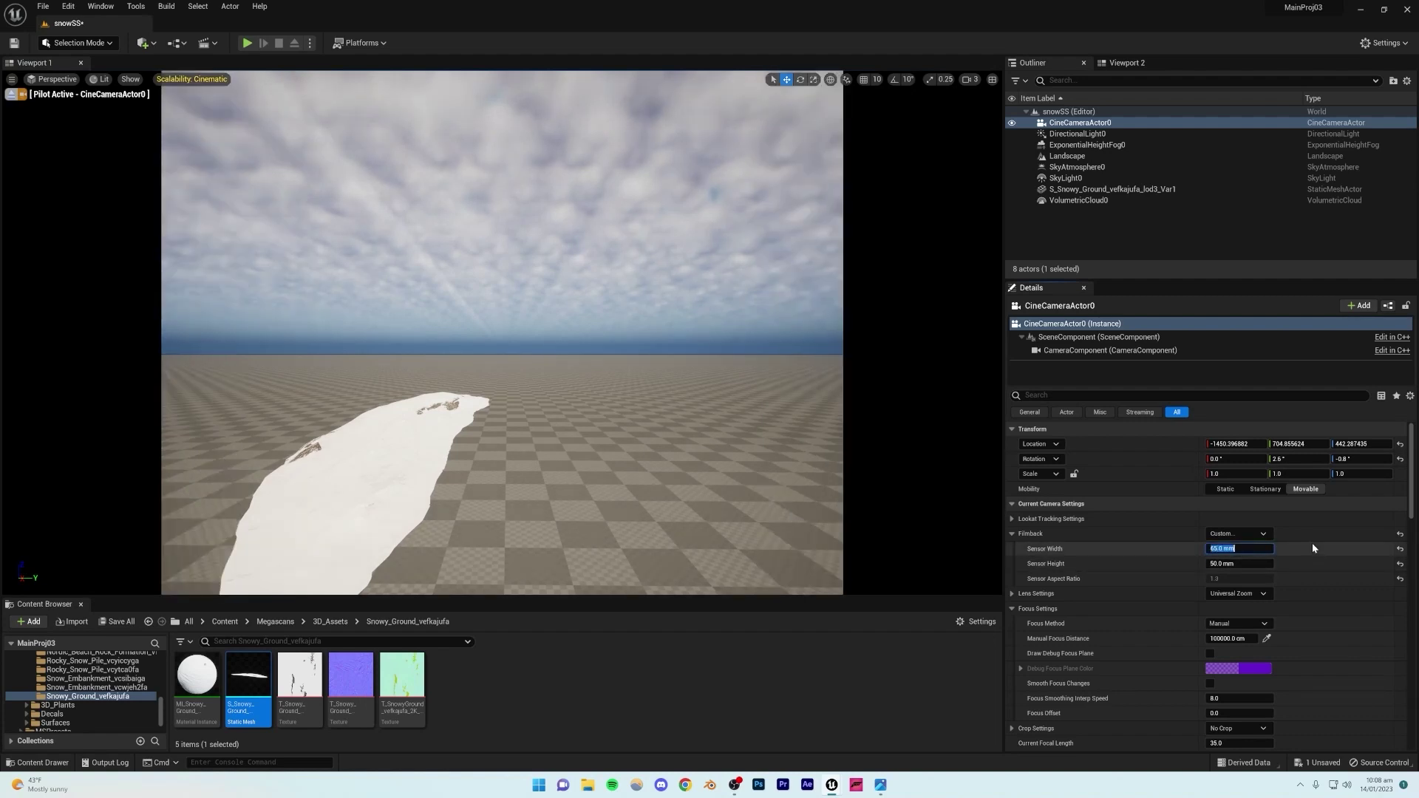
key("Tab")
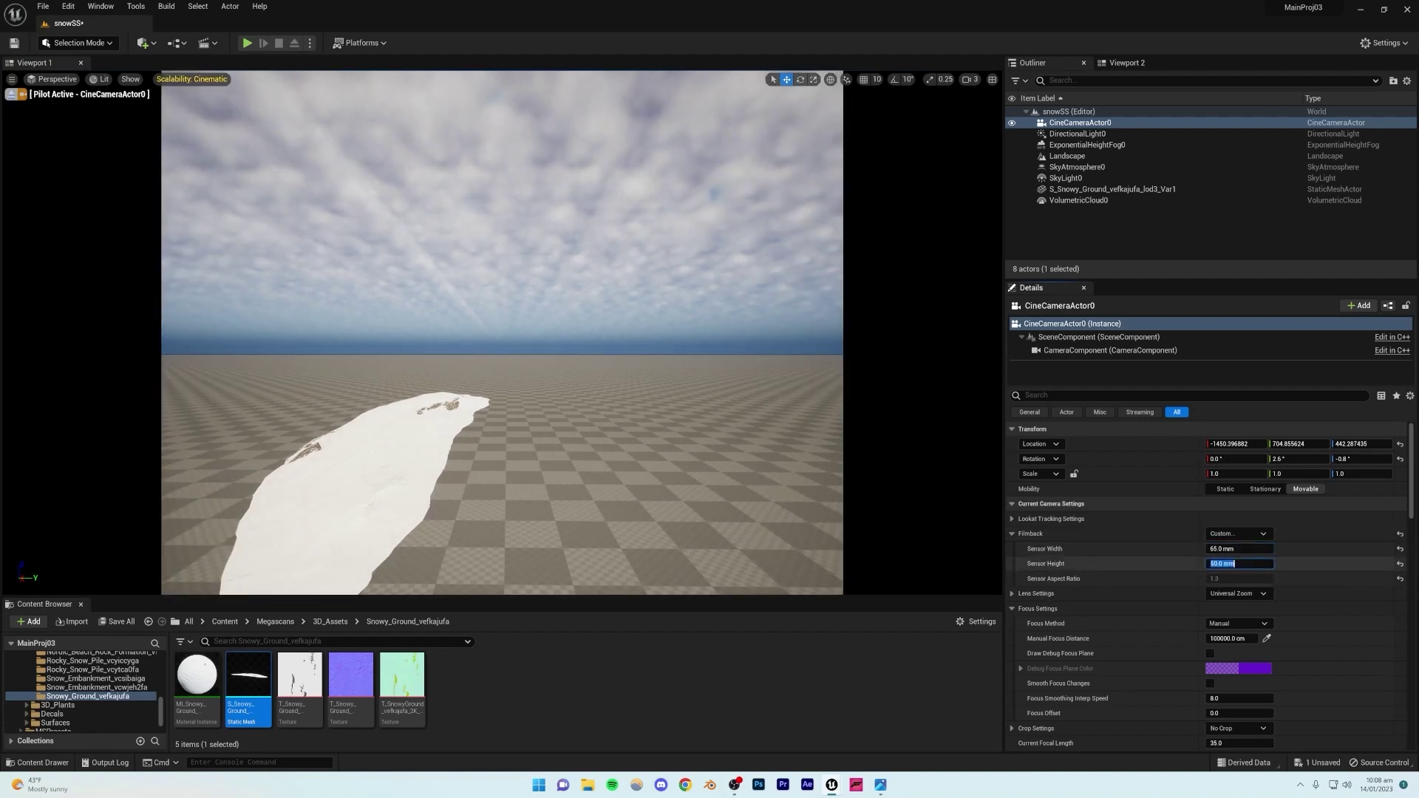
key("Return")
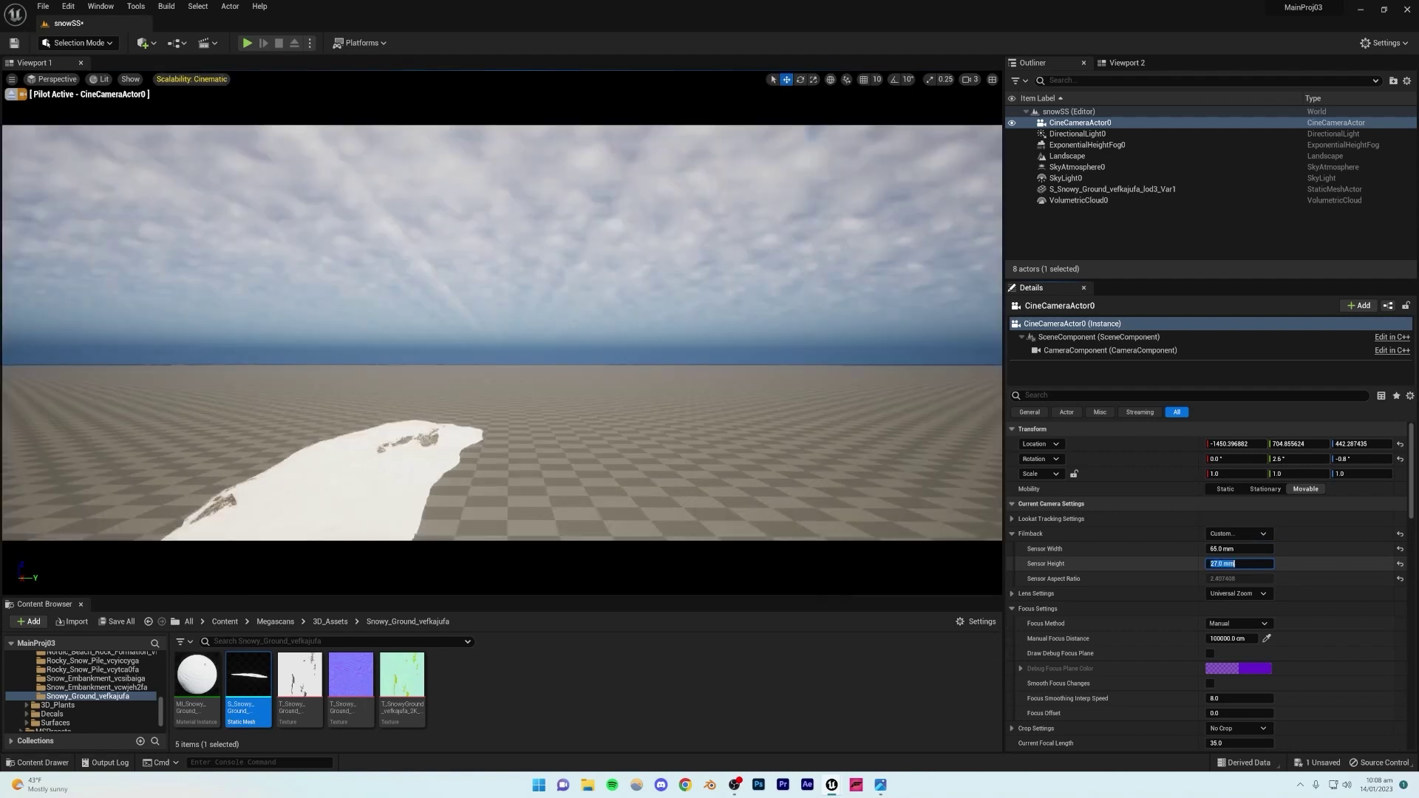
Step: Fine-tune the camera's position and angle on the snowy ground mesh and save the level
right_click_drag(617, 428, 619, 434)
key("e")
key("d")
key("ctrl+s")
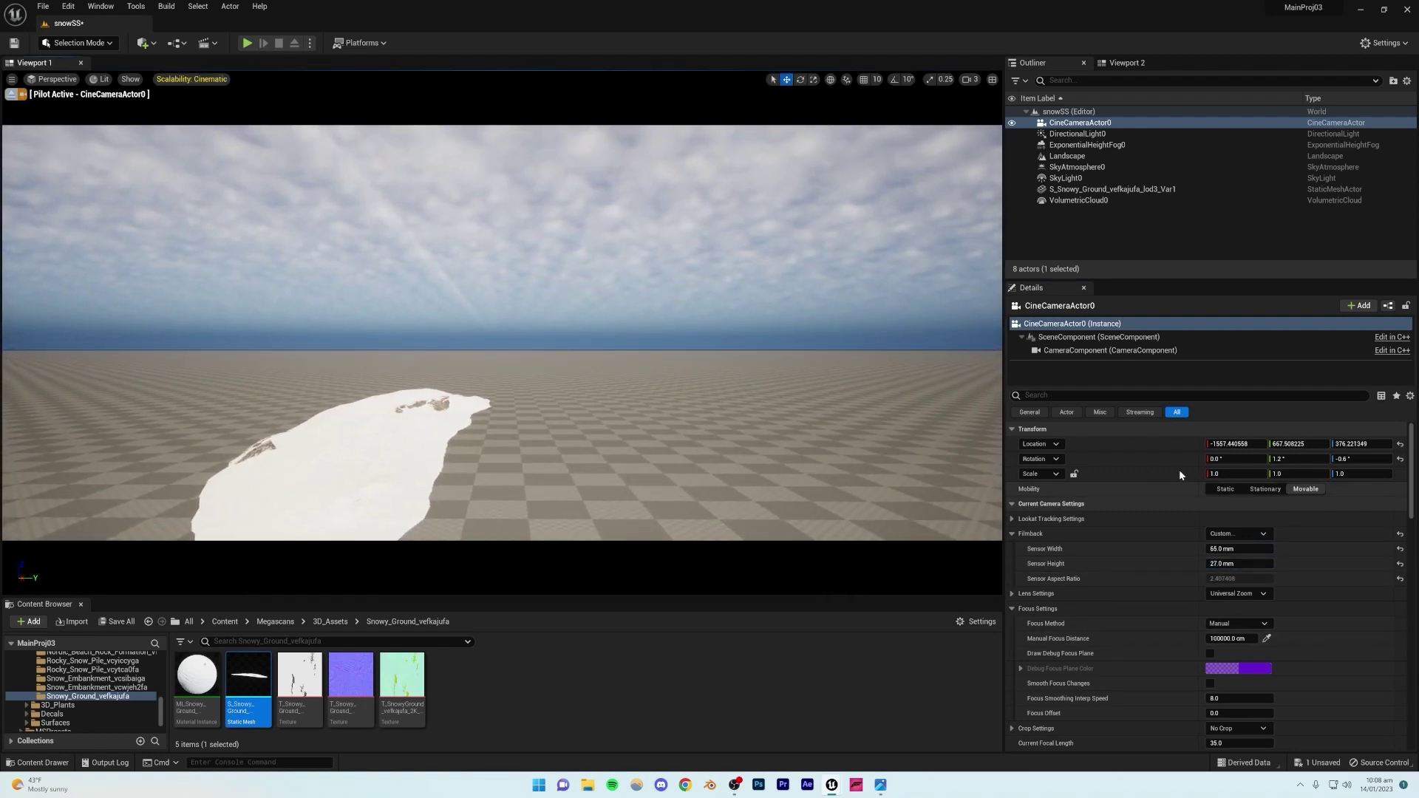
Step: Reselect the cine camera and set its focus method to Disable
left_click(760, 308)
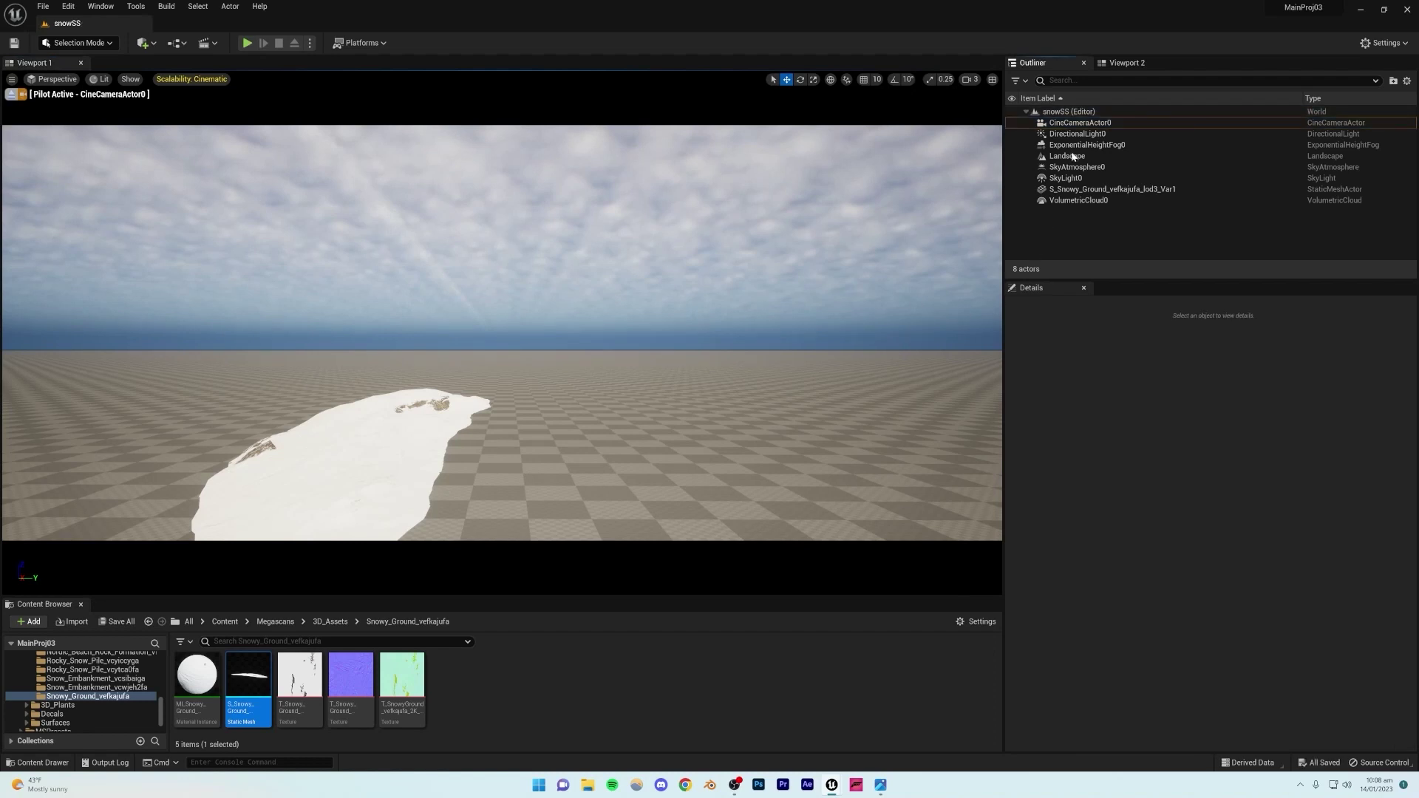
left_click(1078, 123)
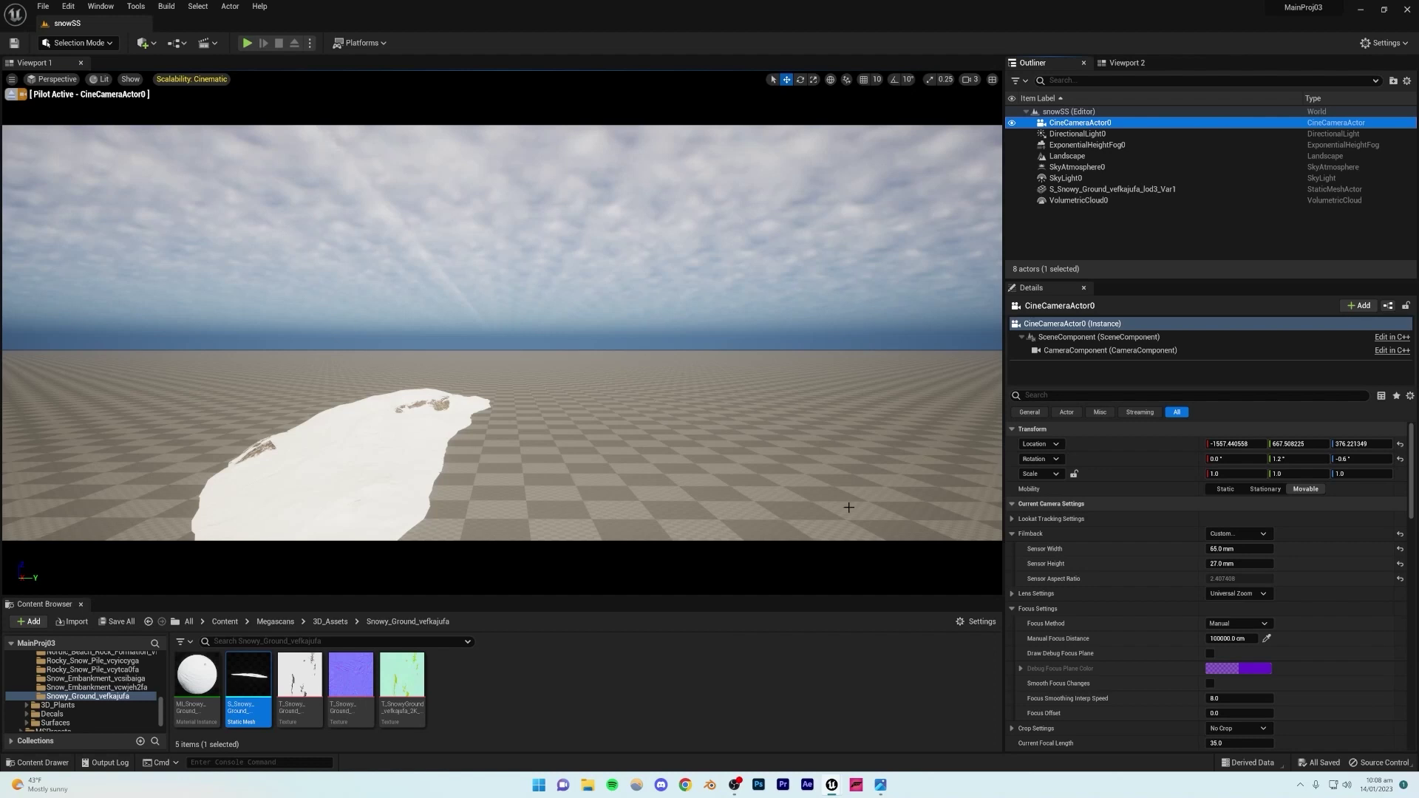
scroll(1162, 582, "down", 1)
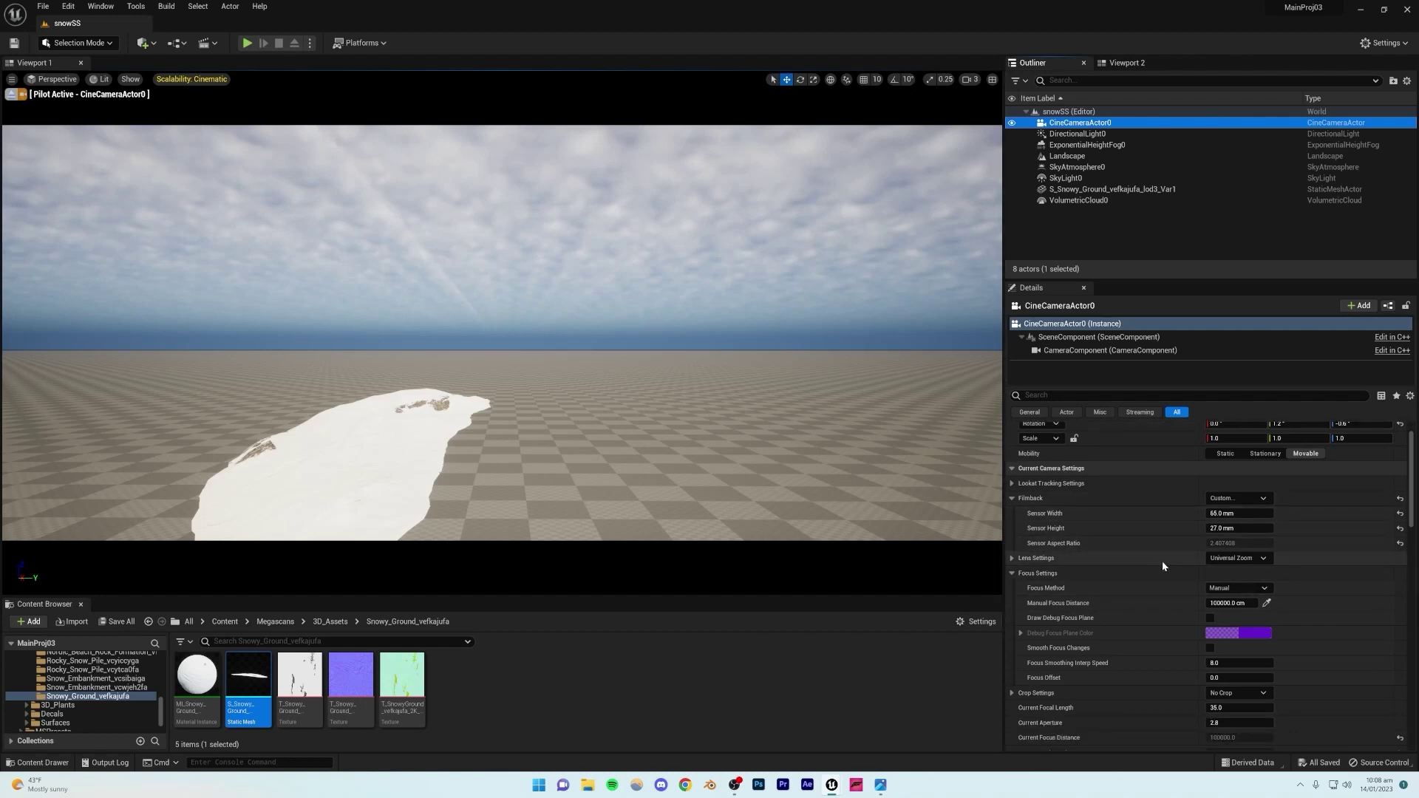
scroll(1164, 562, "down", 1)
left_click(1230, 571)
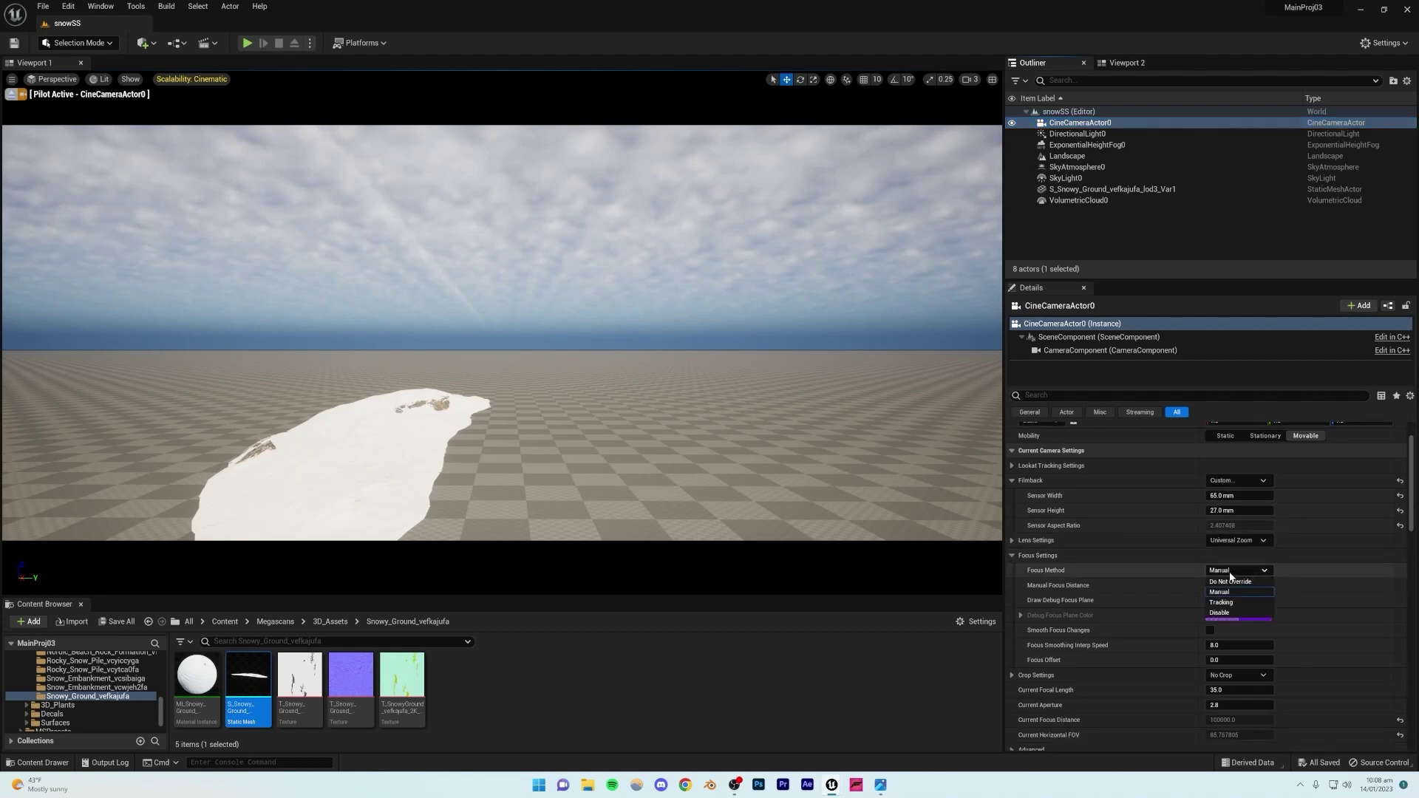
left_click(1228, 621)
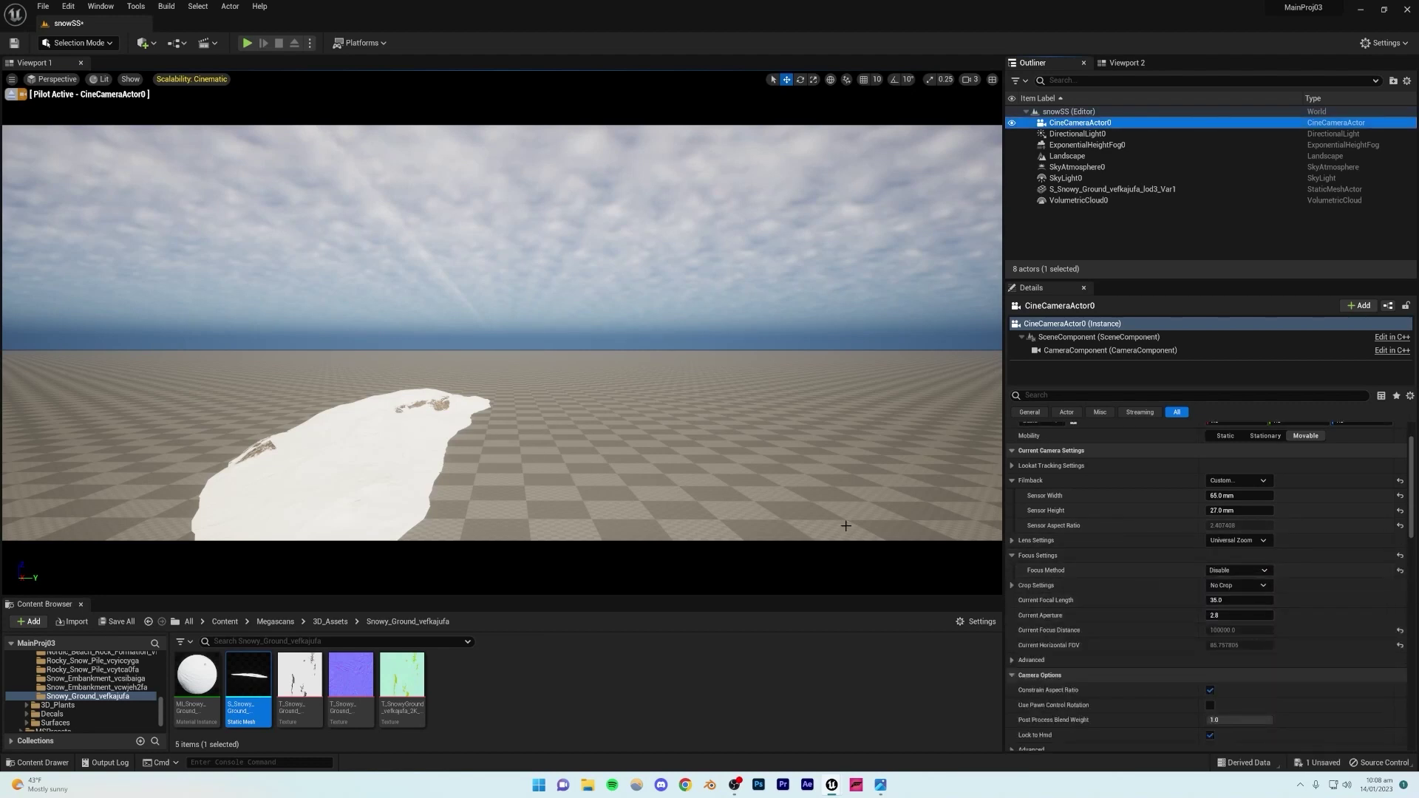
Step: Set the cine camera's current focal length to 30
scroll(1163, 554, "down", 3)
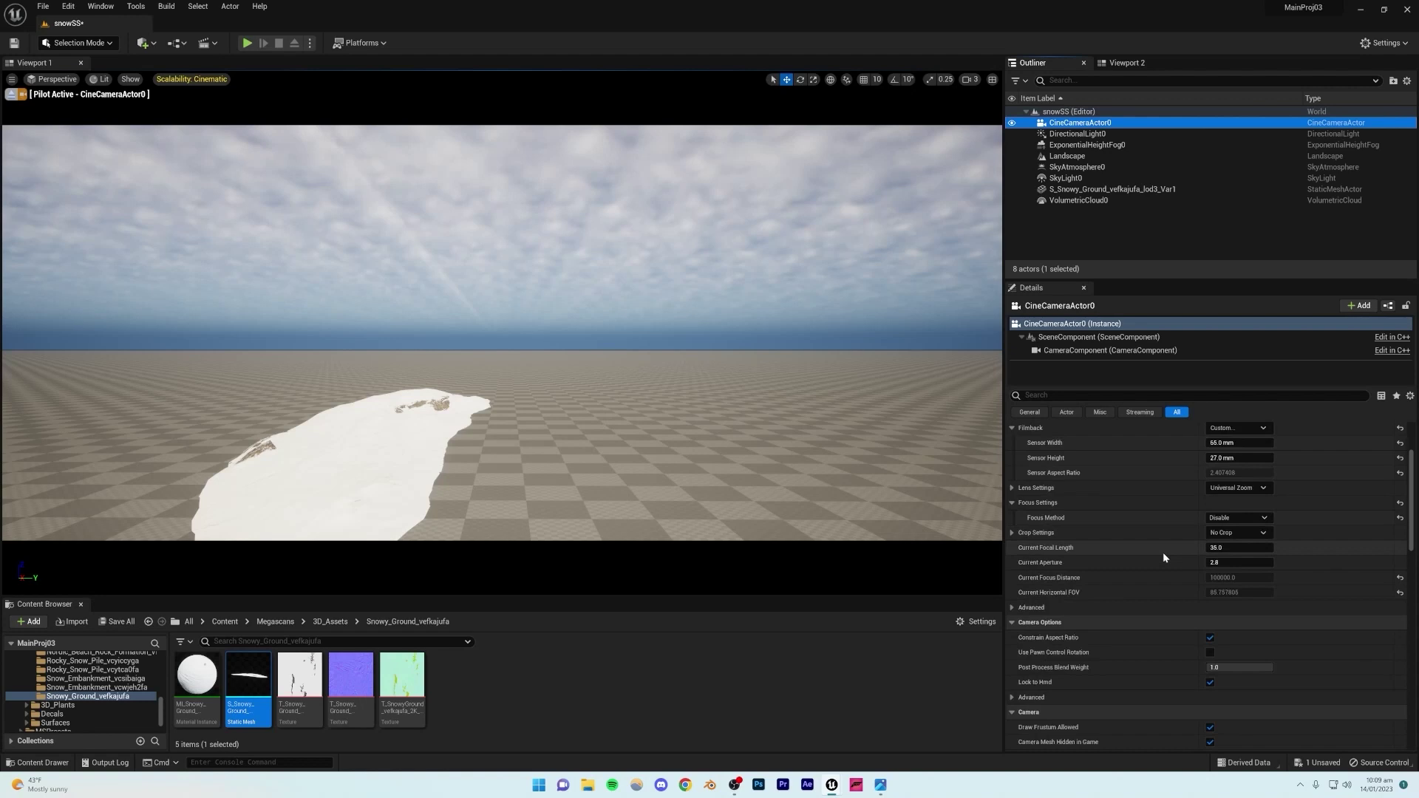
scroll(1163, 552, "down", 1)
left_click(1238, 511)
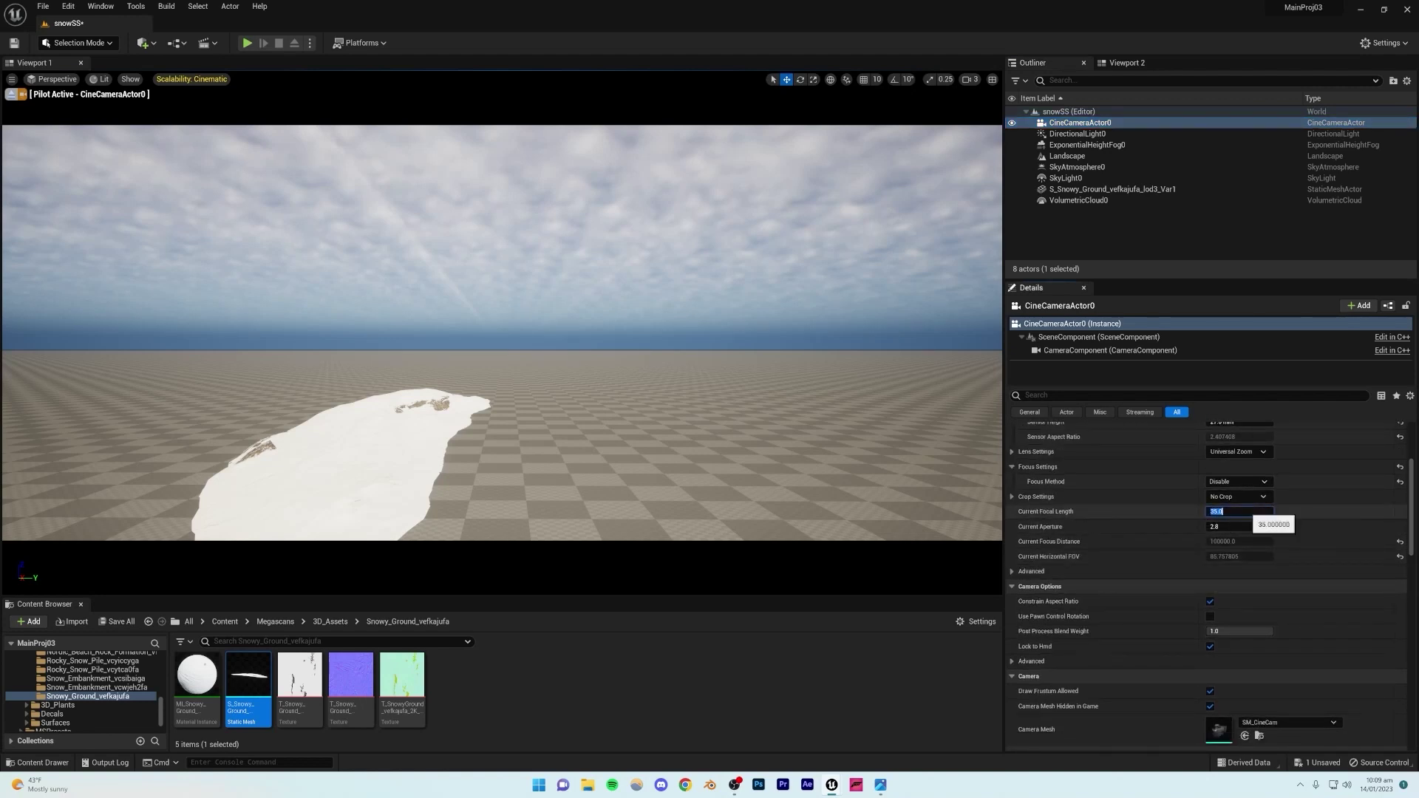
type("30")
key("Return")
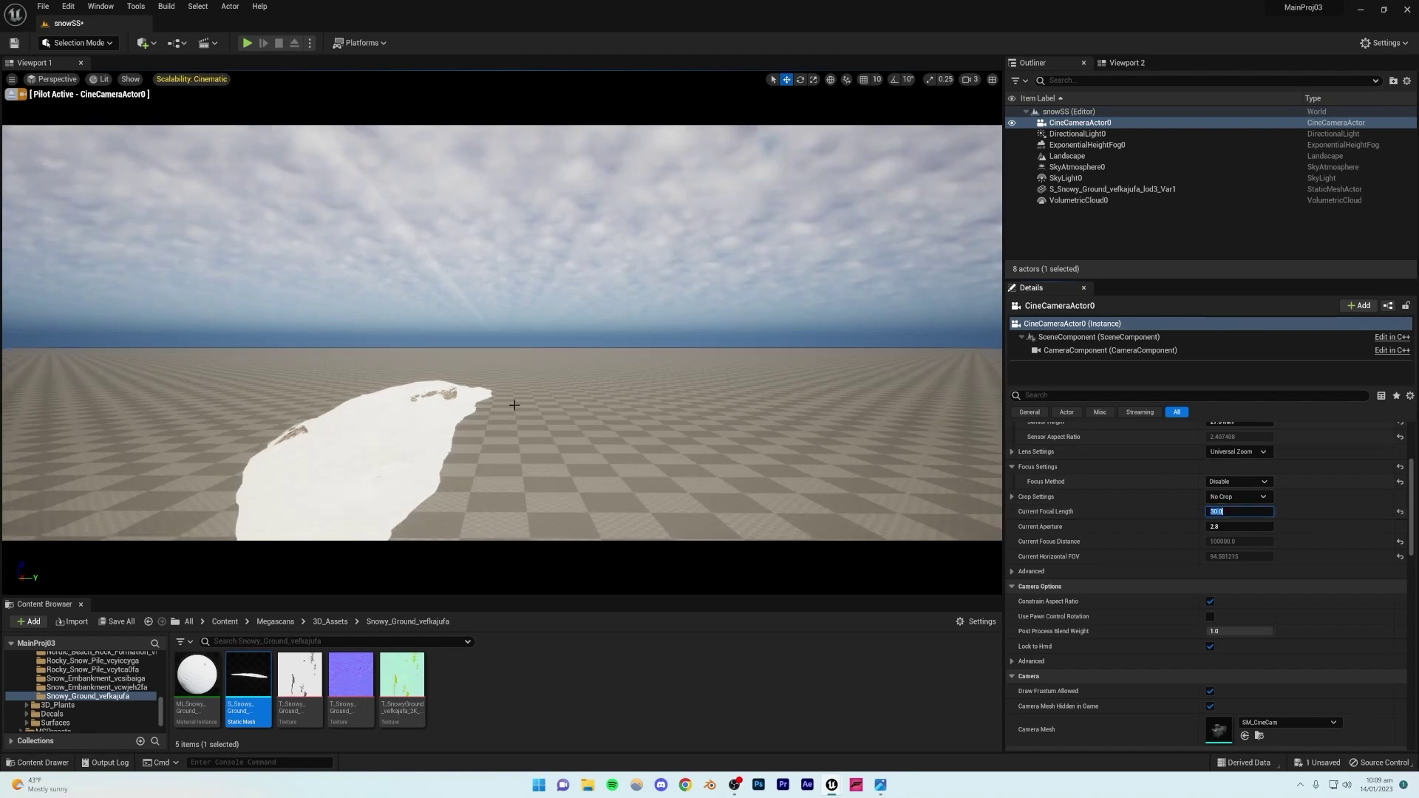
Step: Move the cine camera slightly closer and tilt its framing of the snowy ground mesh, saving the level
key("w")
right_click_drag(502, 333, 502, 310)
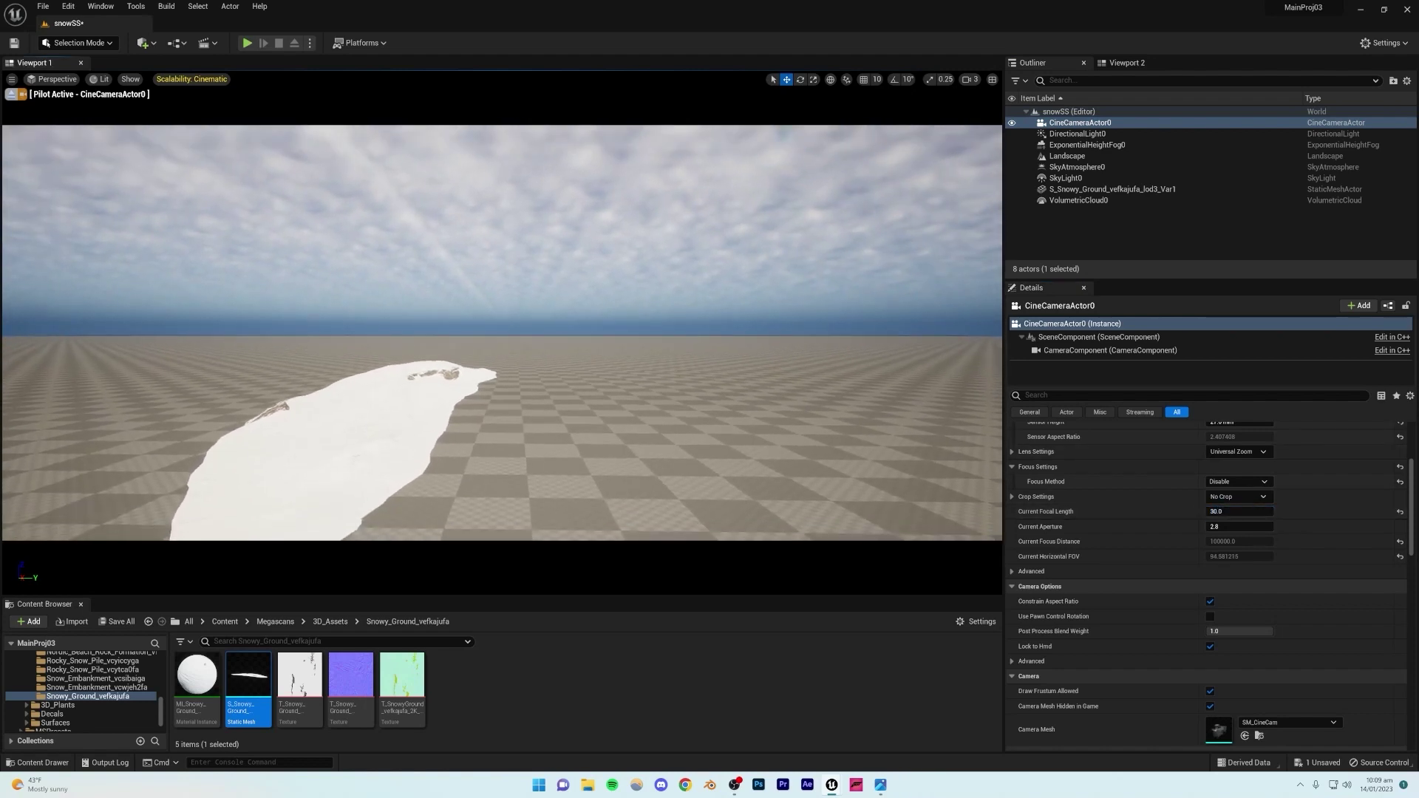
key("ctrl+s")
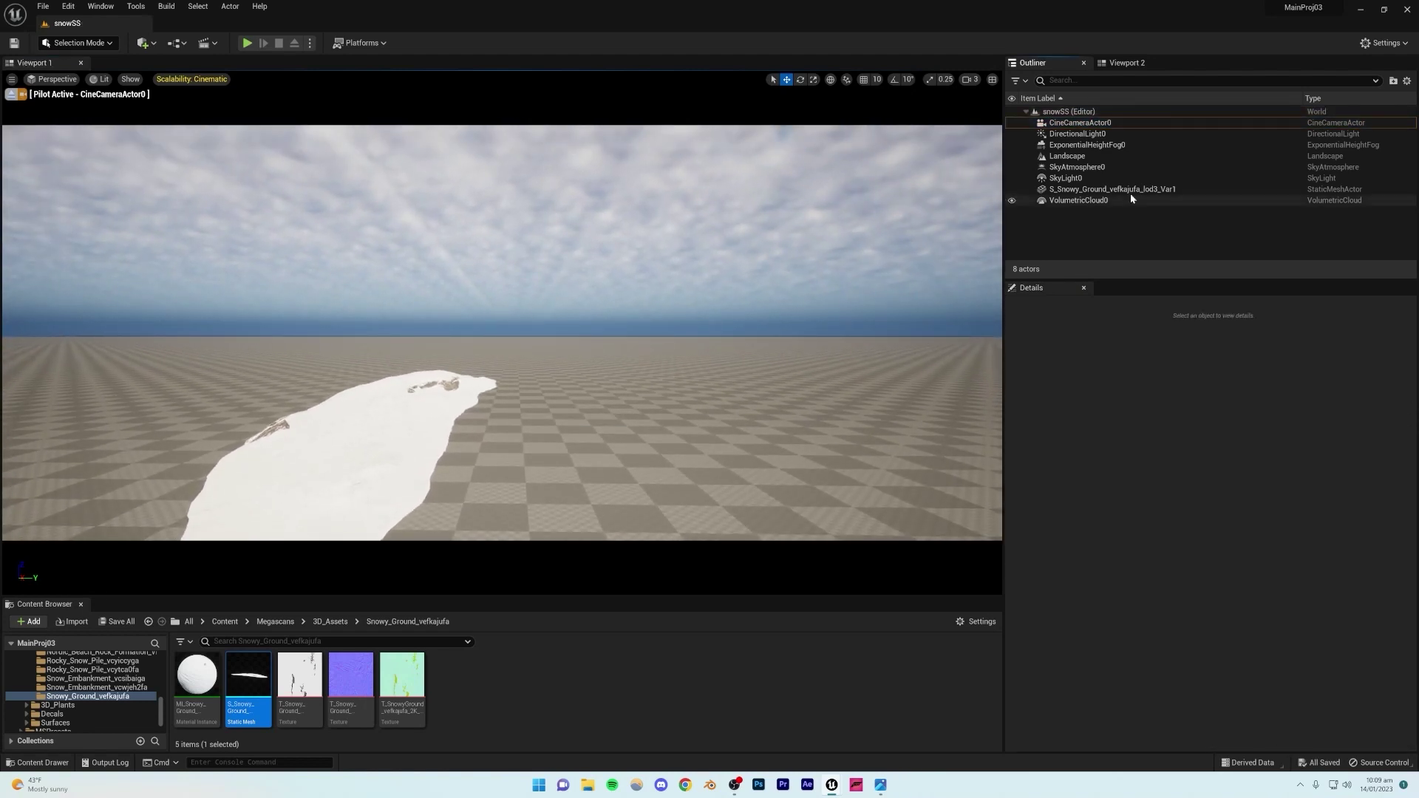
Step: Reselect the cine camera and set its current focal length to 35
left_click(1108, 123)
scroll(1136, 587, "down", 3)
scroll(1138, 586, "up", 2)
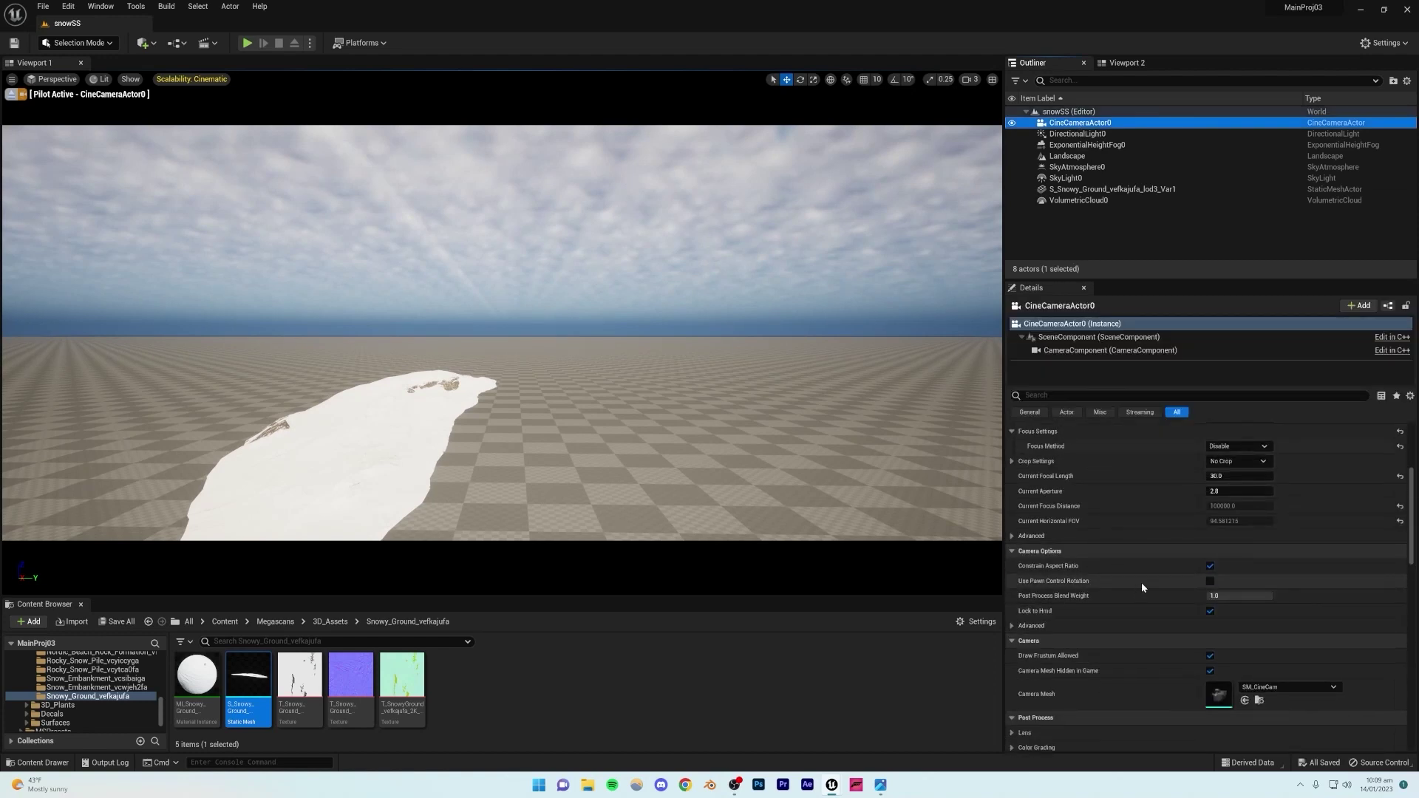
left_click(1239, 476)
type("35")
key("Return")
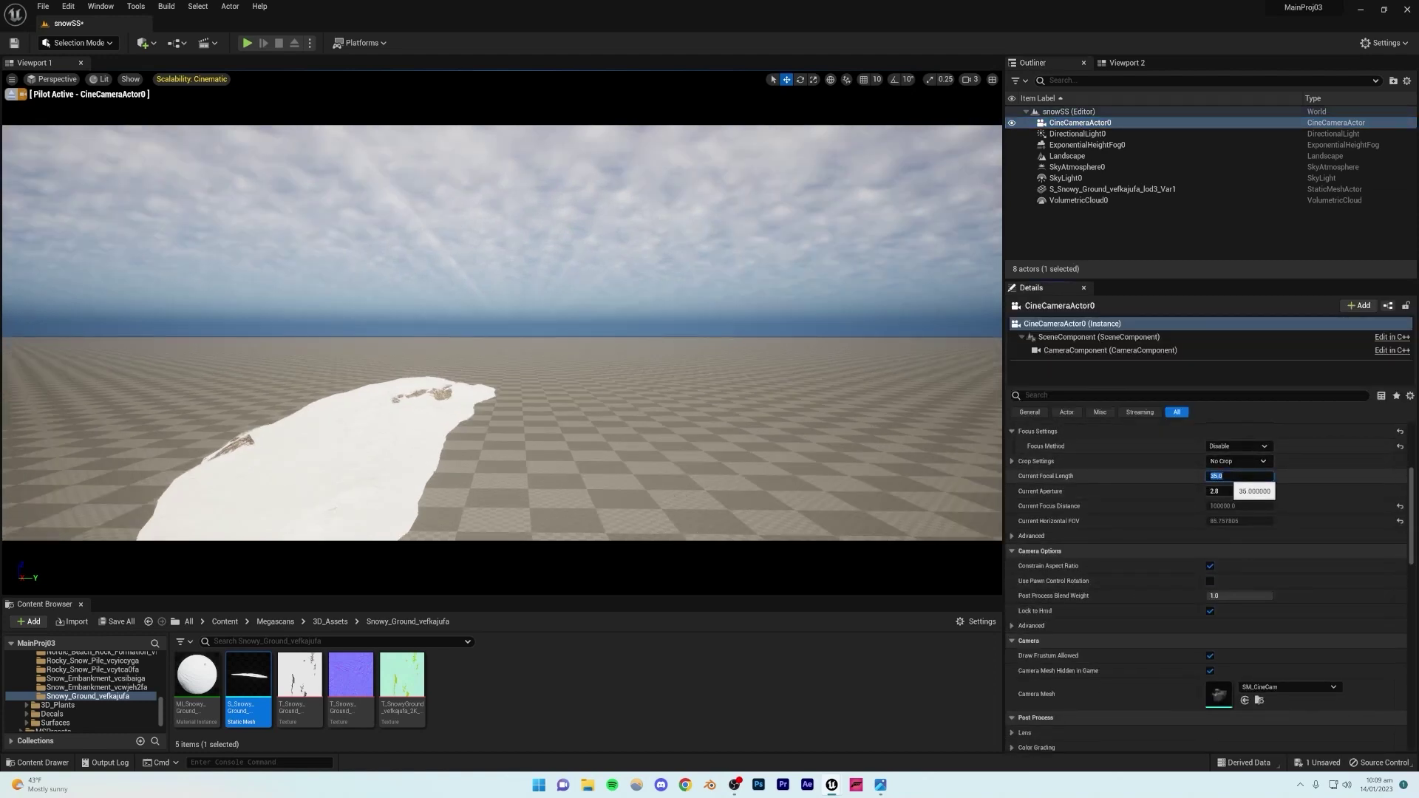
Step: Deselect the cine camera, save the level and slightly readjust the camera's view of the snowy ground mesh
scroll(1106, 552, "down", 8)
scroll(1105, 552, "up", 4)
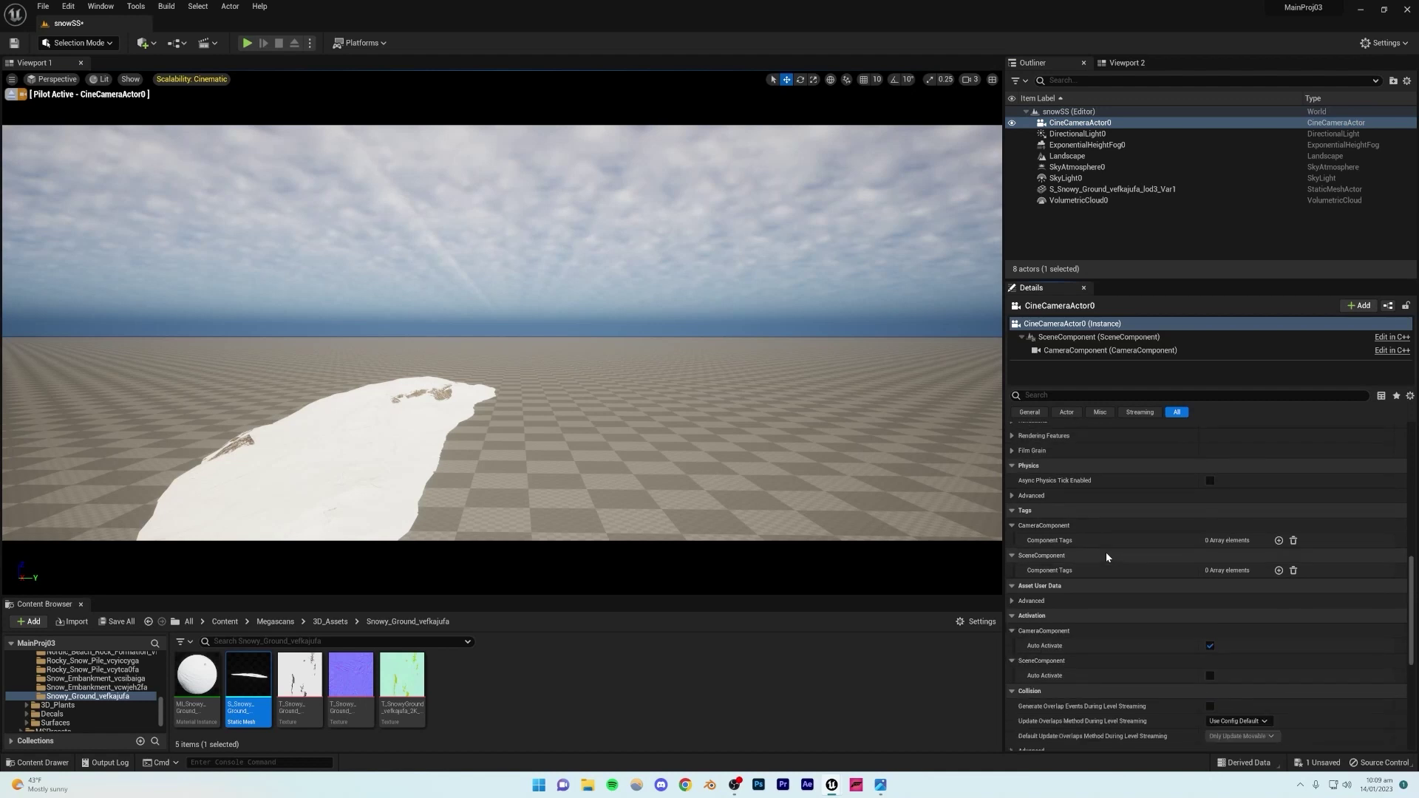
left_click(1093, 236)
key("ctrl+s")
key("e")
key("q")
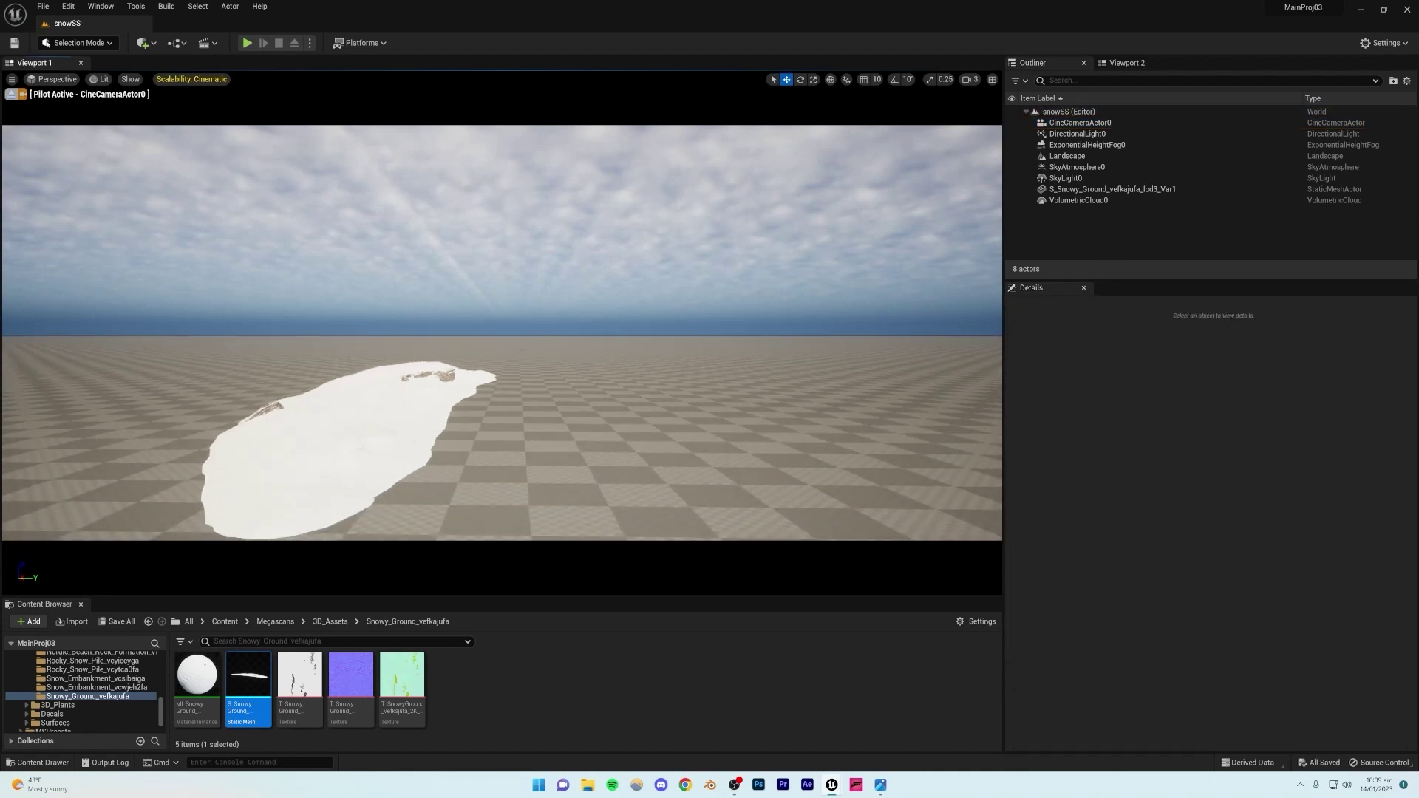
right_click_drag(503, 332, 502, 332)
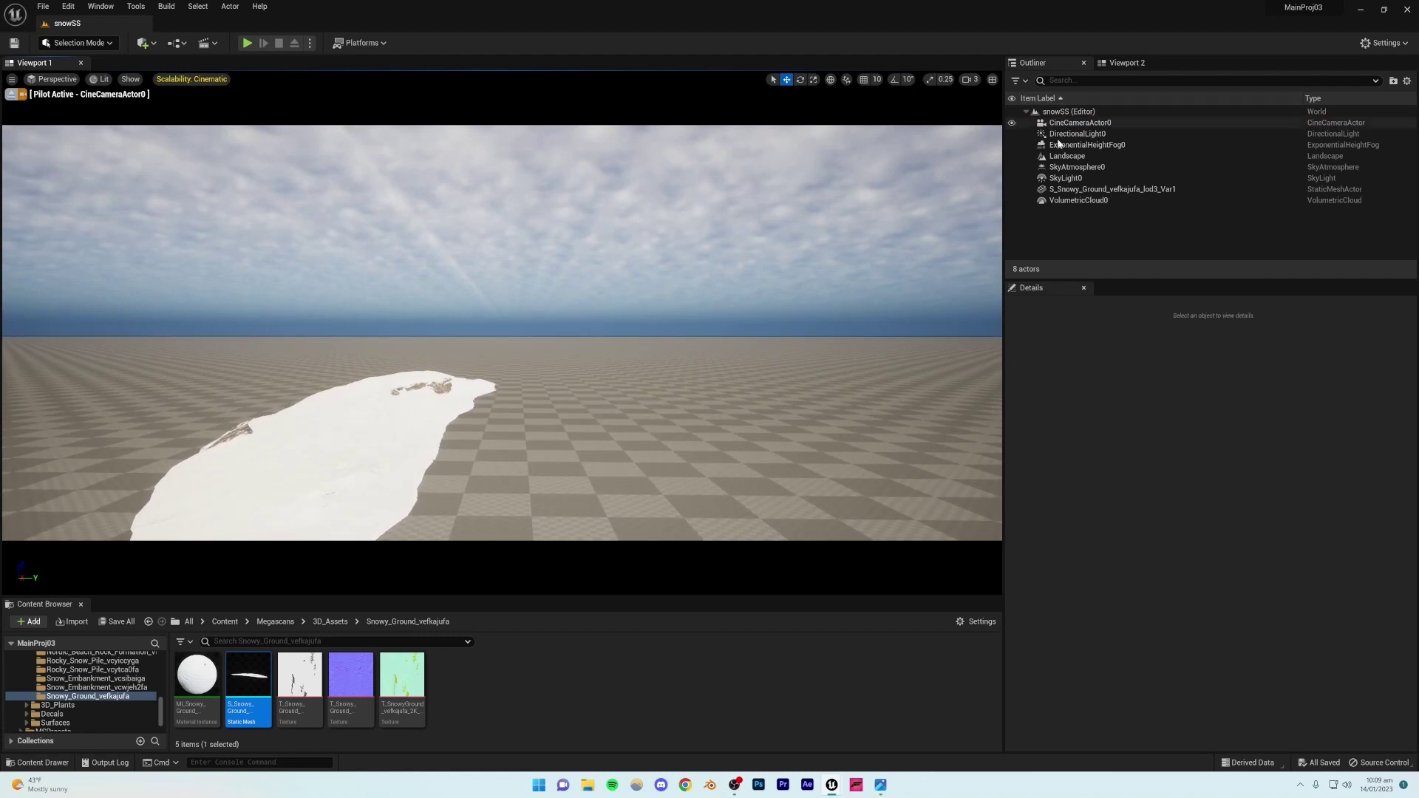
Step: Rotate the directional light to a yaw of about -167.5° to relight the snow, and save the level
left_click(1078, 133)
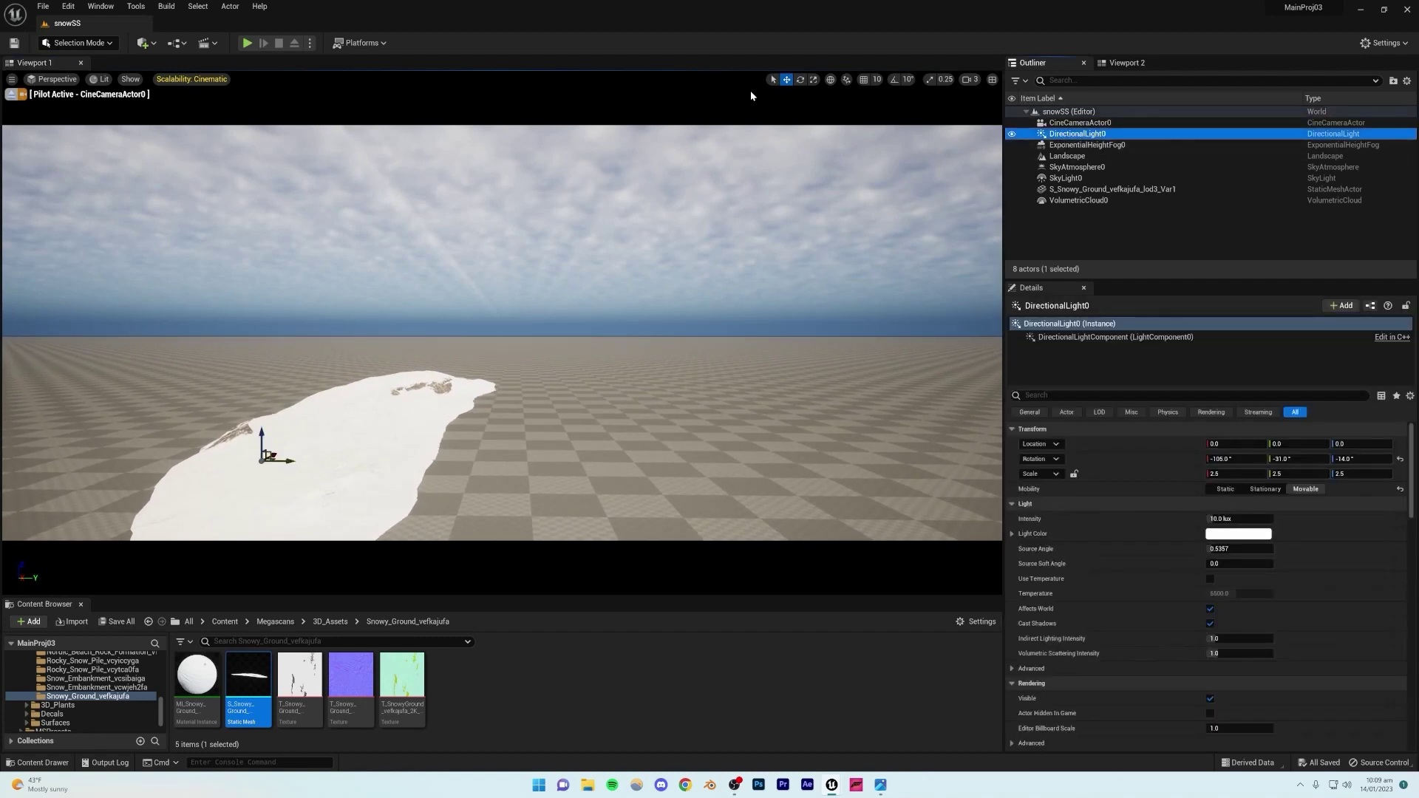
left_click(799, 80)
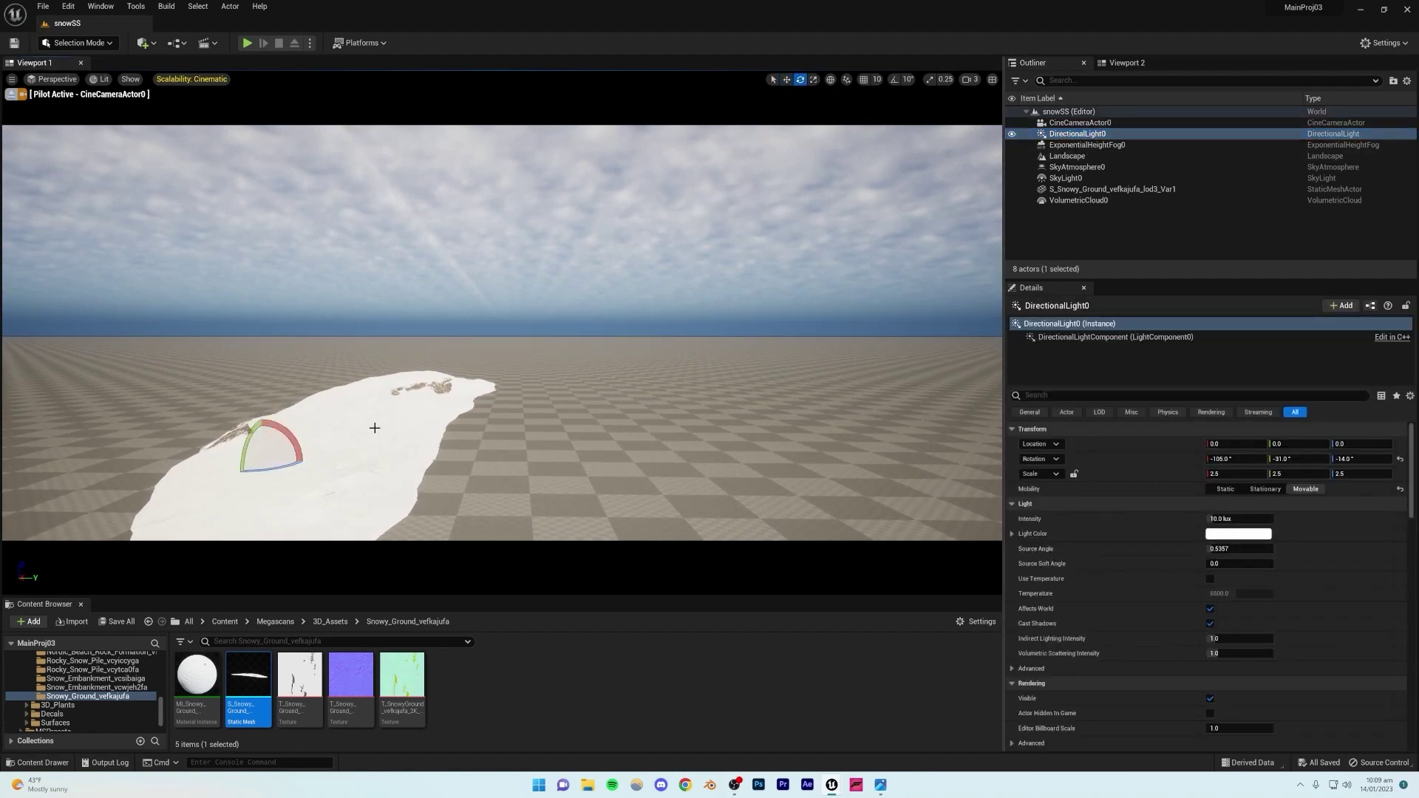
mouse_move(266, 467)
left_mouse_down()
mouse_move(206, 474)
mouse_move(243, 442)
mouse_move(279, 464)
mouse_move(272, 490)
mouse_move(244, 458)
left_mouse_up()
right_click_drag(244, 458, 244, 453)
left_click_drag(262, 449, 274, 477)
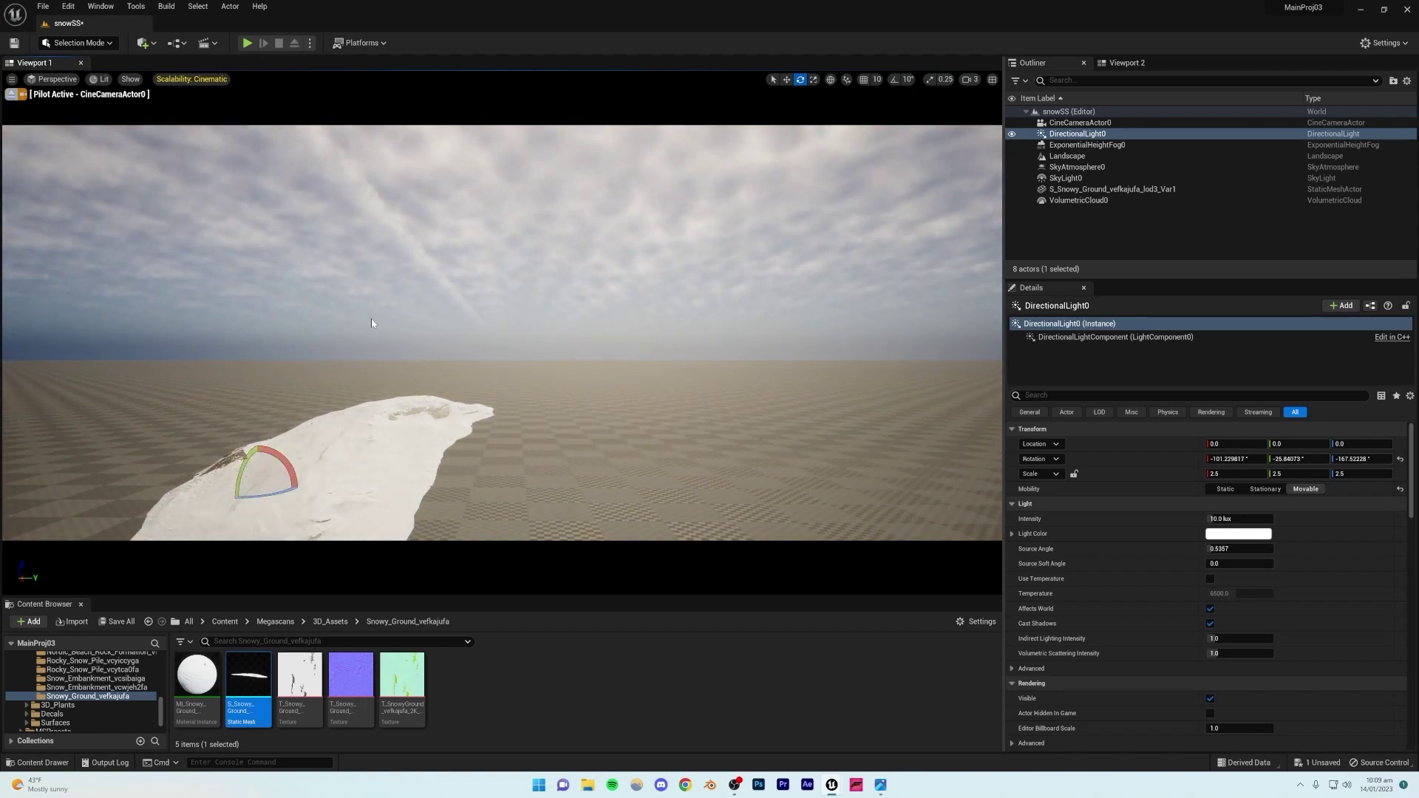
left_click(368, 314)
key("ctrl+s")
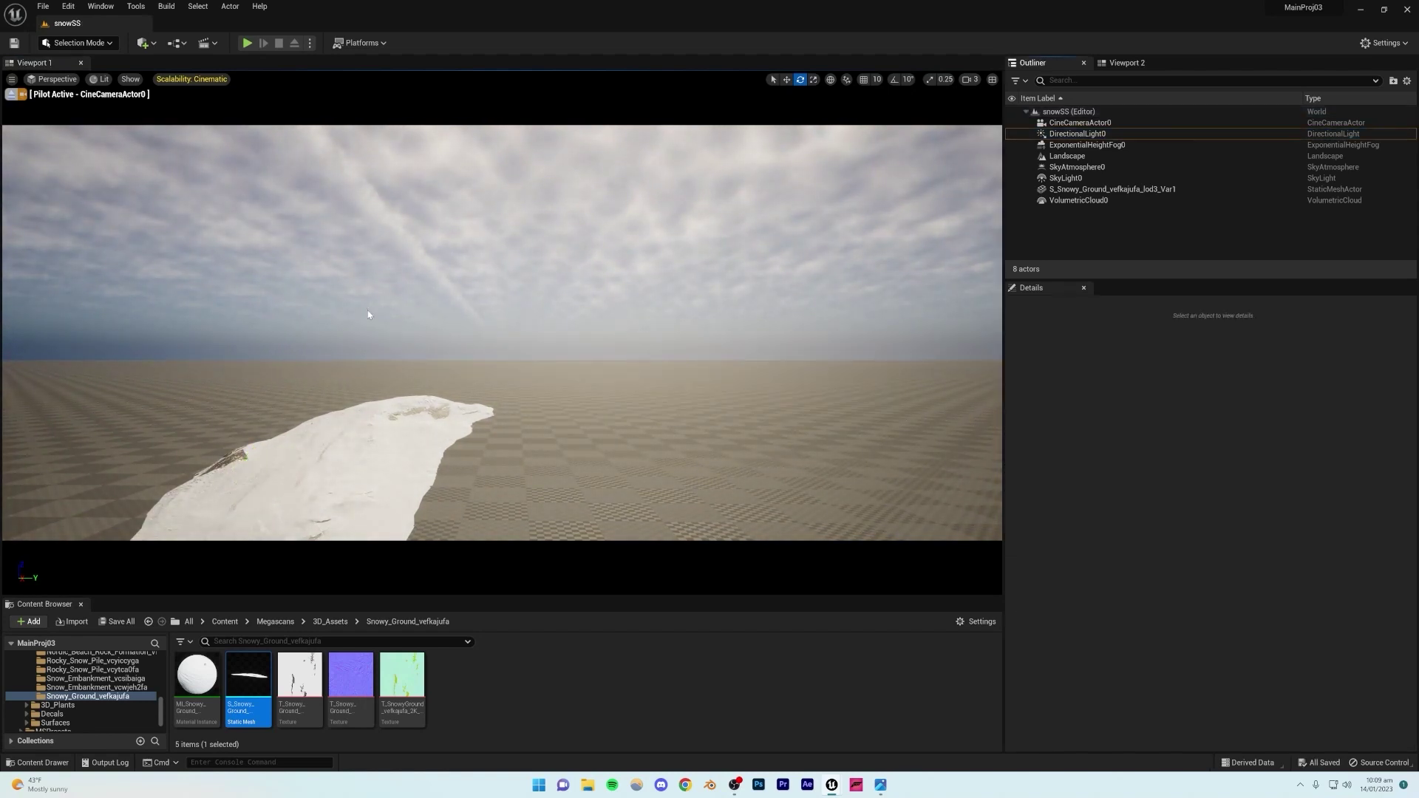
Step: Add a post process volume and move it out of the camera's view, to the right of and below the landscape surface
left_click(145, 45)
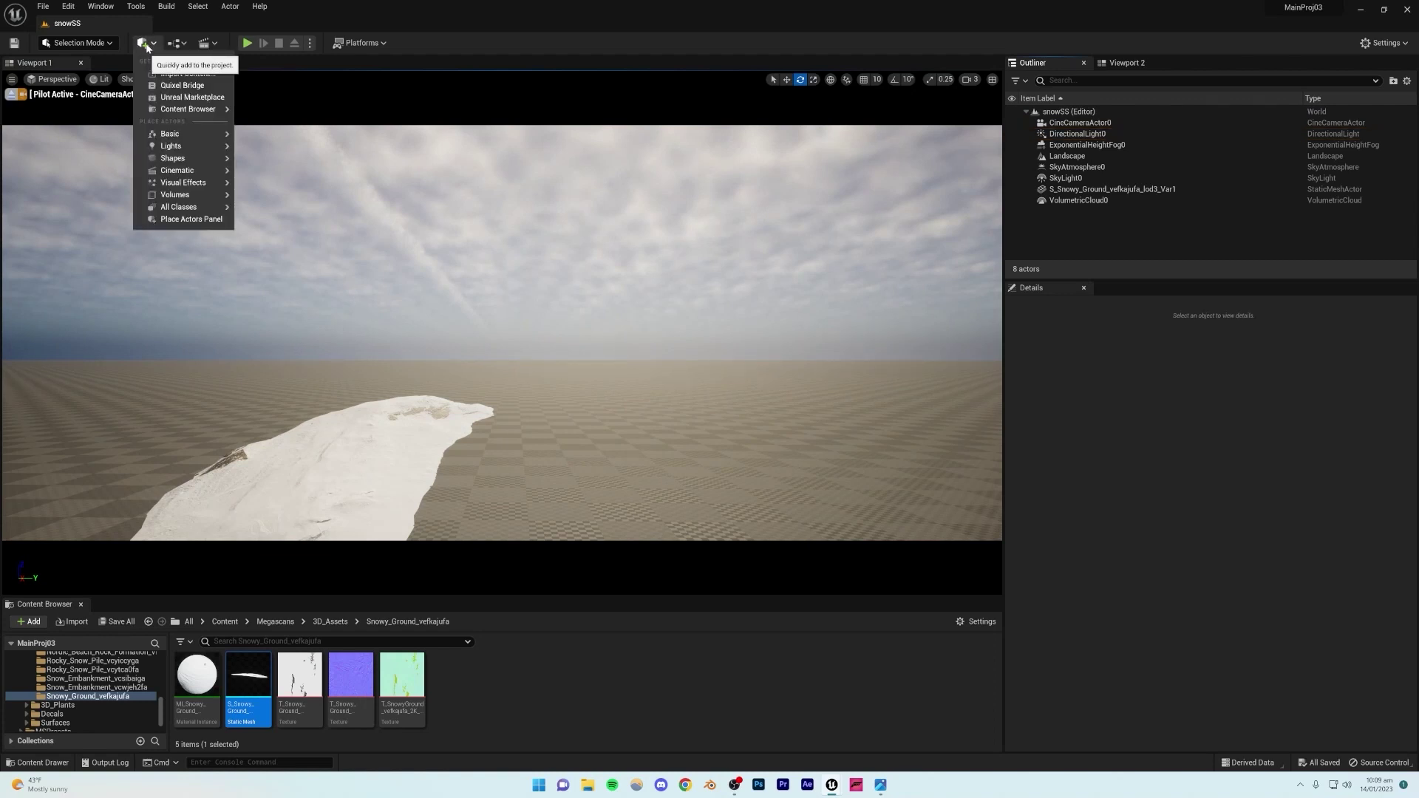
mouse_move(189, 187)
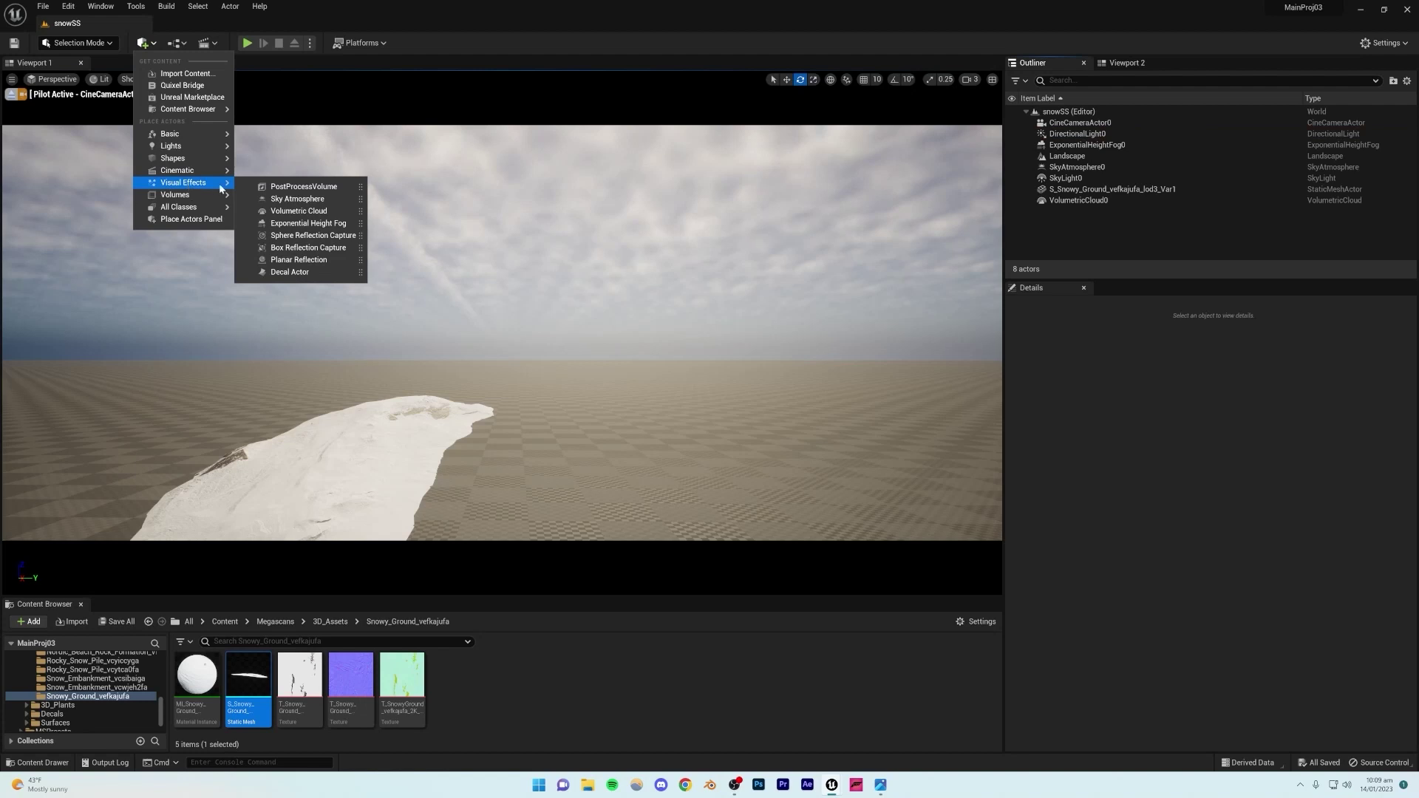
left_click(307, 186)
left_click(787, 80)
left_click_drag(527, 322, 937, 493)
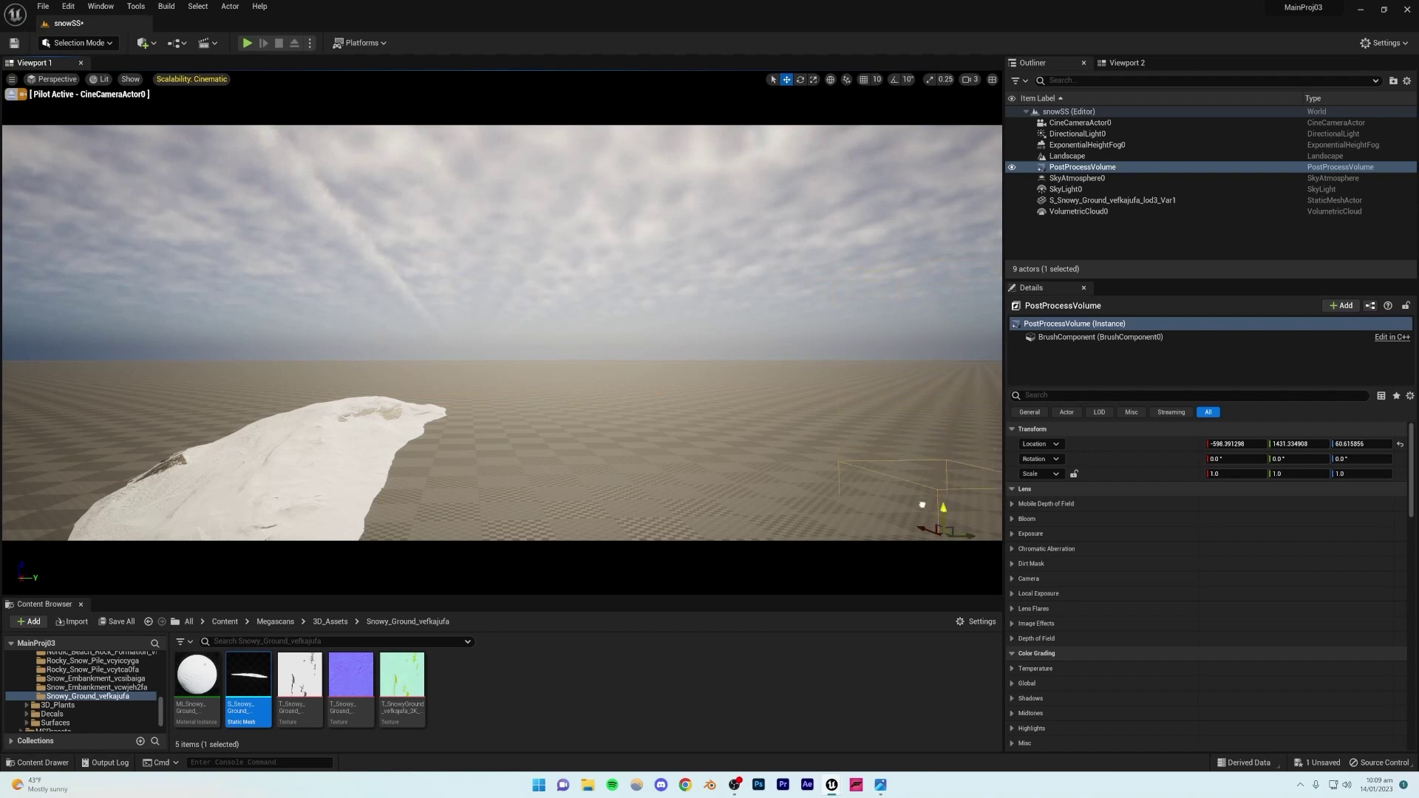
right_click_drag(937, 494, 966, 522)
left_click_drag(739, 341, 726, 473)
right_click_drag(725, 473, 674, 431)
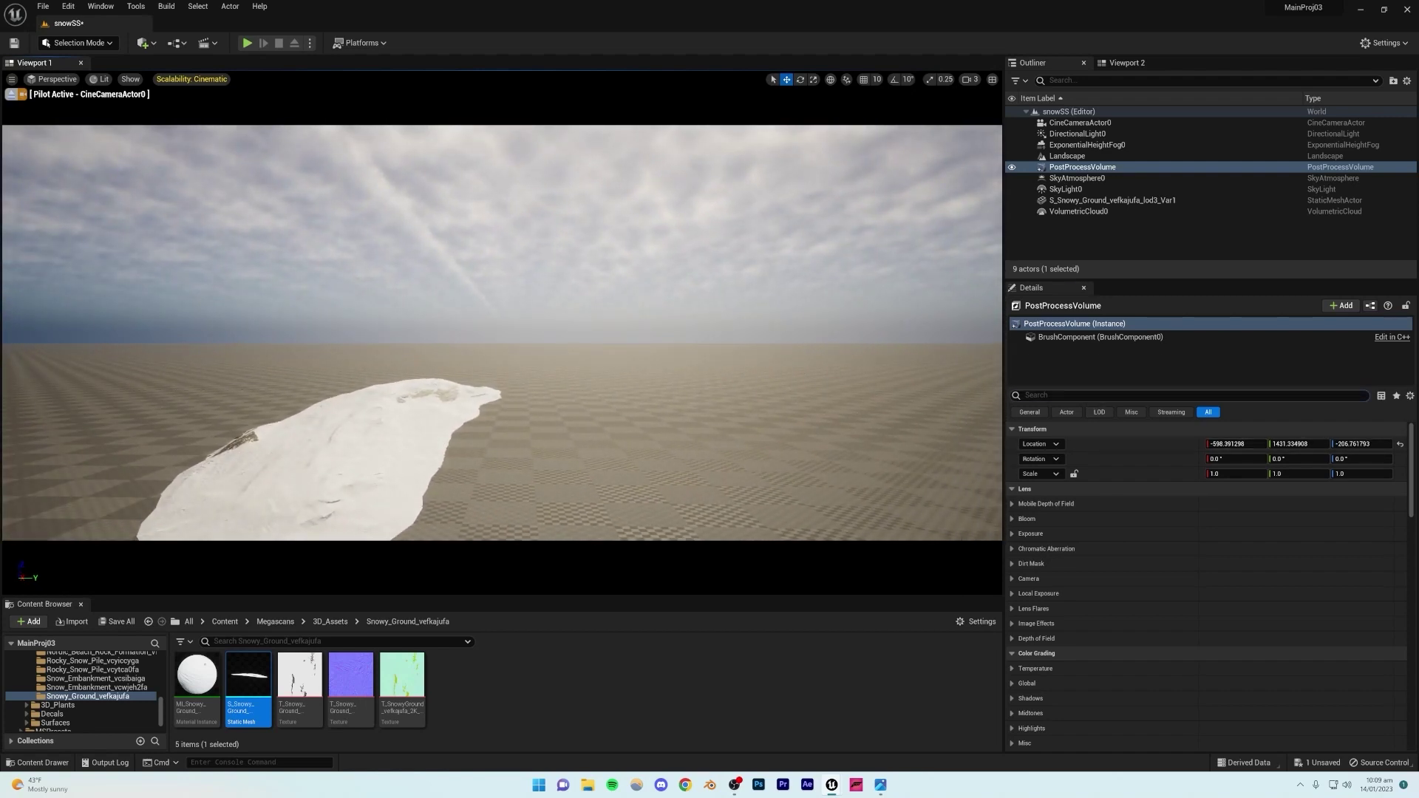
Step: Enable Infinite Extent (Unbound) for the post process volume
type("inf")
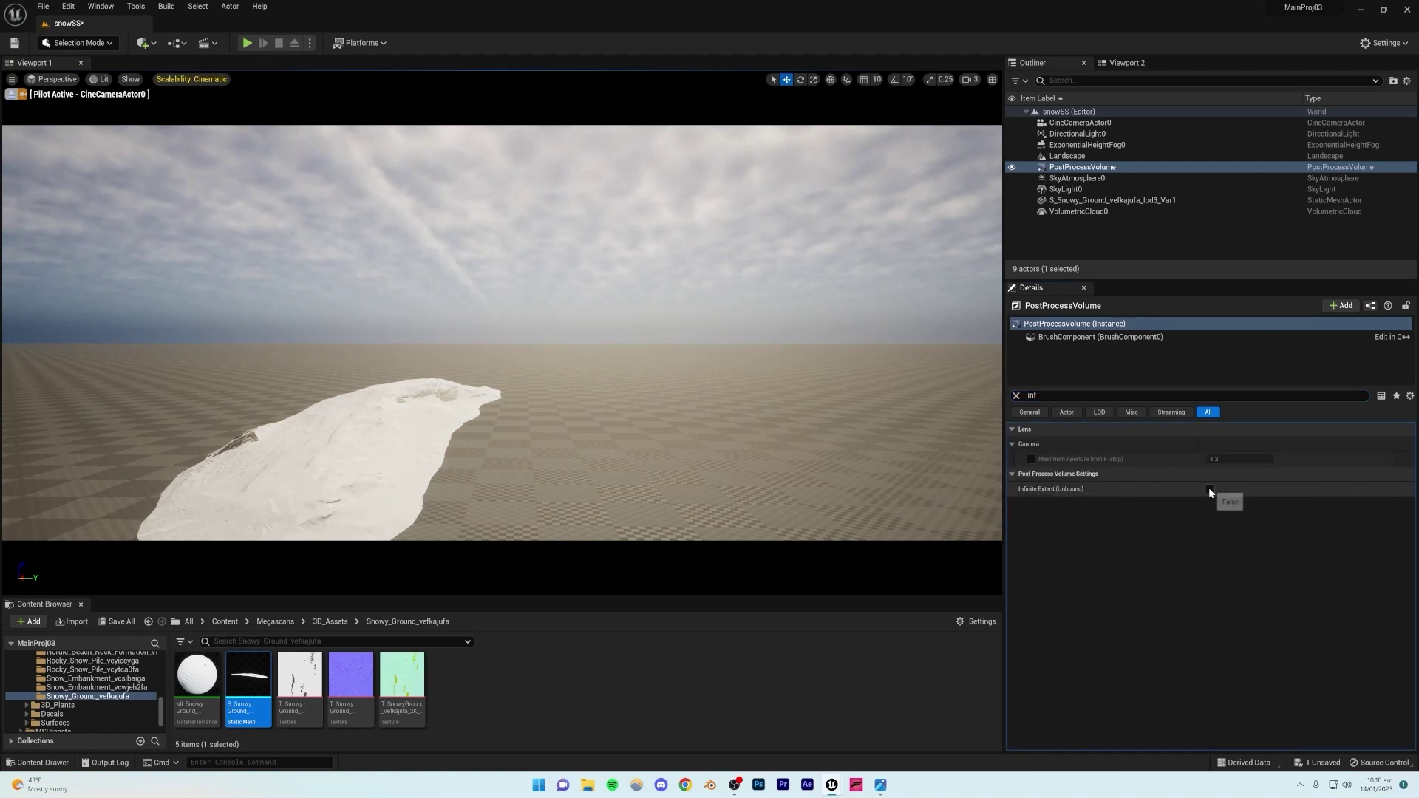
left_click(1016, 396)
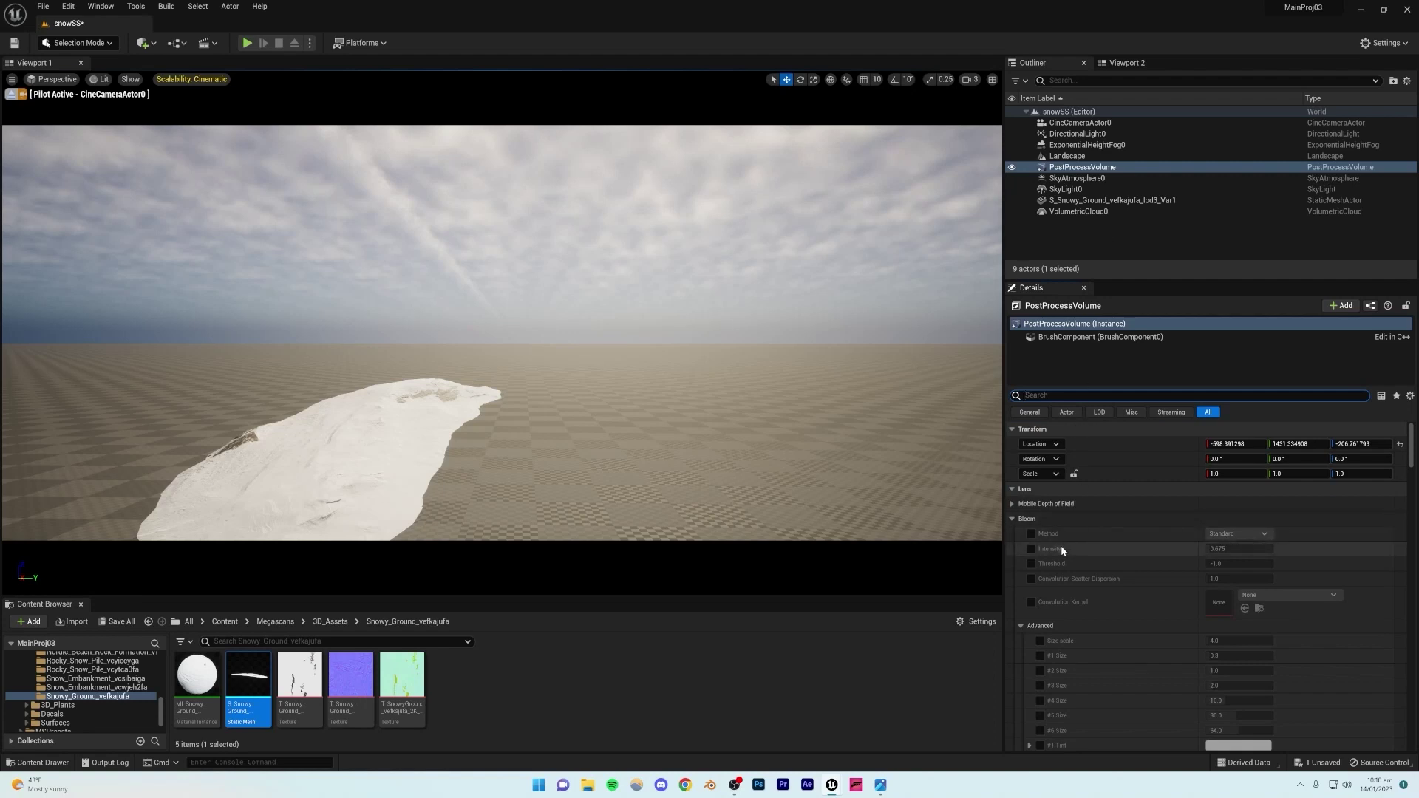
left_click(1012, 518)
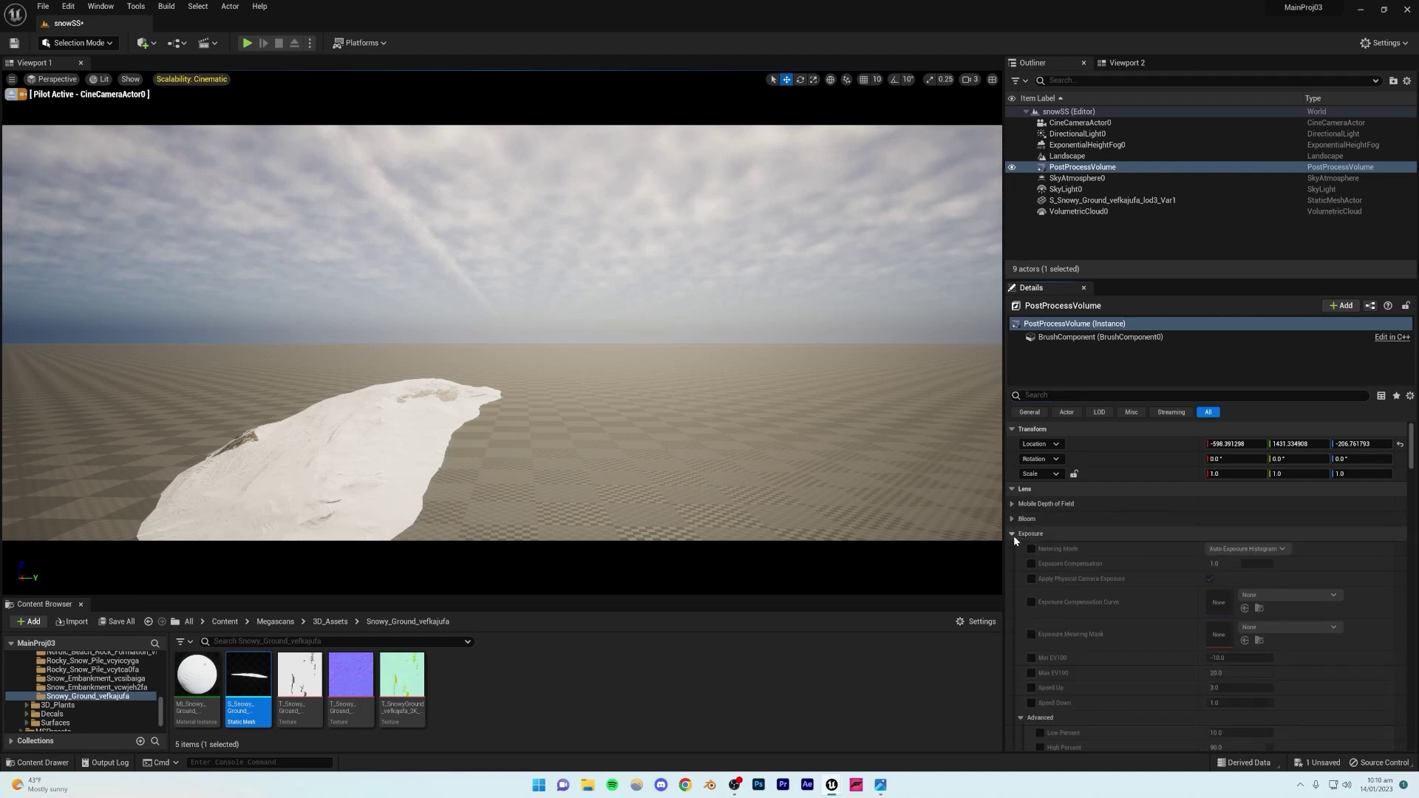
Step: Enable the volume's metering mode and exposure compensation overrides, and set the metering mode to Manual
left_click(1032, 548)
left_click(1032, 563)
left_click(1248, 548)
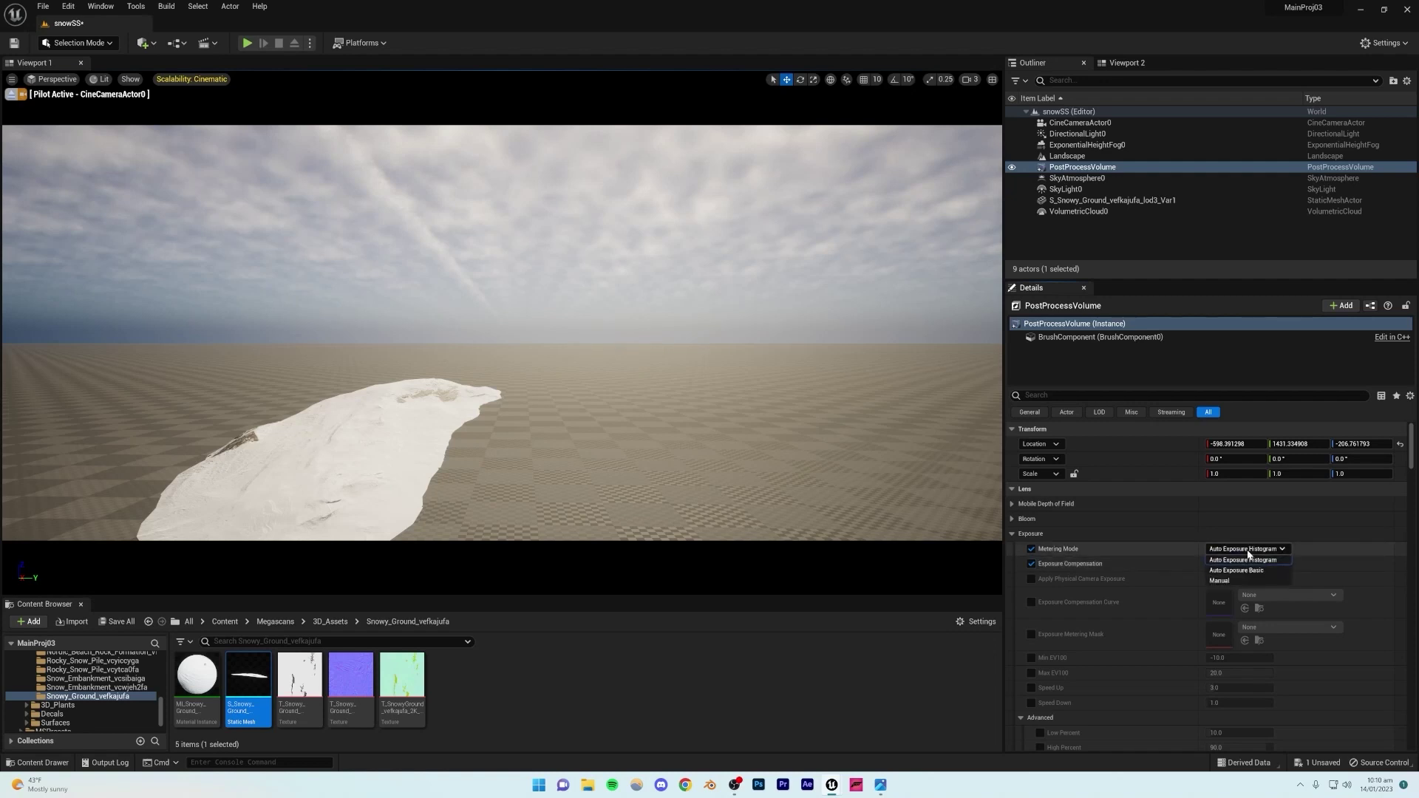
left_click(1224, 580)
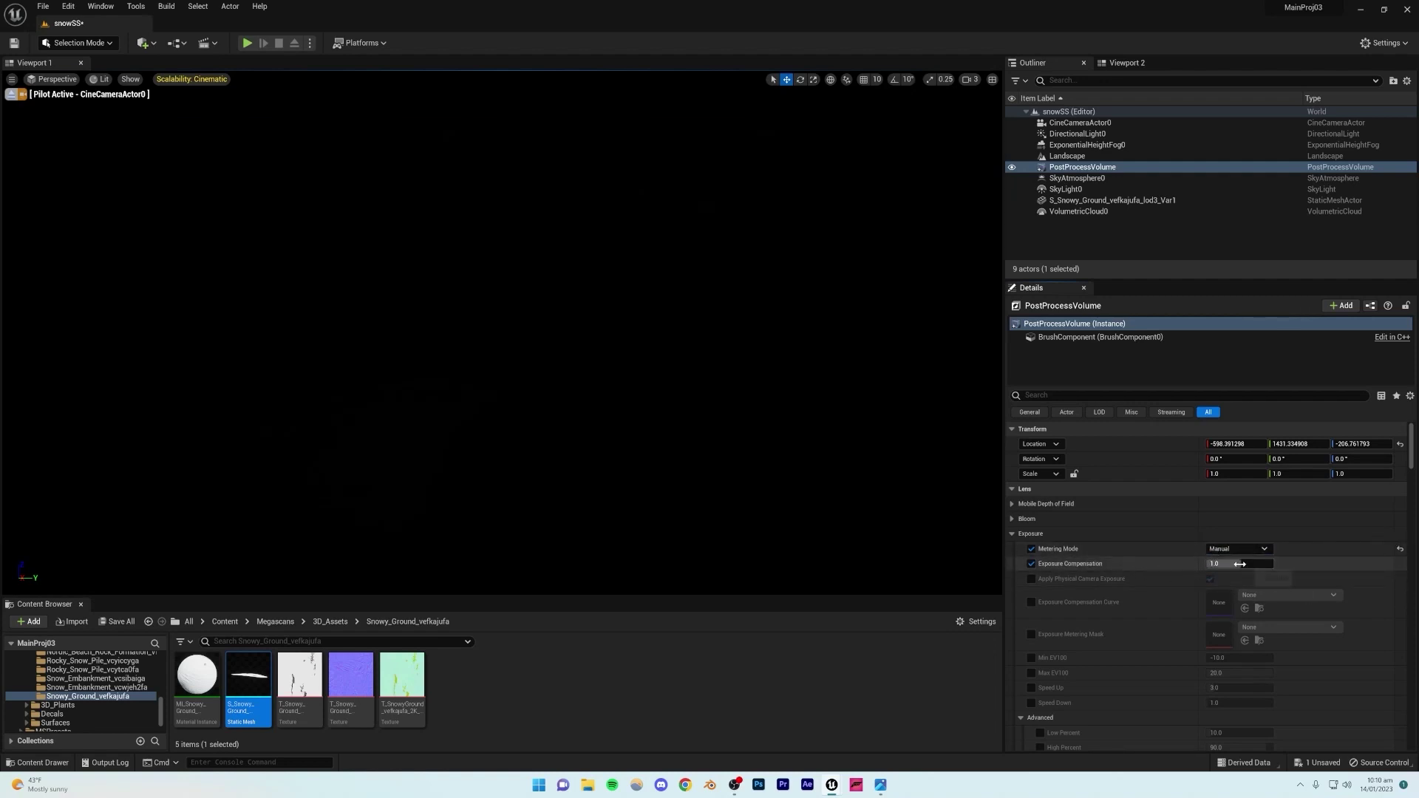
Step: Set the volume's exposure compensation to 9 and save the level
left_click(1239, 563)
type("10")
key("Return")
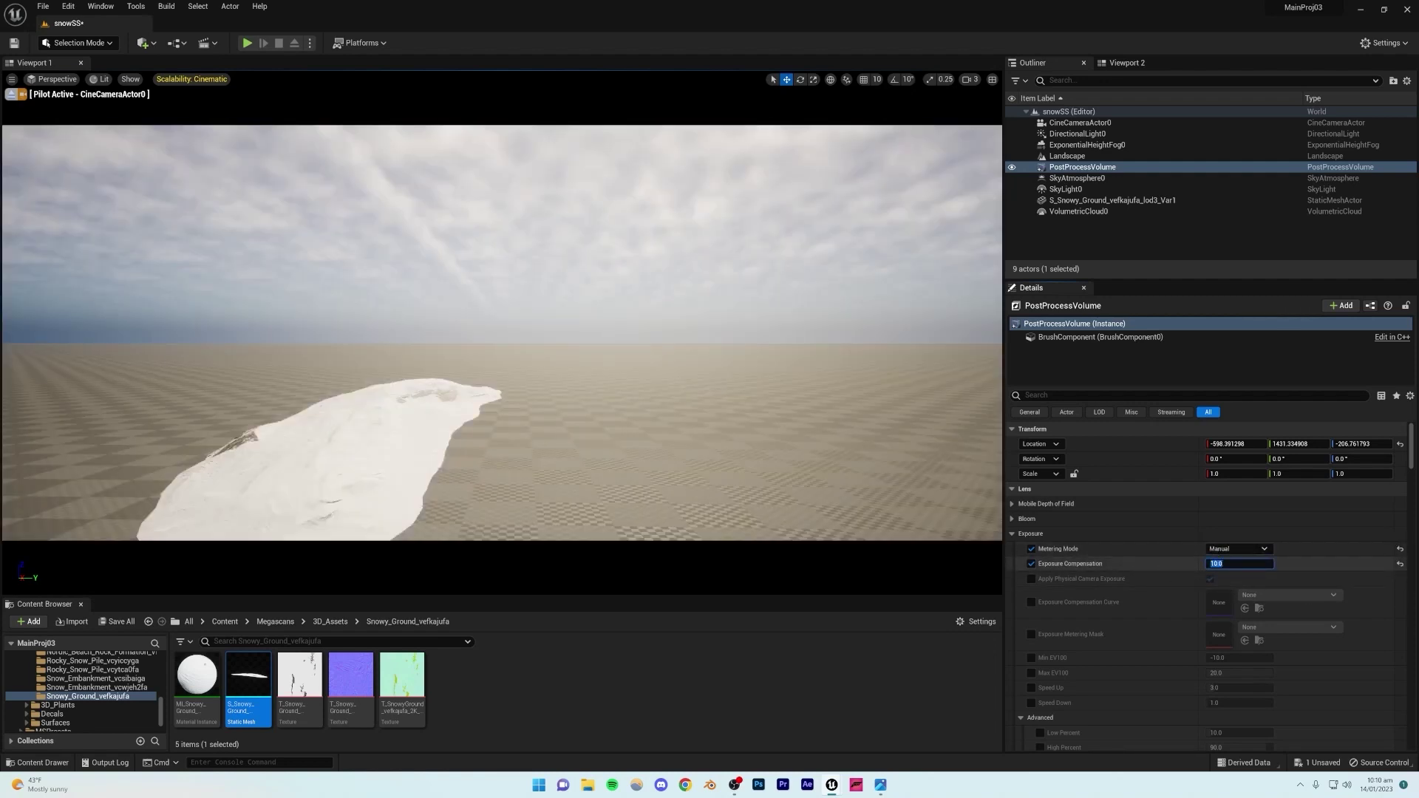
type("9")
key("Return")
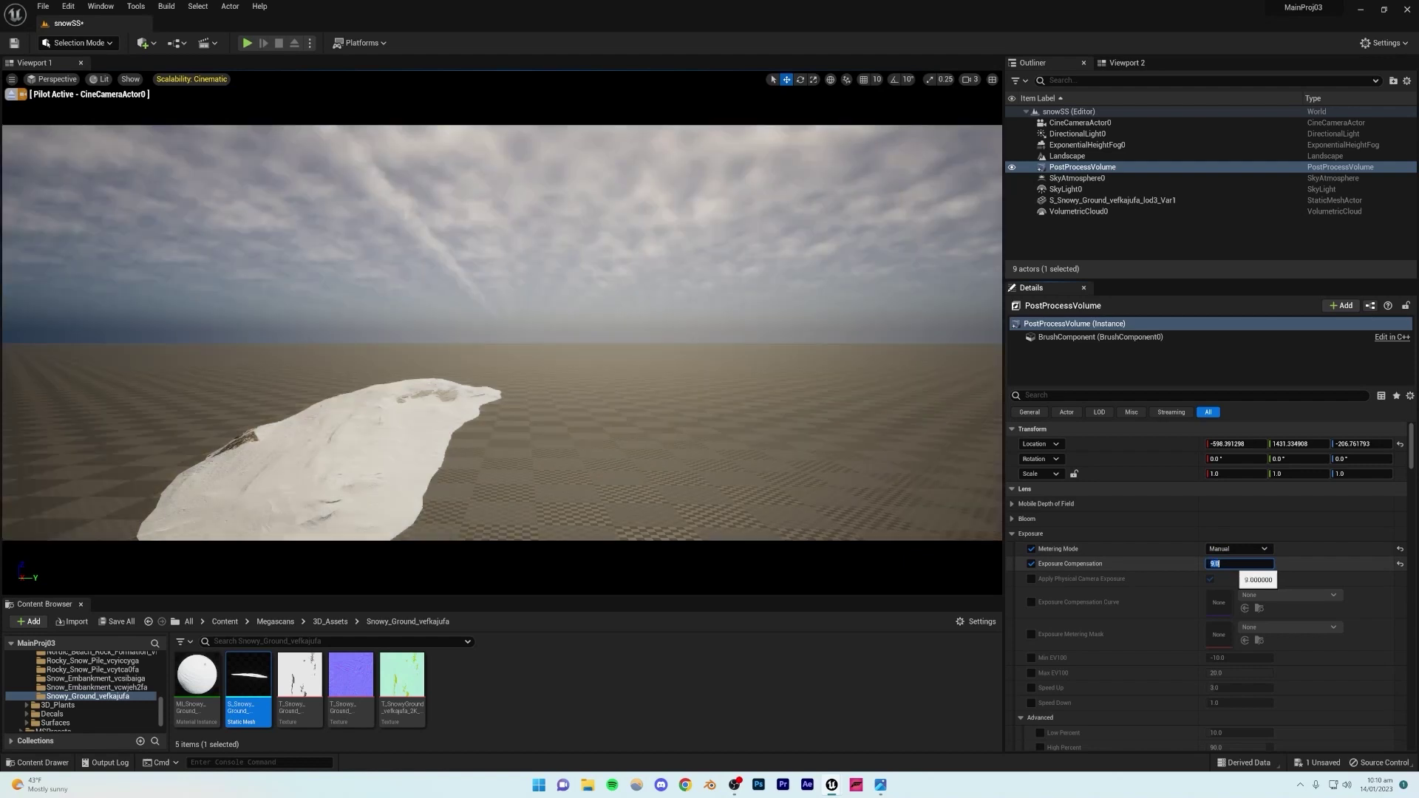
key("ctrl+s")
right_click_drag(655, 306, 655, 305)
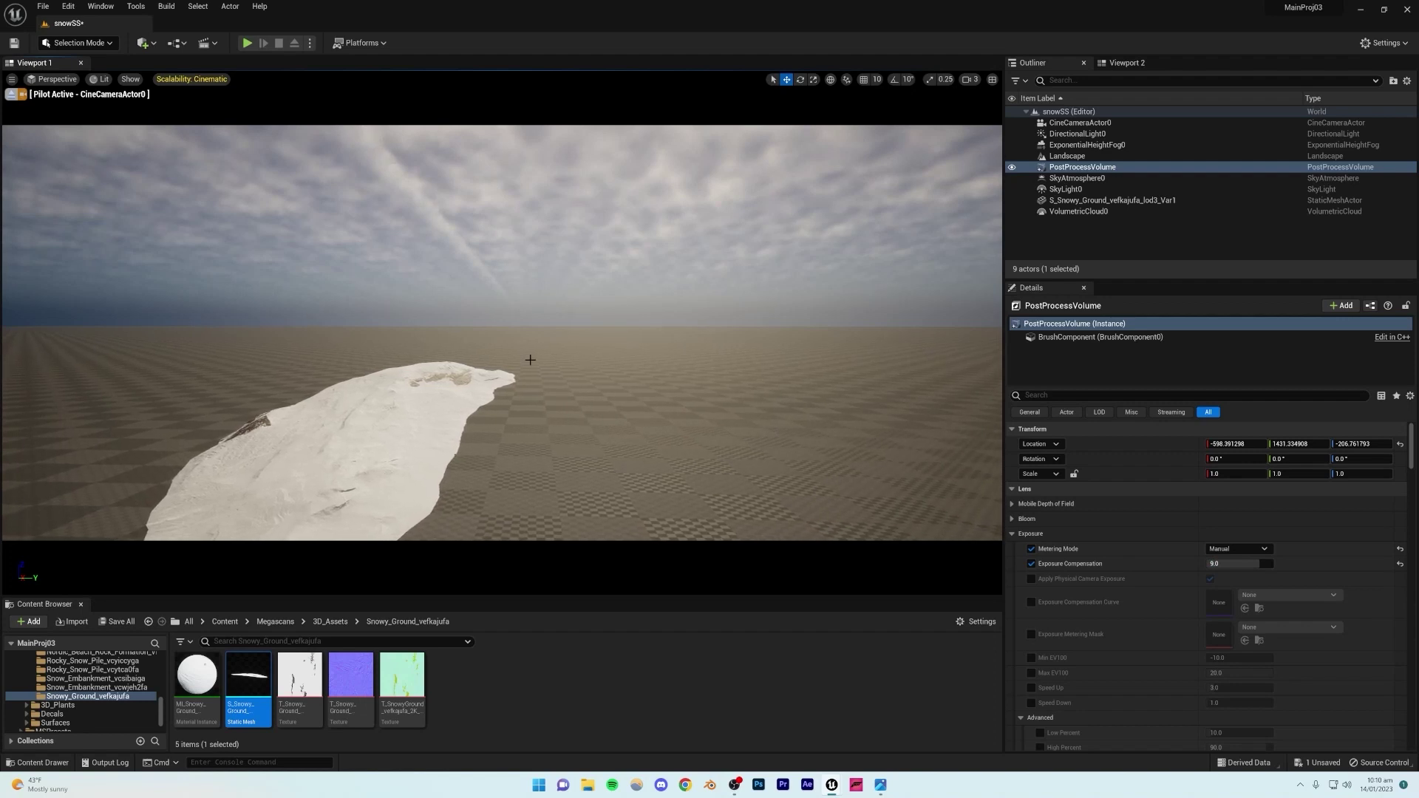
Step: Place the Snow_Embankment_vcwjeh2fa static mesh in the foreground to the right of the snowy ground mesh
left_click(115, 687)
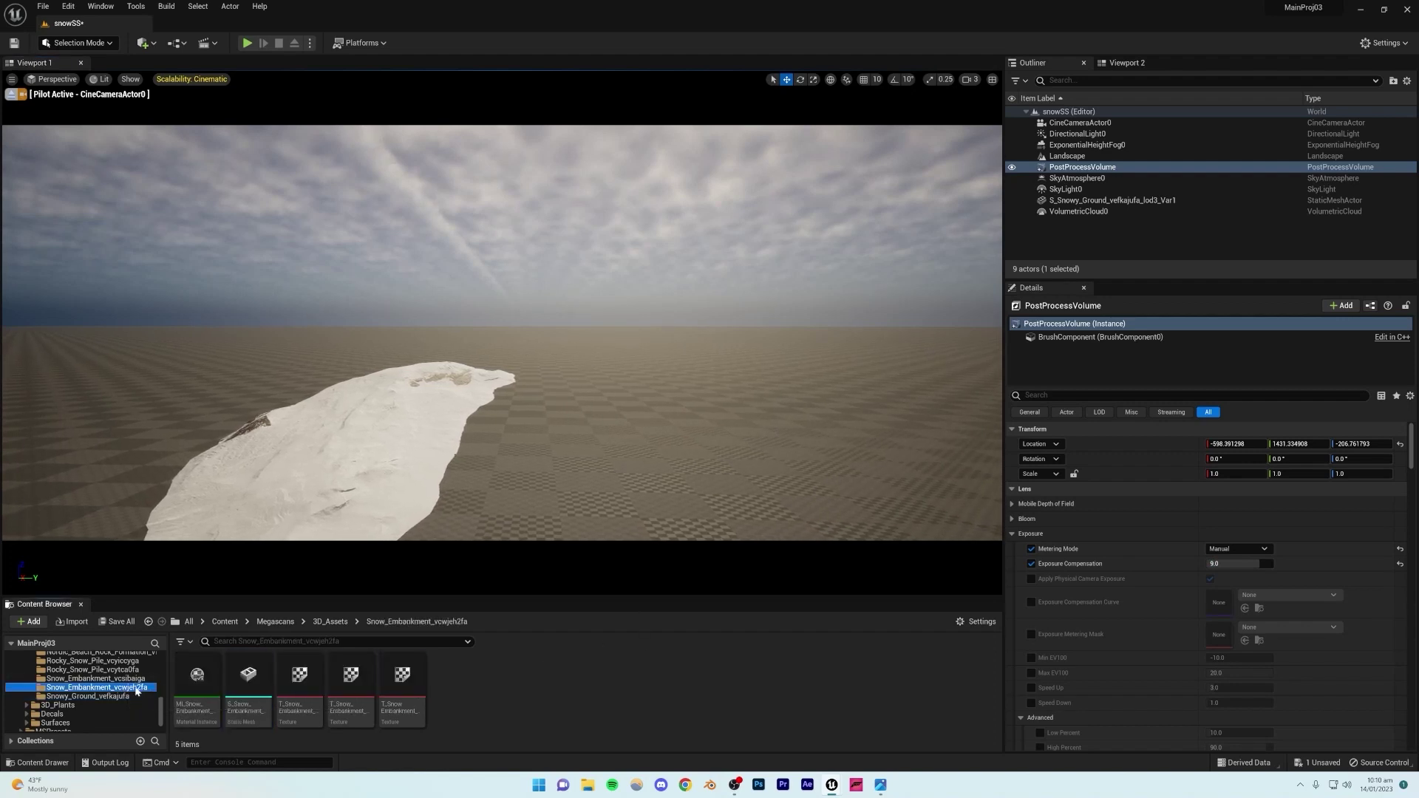
left_click(249, 684)
left_click_drag(281, 643, 606, 467)
left_click(815, 80)
left_click(546, 277)
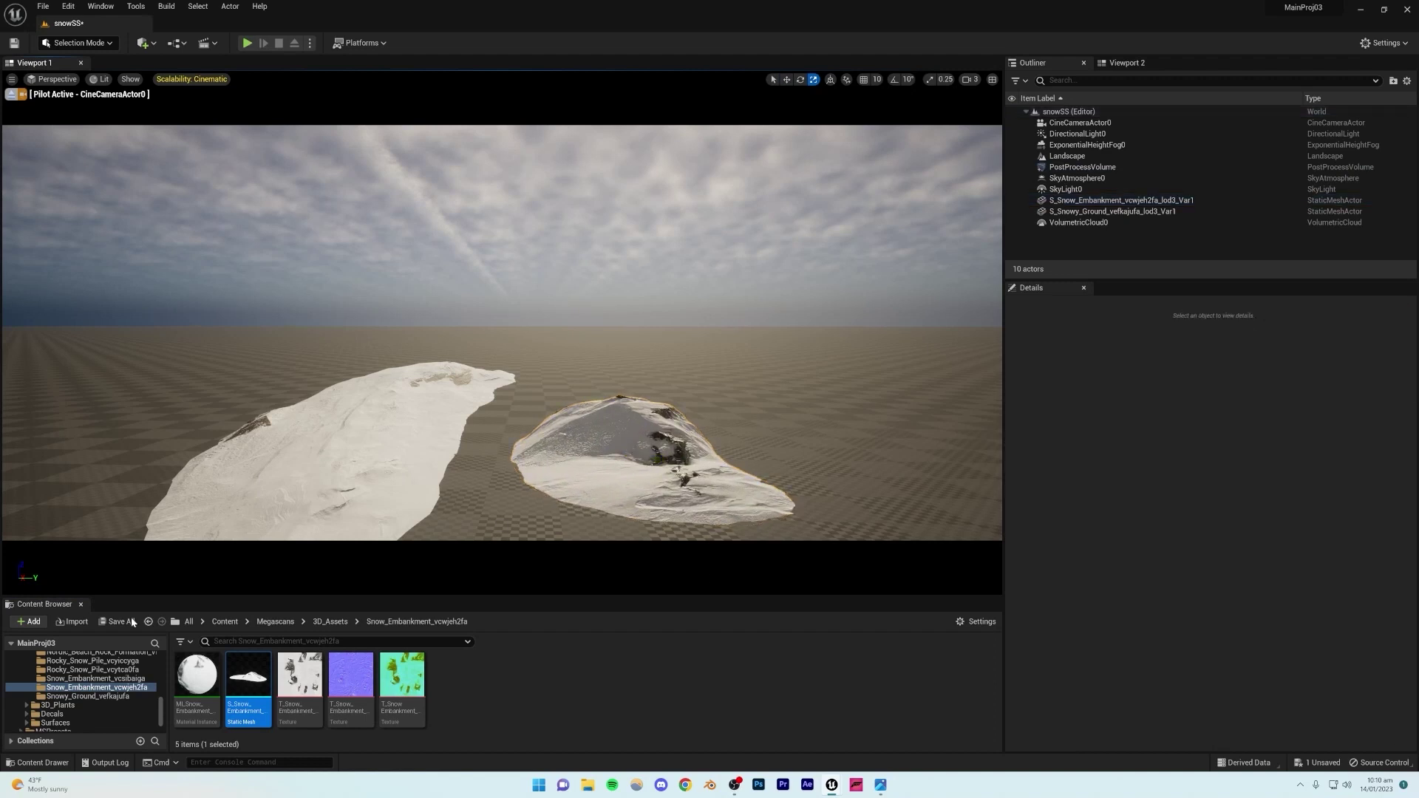
Step: Place the Snow_Embankment_vcsibaiga static mesh right of the first embankment and rotate it about 171° around its vertical axis
left_click(102, 680)
left_click_drag(248, 674, 738, 441)
left_click(800, 80)
left_click_drag(899, 441, 975, 443)
Step: Place the Rocky_Snow_Pile_vcytca0fa mesh behind the embankments, scale it uniformly to about 1.96 and shift it farther back
left_click(92, 670)
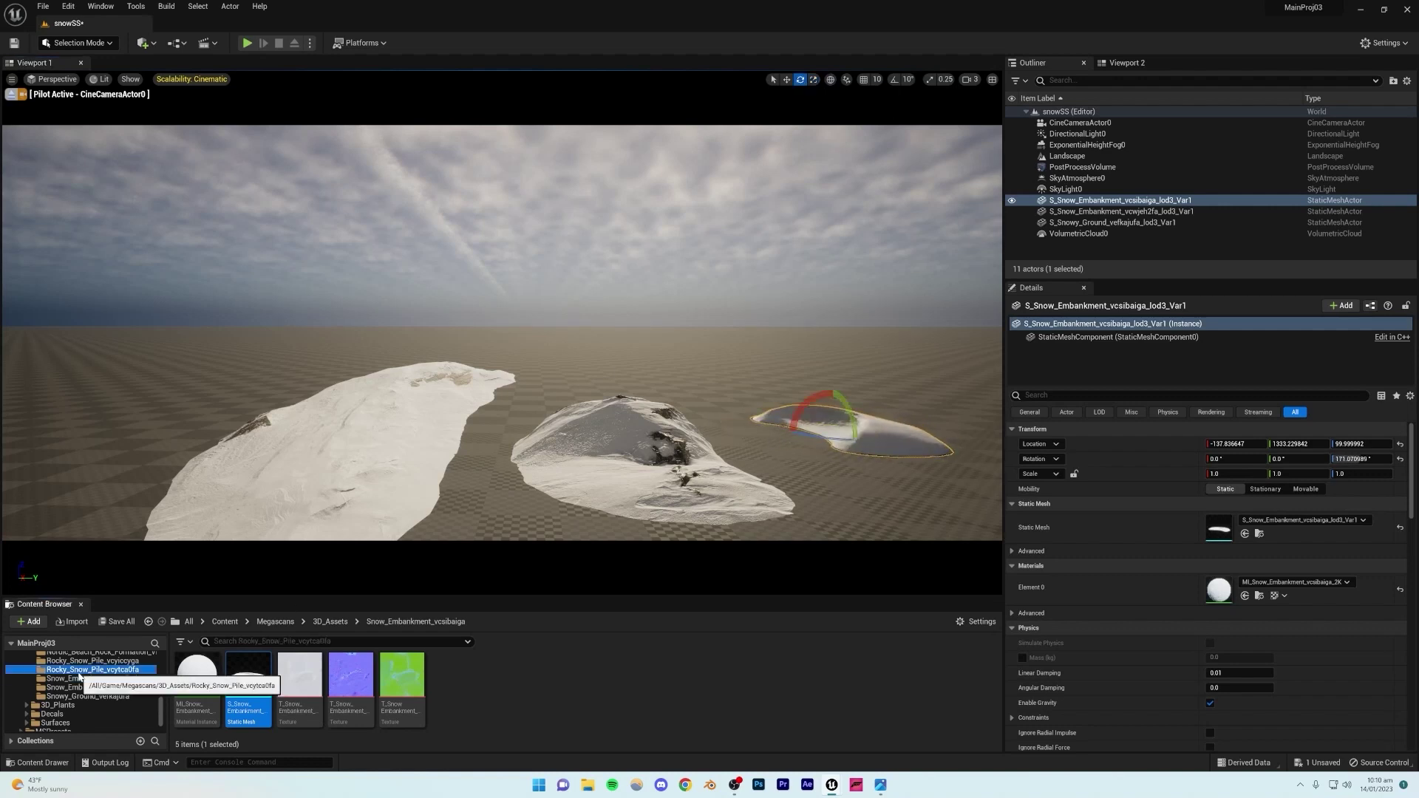
left_click_drag(248, 674, 702, 382)
left_click(813, 79)
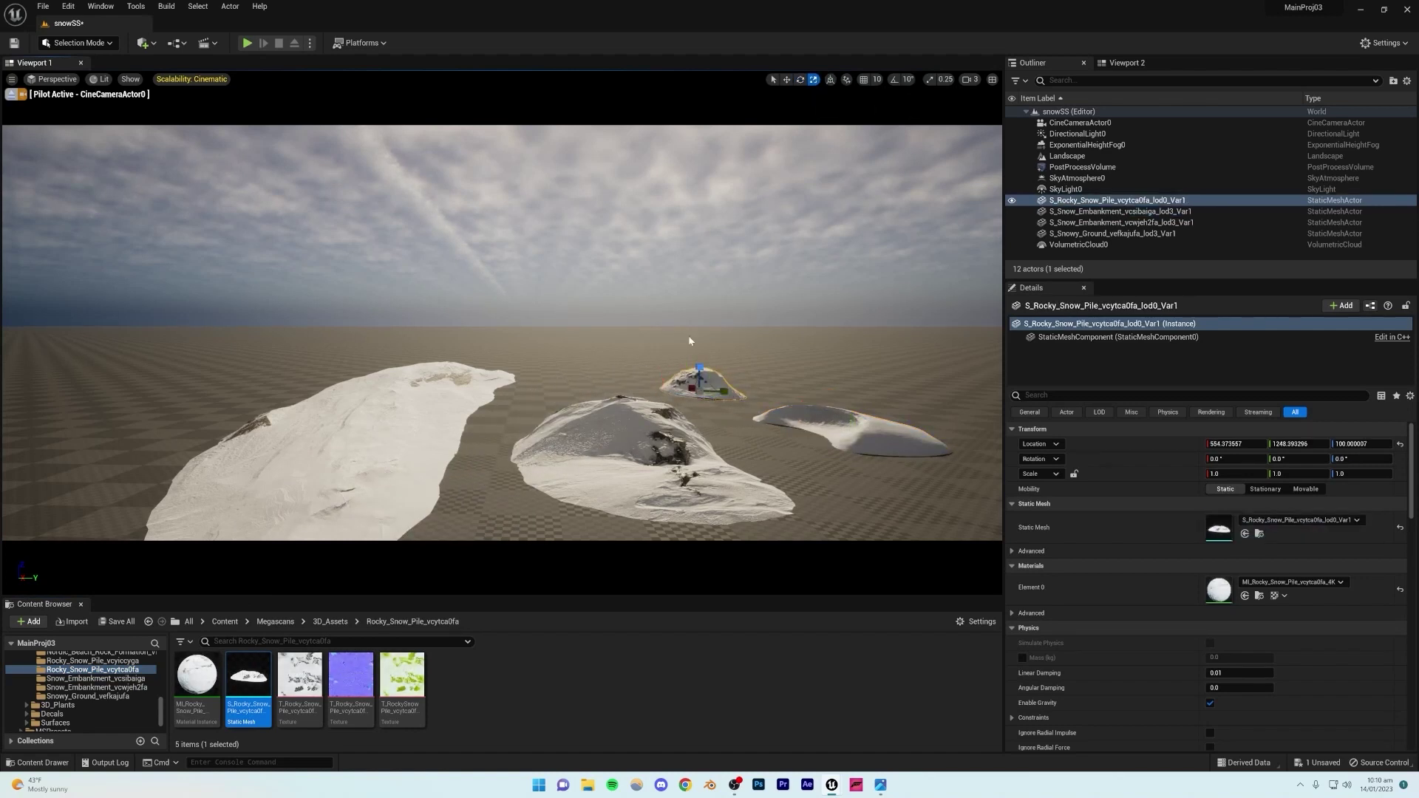
left_click_drag(699, 393, 695, 392)
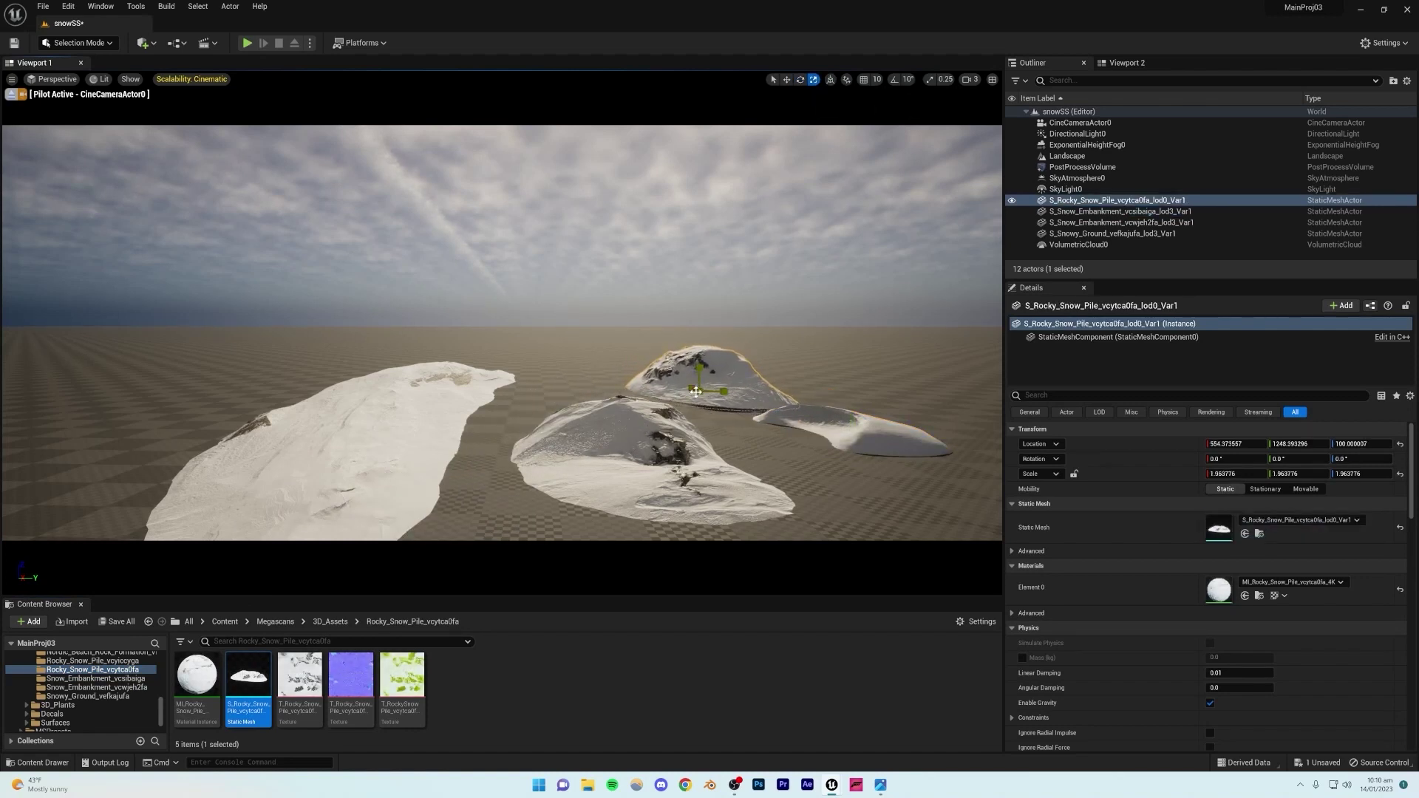
left_click(786, 79)
mouse_move(691, 387)
left_mouse_down()
mouse_move(681, 380)
mouse_move(705, 387)
left_mouse_up()
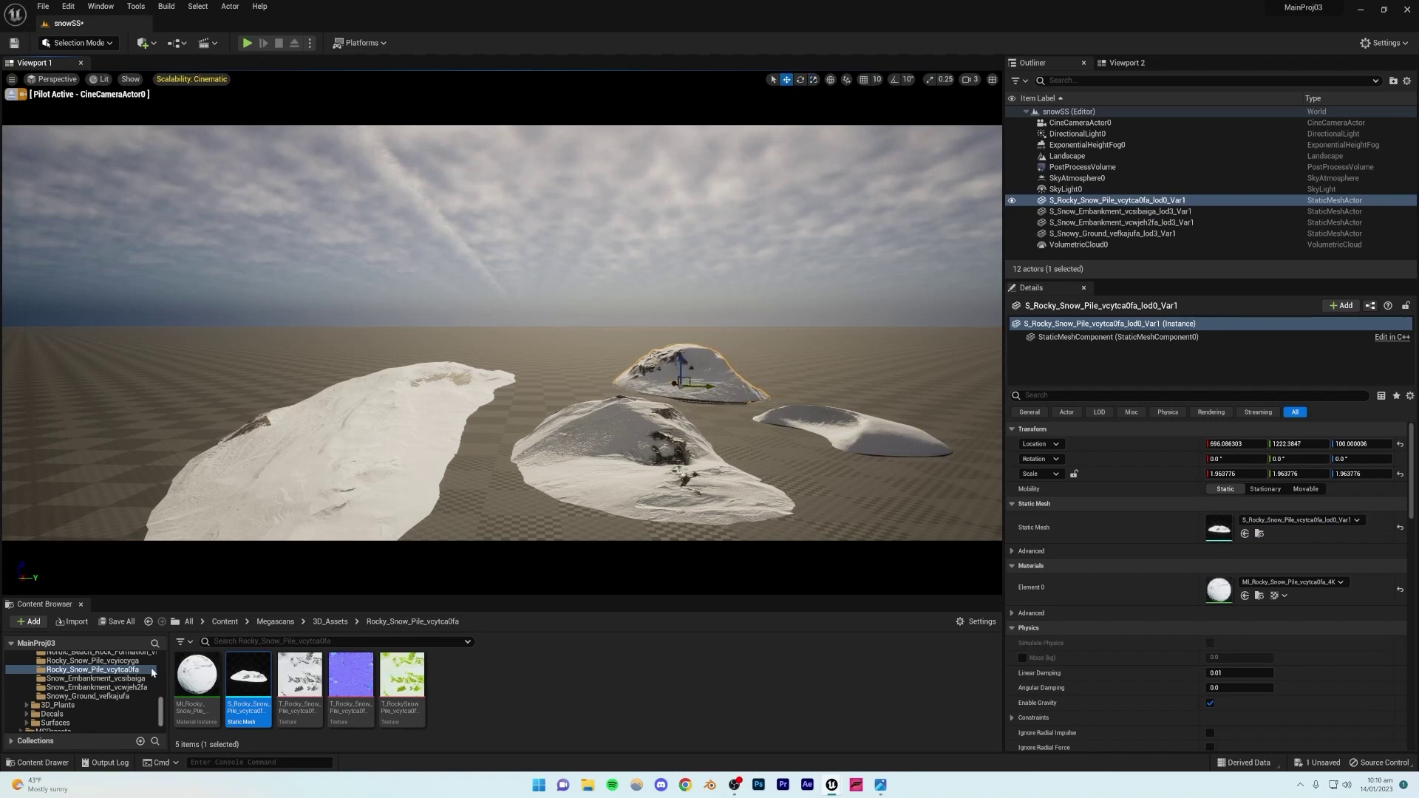
Step: Place the Rocky_Snow_Pile_vcyiccyga static mesh to the far left of the snowy ground mesh
left_click(103, 660)
scroll(106, 671, "up", 2)
left_click_drag(248, 674, 118, 416)
Step: Place the Huge_Snow_Hill_vdspdazqa static mesh behind the snowy ground on the left and save the level
left_click(111, 687)
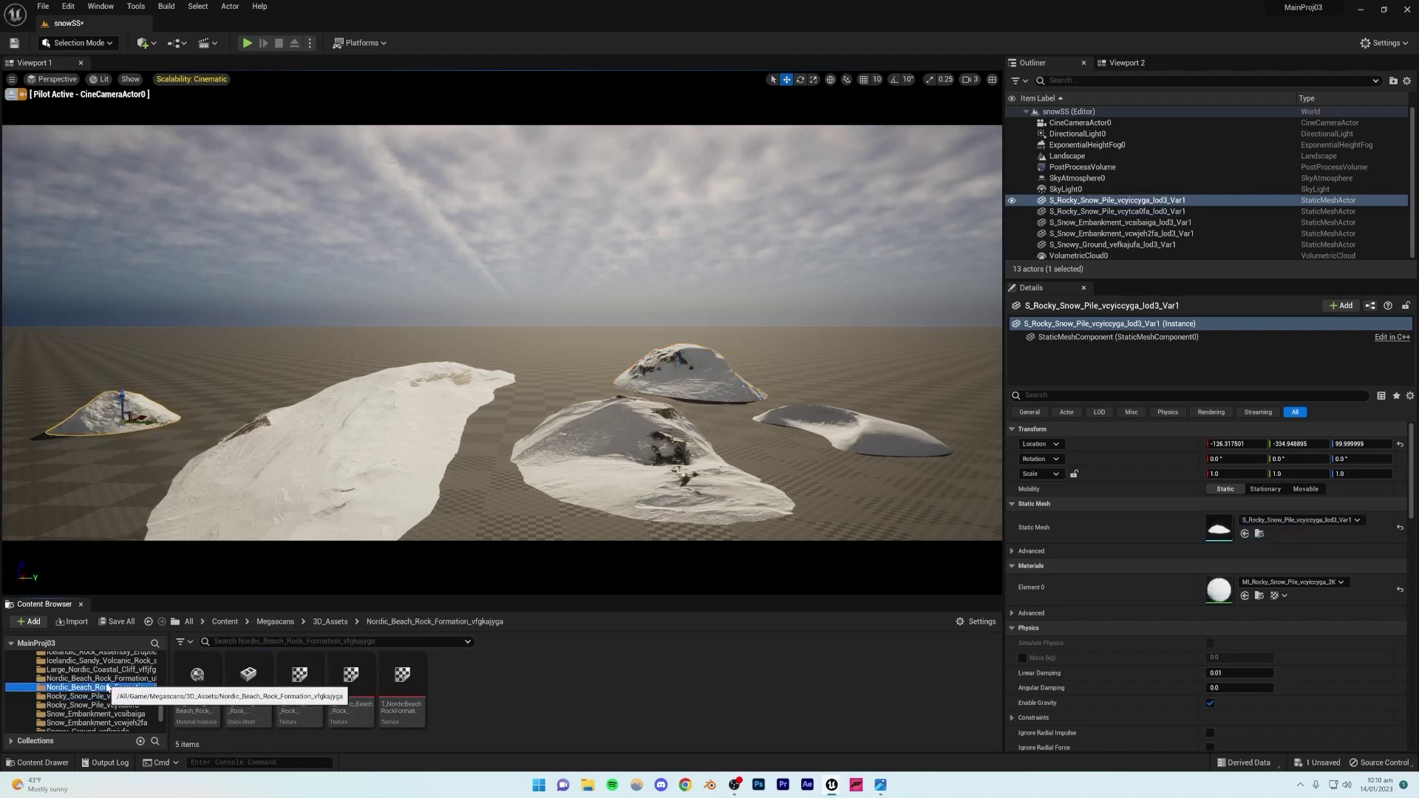
scroll(132, 694, "up", 3)
scroll(118, 695, "down", 1)
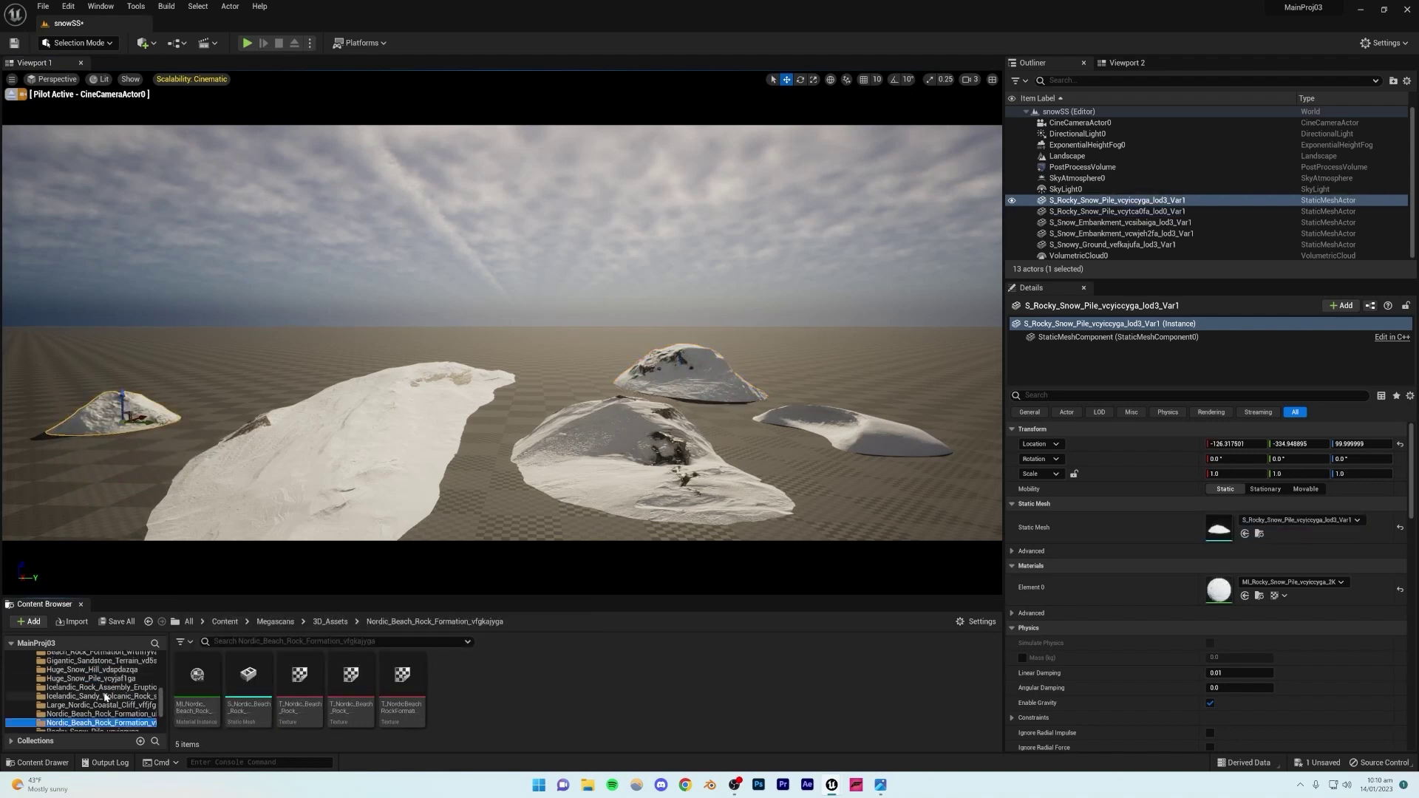
left_click(92, 679)
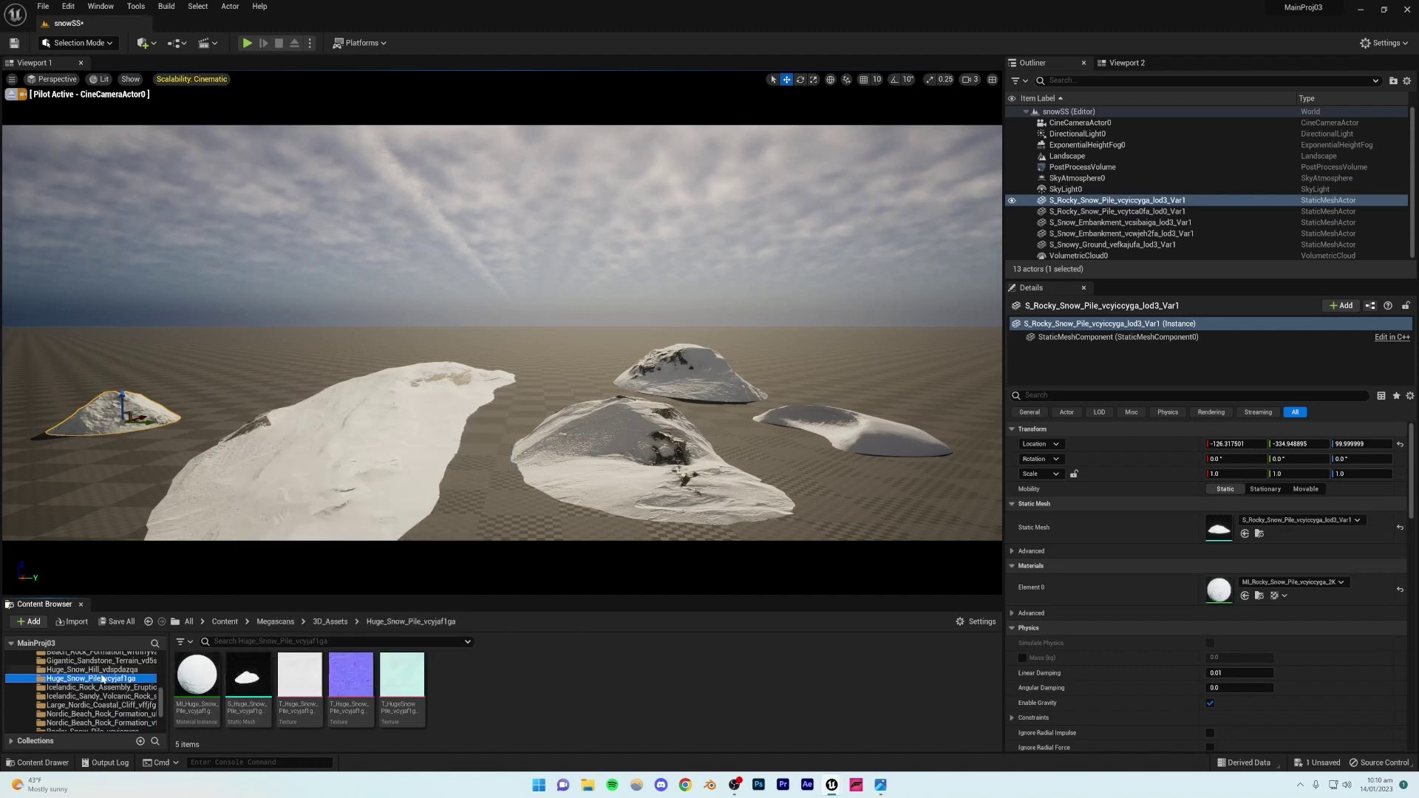
left_click(101, 671)
left_click_drag(248, 676, 268, 367)
scroll(59, 699, "up", 2)
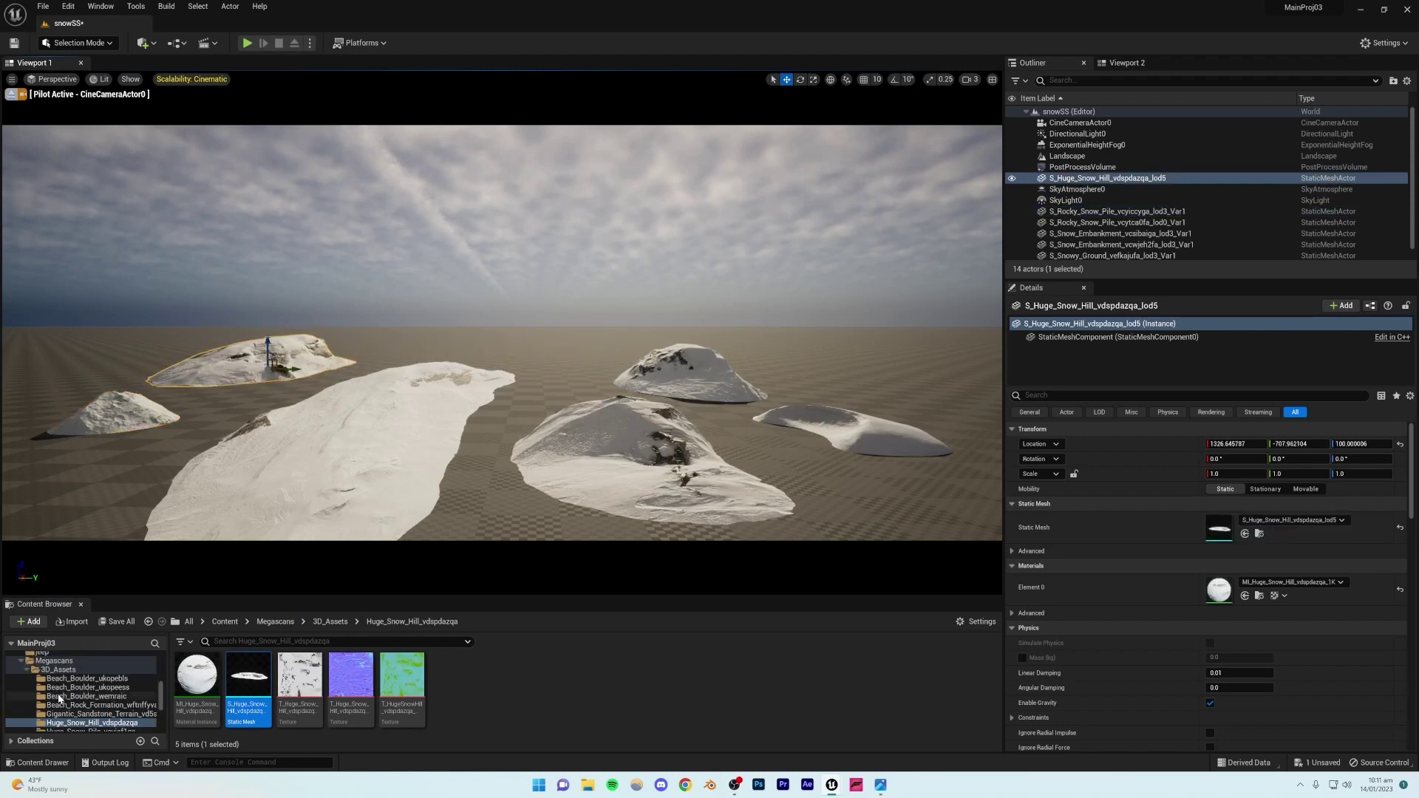
left_click(529, 250)
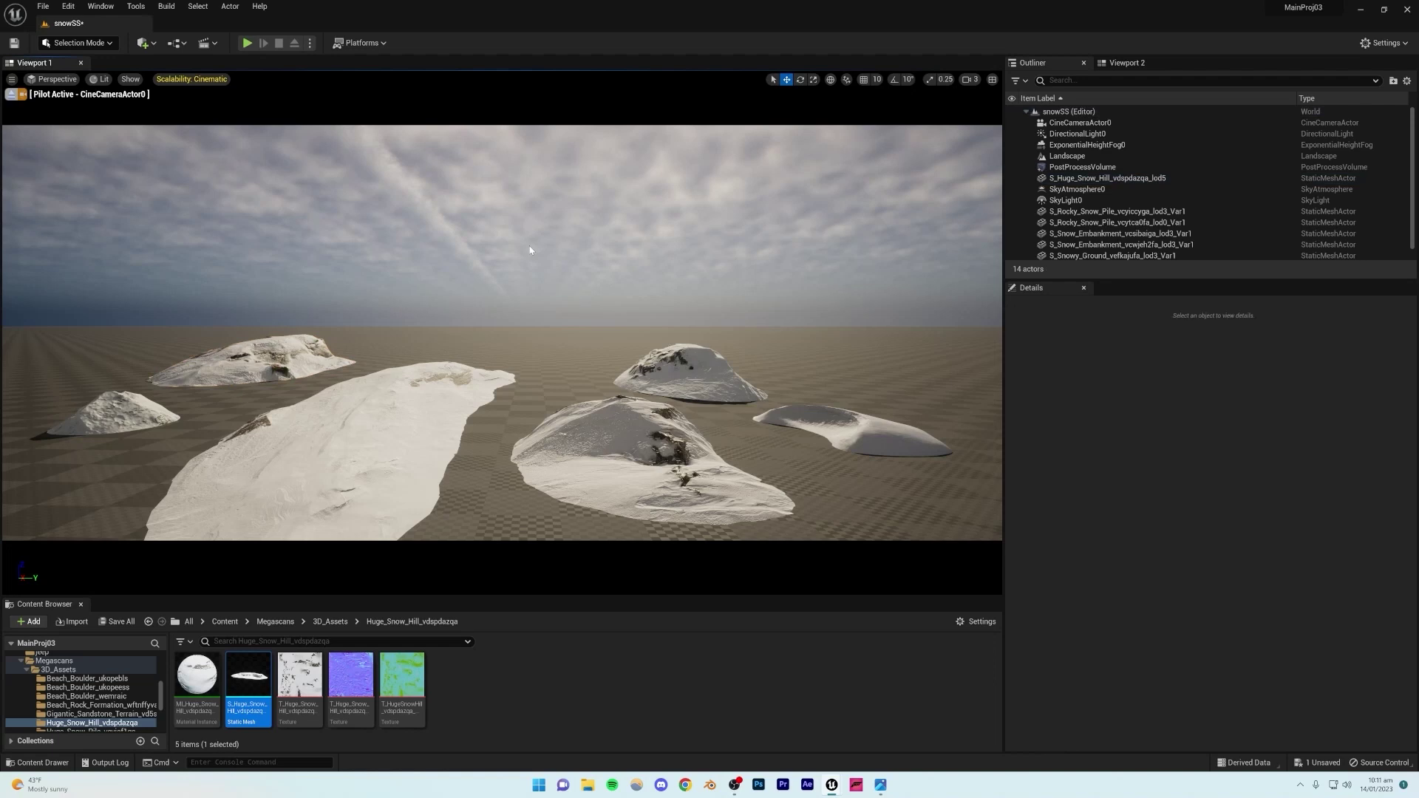
key("ctrl+s")
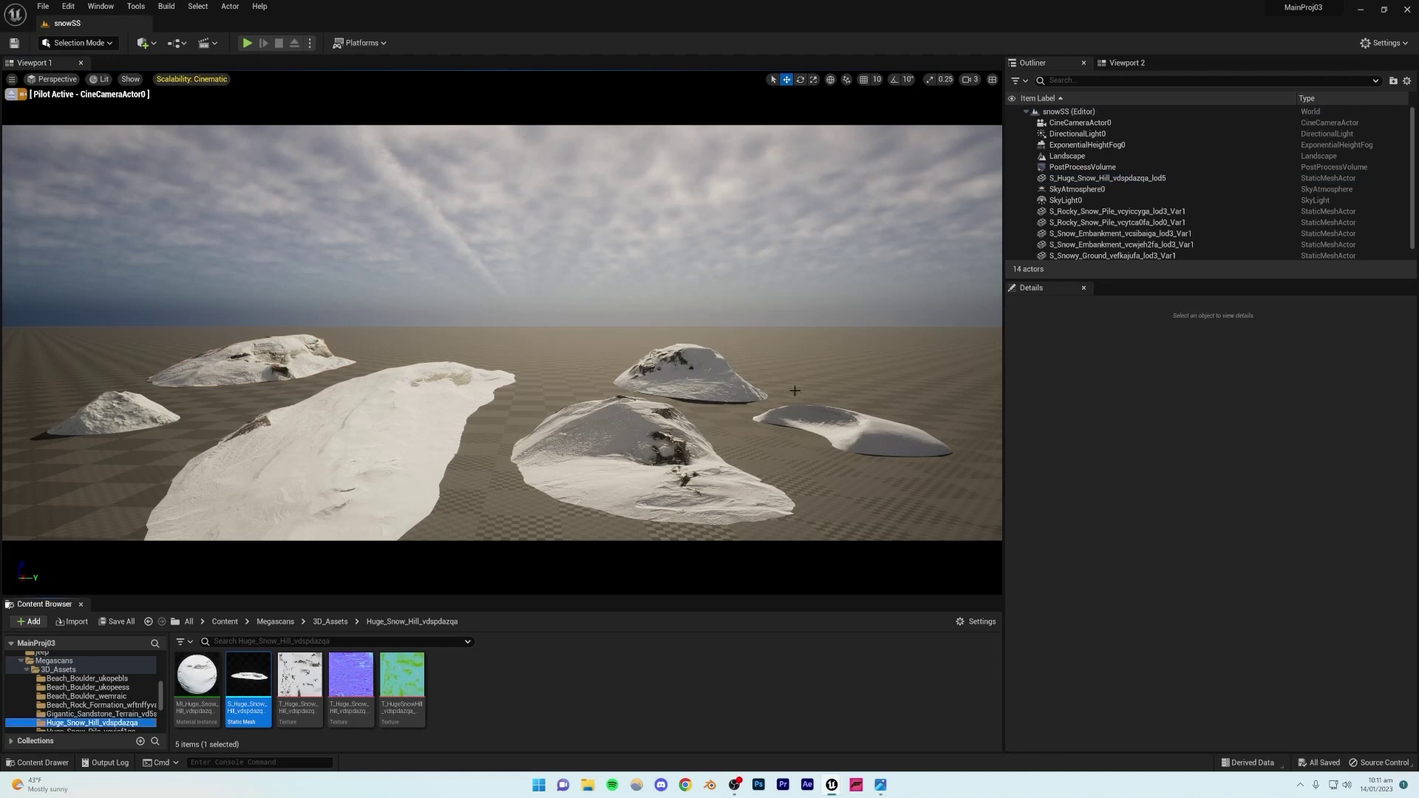
Step: Delete the Snow_Embankment_vcsibaiga mesh from the right side of the scene
left_click(775, 422)
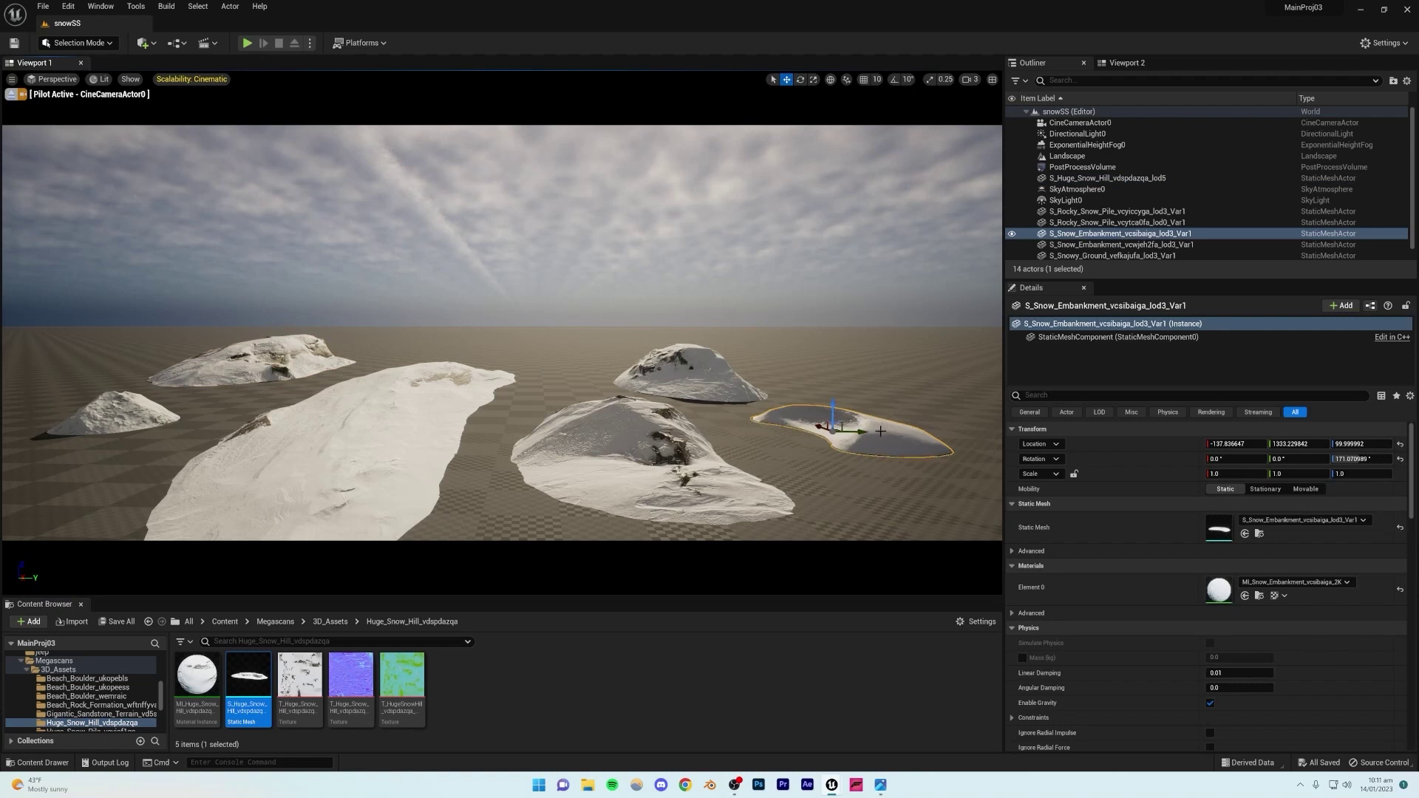
key("Delete")
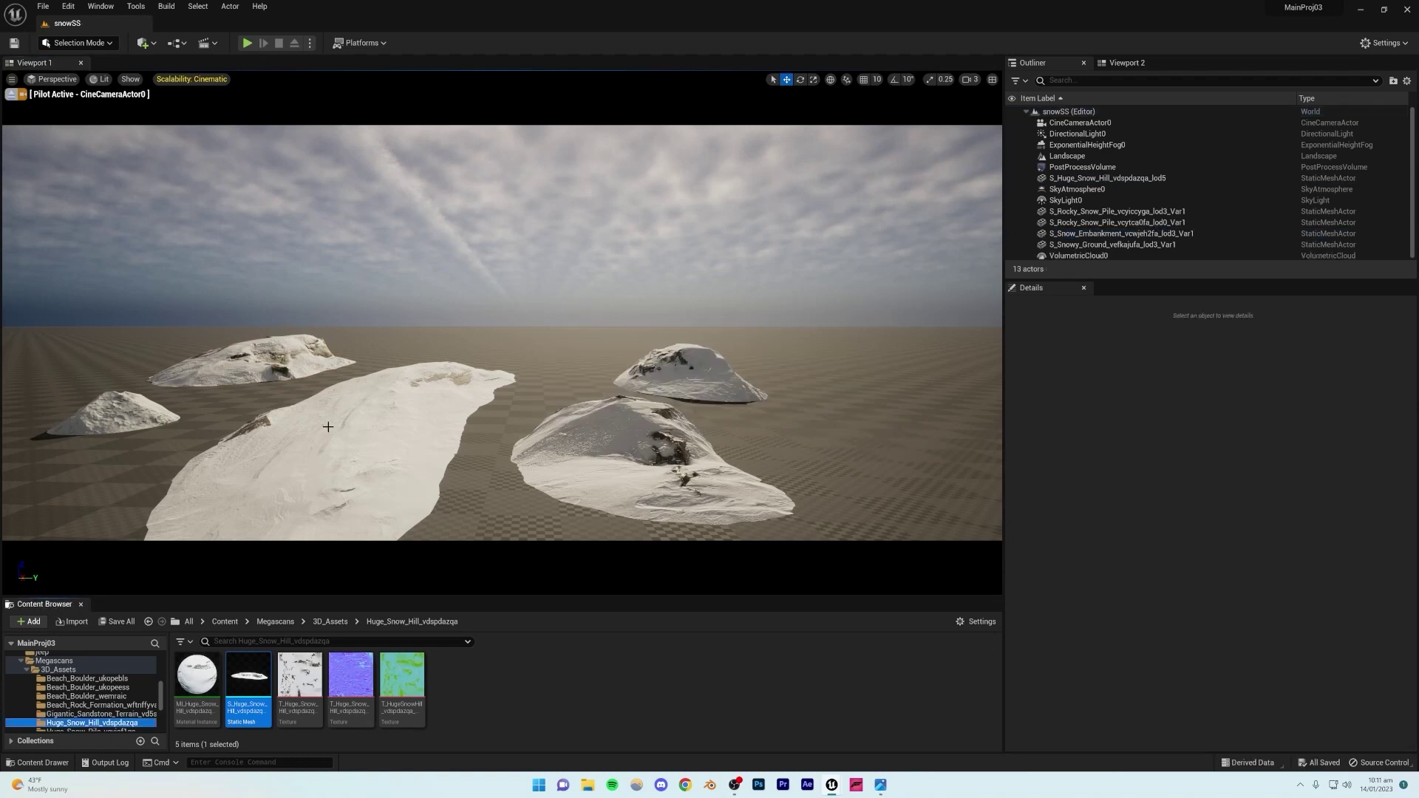
left_click(623, 437)
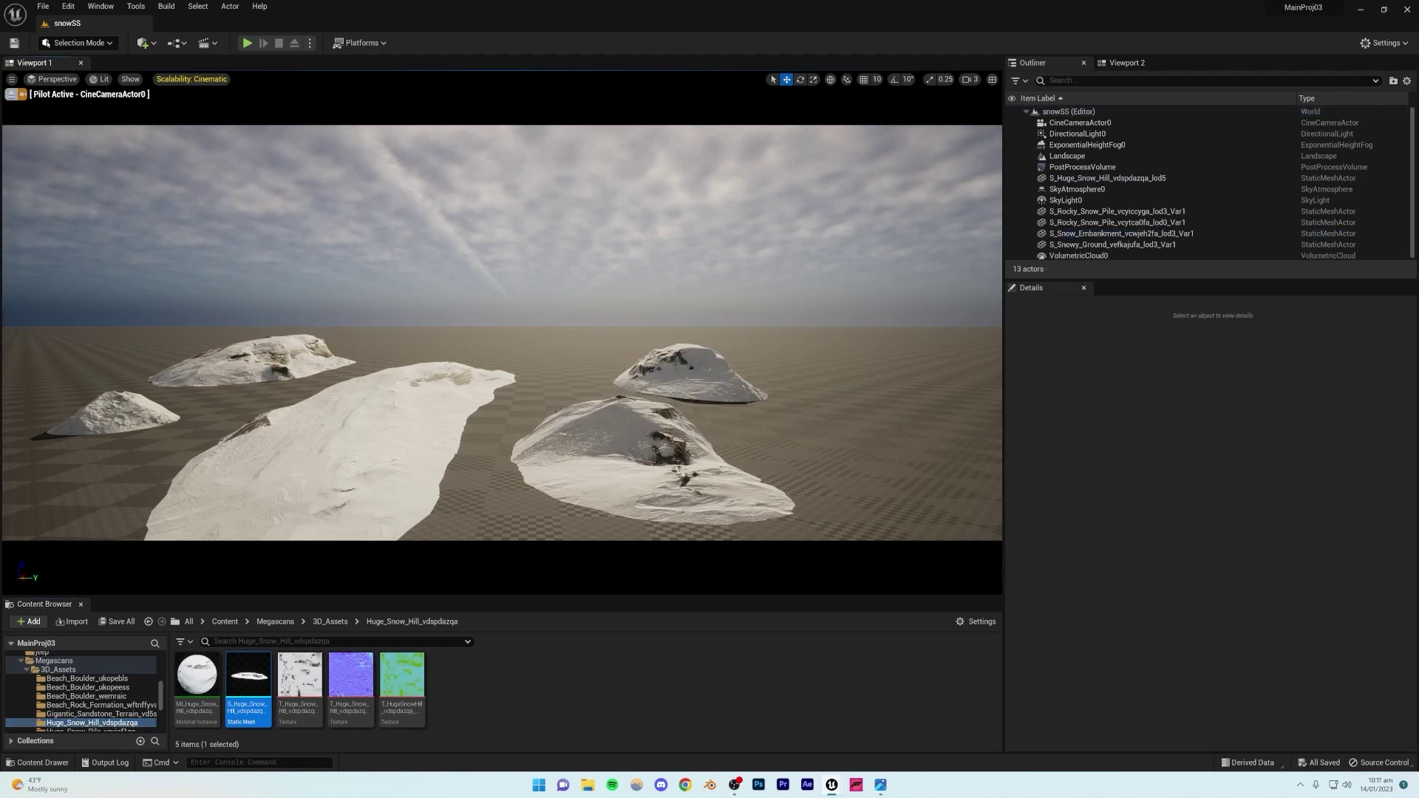
key("Delete")
Step: Move the Rocky_Snow_Pile_vcyiccyga mesh into the central distance and bring the vcytca0fa pile forward, right of the remaining embankment
left_click(139, 418)
left_click_drag(129, 425, 617, 341)
left_click(681, 397)
left_click_drag(672, 385, 843, 428)
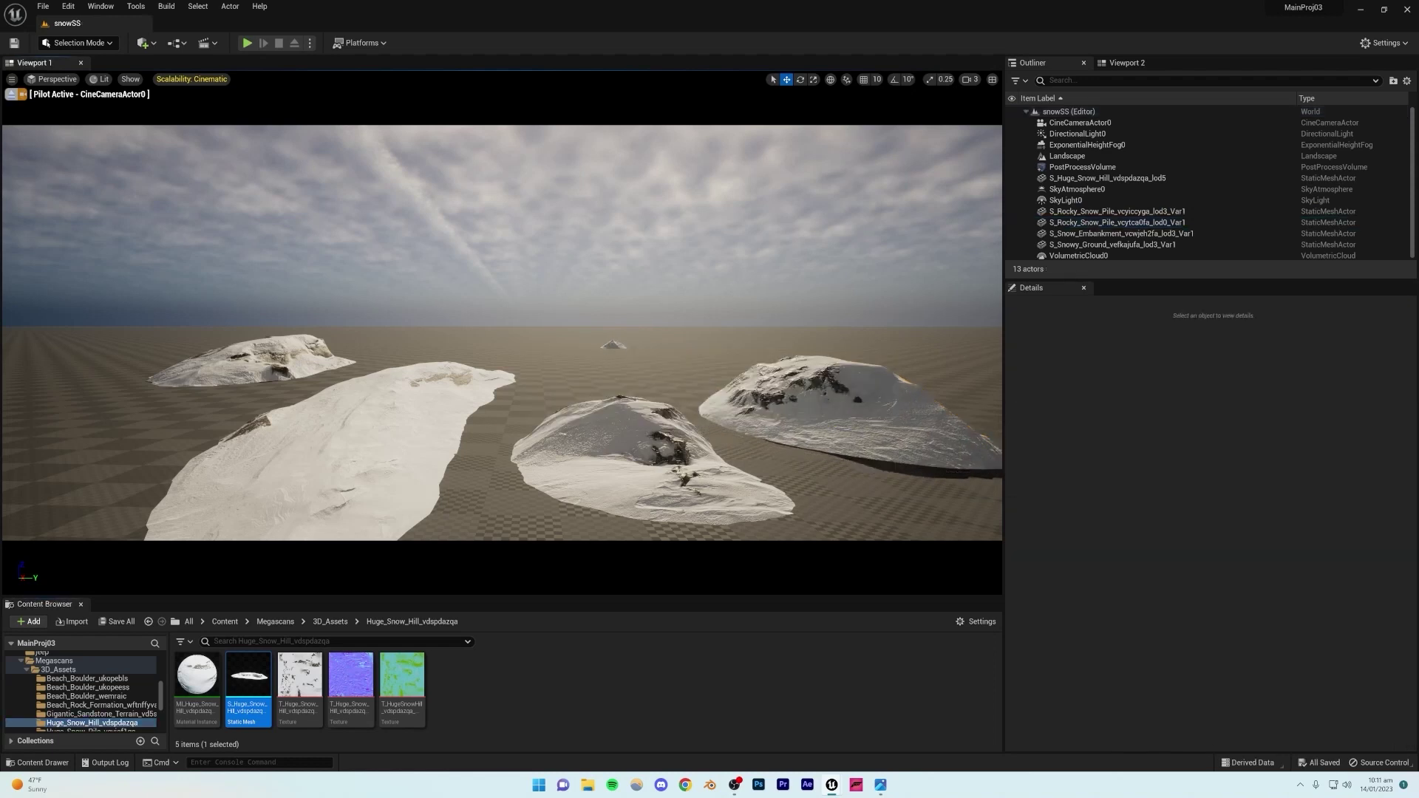
Step: Scale the distant Rocky_Snow_Pile_vcyiccyga mesh uniformly to about 14.2 to form a mountain
left_click(1115, 212)
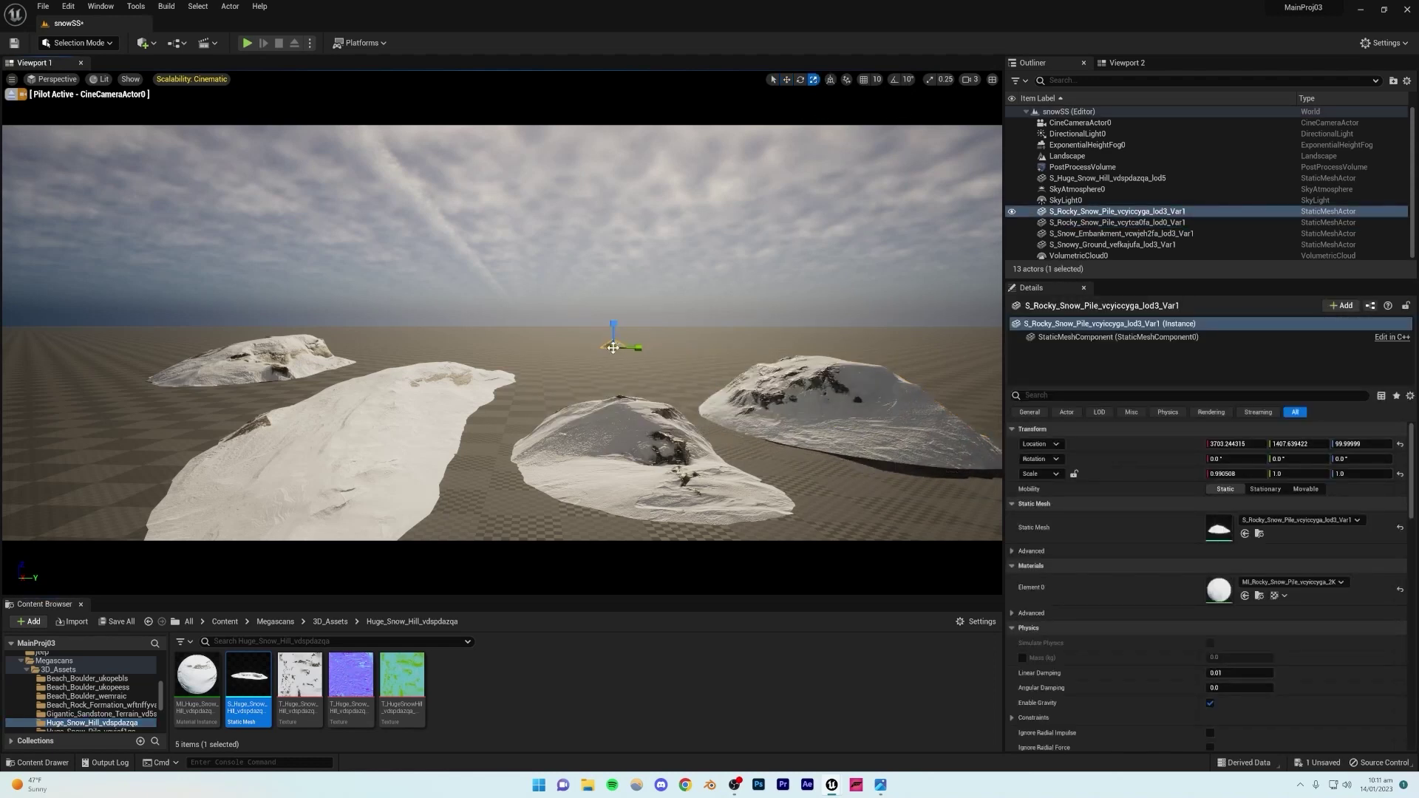
left_click_drag(613, 346, 732, 270)
left_click_drag(654, 314, 644, 321)
Step: Show the second viewport beside the Outliner and set its view mode to Unlit
left_click(1125, 63)
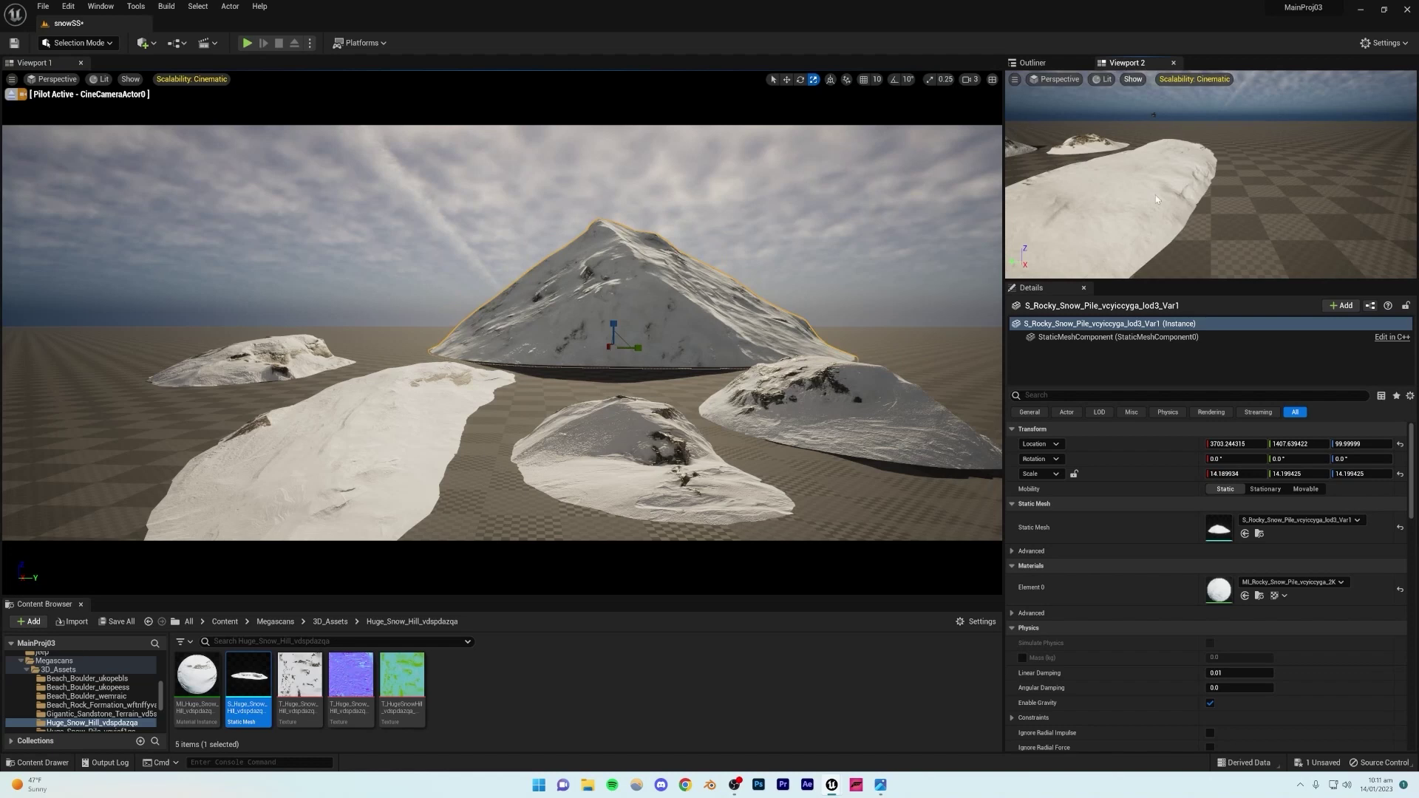
right_click_drag(1195, 150, 1093, 163)
left_click(1101, 80)
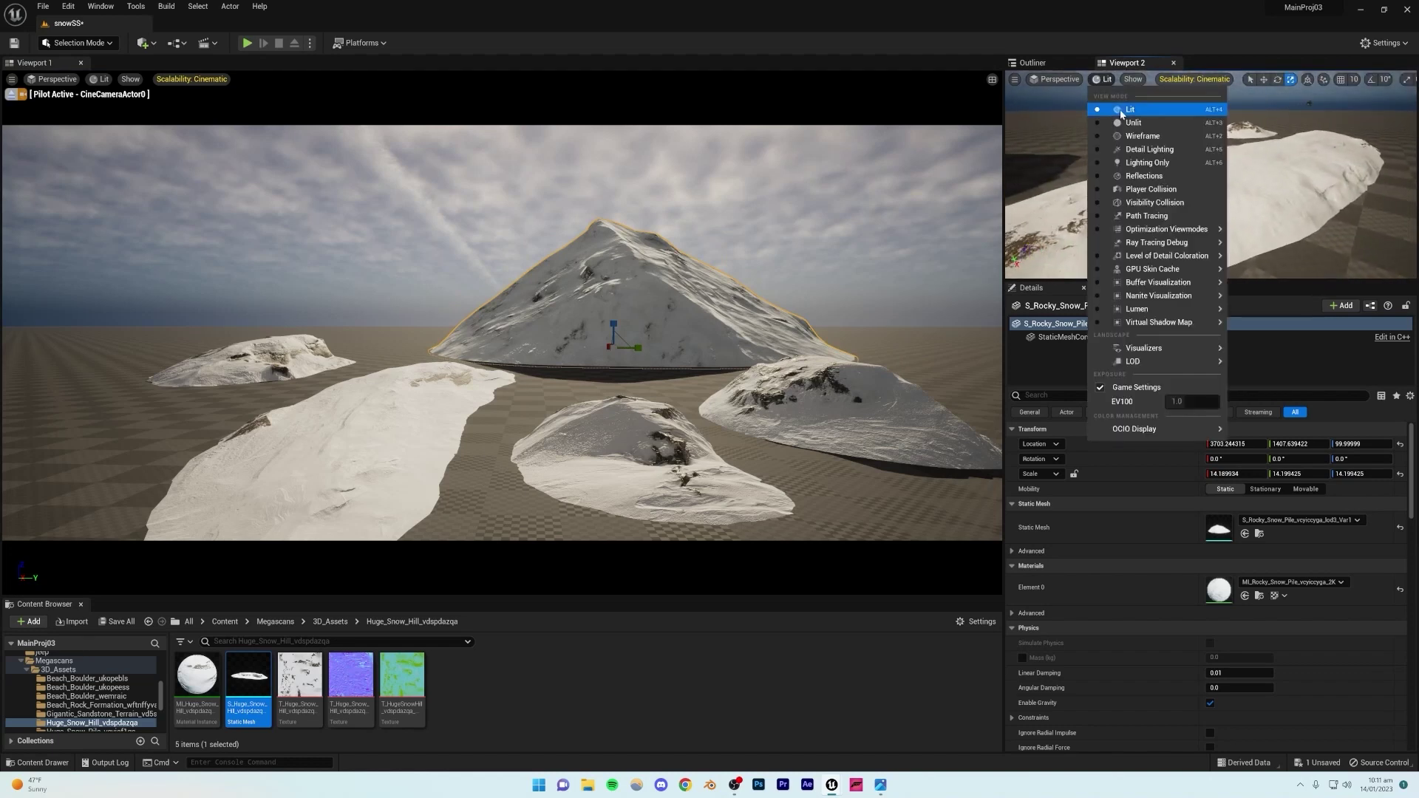
left_click(1129, 127)
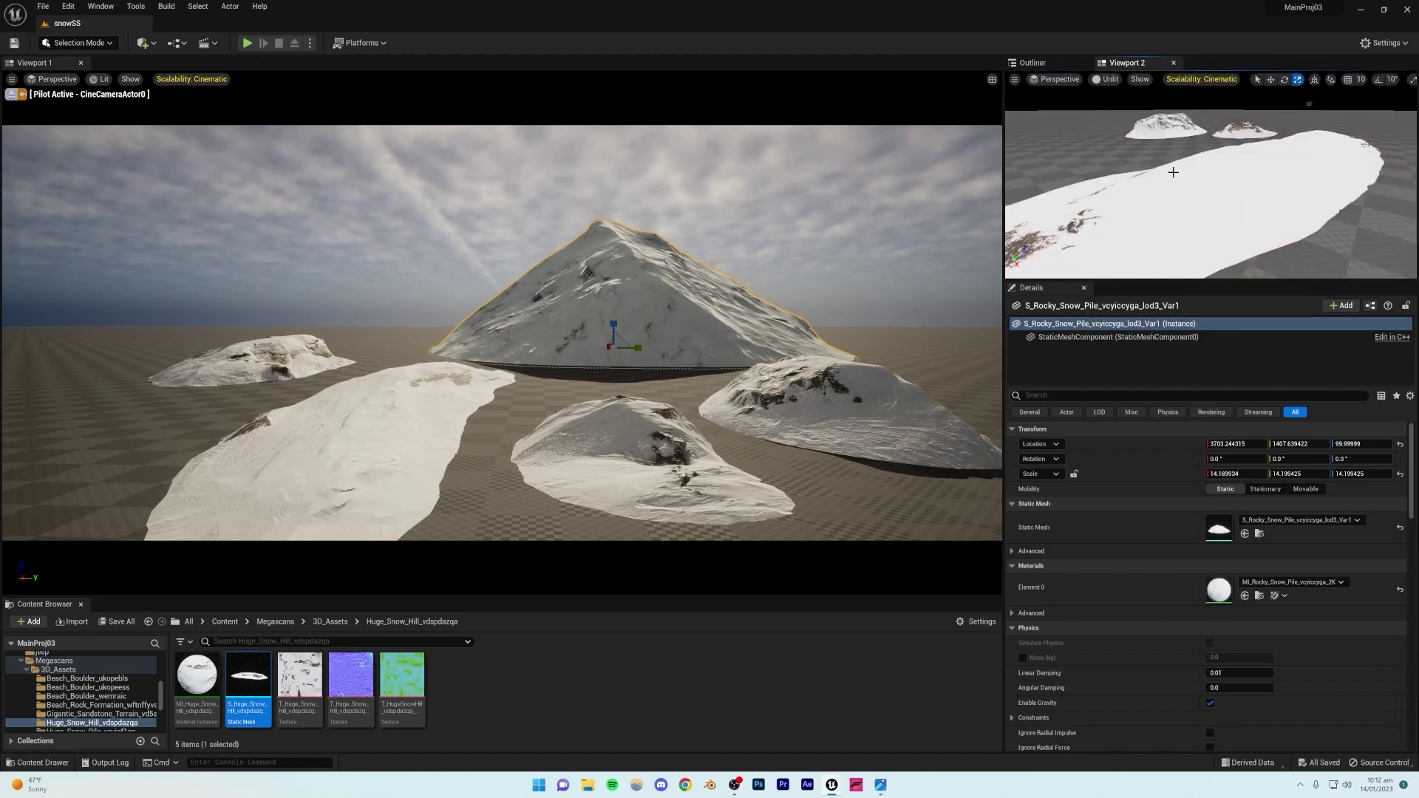
left_click(102, 7)
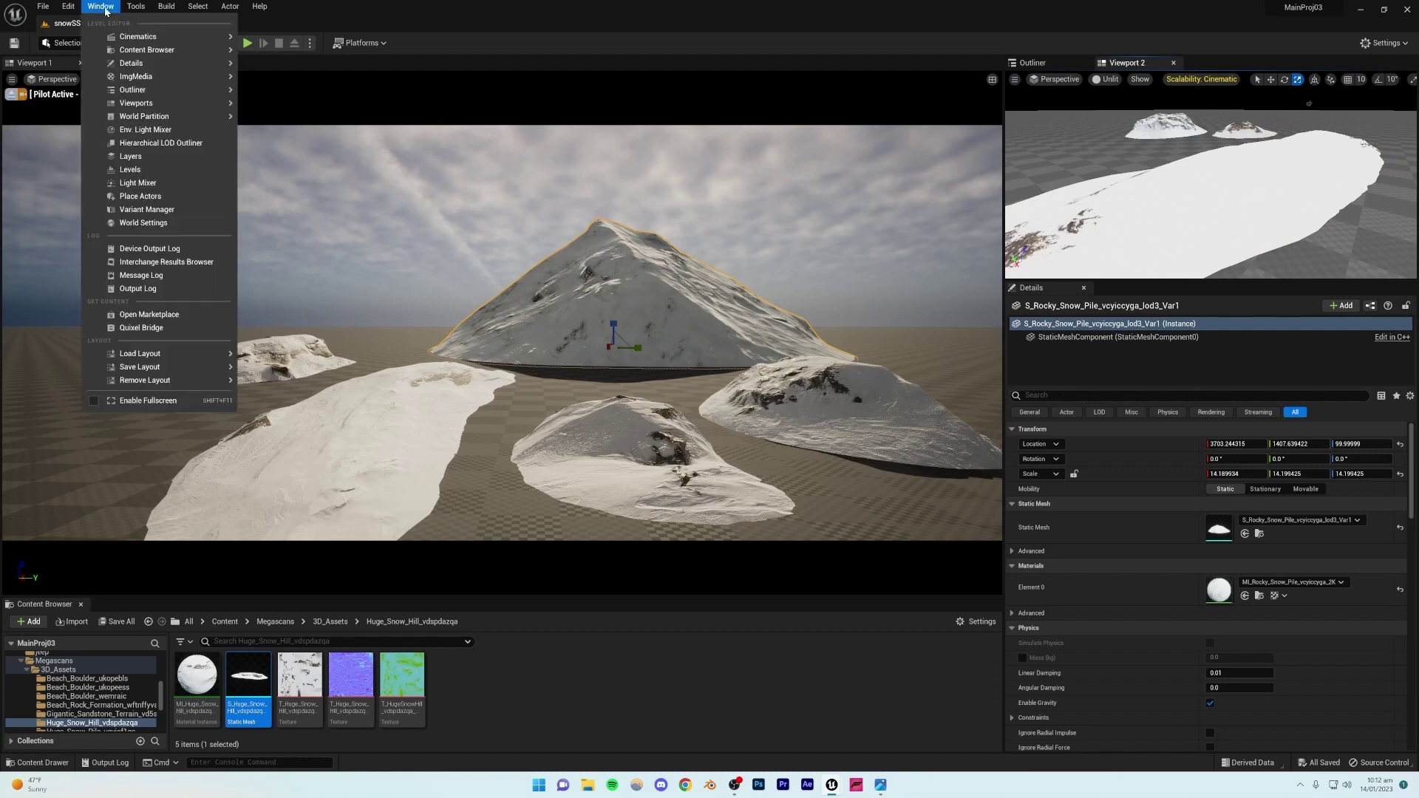
mouse_move(222, 104)
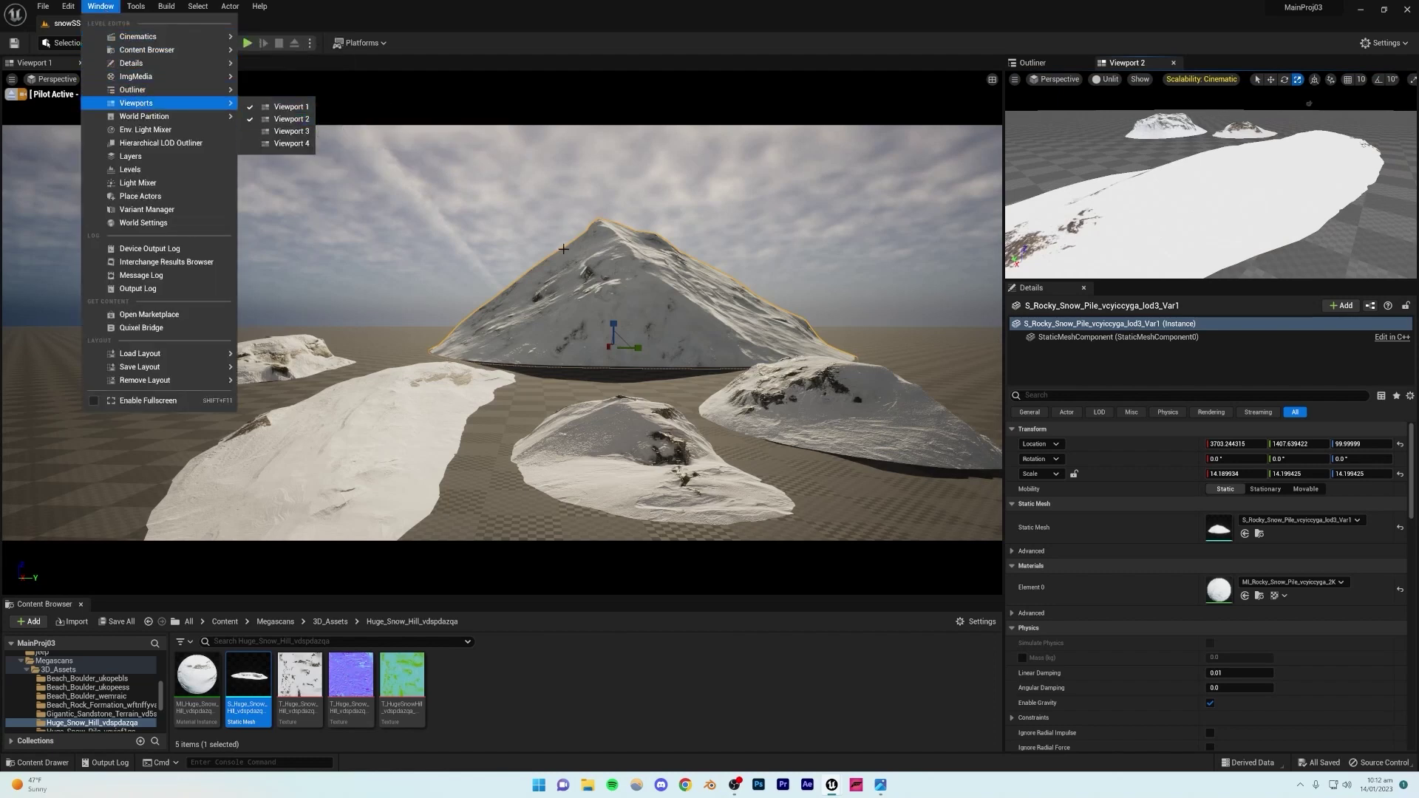
left_click(283, 121)
Step: Move the enlarged vcyiccyga mountain farther back to about X 9050 using the second viewport
right_click_drag(1203, 170, 1134, 207)
key("s")
right_click_drag(1212, 176, 1215, 231)
left_click(1185, 162)
right_click_drag(1187, 162, 1146, 138)
left_click(1270, 80)
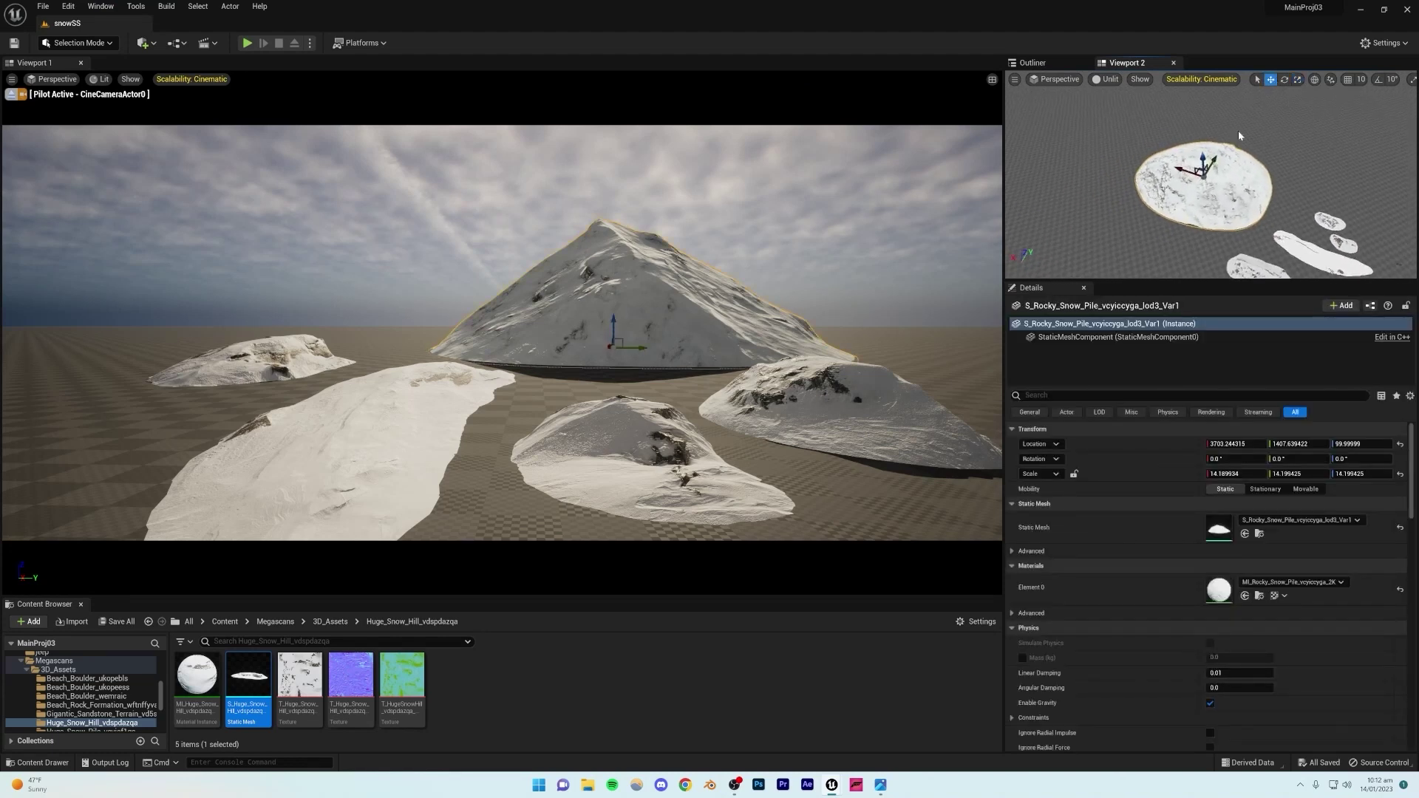
left_click_drag(1194, 169, 1078, 125)
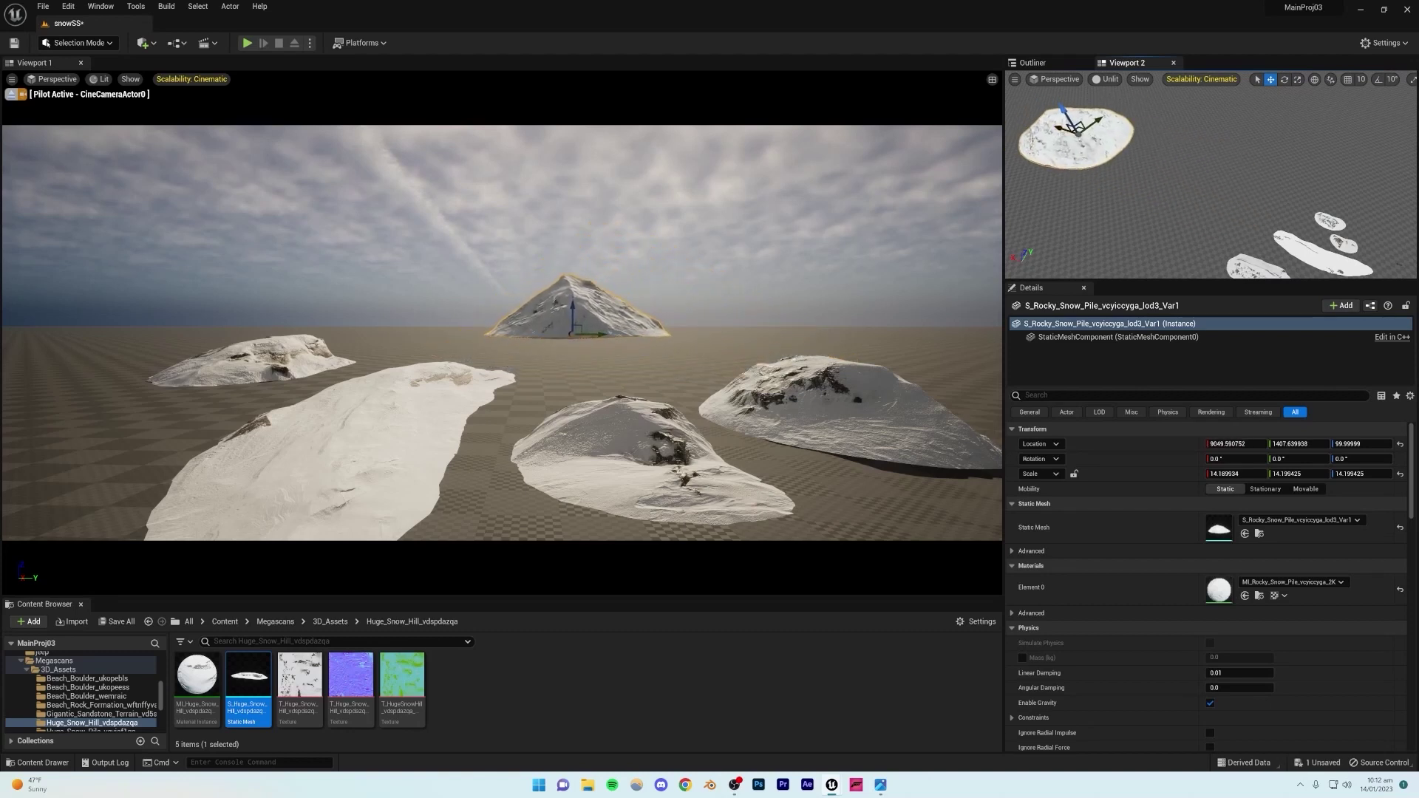
Step: Shift the vcyiccyga mountain to the right side of the shot, at about Y 7379, and save the level
key("f")
left_click_drag(1215, 147, 1288, 147)
key("ctrl+s")
middle_click_drag(1269, 192, 1156, 82)
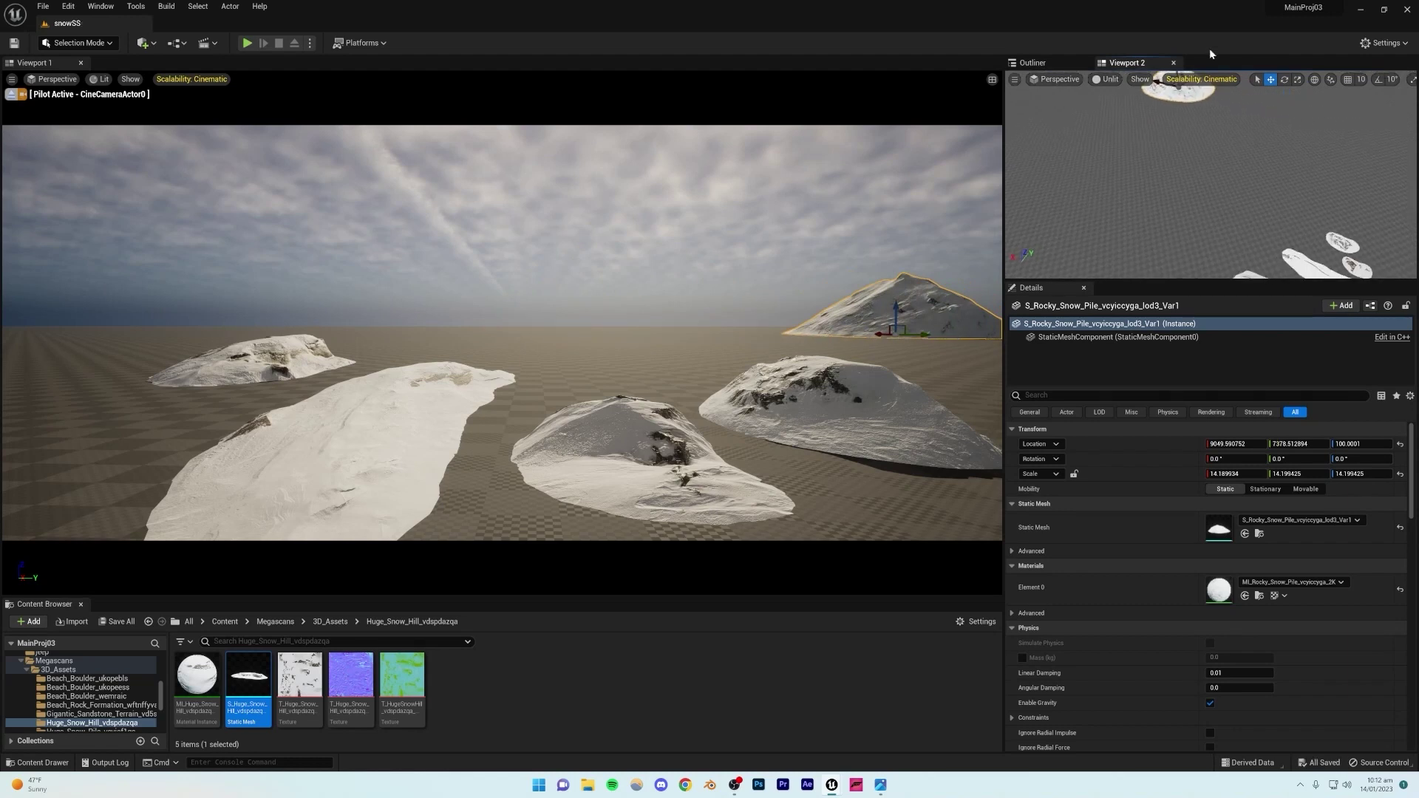
Step: Enlarge the right mountain uniformly to about 21.76 and reposition it at about X 12378, Y 8961, turned to about 334.5° around its vertical axis
left_click_drag(898, 334, 946, 321)
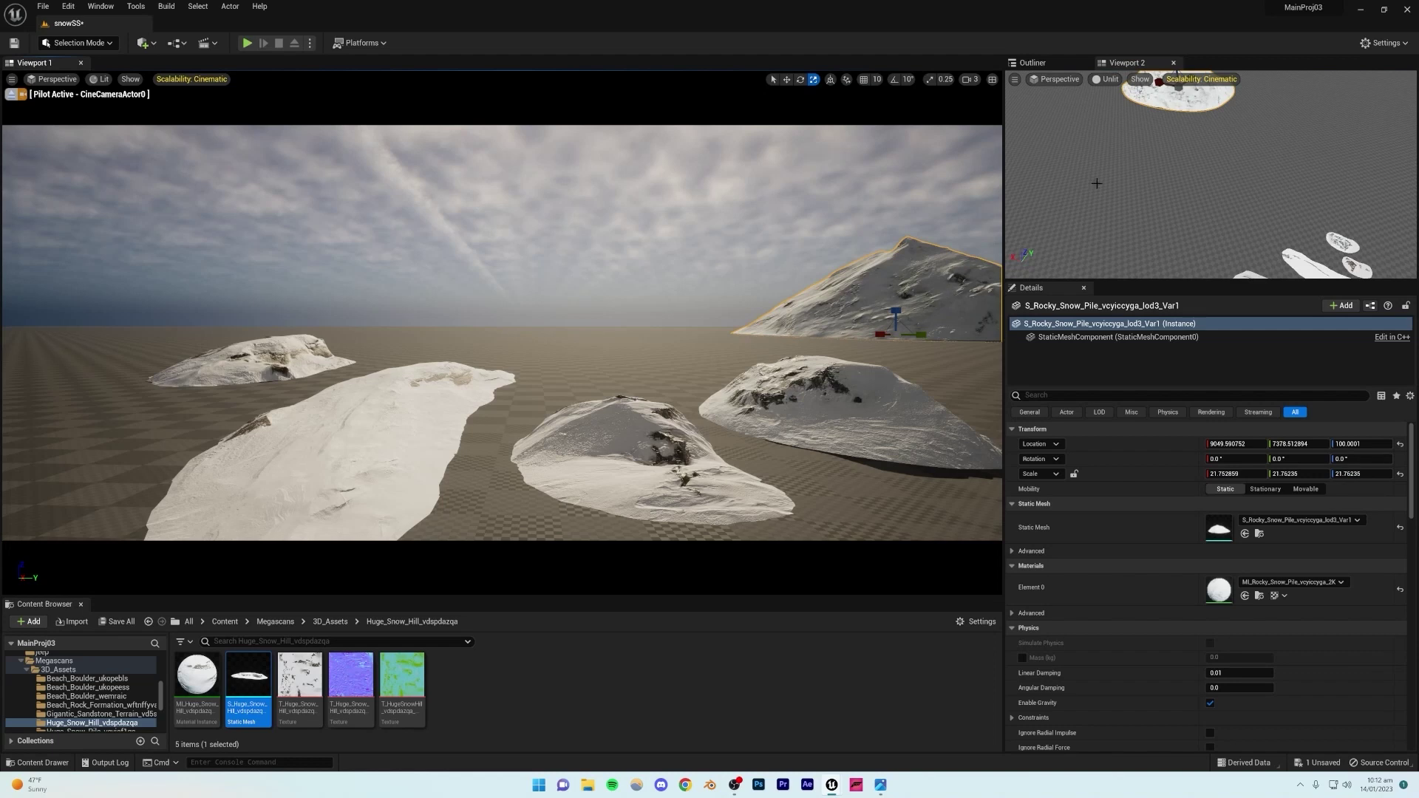
key("f")
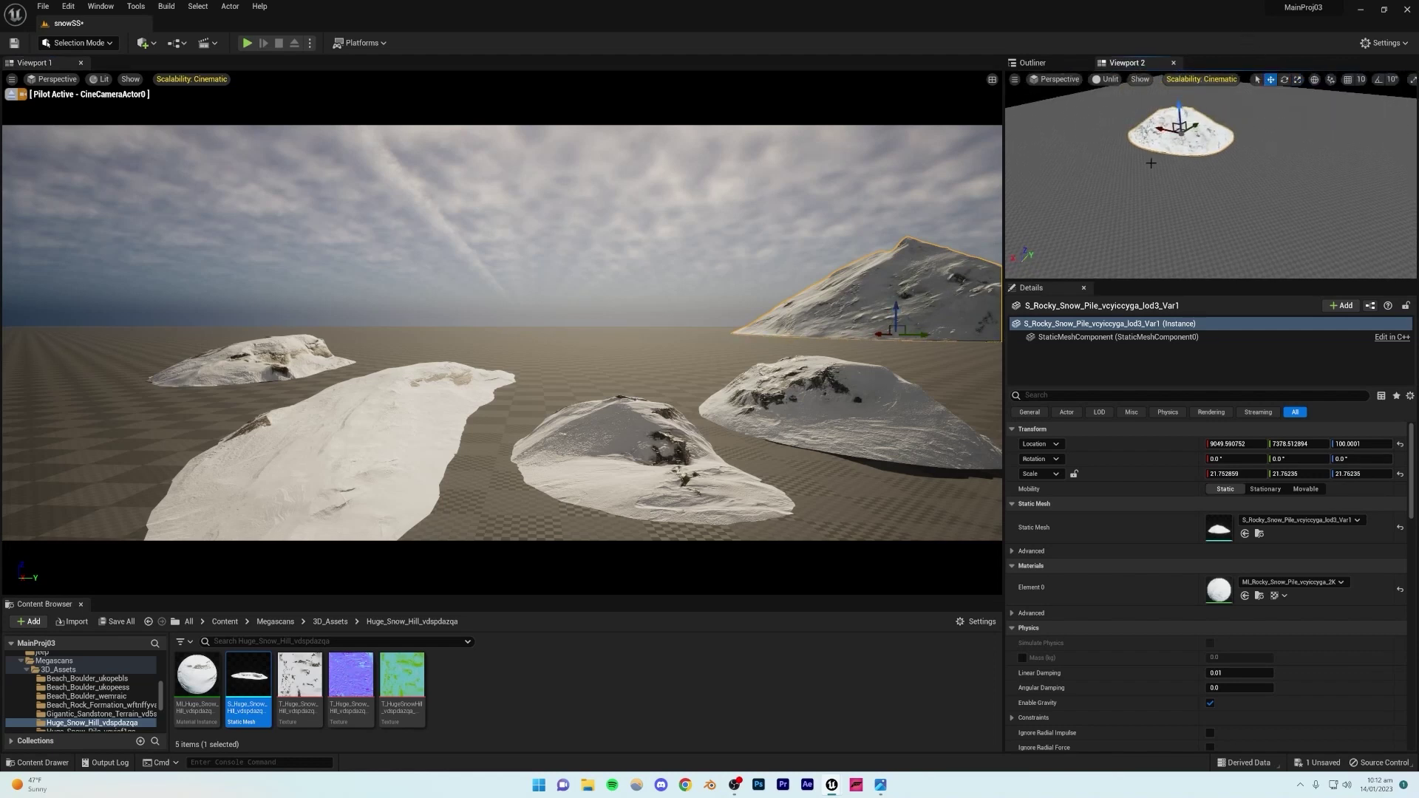
left_click_drag(1160, 131, 1144, 107)
left_click(1284, 79)
left_click(1270, 79)
right_click_drag(1150, 118, 1087, 113)
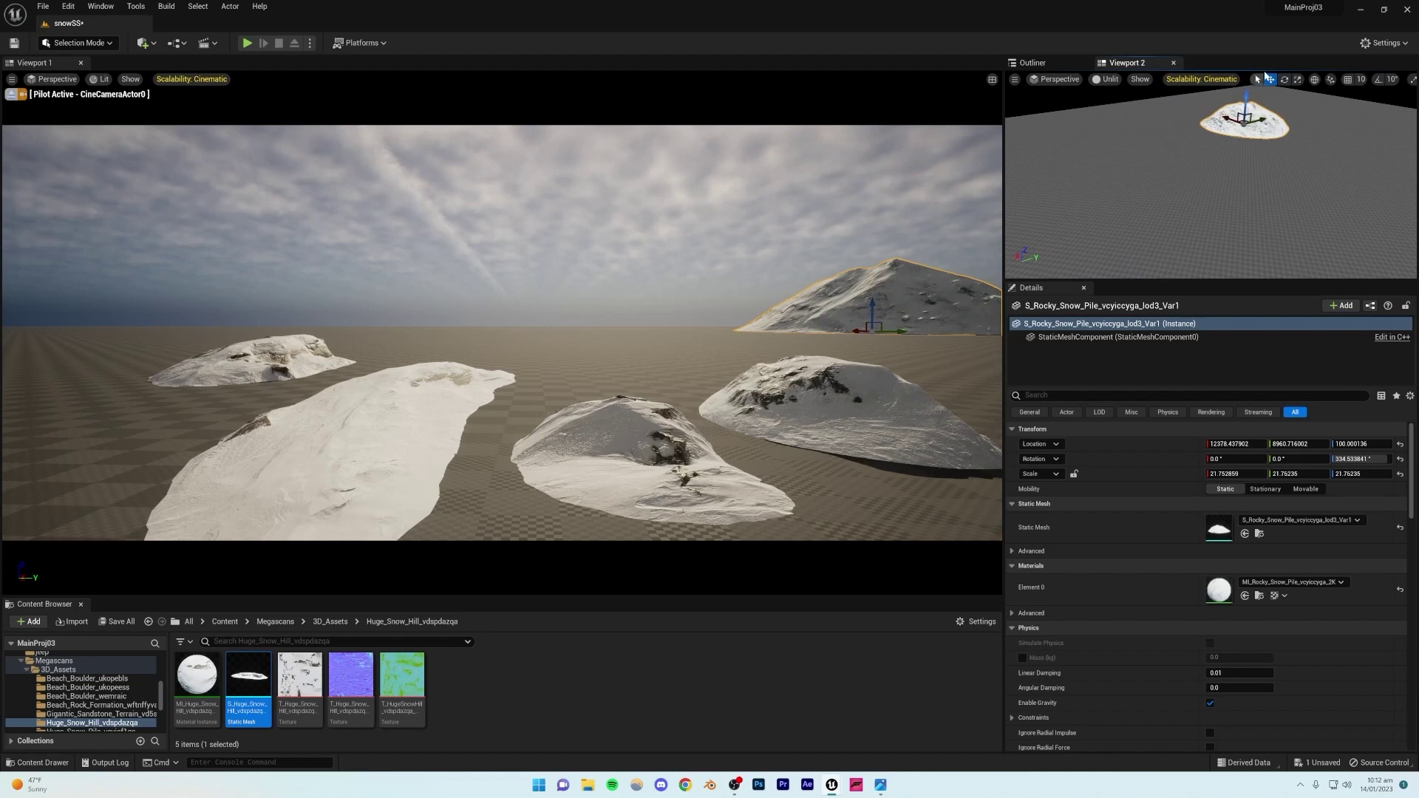
Step: Stretch the right mountain's height to a Z scale of about 31.8 and save the level
left_click(1297, 79)
left_click_drag(1245, 102, 1245, 76)
left_click(710, 240)
key("ctrl+s")
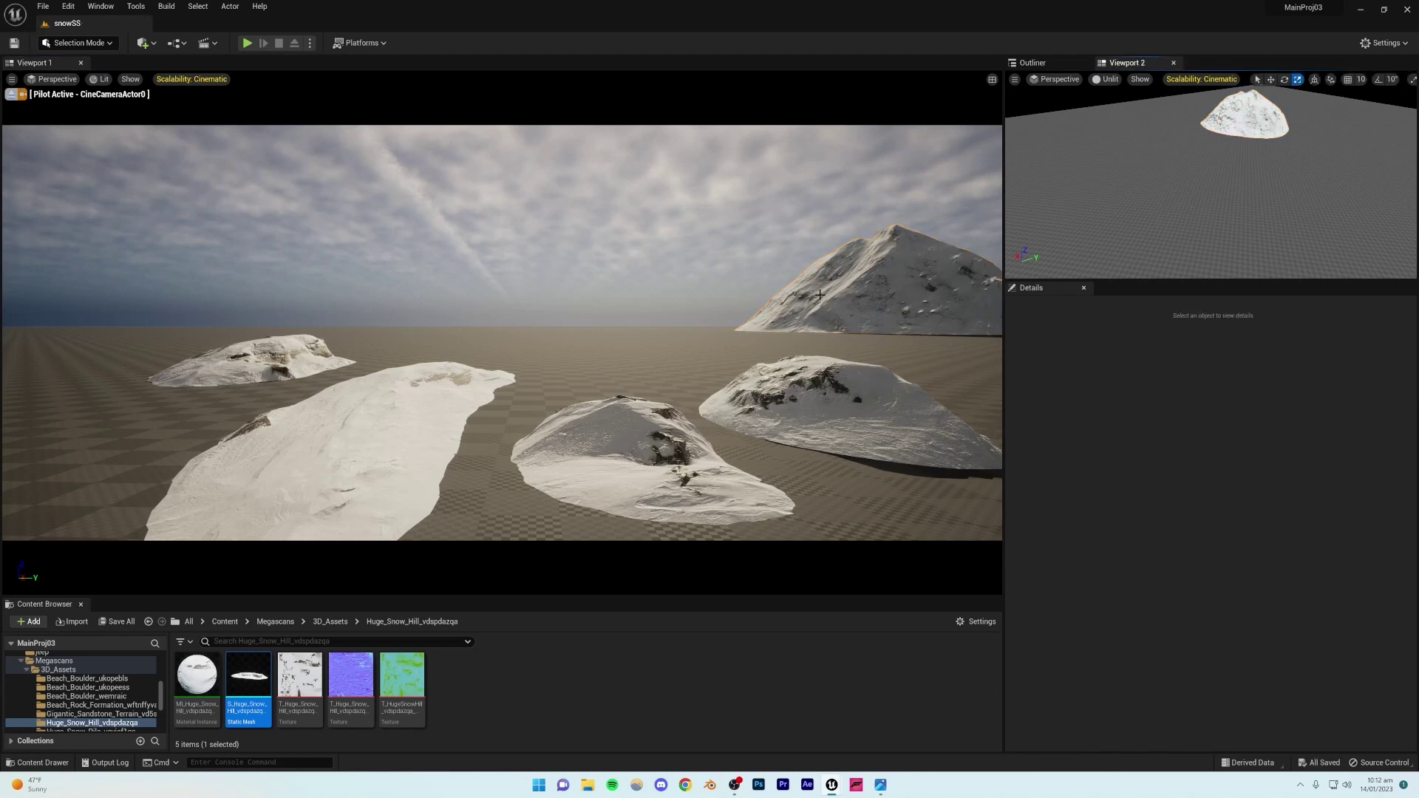
left_click(861, 293)
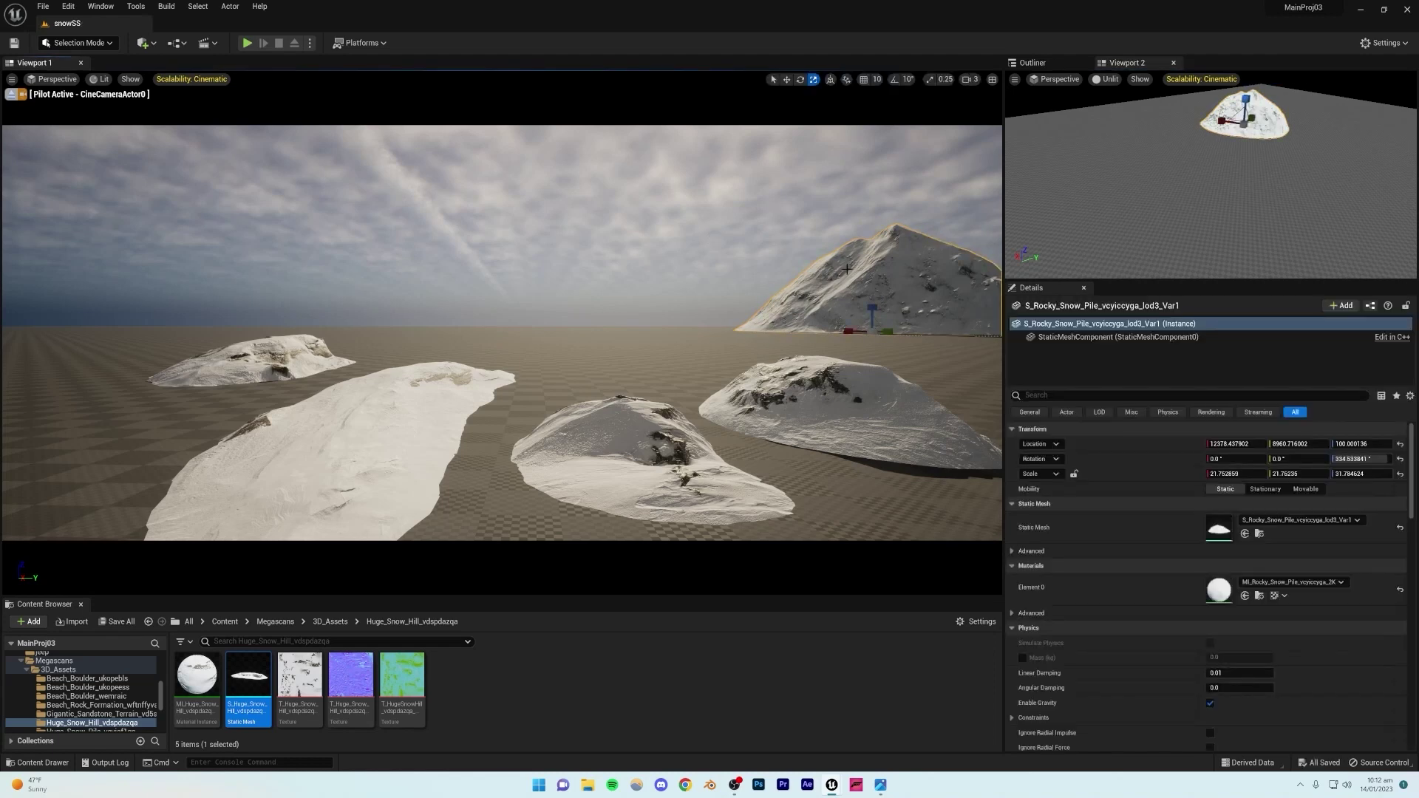
Step: Turn the Rocky_Snow_Pile_vcytca0fa mesh around its vertical axis and move it to the far left background, about X 5241, Y -5145
left_click(864, 411)
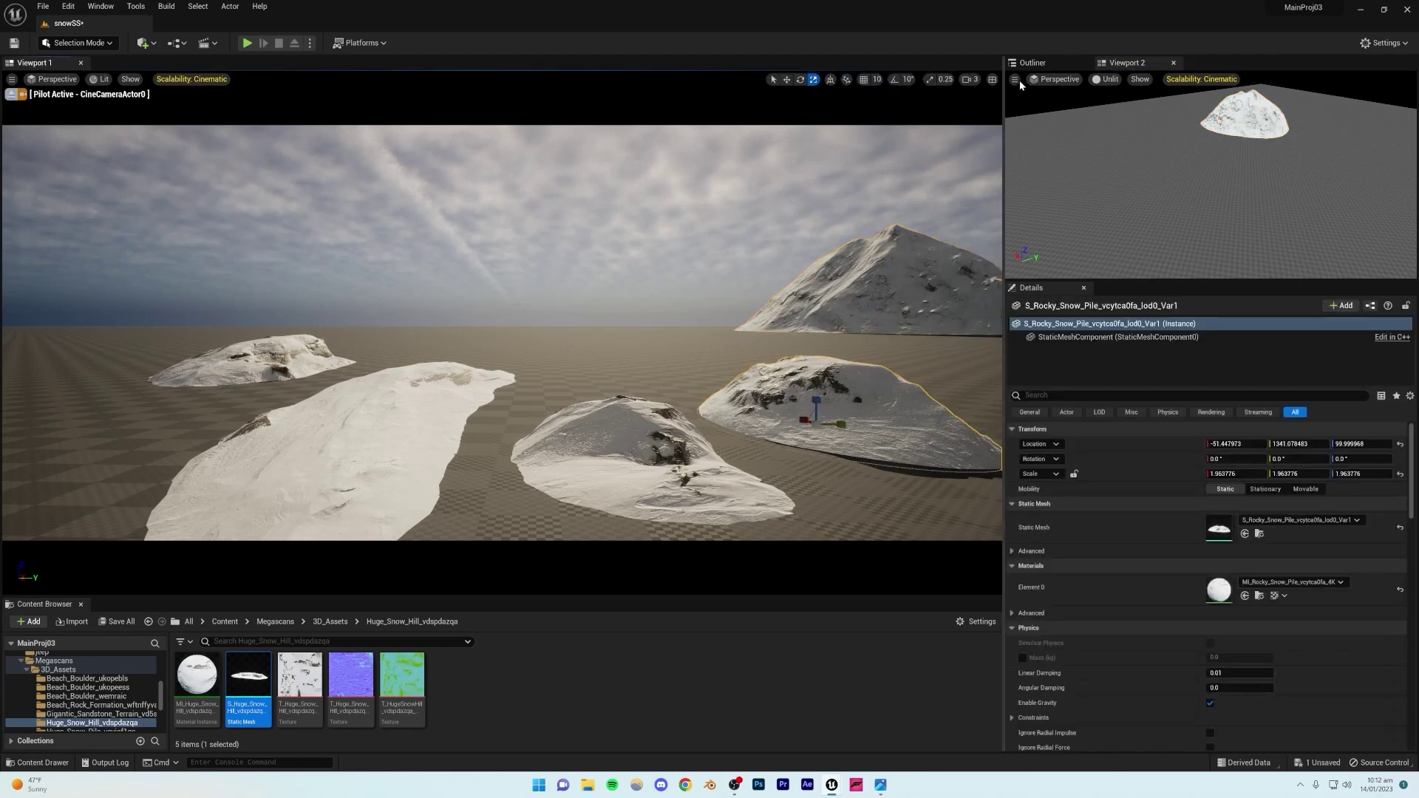
left_click(799, 79)
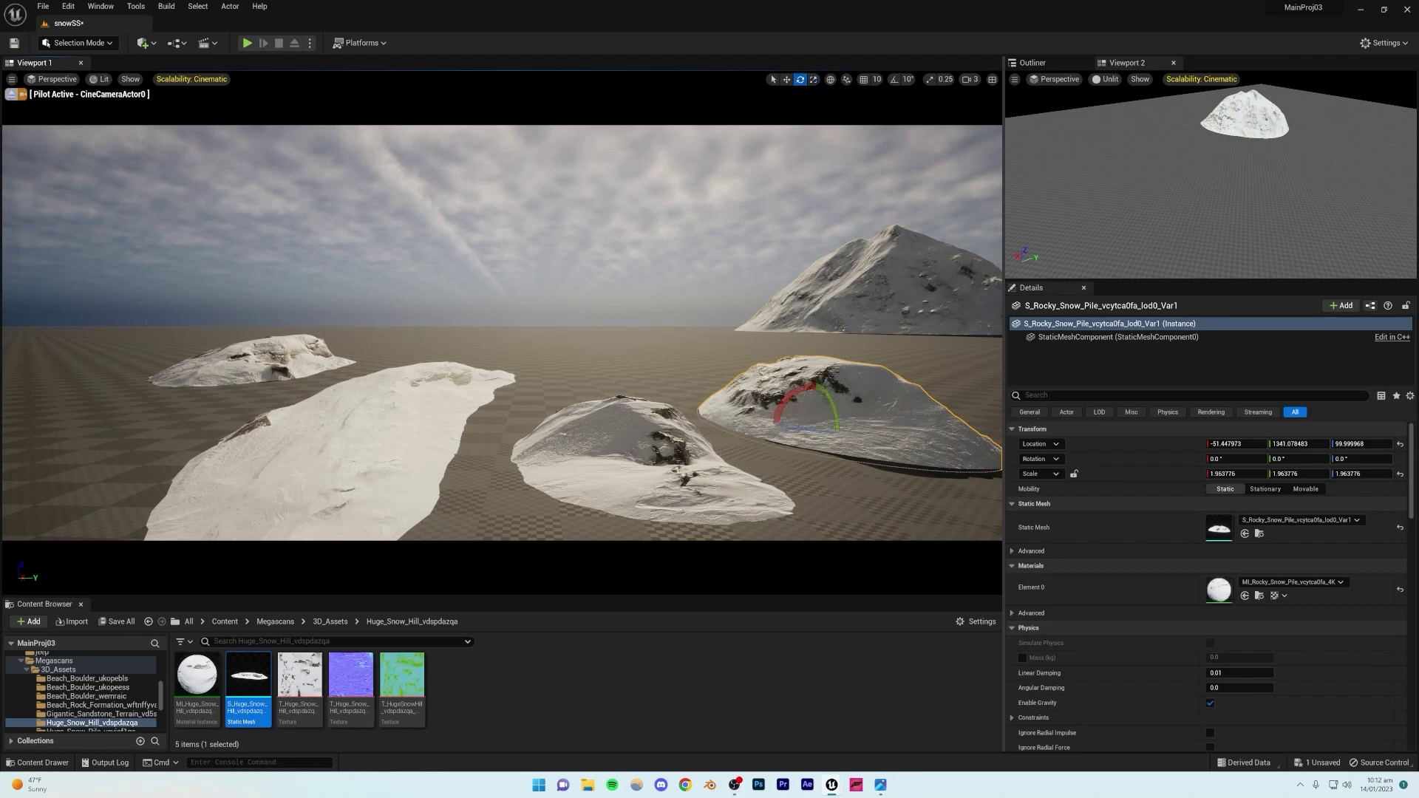
right_click_drag(768, 427, 780, 427)
left_click_drag(772, 427, 828, 427)
left_click(787, 79)
right_click_drag(784, 296, 764, 297)
right_click_drag(828, 407, 833, 404)
left_click_drag(844, 425, 622, 280)
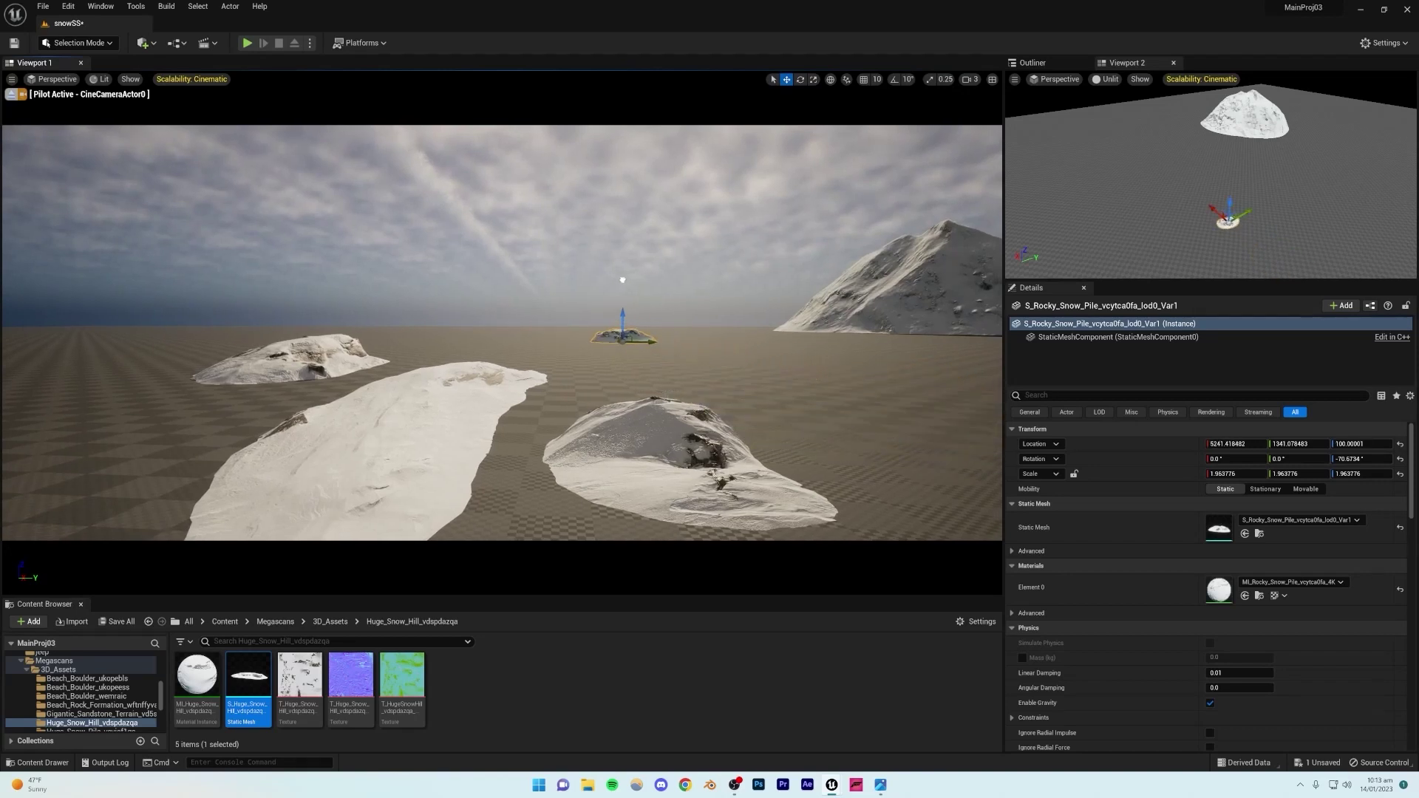
left_click_drag(651, 337, 268, 295)
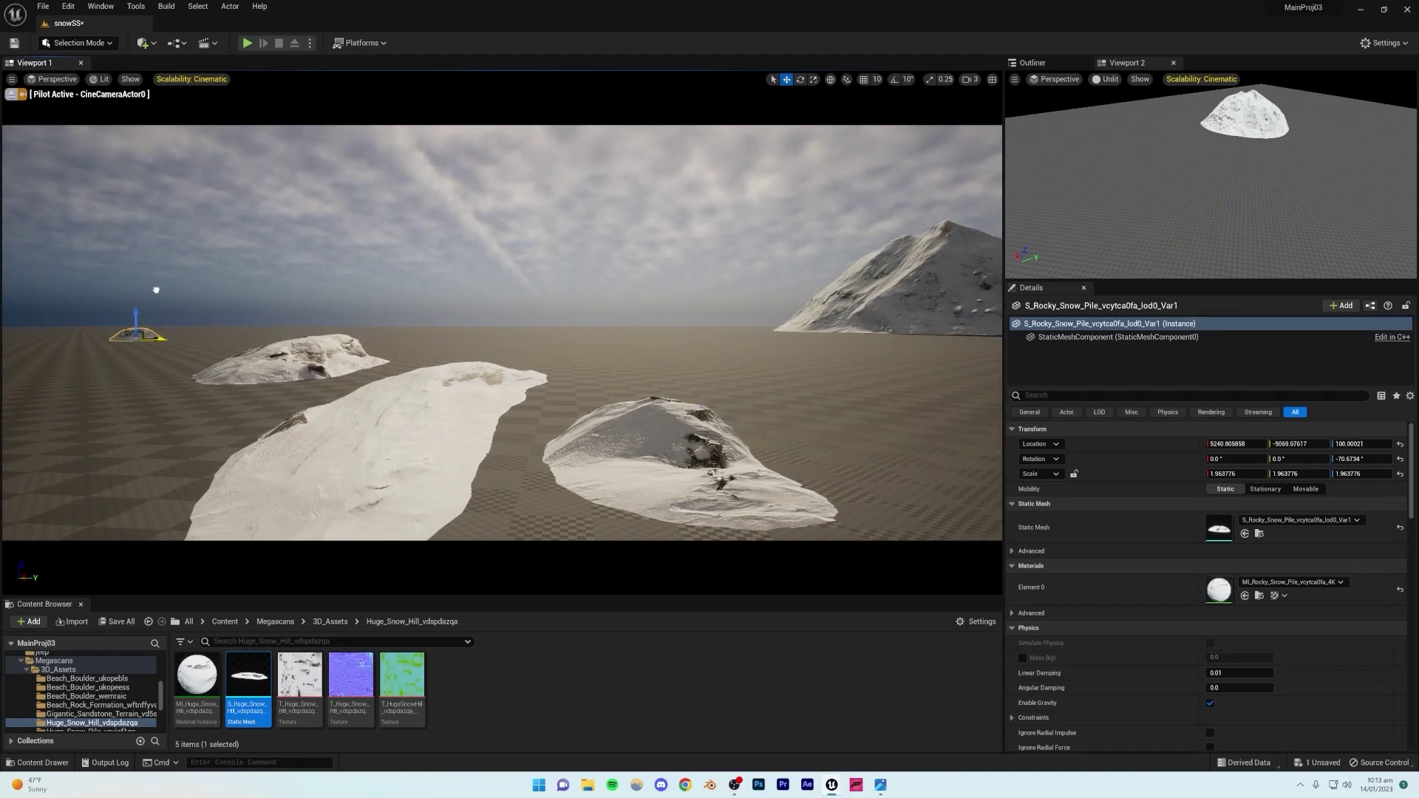
Step: Scale the vcytca0fa pile uniformly to about 18.2 to form the left mountain
left_click(813, 80)
right_click_drag(1212, 170, 1234, 102)
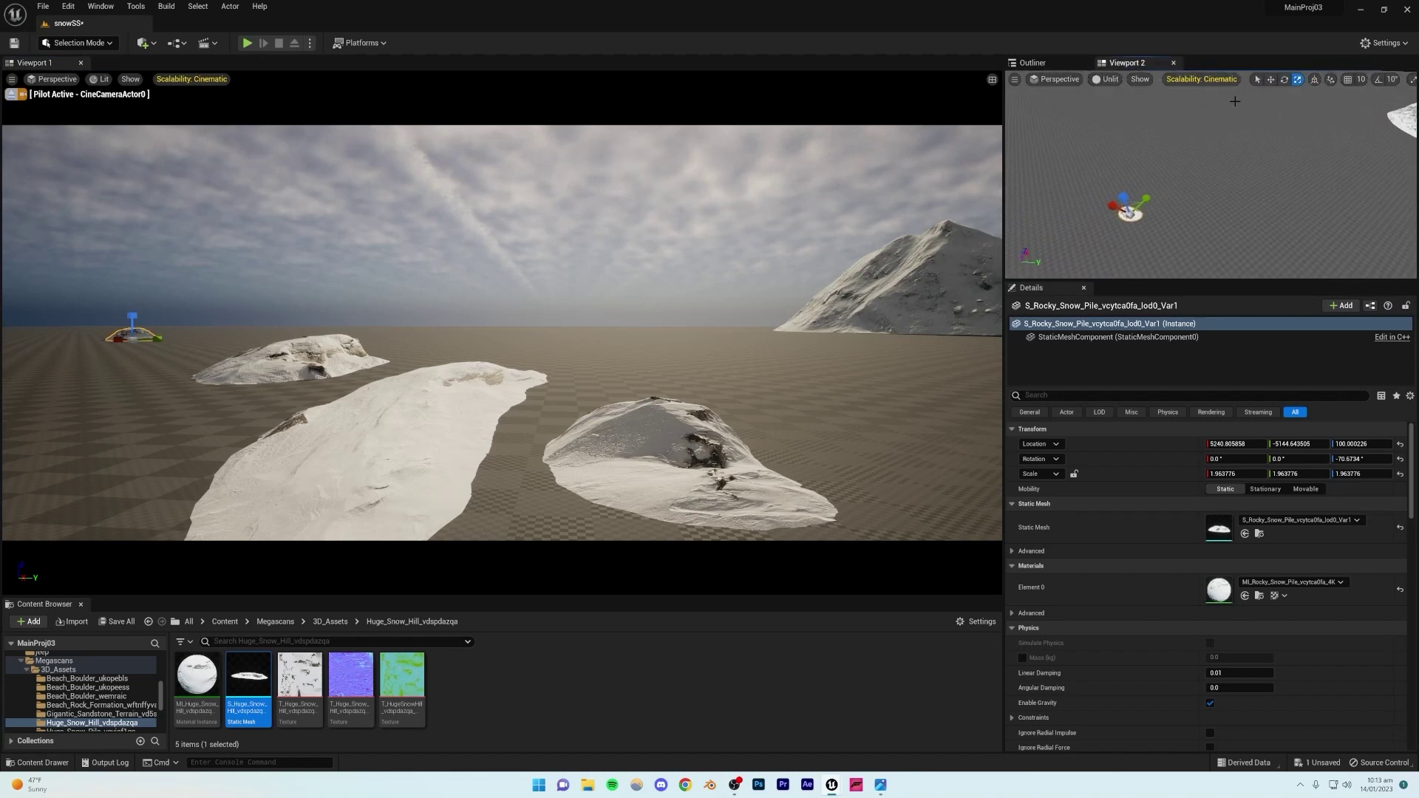
left_click_drag(130, 338, 181, 310)
Step: Rotate the left mountain to about -107.4° around its vertical axis and move it back to about X 10700, Y -9354
left_click(800, 79)
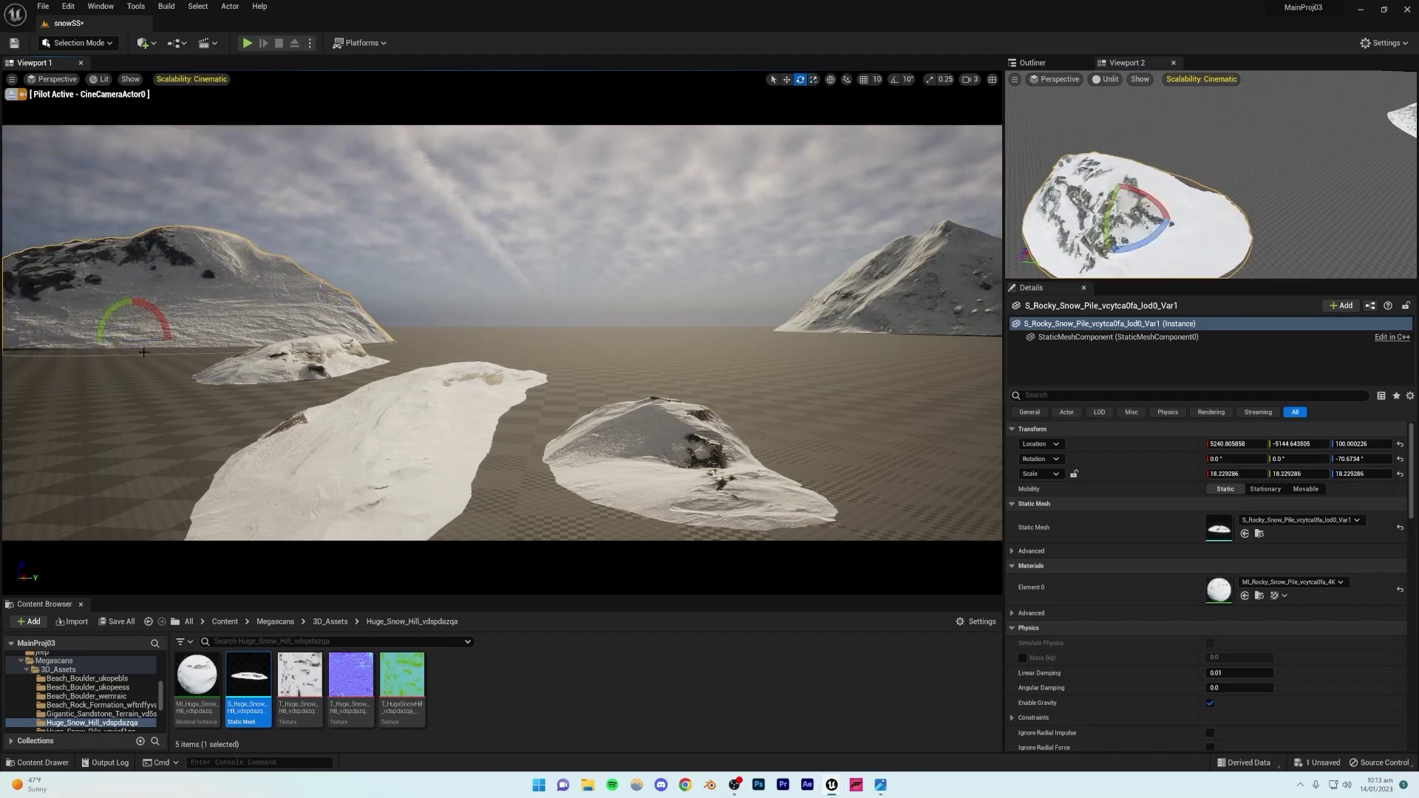
left_click_drag(143, 343, 269, 277)
right_click_drag(1201, 260, 1234, 259)
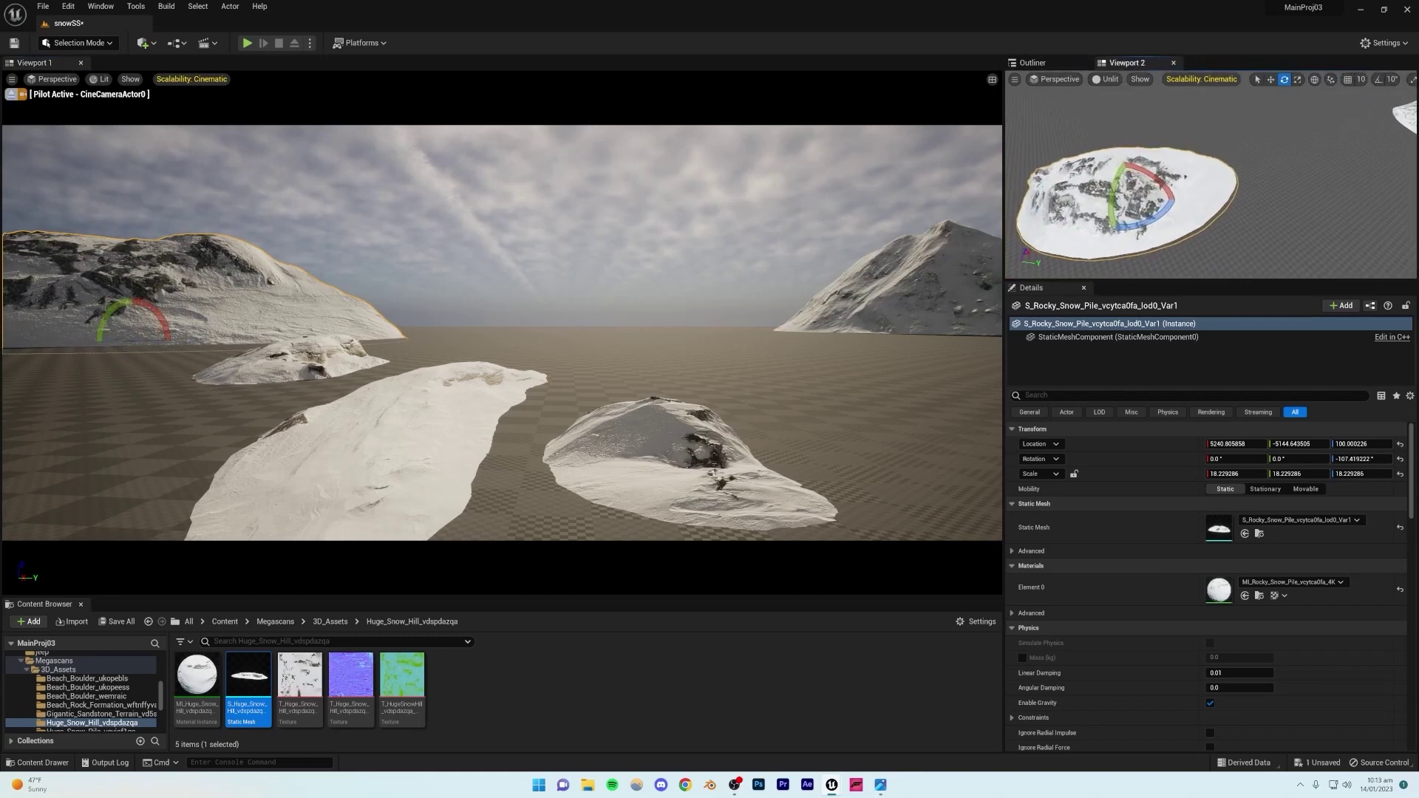
left_click(1269, 80)
left_click_drag(1144, 183, 1139, 114)
Step: Stretch the left mountain's height to a Z scale of about 27.9 and save the level
right_click_drag(1154, 190, 1129, 181)
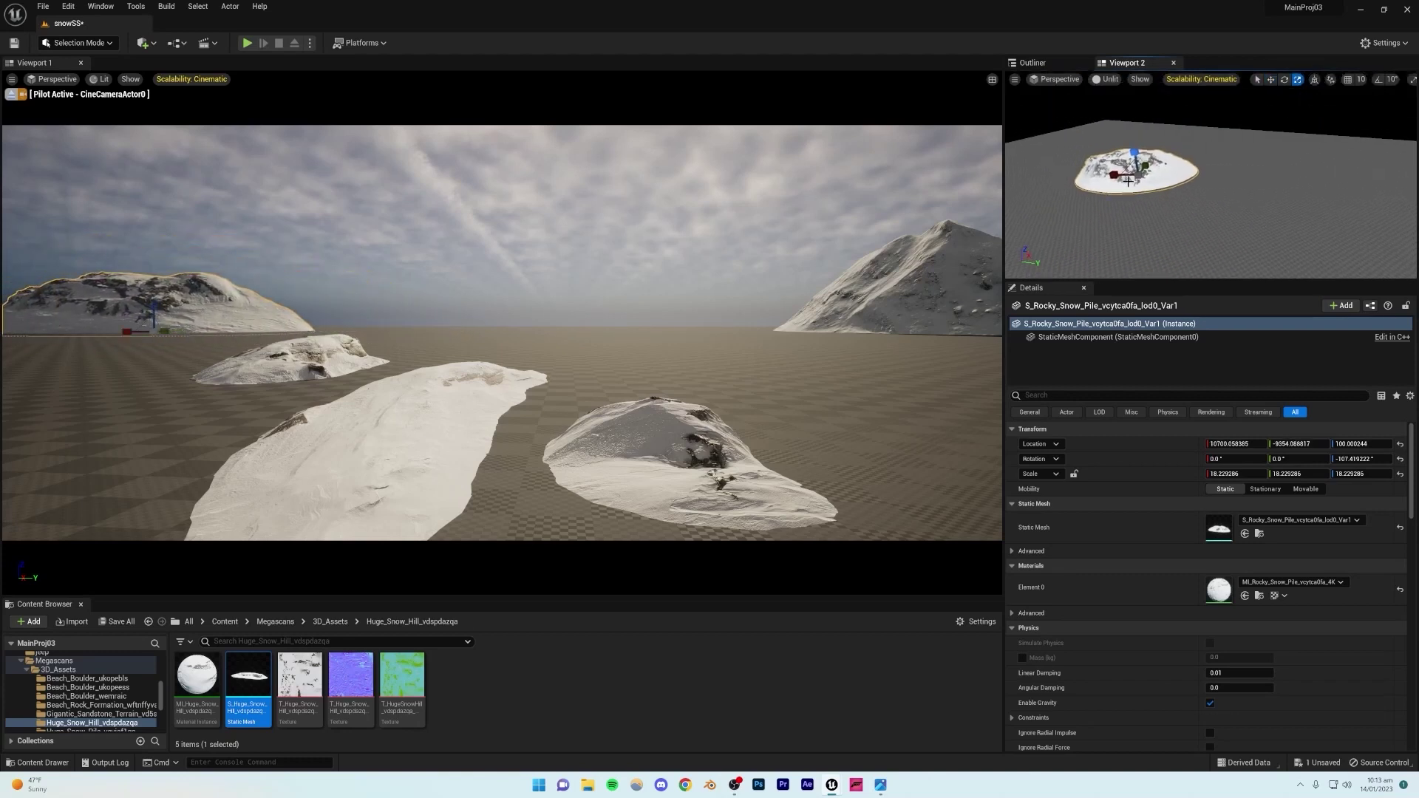
left_click_drag(1133, 151, 1134, 123)
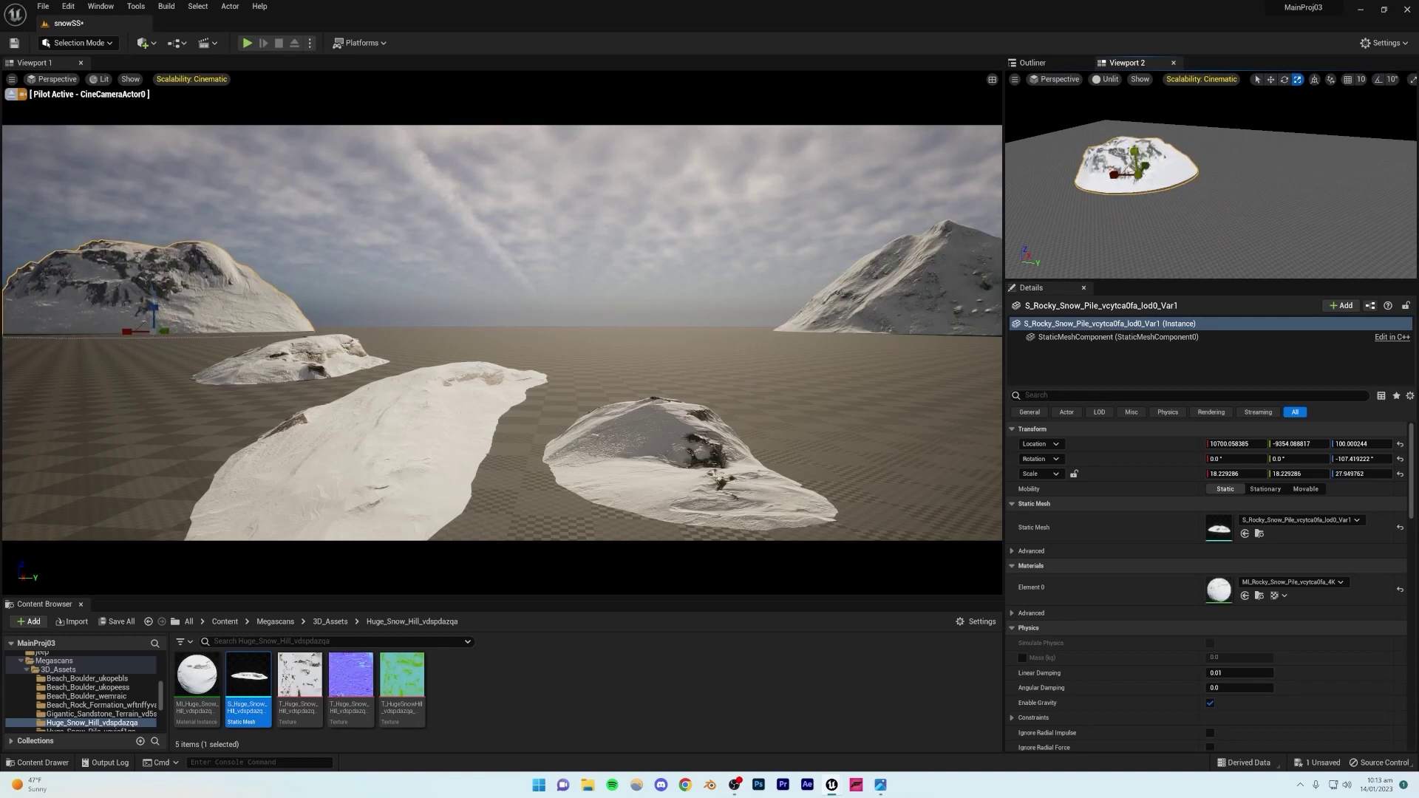
left_click(448, 300)
key("ctrl+s")
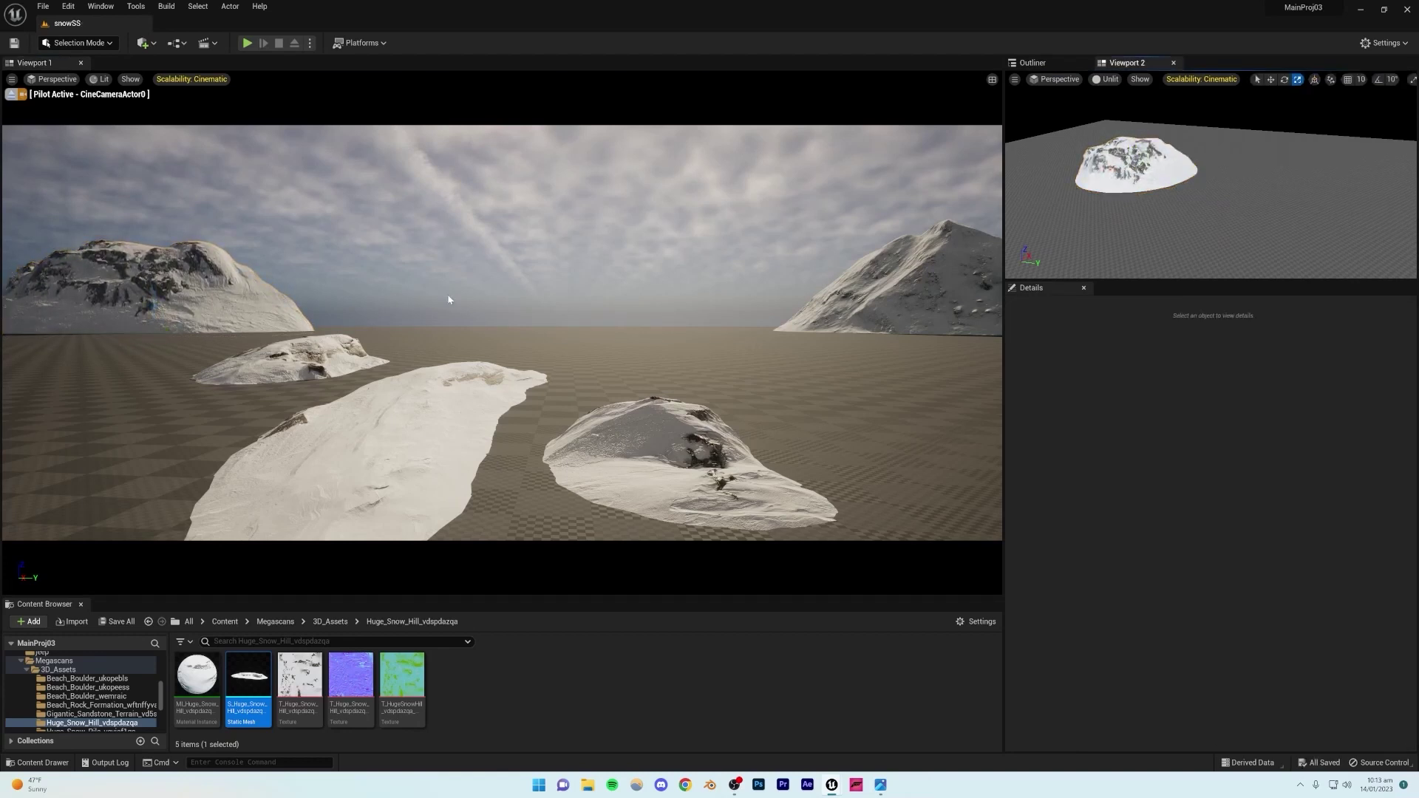
Step: Tilt the piloted camera up slightly and stretch the right mountain to an X scale of about 35.7
right_click_drag(521, 330, 521, 307)
left_click(858, 333)
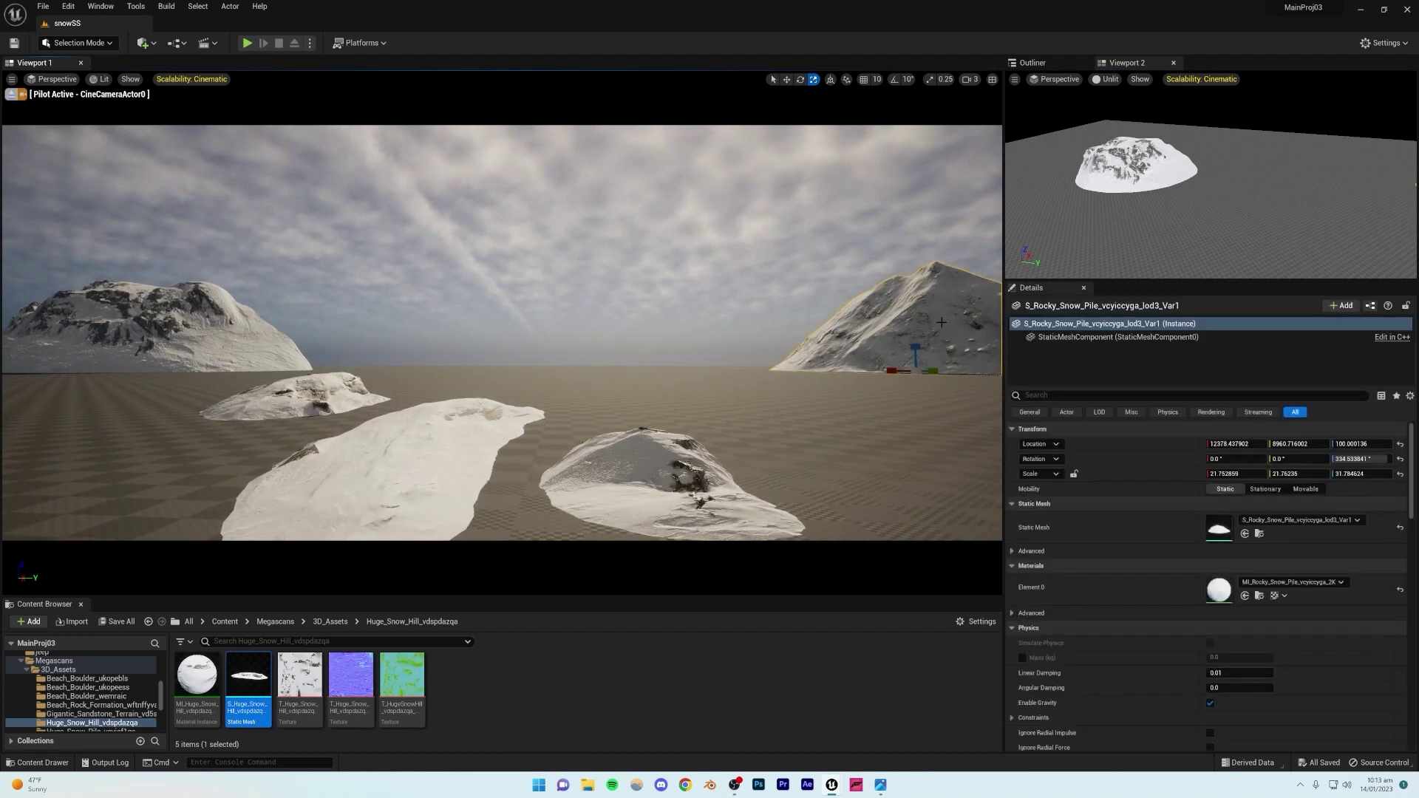
left_click_drag(887, 372, 809, 372)
Step: Move the right mountain farther back to about X 14487 and save the level
key("w")
left_click_drag(909, 366, 858, 362)
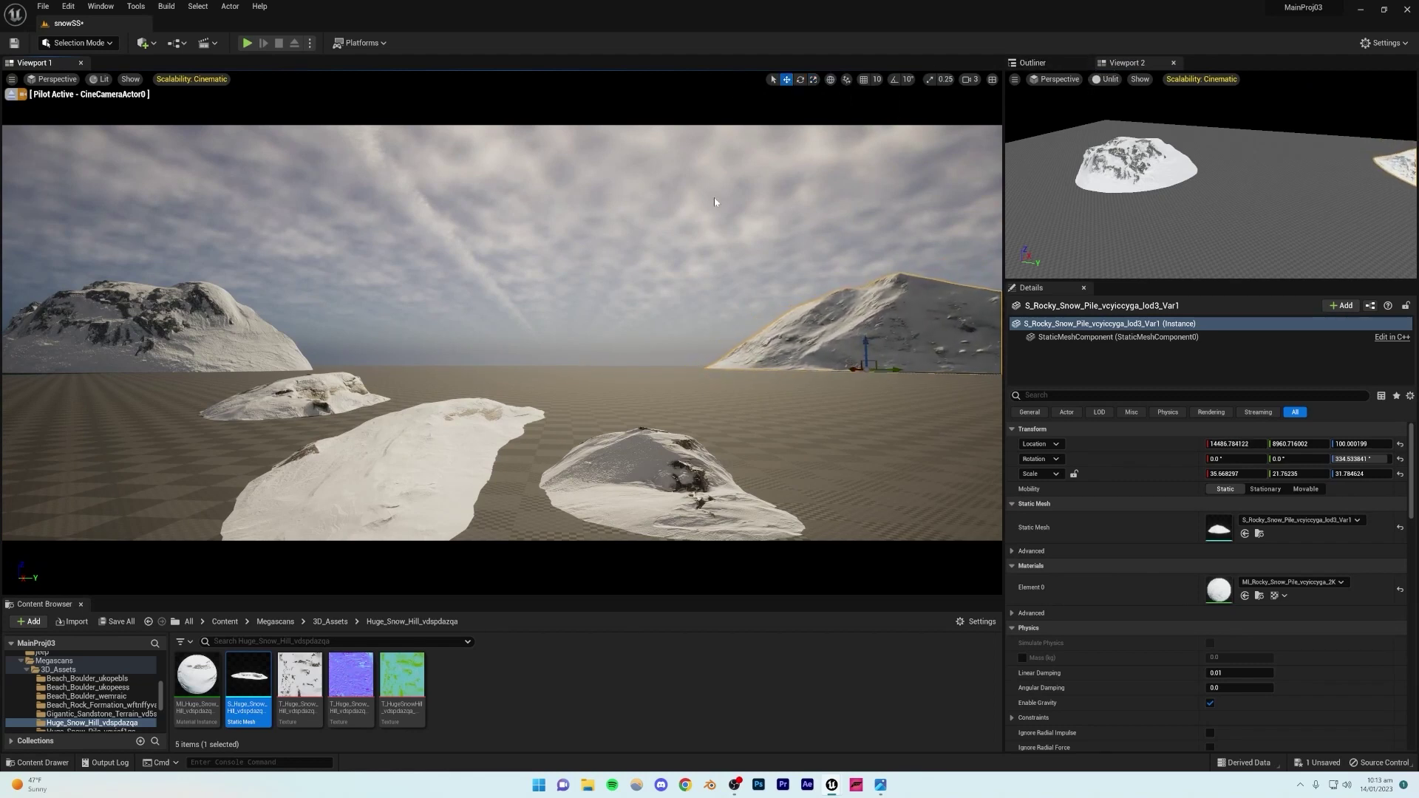
left_click(692, 280)
key("ctrl+s")
Step: Enlarge the left mountain so it extends past the frame's left edge, and save the level
left_click(167, 340)
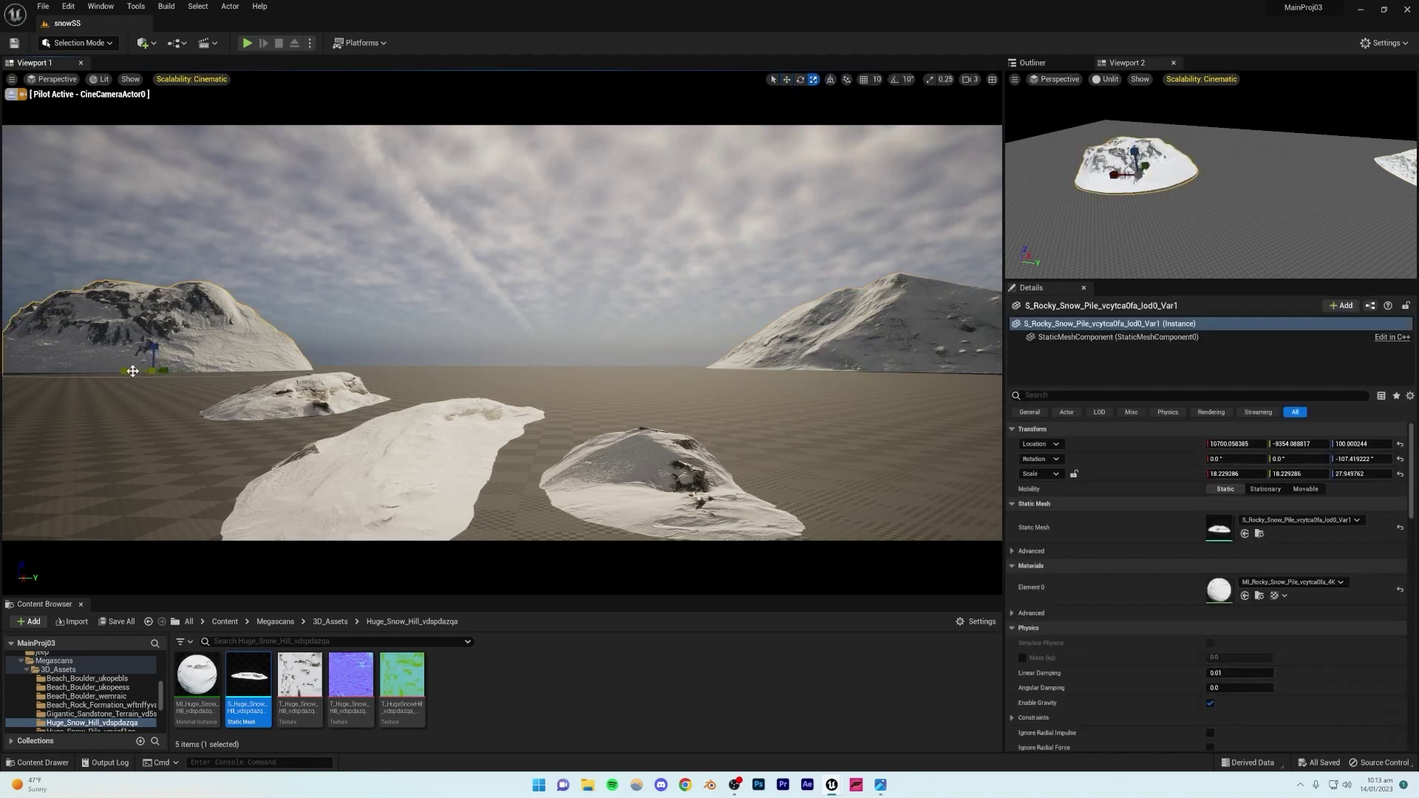
left_click_drag(163, 374, 251, 374)
left_click_drag(124, 373, 154, 334)
left_click(404, 233)
key("ctrl+s")
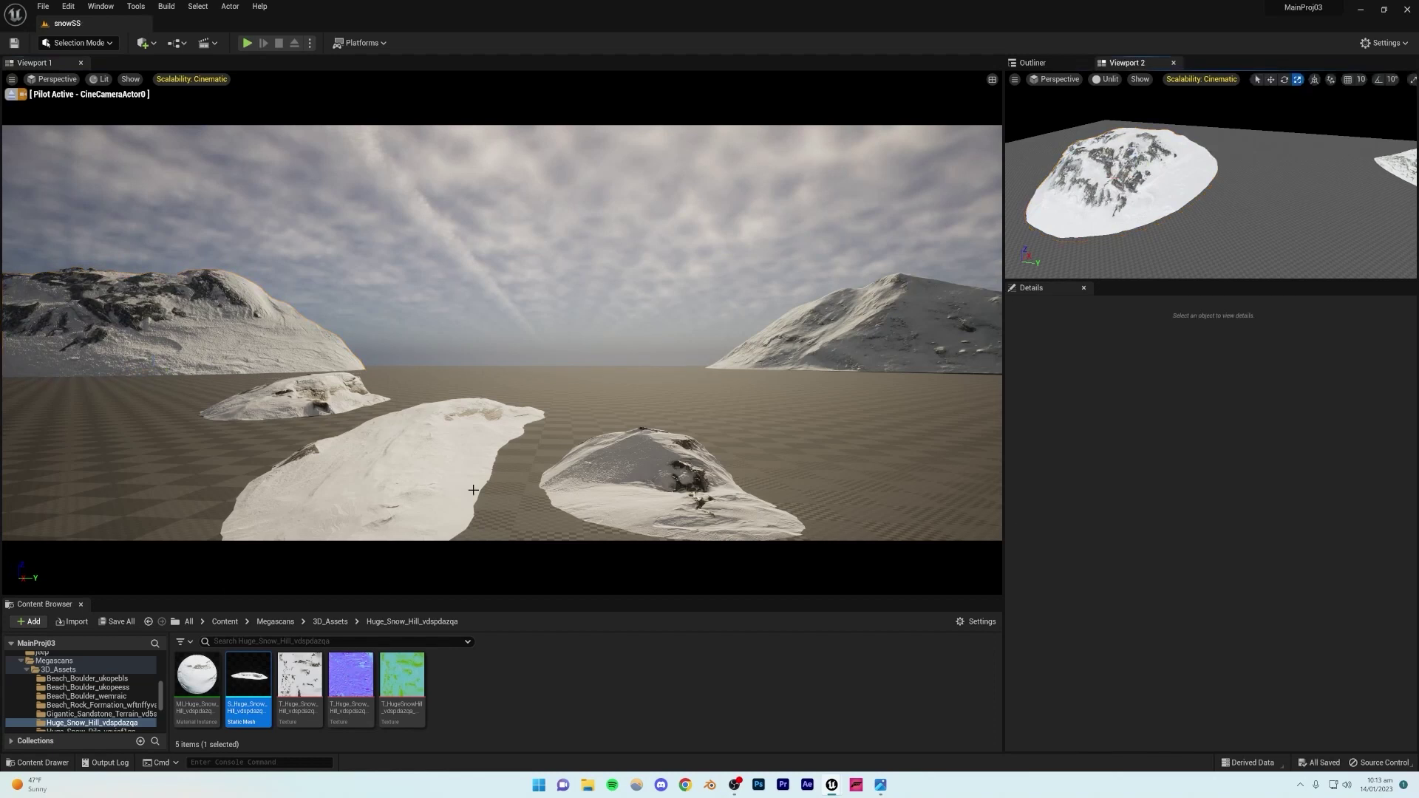
Step: Rotate the Snow_Embankment_vcwjeh2fa mesh in the right foreground around its vertical axis
left_click(617, 489)
left_click(800, 79)
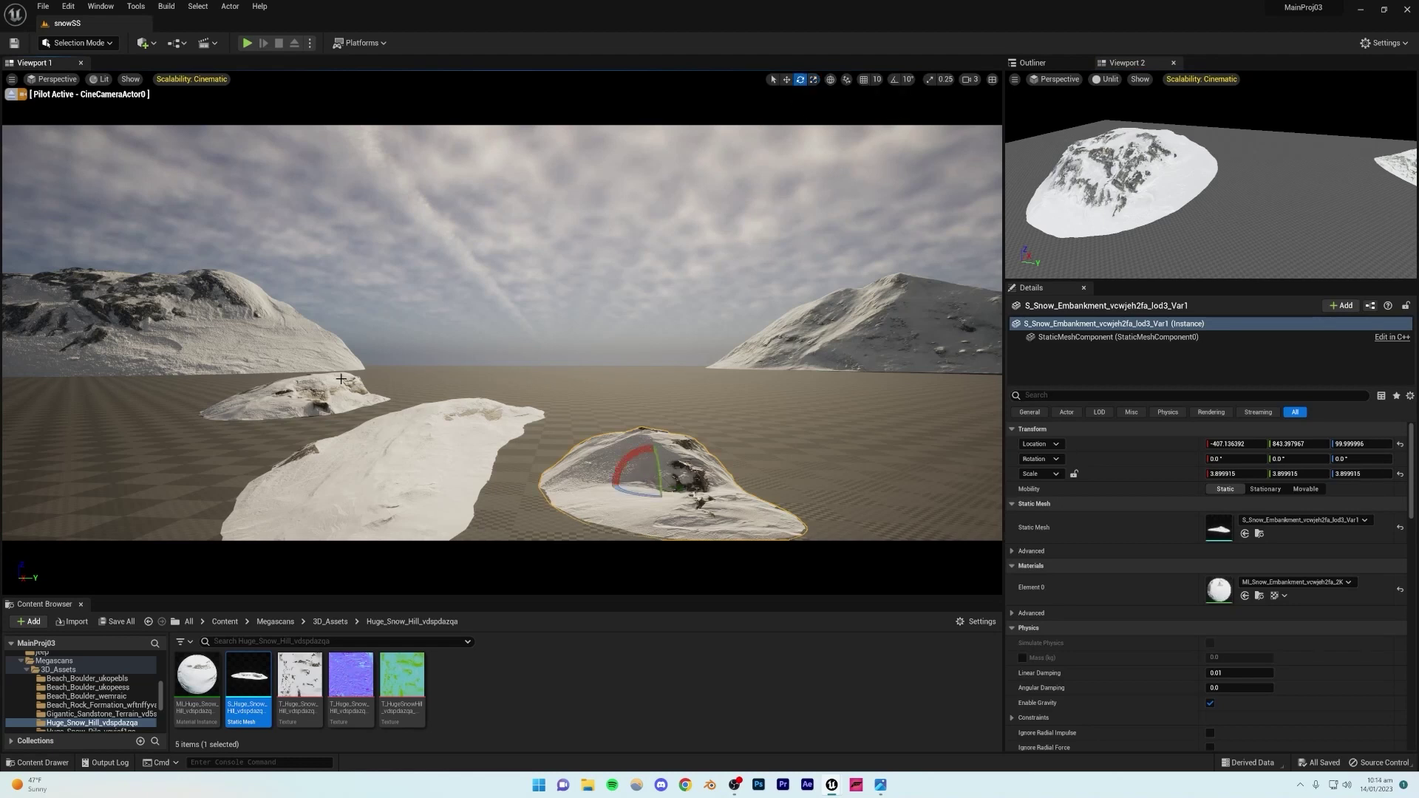
left_click_drag(625, 498, 694, 501)
Step: Rotate the Huge_Snow_Hill mesh to about -318.3° around its vertical axis and move it back to about X 4677, Y -3542
left_click(286, 404)
mouse_move(314, 408)
left_mouse_down()
mouse_move(362, 409)
mouse_move(306, 416)
left_mouse_up()
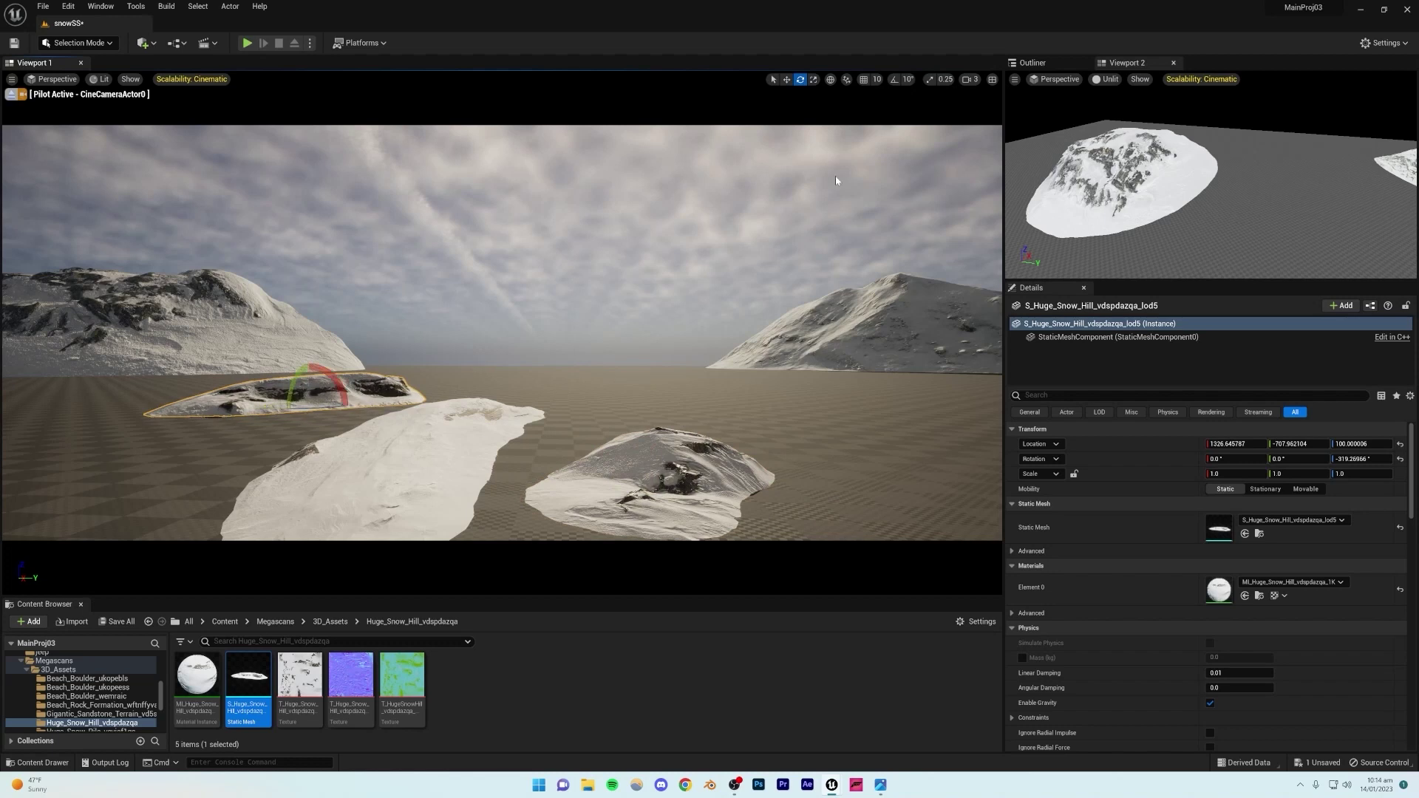
right_click_drag(1246, 182, 1245, 135)
left_click(1269, 79)
left_click_drag(1255, 236, 1212, 97)
right_click_drag(1212, 97, 1210, 70)
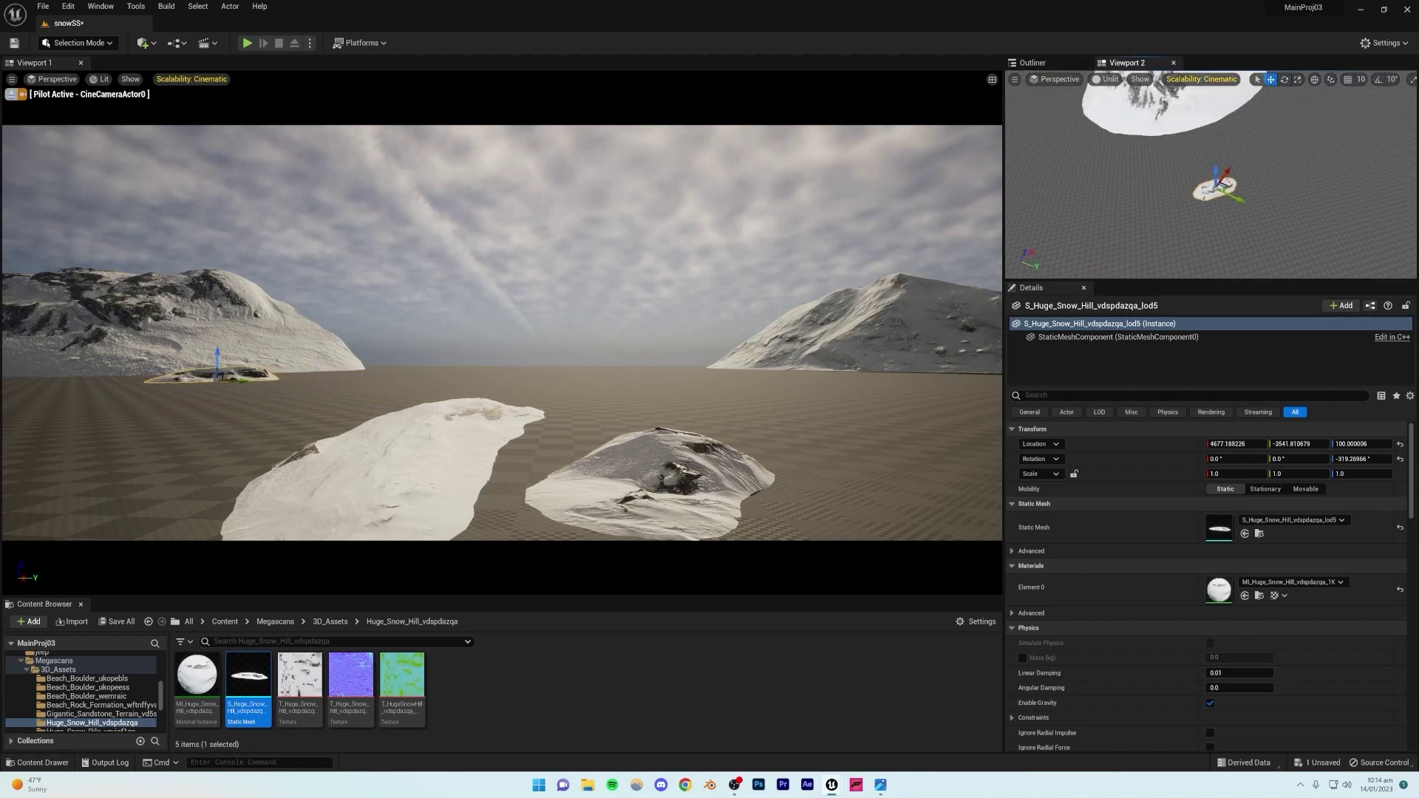
Step: Move the Huge_Snow_Hill mesh farther back to about X 12957, Y -4717 and scale it uniformly to about 5.32
left_click_drag(1226, 188, 1259, 113)
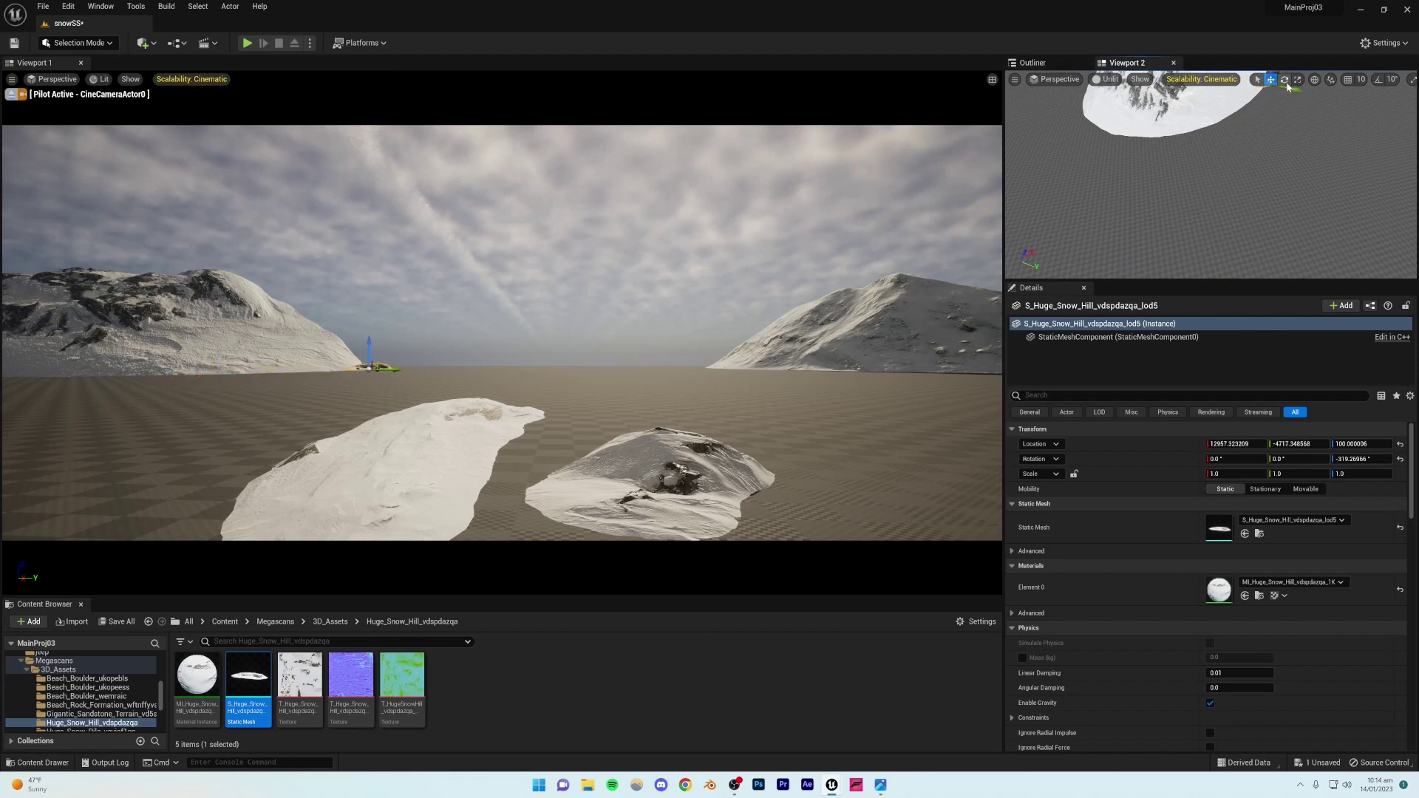
left_click(851, 135)
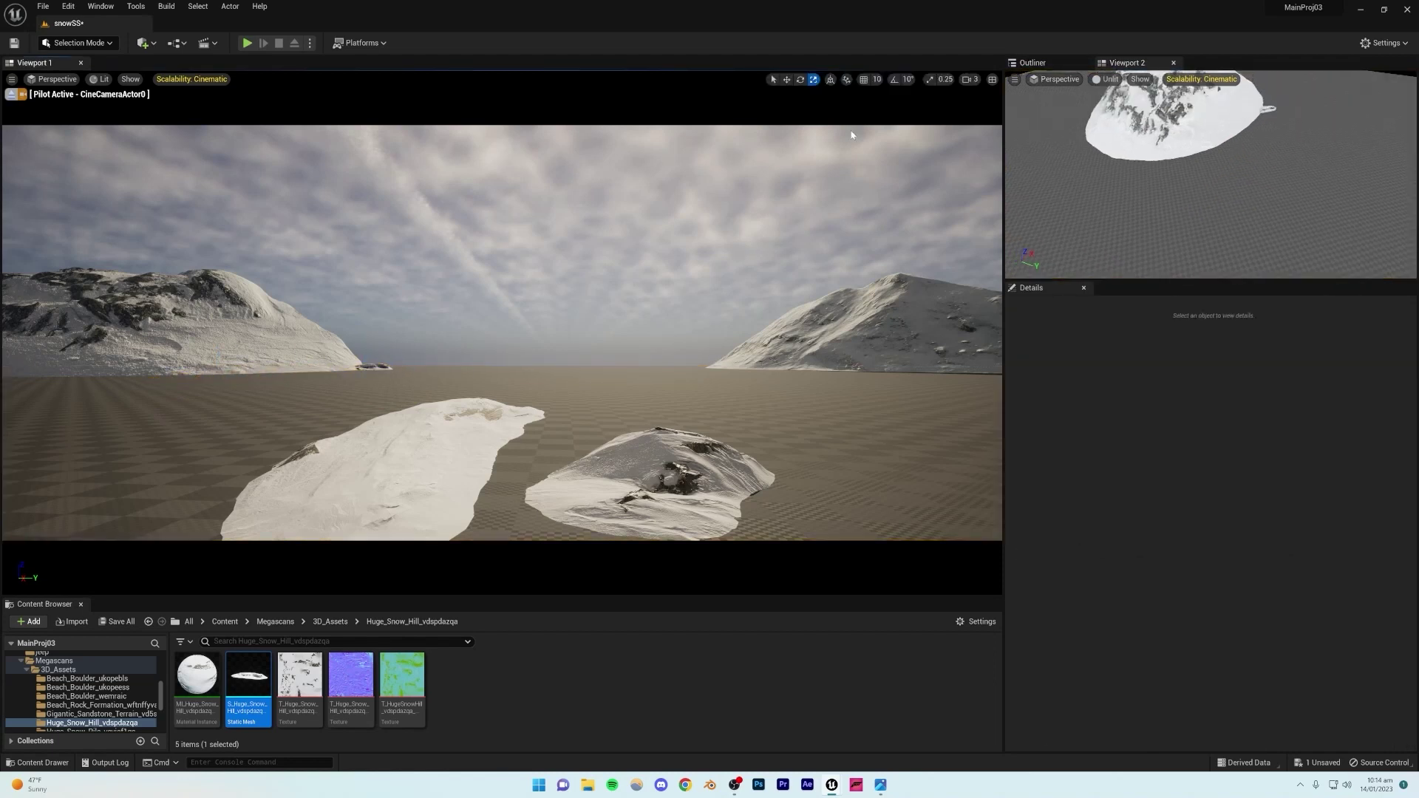
left_click(381, 363)
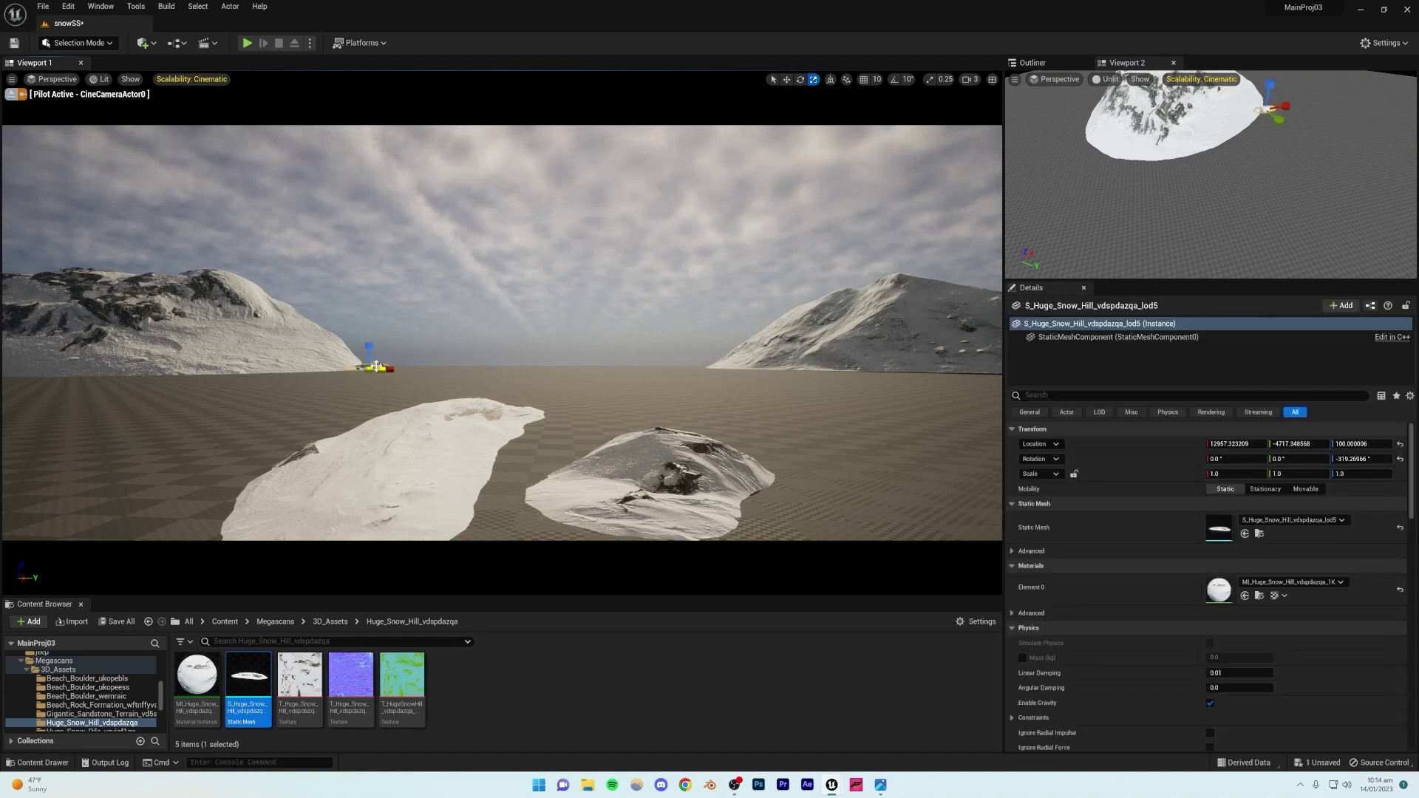
left_click_drag(369, 367, 422, 355)
Step: Widen the second viewport and raise its camera speed to 5
right_click_drag(1230, 213, 1298, 128)
right_click_drag(1247, 178, 1147, 140)
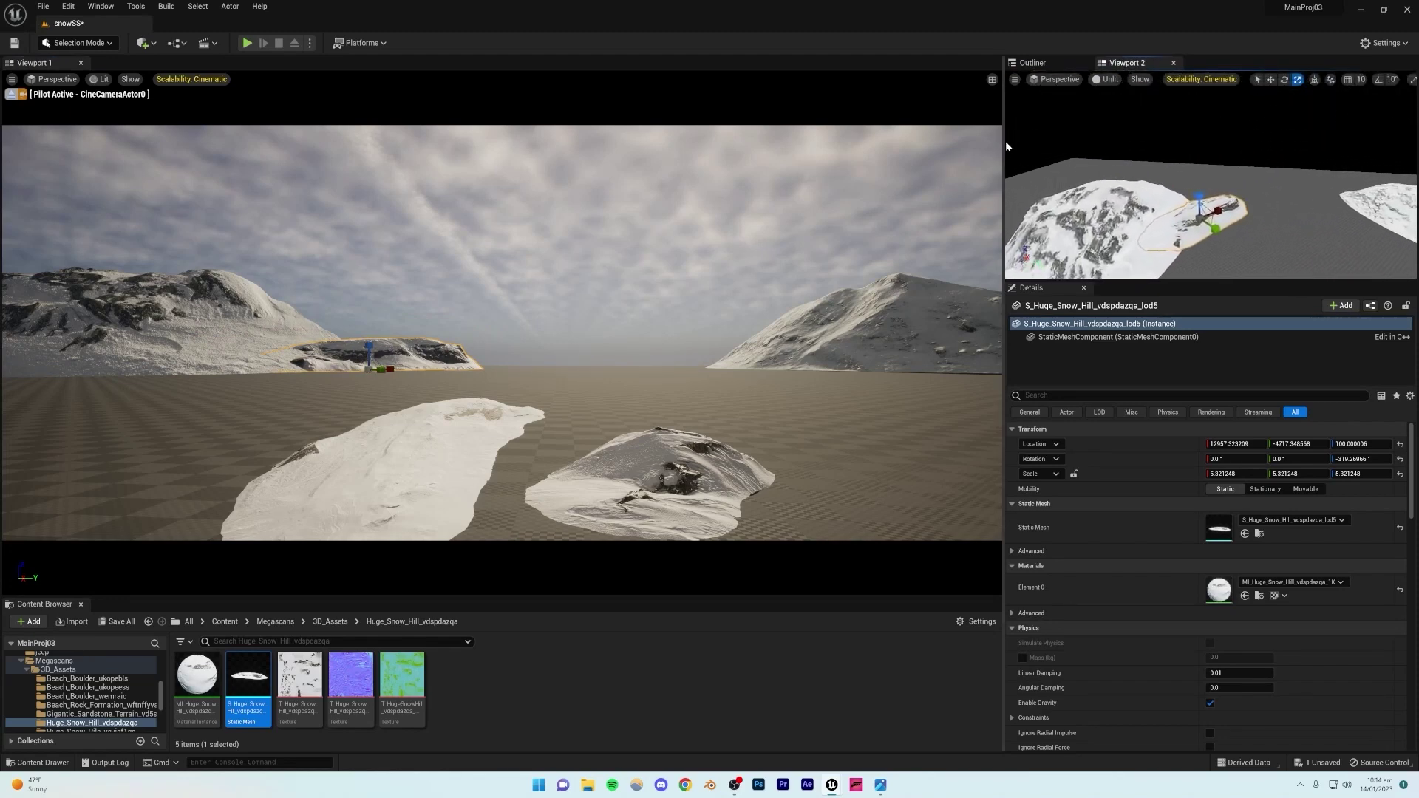
left_click_drag(1006, 149, 905, 149)
left_click(1382, 79)
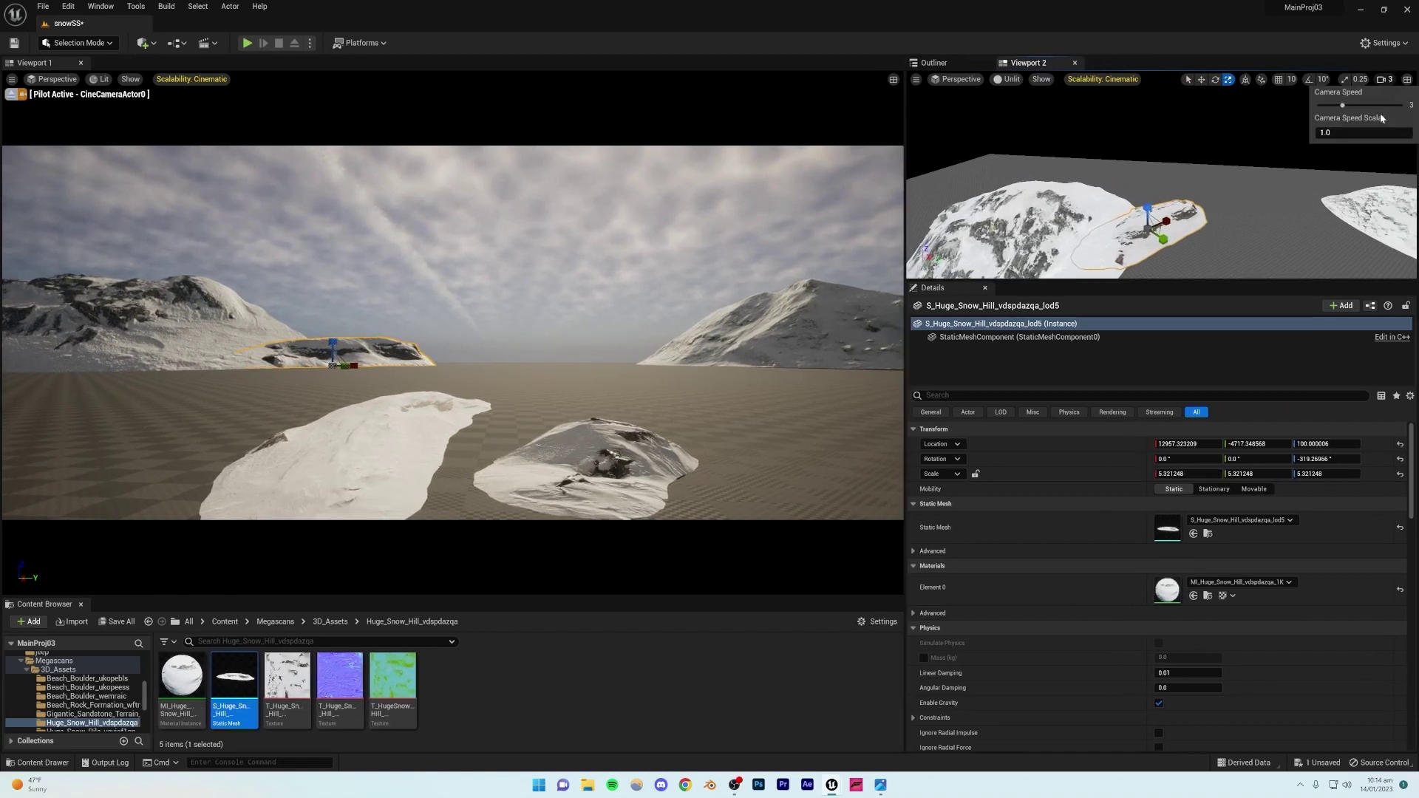
right_click_drag(1192, 262, 1249, 261)
Step: Move the snow hill behind the left mountain to about X 18709, Y -5874 and stretch its Z scale to about 7.86
left_click(1201, 80)
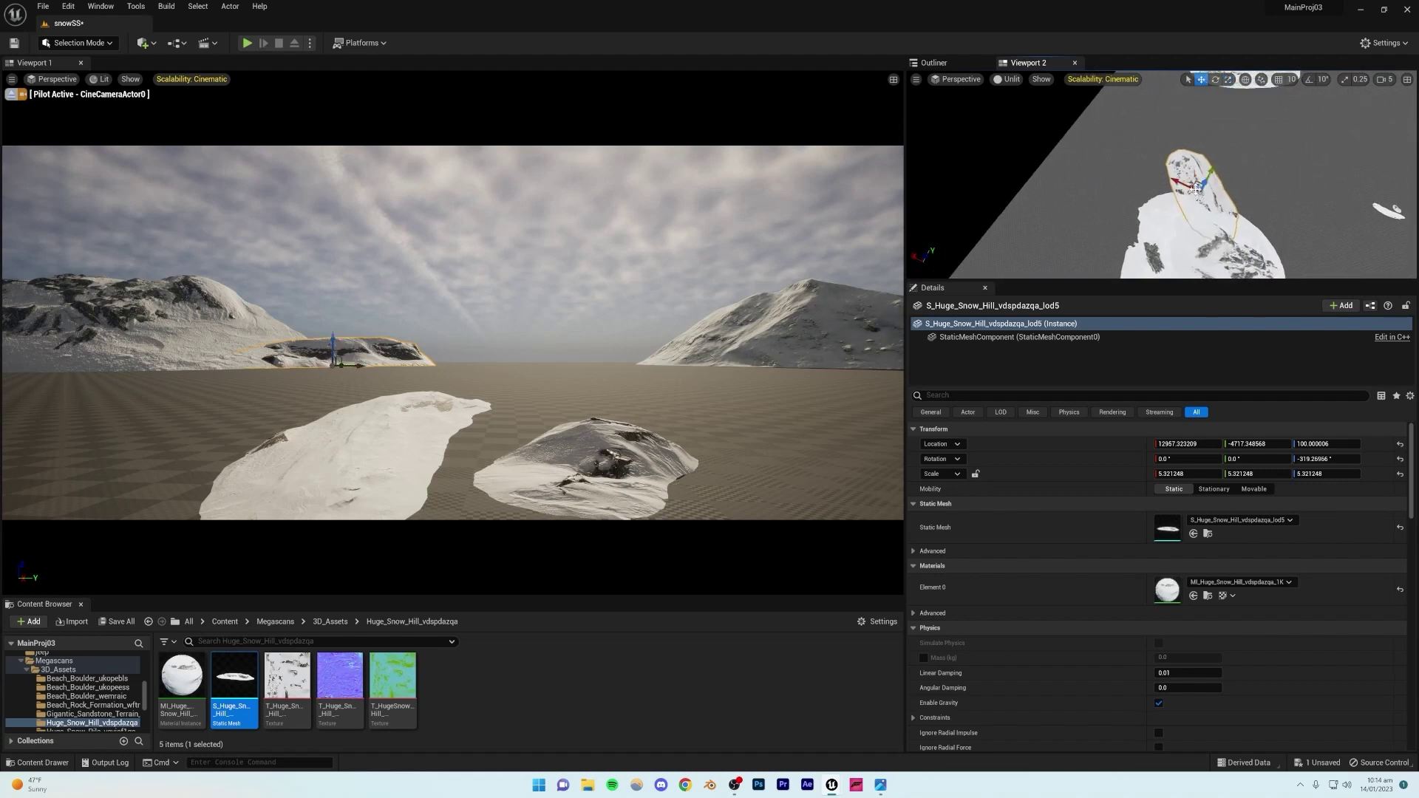
left_click_drag(1197, 182, 1105, 182)
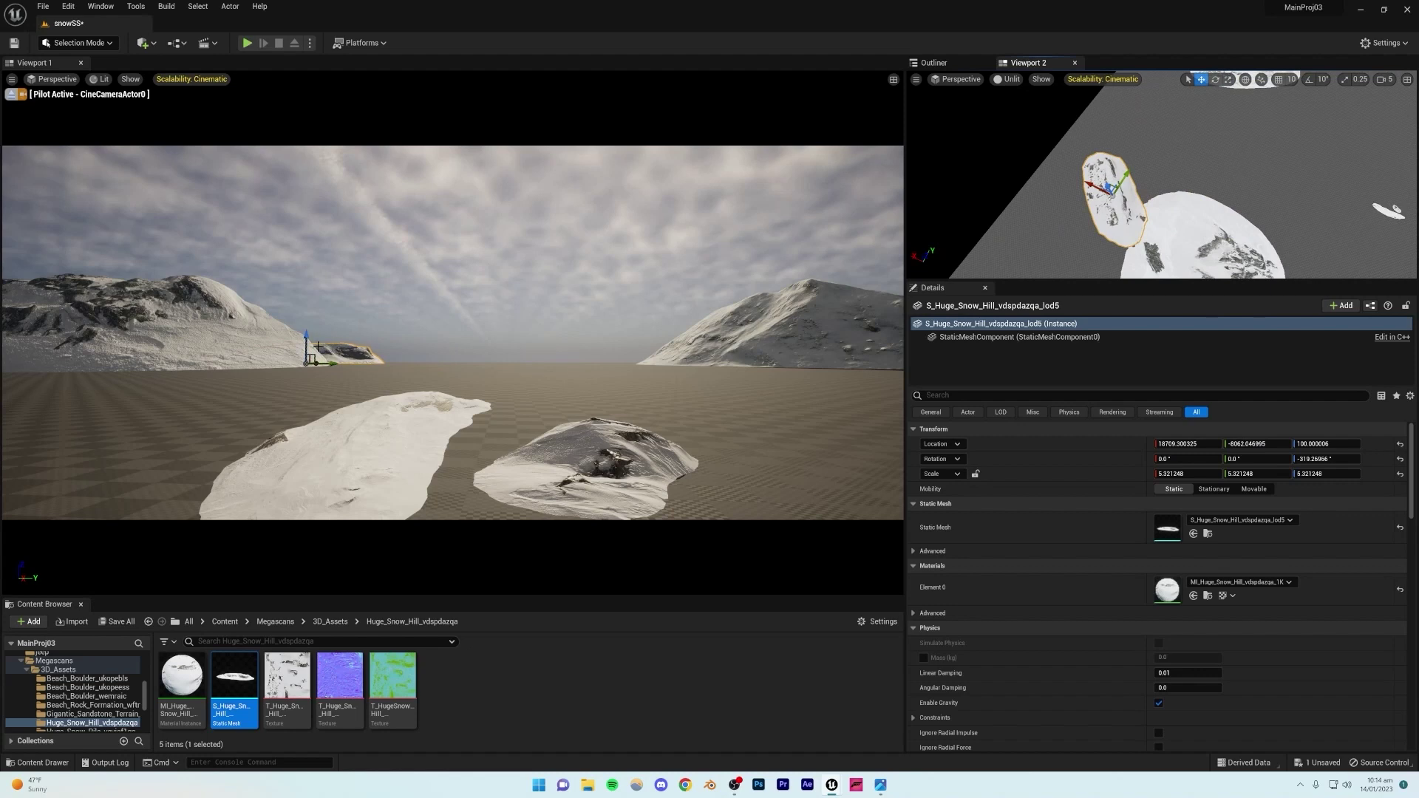
right_click_drag(1282, 198, 1199, 135)
left_click(1215, 80)
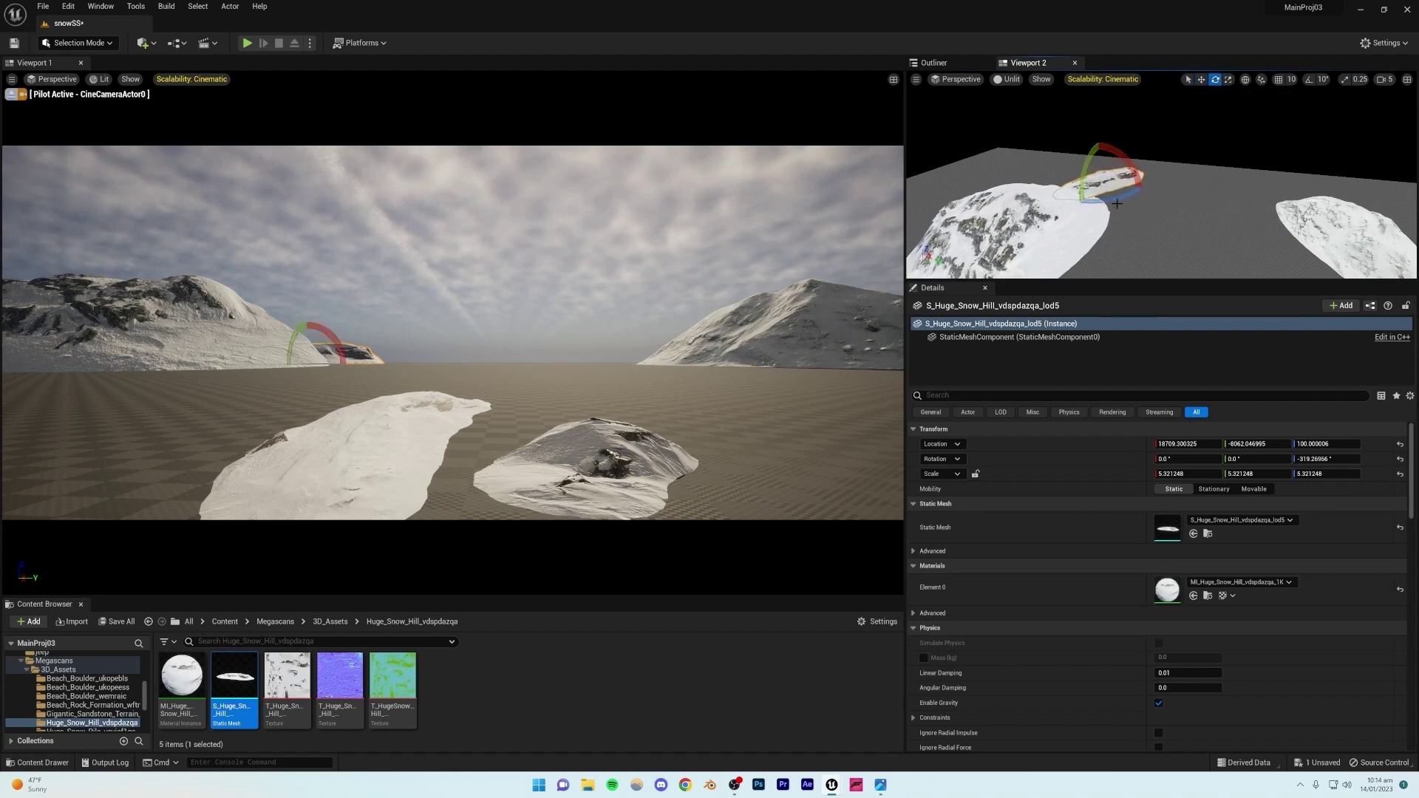
key("w")
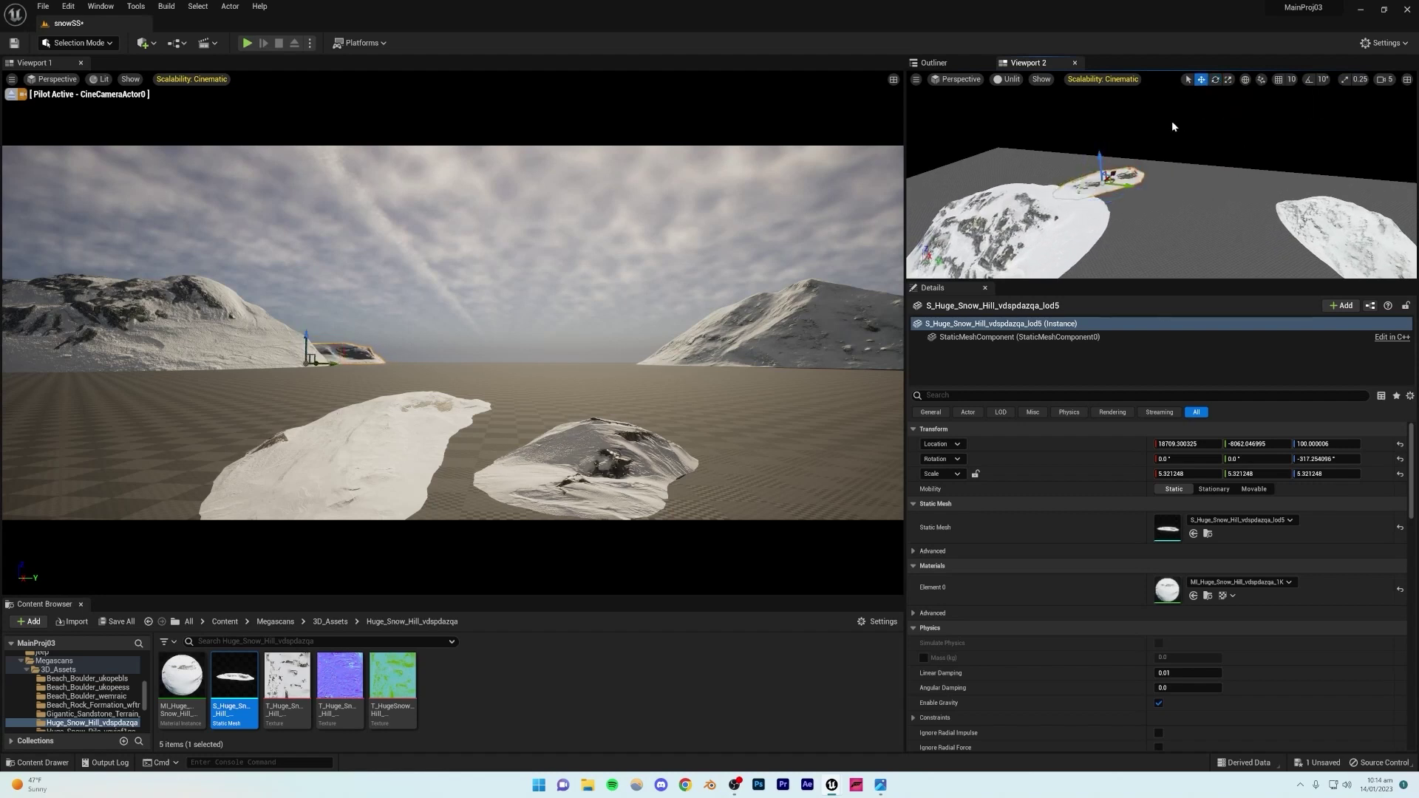
left_click_drag(1124, 186, 1126, 148)
left_click(1228, 79)
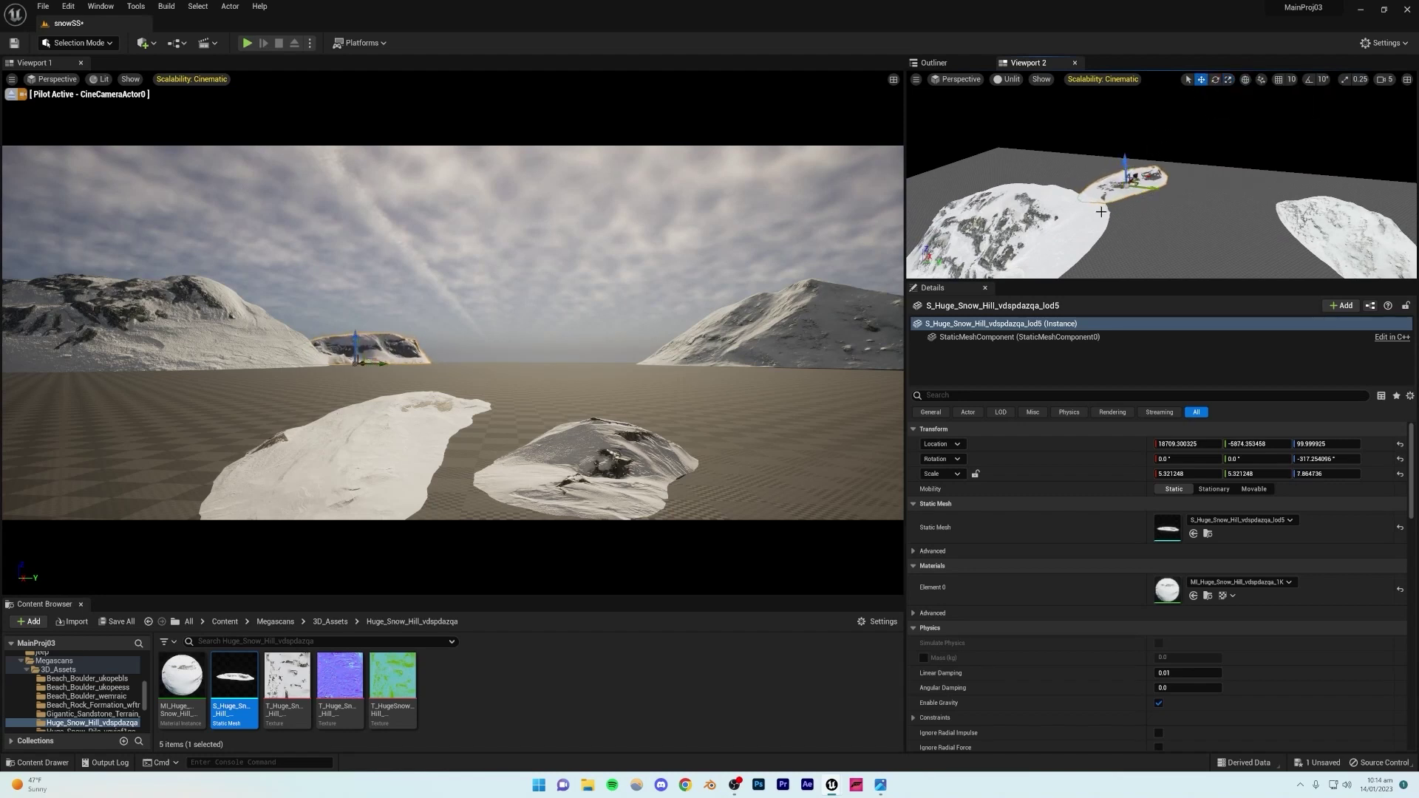
Step: Rotate the snow hill behind the left mountain to about -495.1° around its vertical axis
left_click(1215, 79)
left_click_drag(1149, 200, 1069, 209)
left_click(591, 267)
left_click(394, 360)
Step: Duplicate the snow hill to the centre of the background at about Y 1604 and stretch the copy's Y scale to about 18.2
key("w")
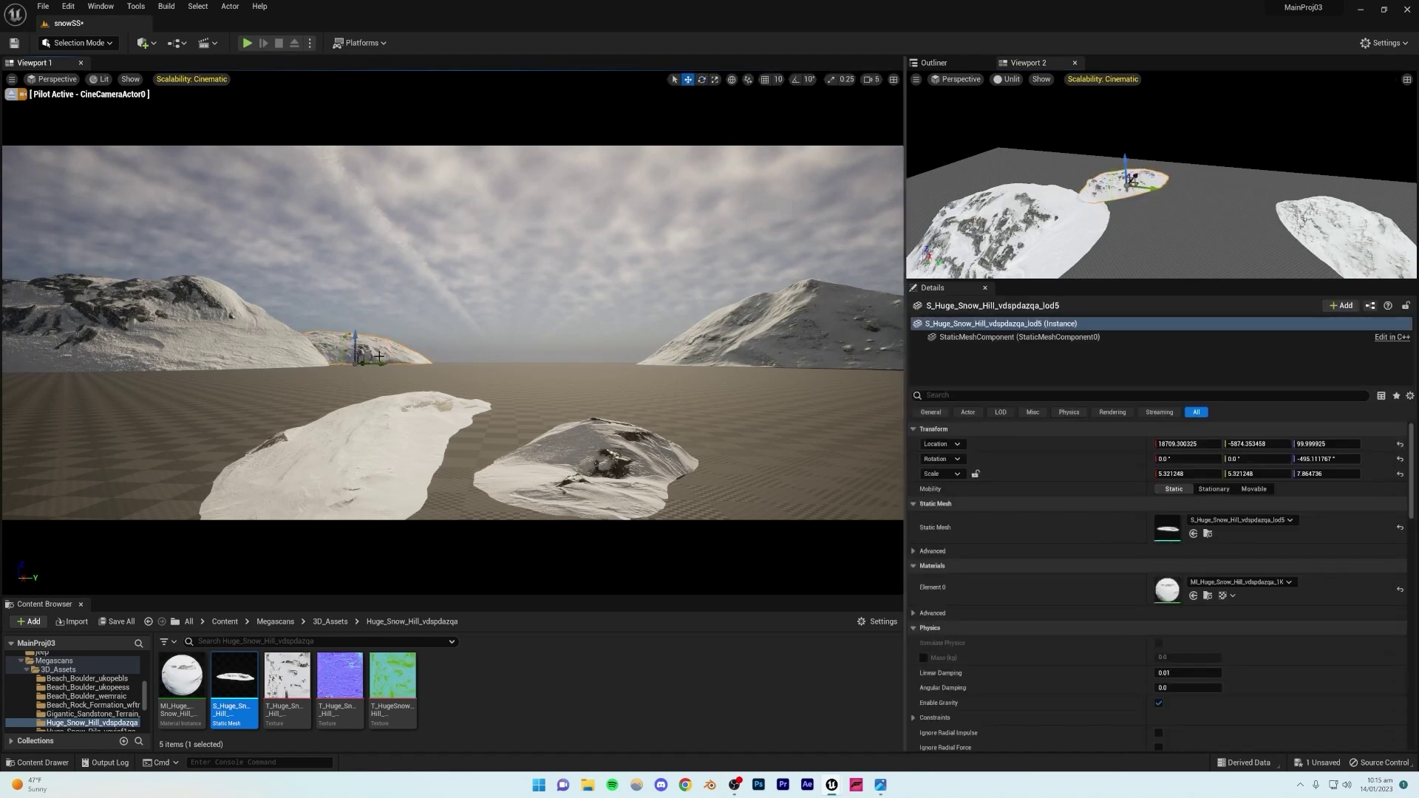
left_click_drag(380, 365, 559, 366)
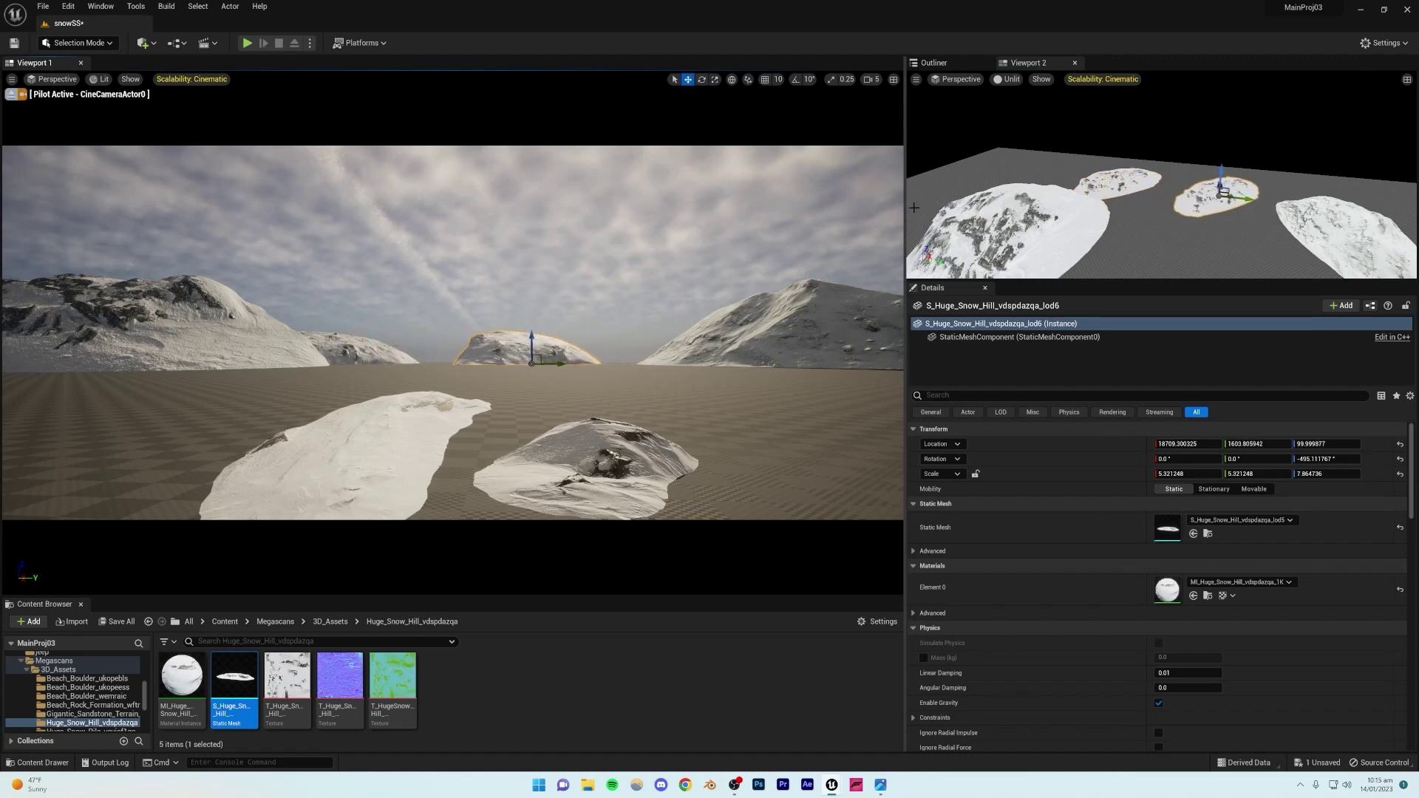
left_click(714, 80)
left_click_drag(532, 363, 610, 363)
Step: Rotate the central hill copy to about -355.2° around its vertical axis, move it farther back, and save the level
left_click(701, 80)
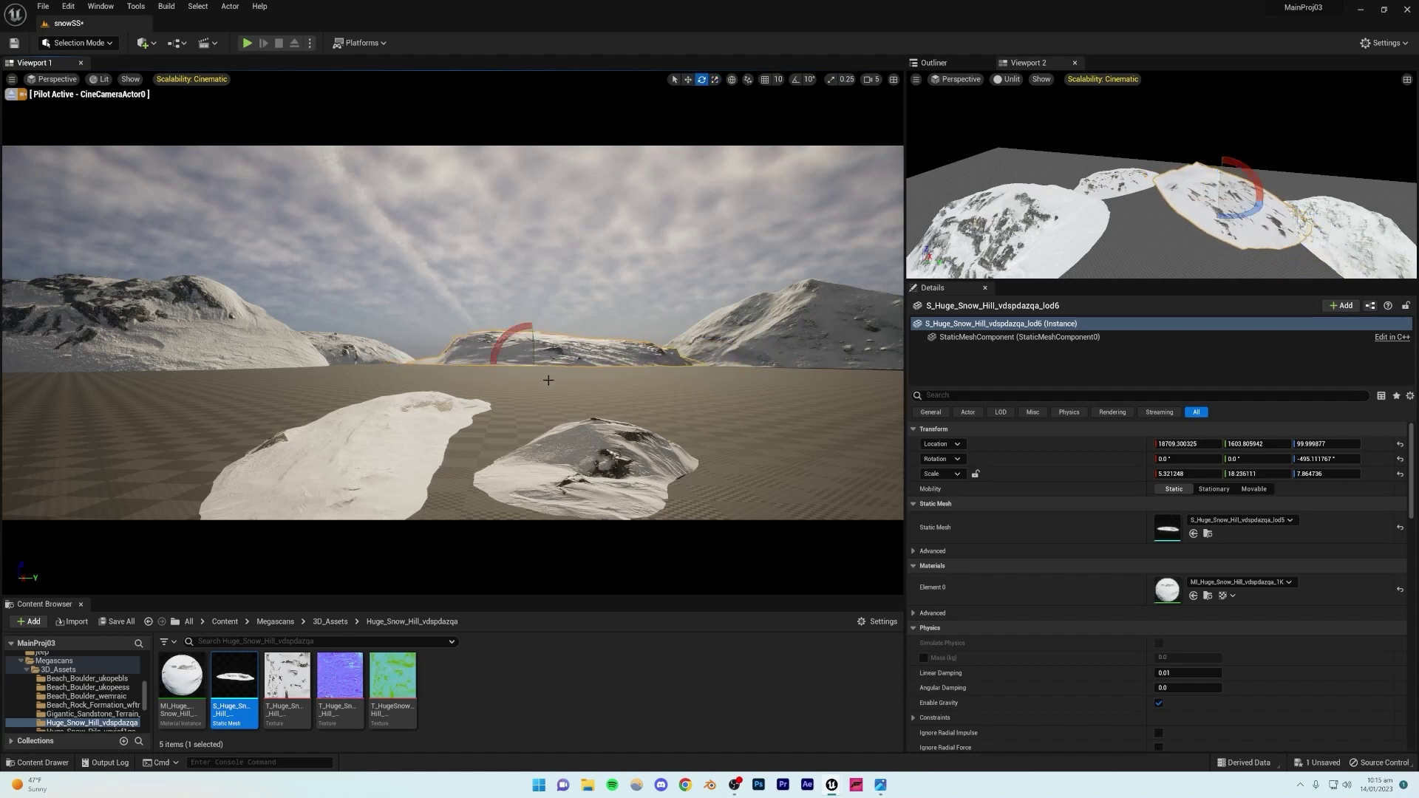
left_click_drag(513, 365, 574, 368)
right_click_drag(1206, 259, 1227, 260)
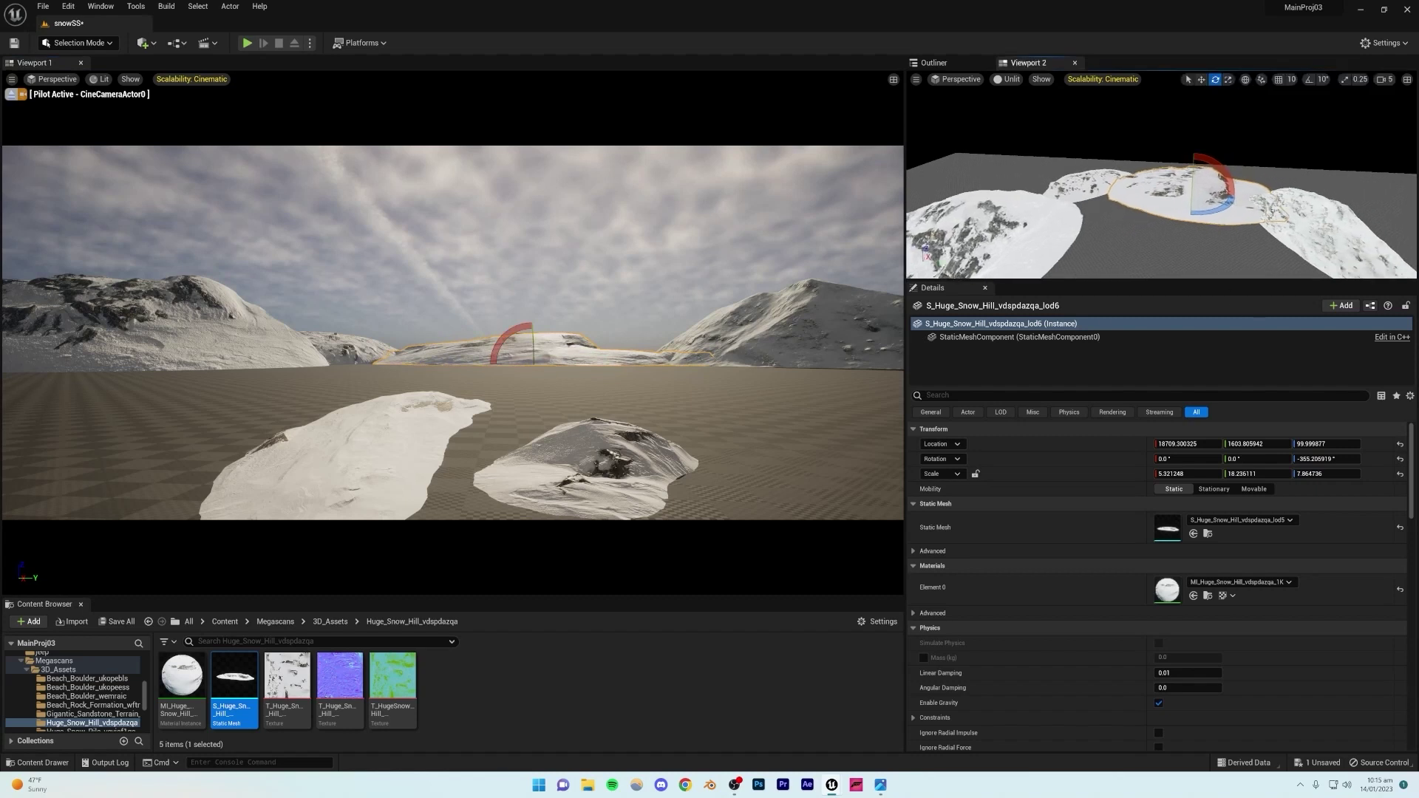
left_click(1201, 79)
left_click_drag(1191, 186, 1192, 169)
left_click(626, 264)
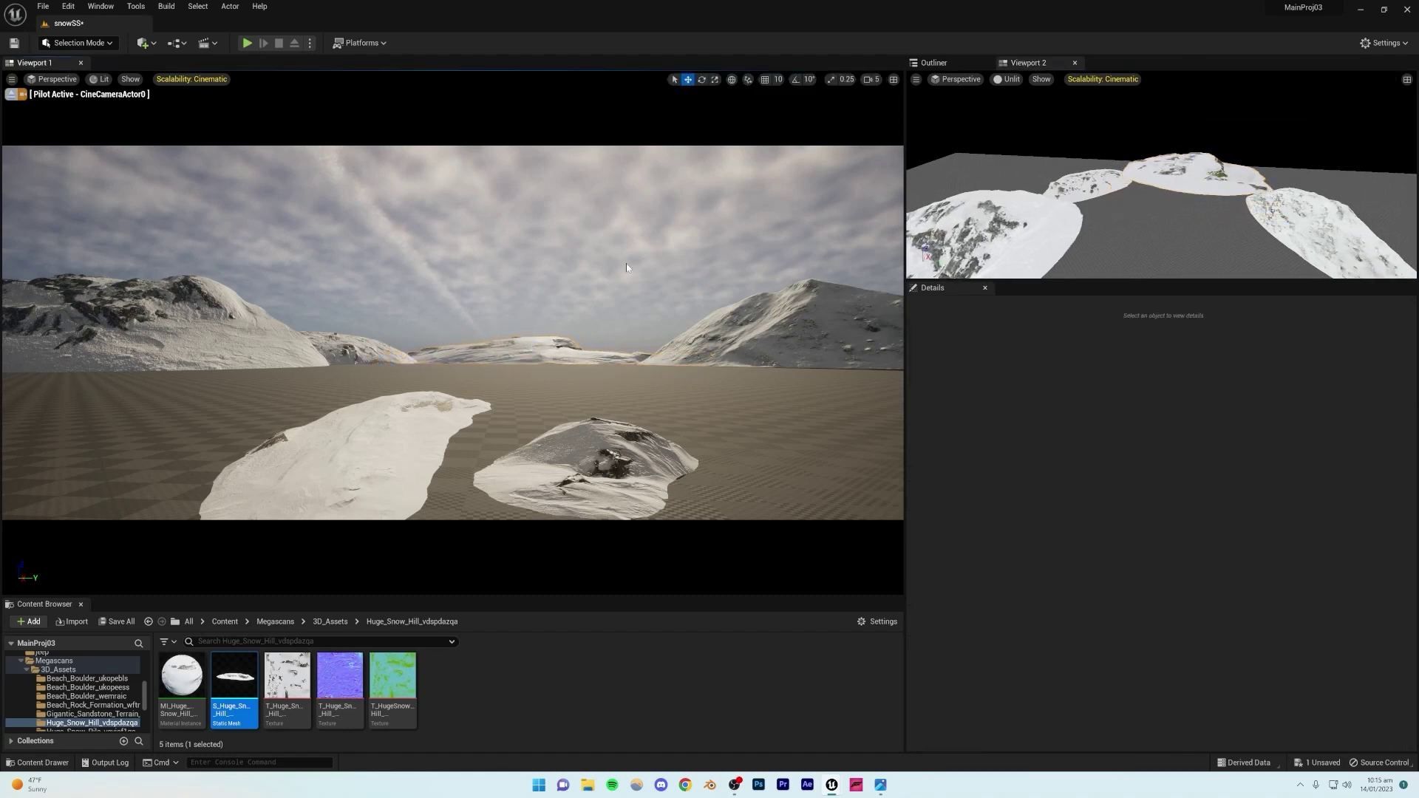
right_click_drag(1188, 195, 1162, 198)
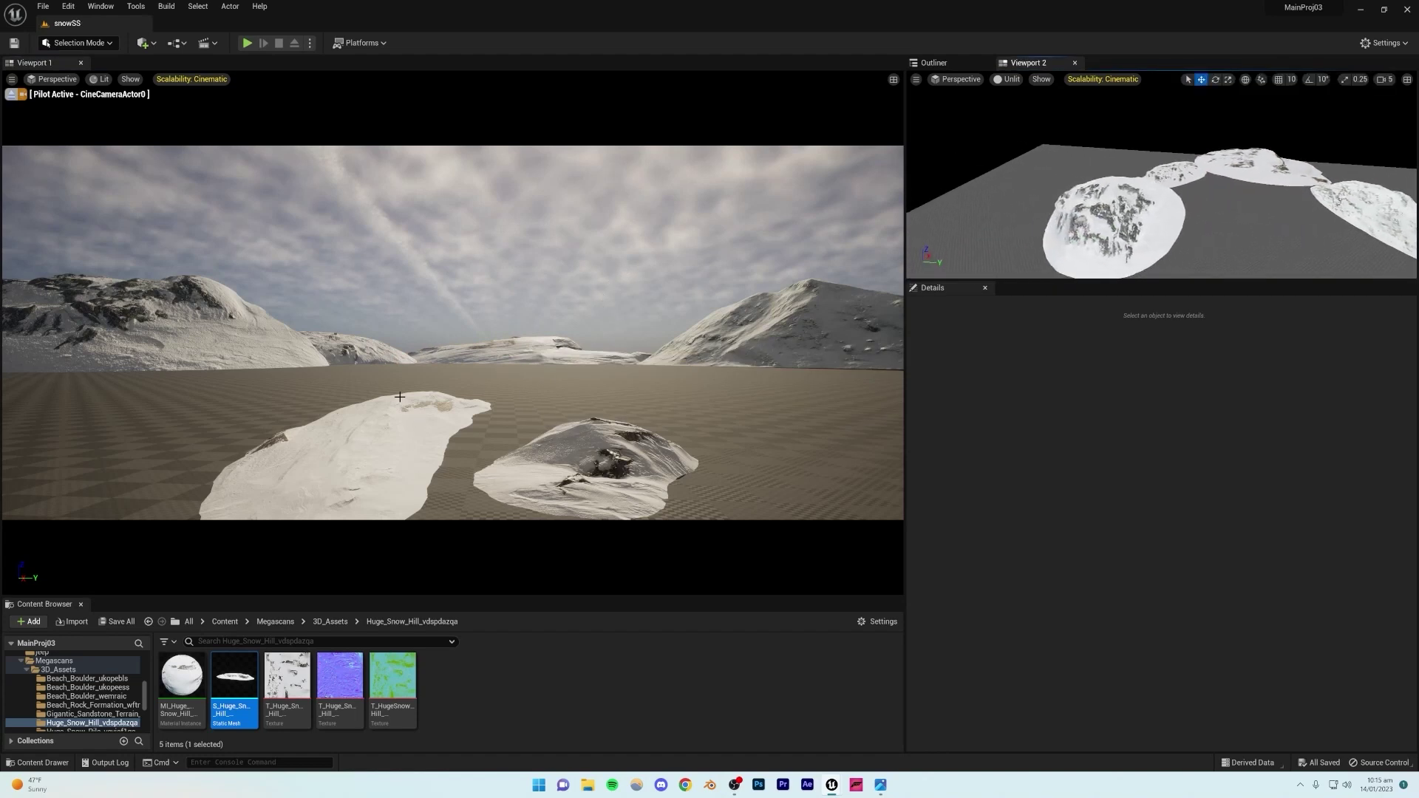
Step: Enable Volumetric Fog on ExponentialHeightFog0 and save the level
left_click(967, 63)
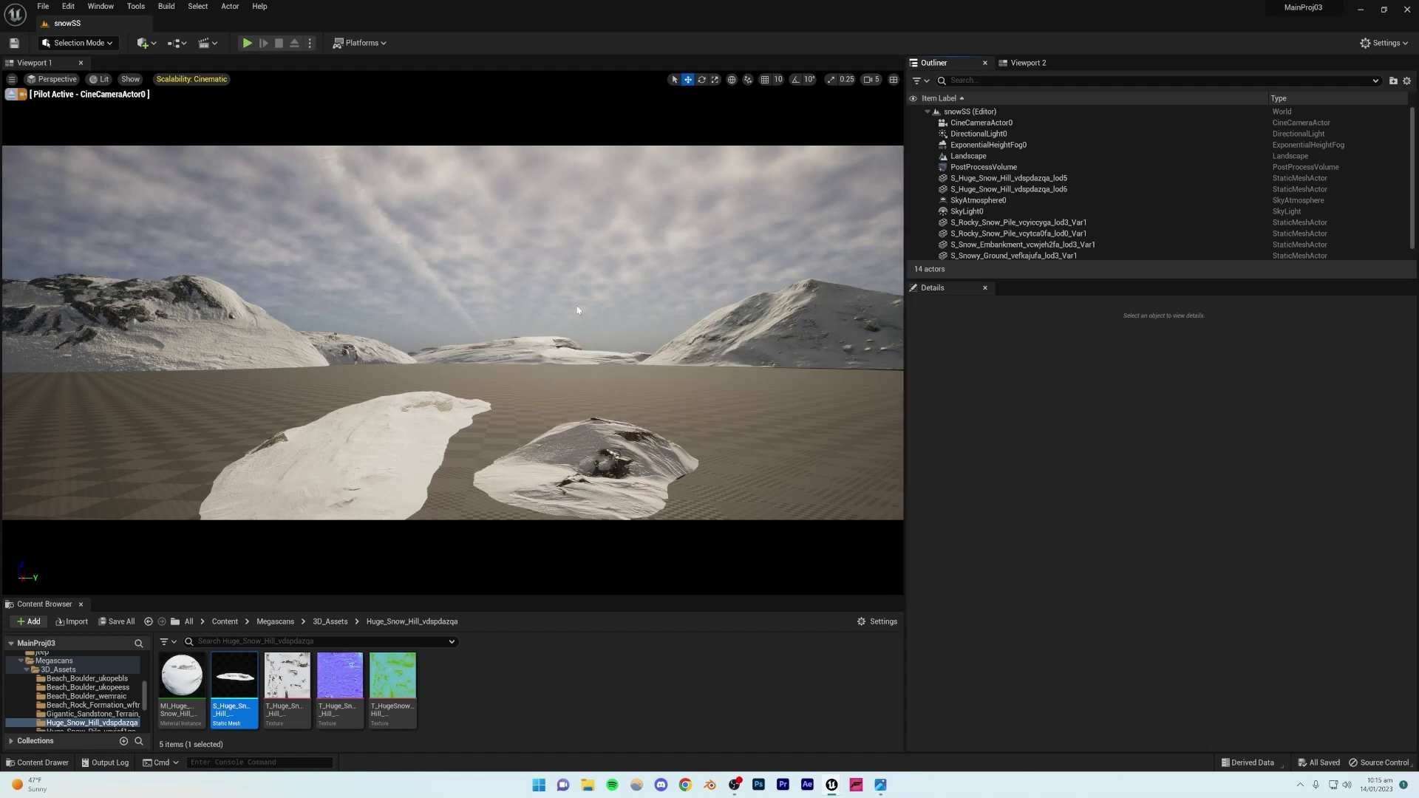
left_click_drag(1012, 281, 1012, 355)
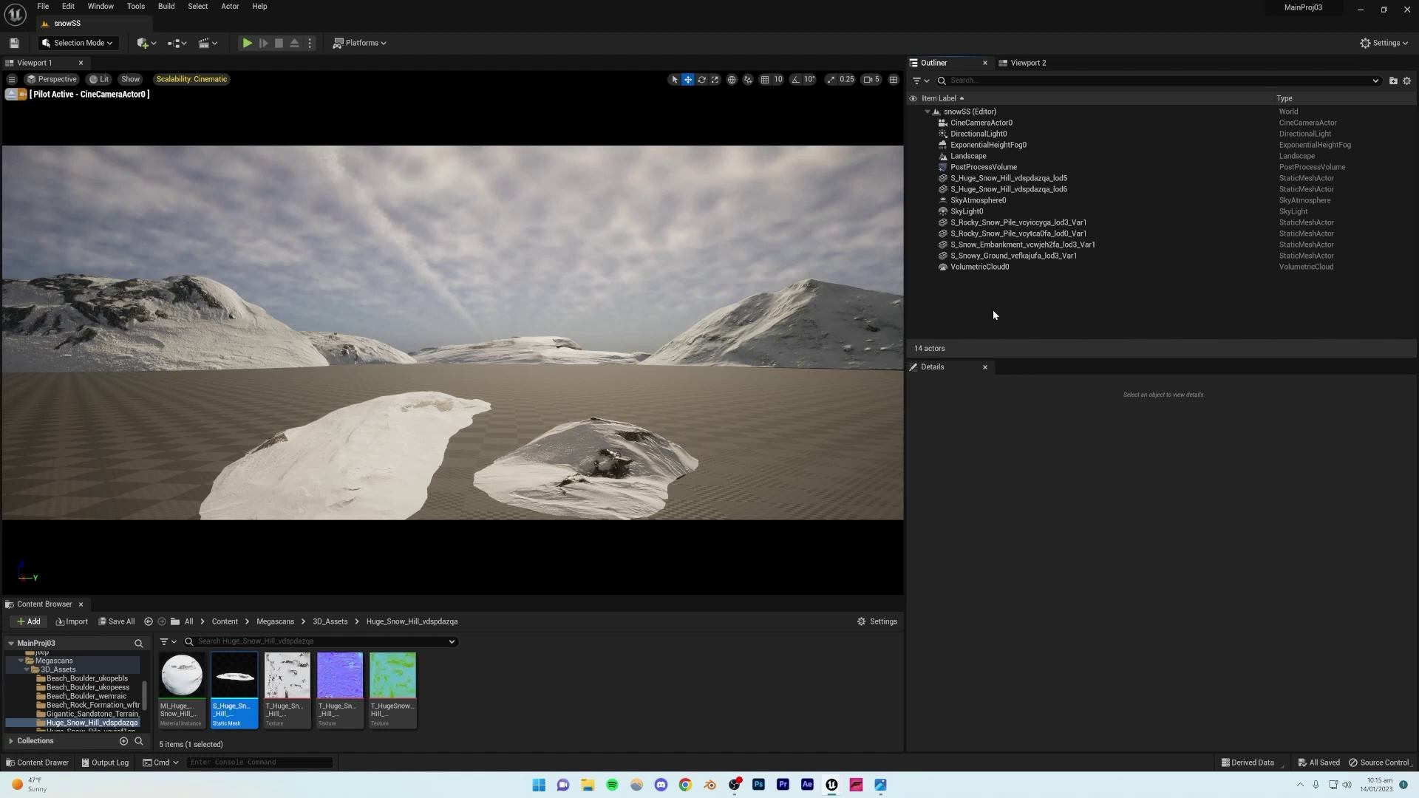
left_click(982, 145)
scroll(1052, 626, "down", 6)
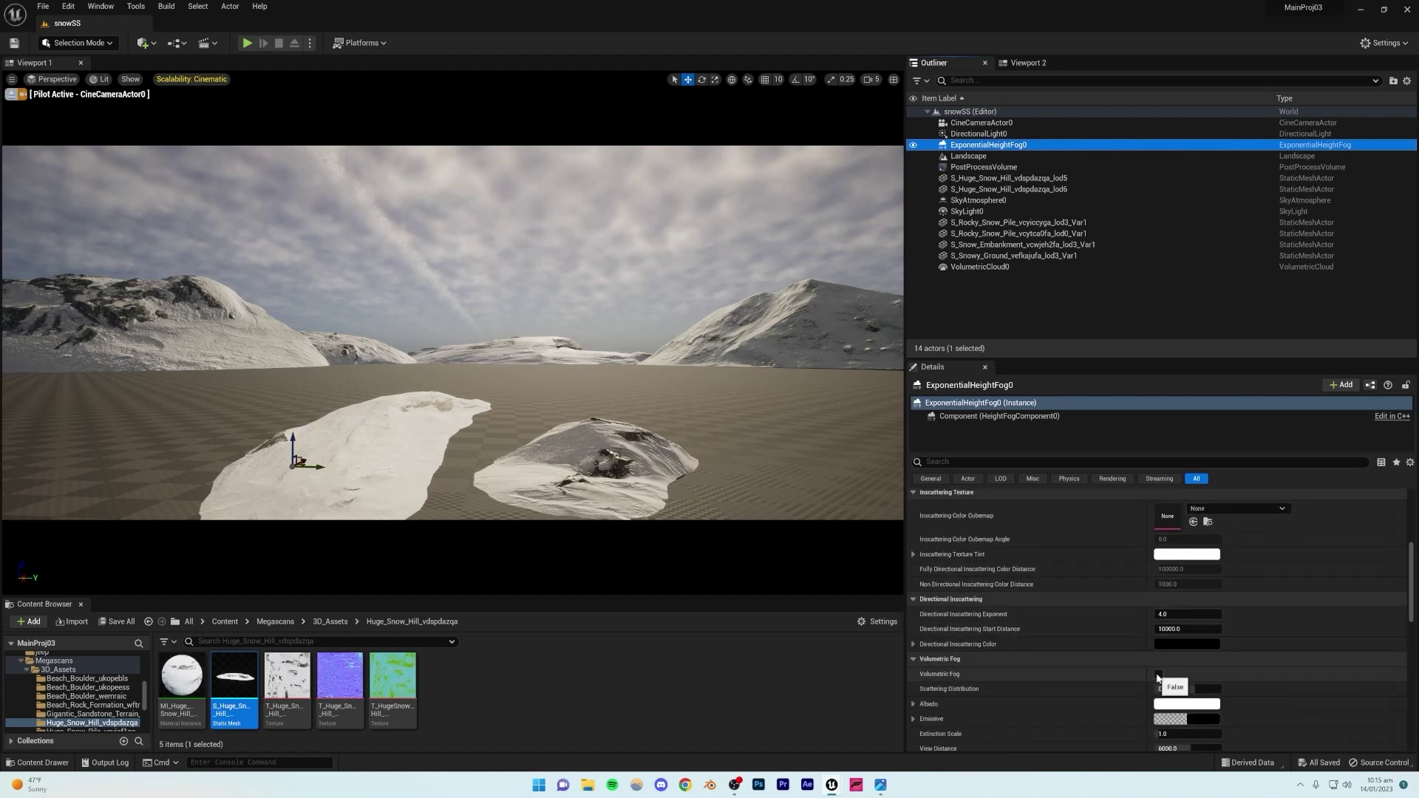
left_click(1157, 674)
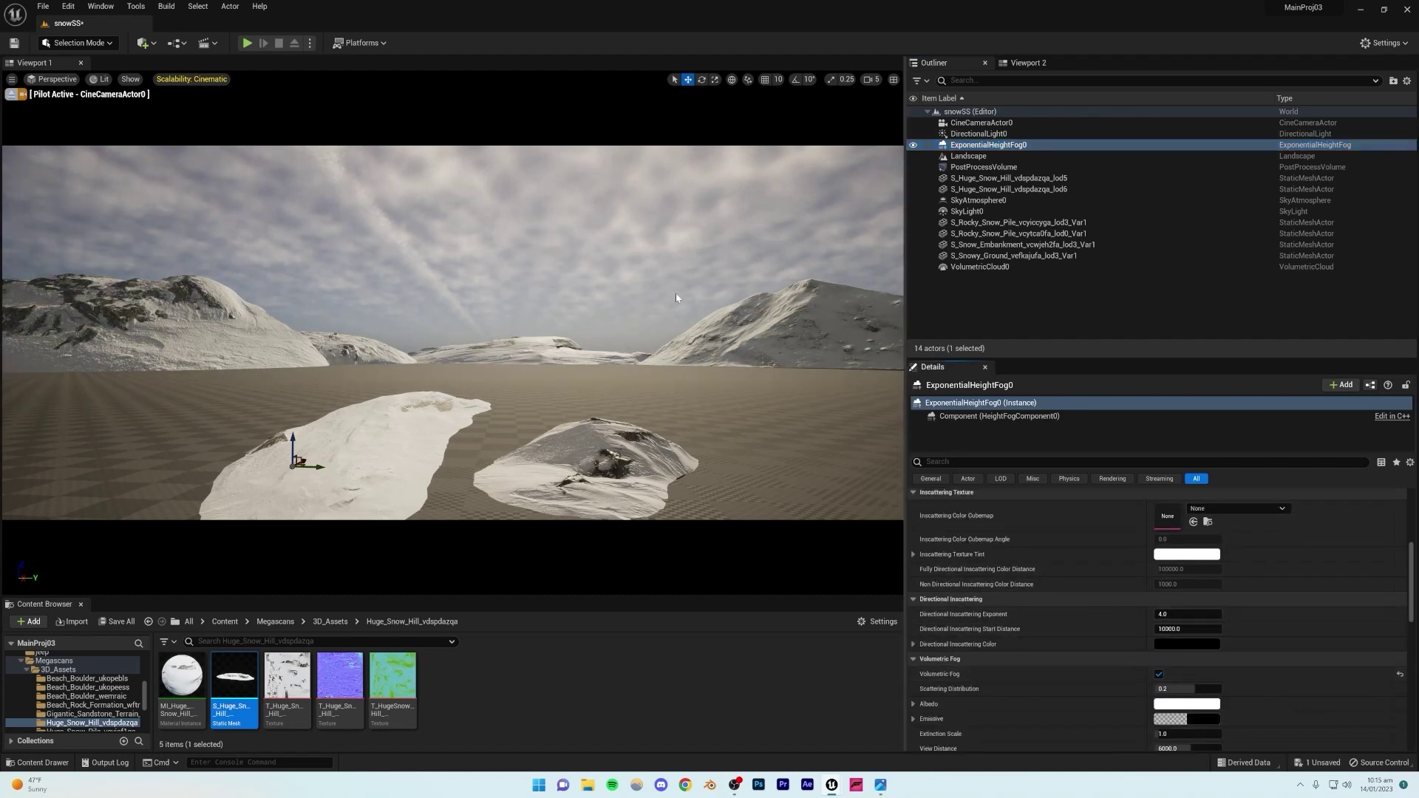
scroll(1045, 623, "up", 6)
left_click(1039, 306)
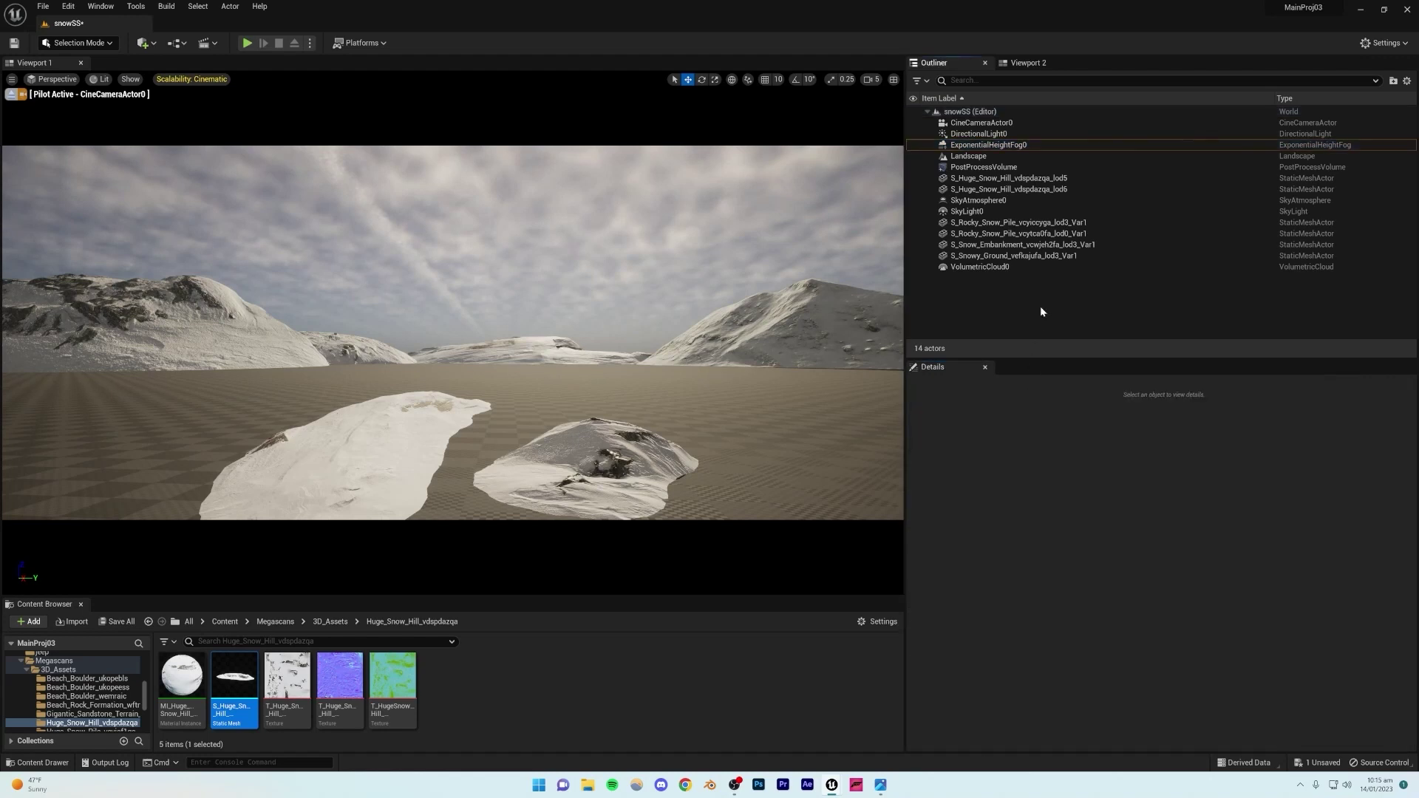
key("ctrl+s")
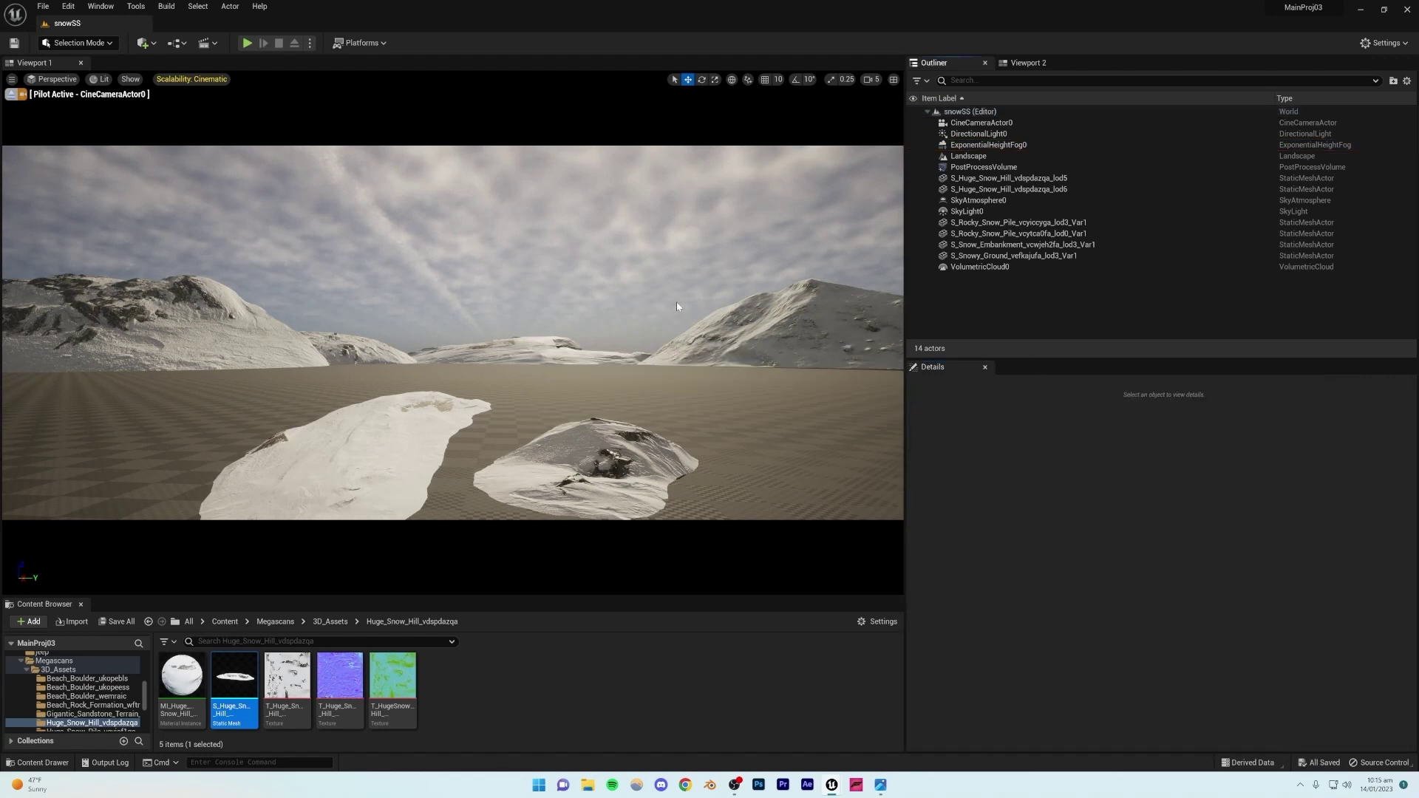
Step: Enable Light Shaft Occlusion on DirectionalLight0 and save the level
left_click(968, 136)
scroll(1050, 558, "down", 1)
scroll(1049, 561, "down", 6)
left_click(1158, 597)
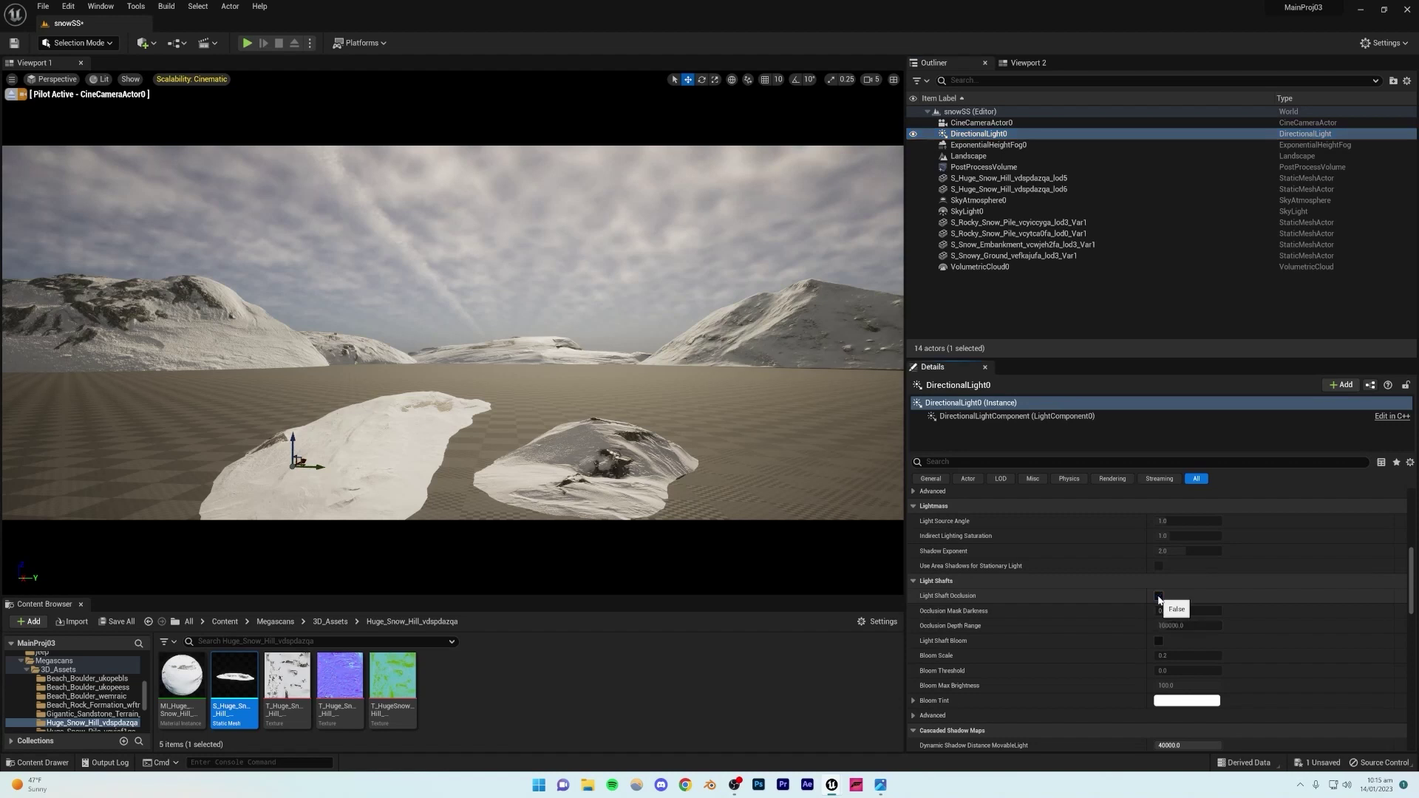
key("Escape")
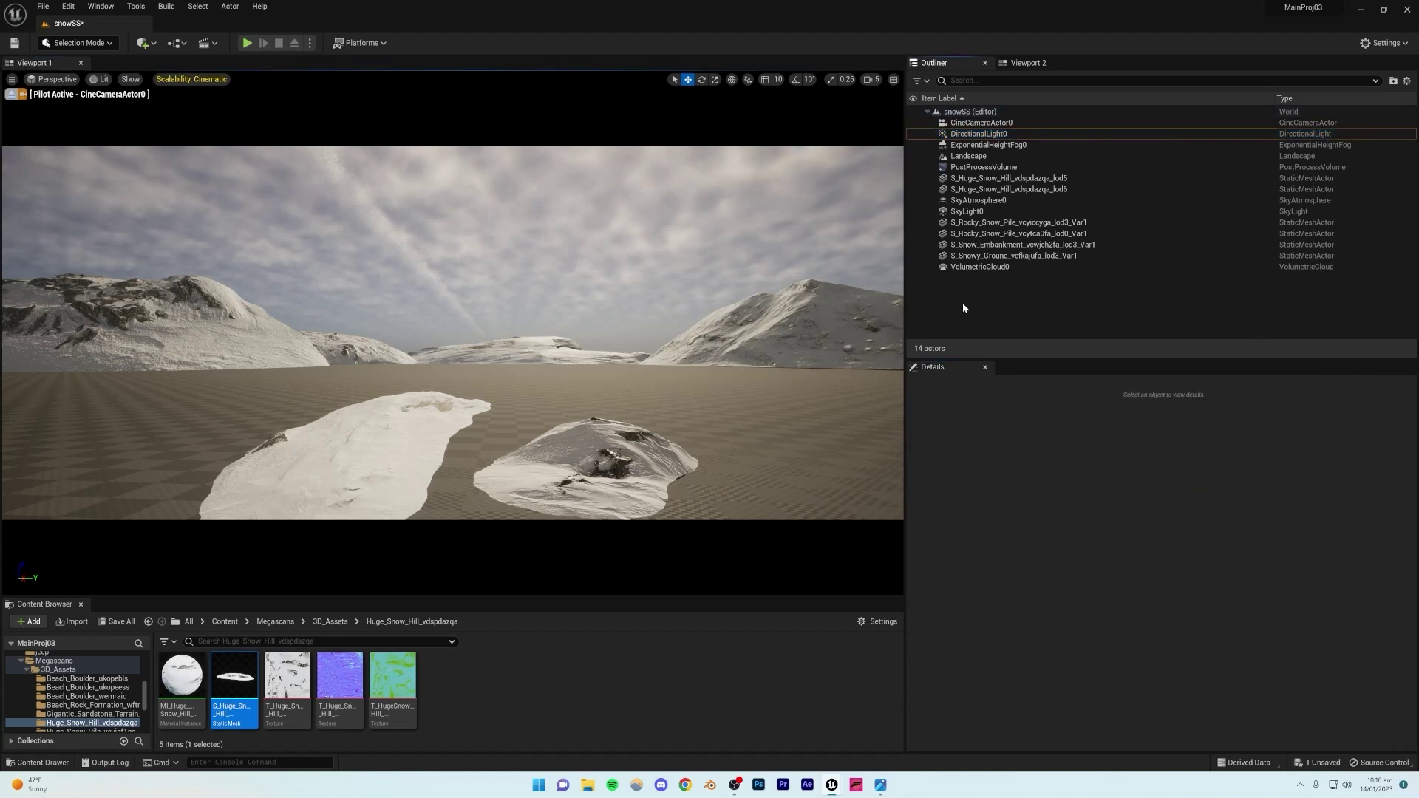
left_click(969, 168)
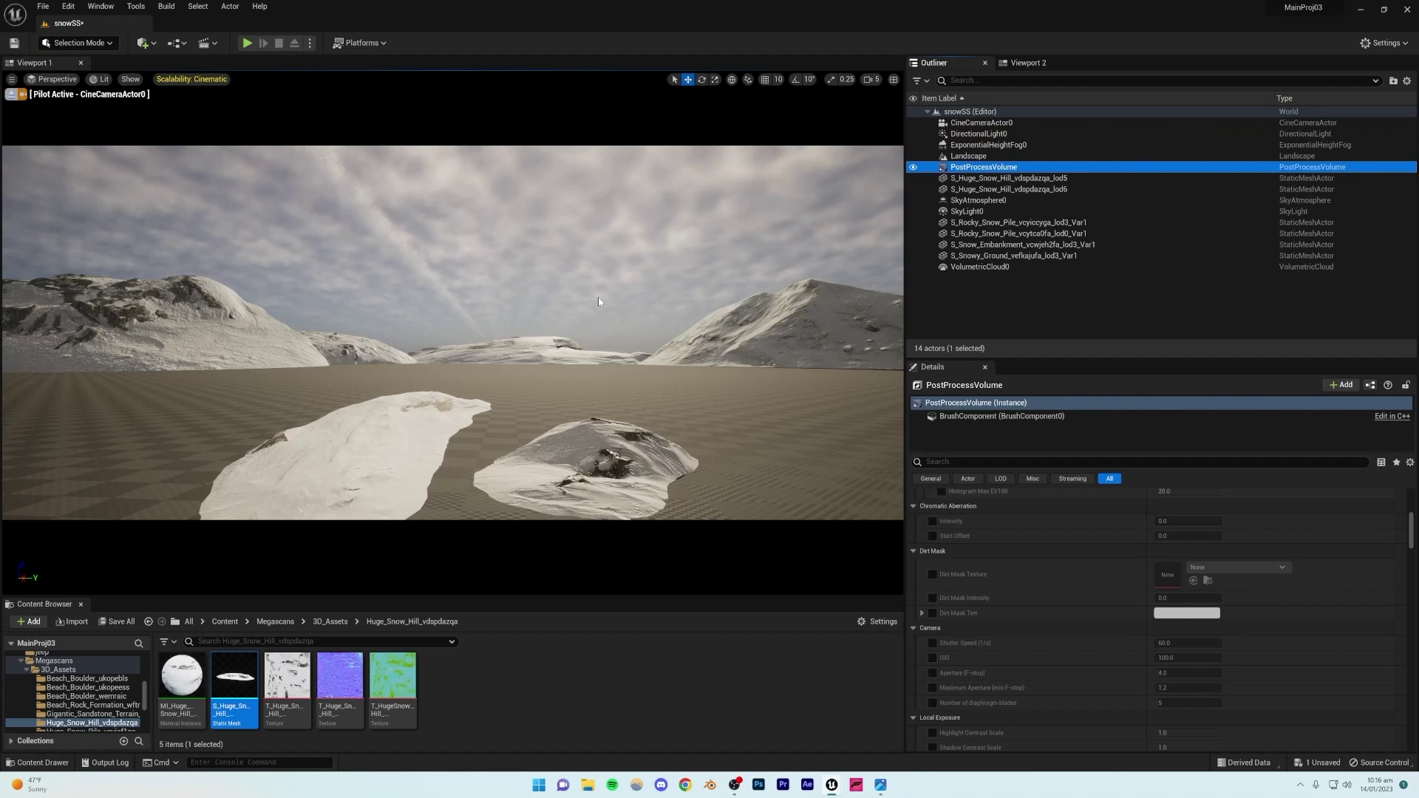
key("ctrl+s")
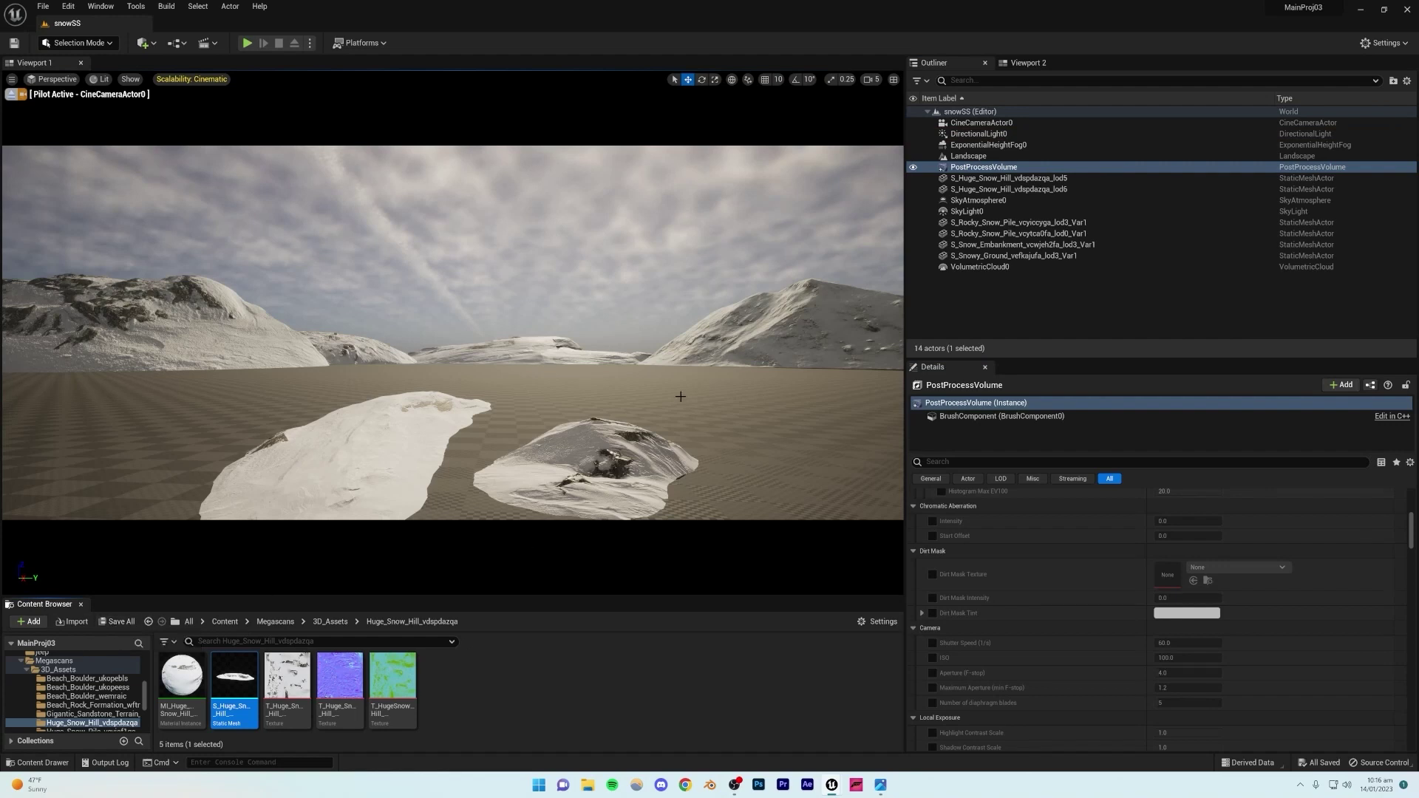
Step: Set the Fog Density of ExponentialHeightFog0 to 0.1 and save the level
left_click(1021, 300)
left_click(983, 146)
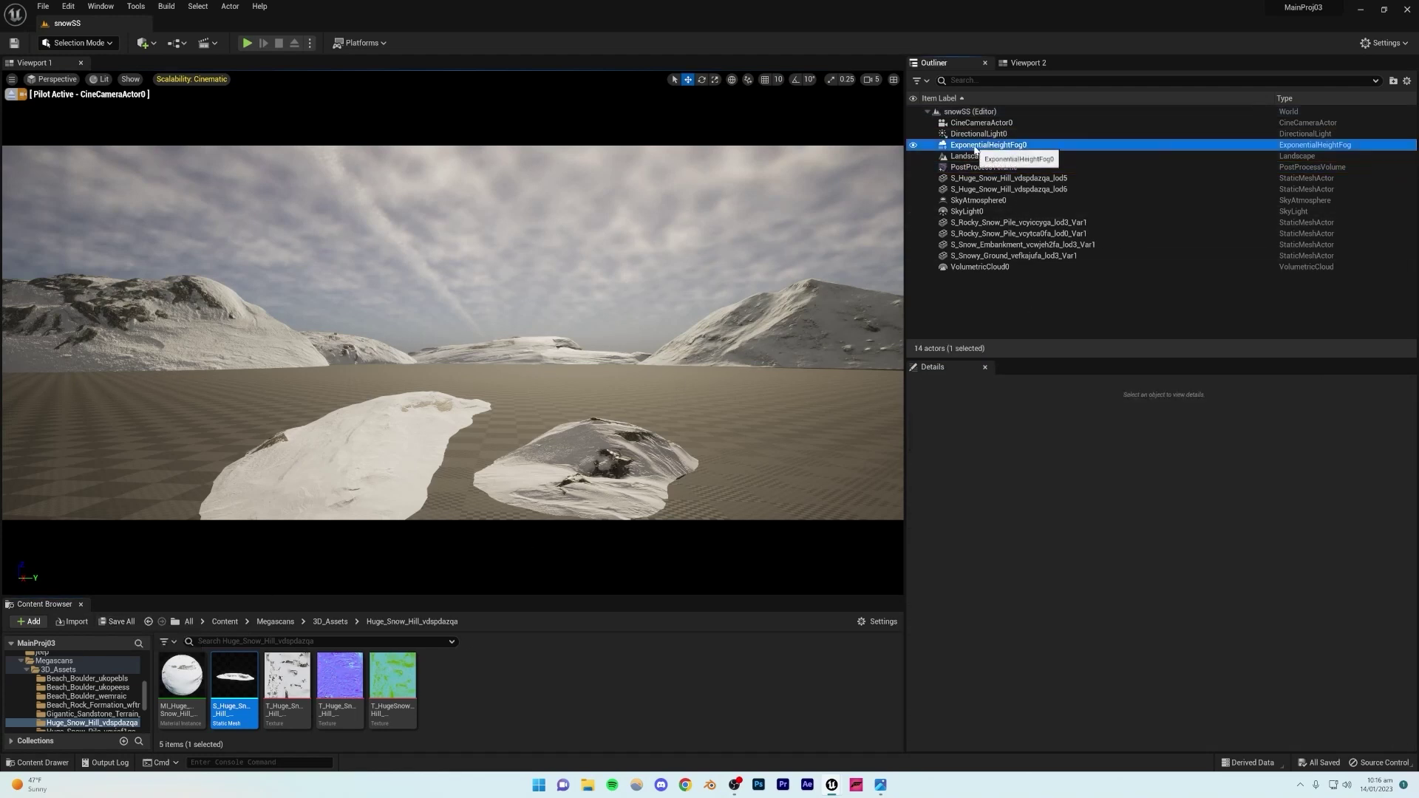
scroll(1100, 577, "up", 5)
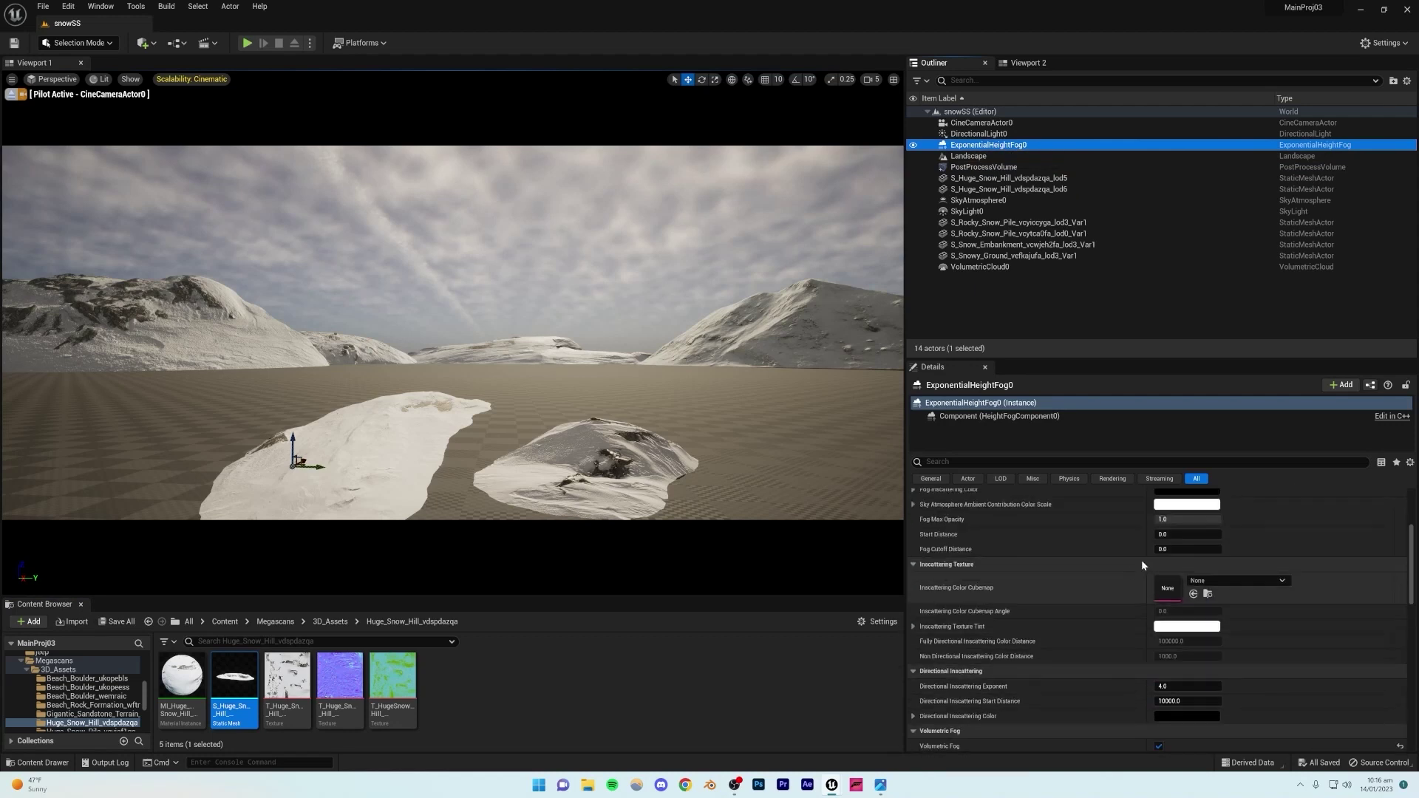
left_click_drag(1170, 569, 1185, 569)
left_click(1182, 568)
type("0.05")
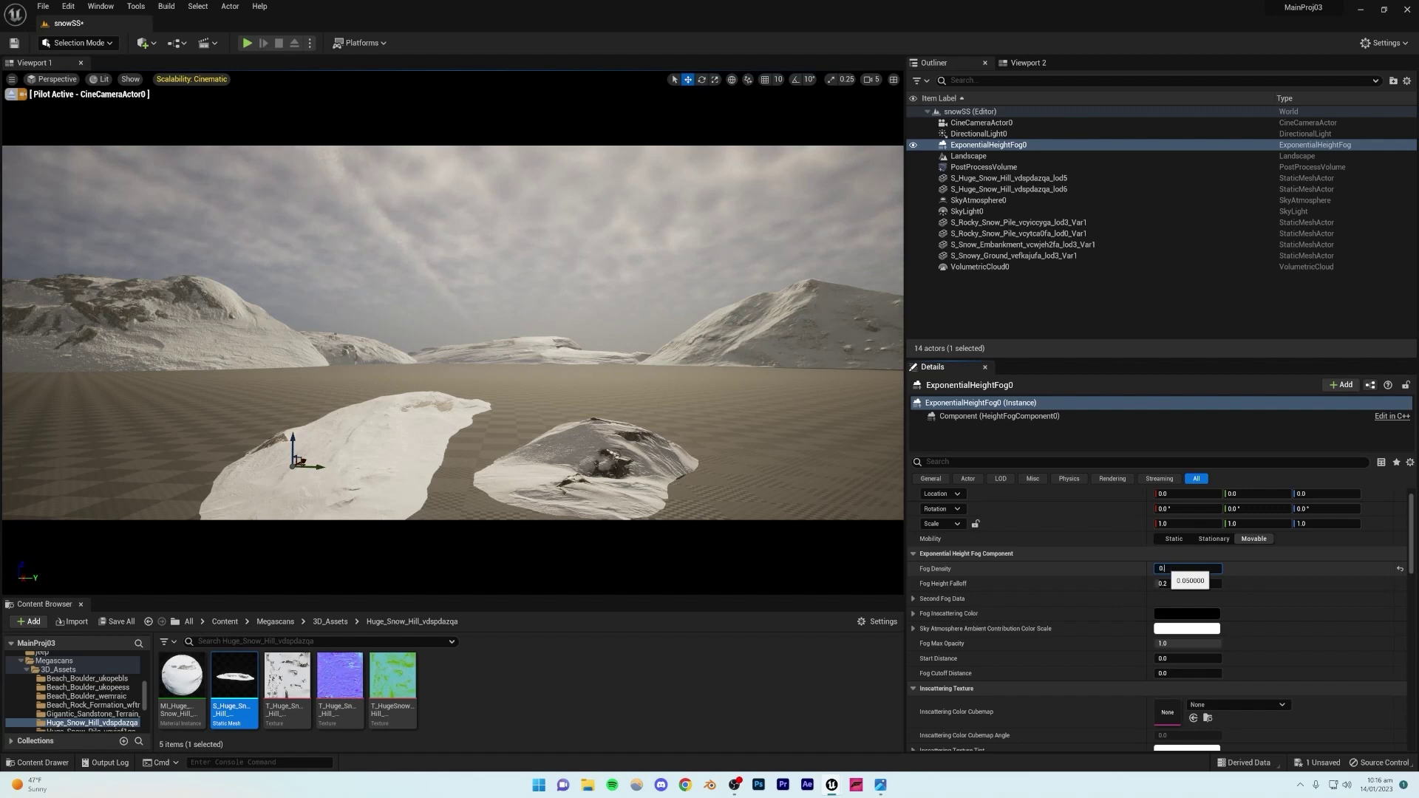
key("Return")
key("ctrl+s")
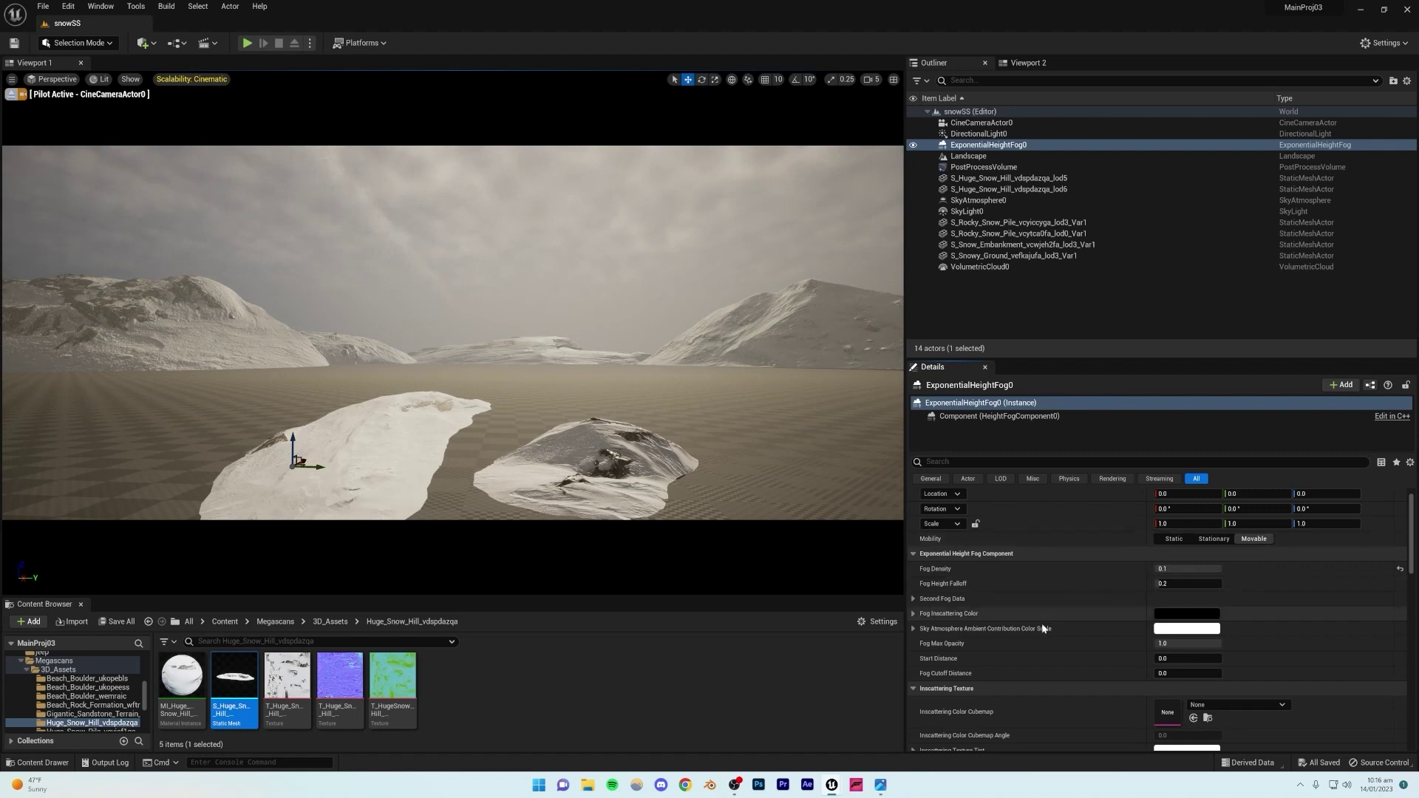
Step: Set the volumetric fog's Albedo to a pale blue, about hex sRGB D0E5FF
scroll(1057, 636, "down", 10)
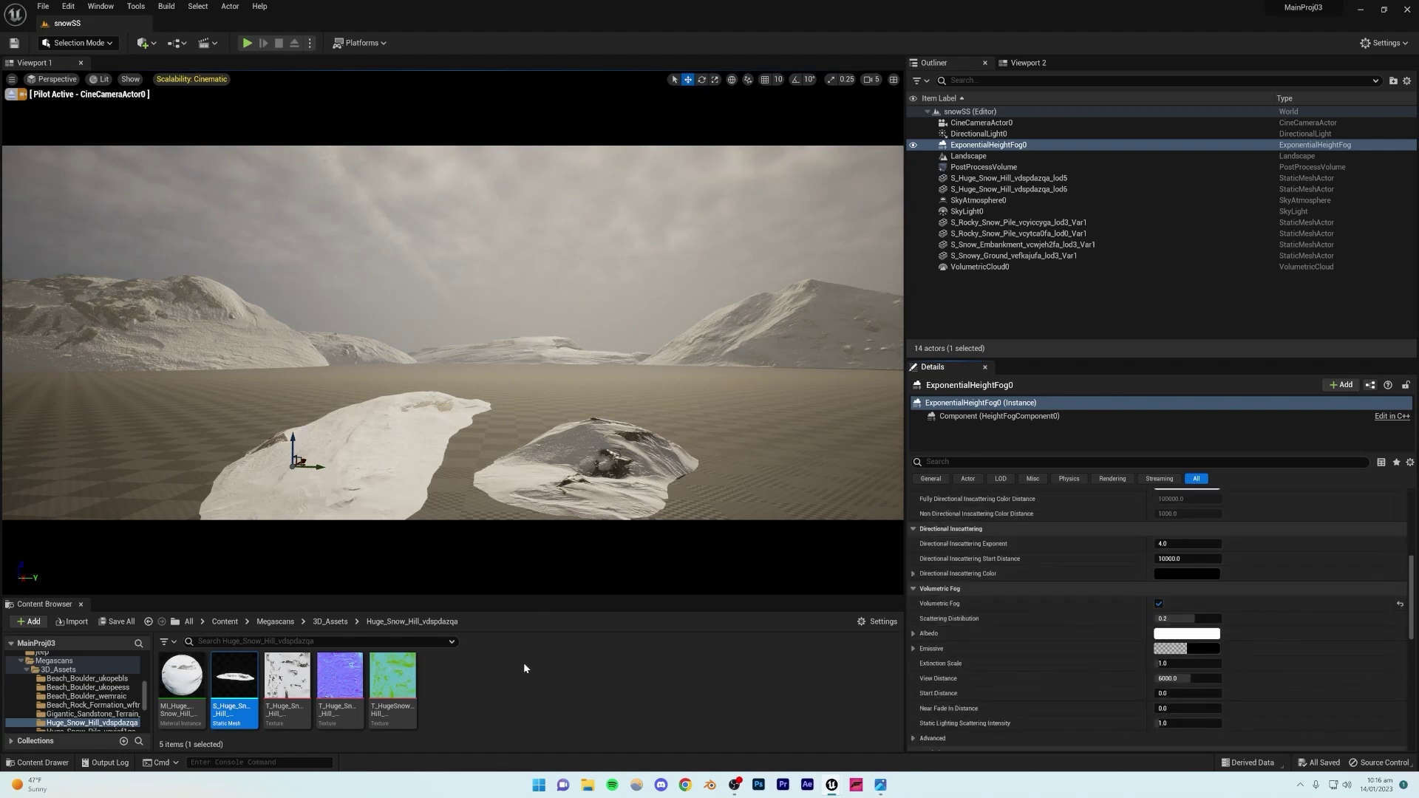
scroll(1064, 617, "down", 5)
scroll(1058, 620, "up", 5)
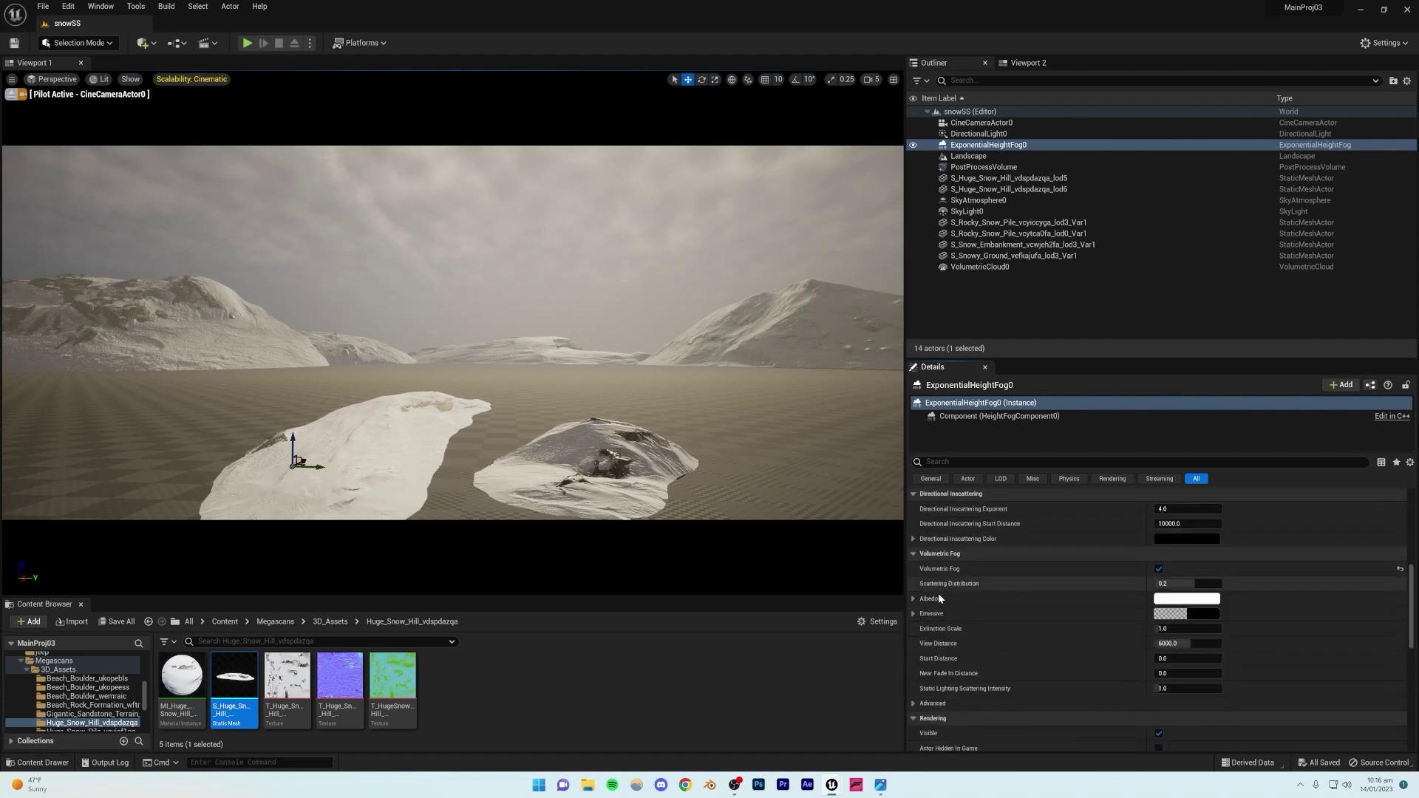
left_click(1178, 601)
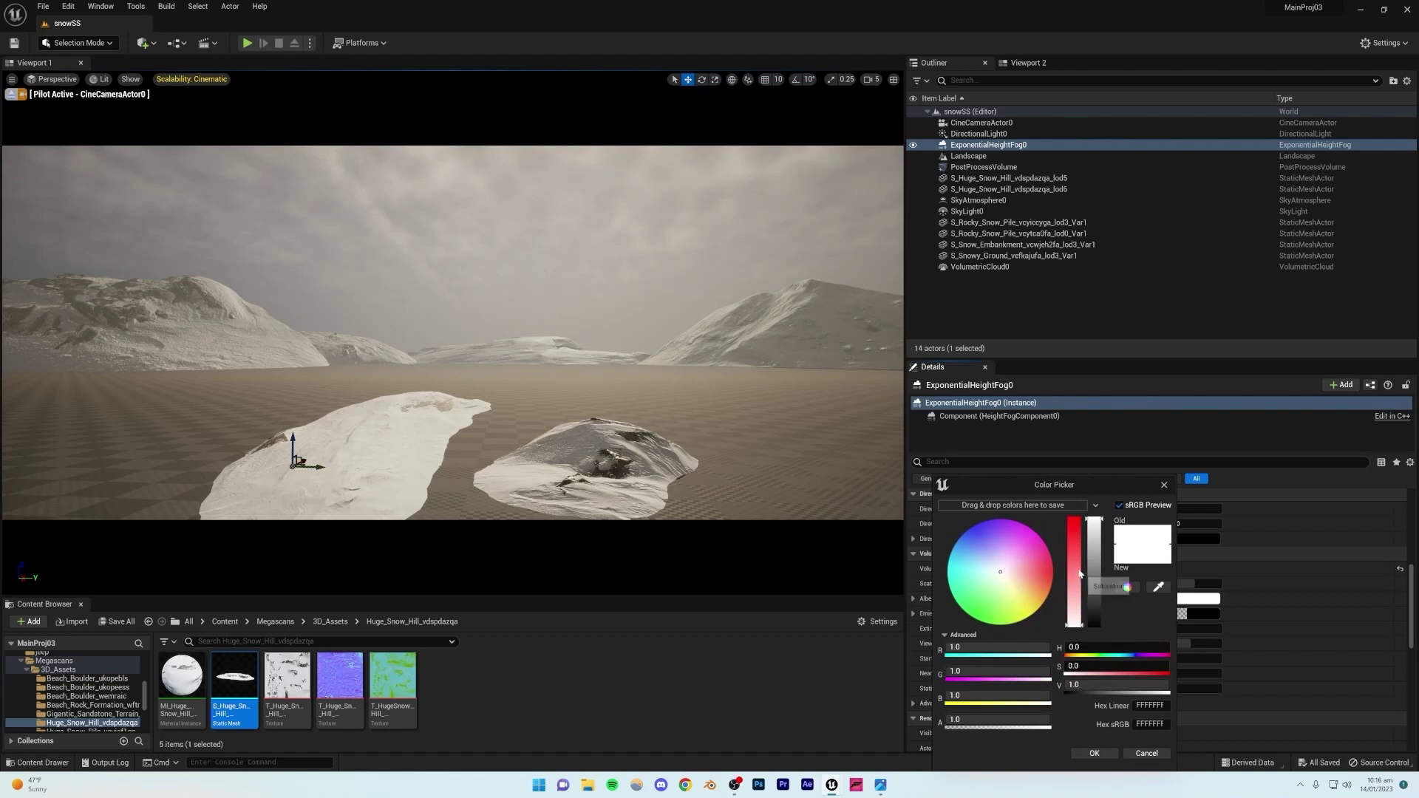
left_click(993, 571)
left_click_drag(993, 570, 984, 561)
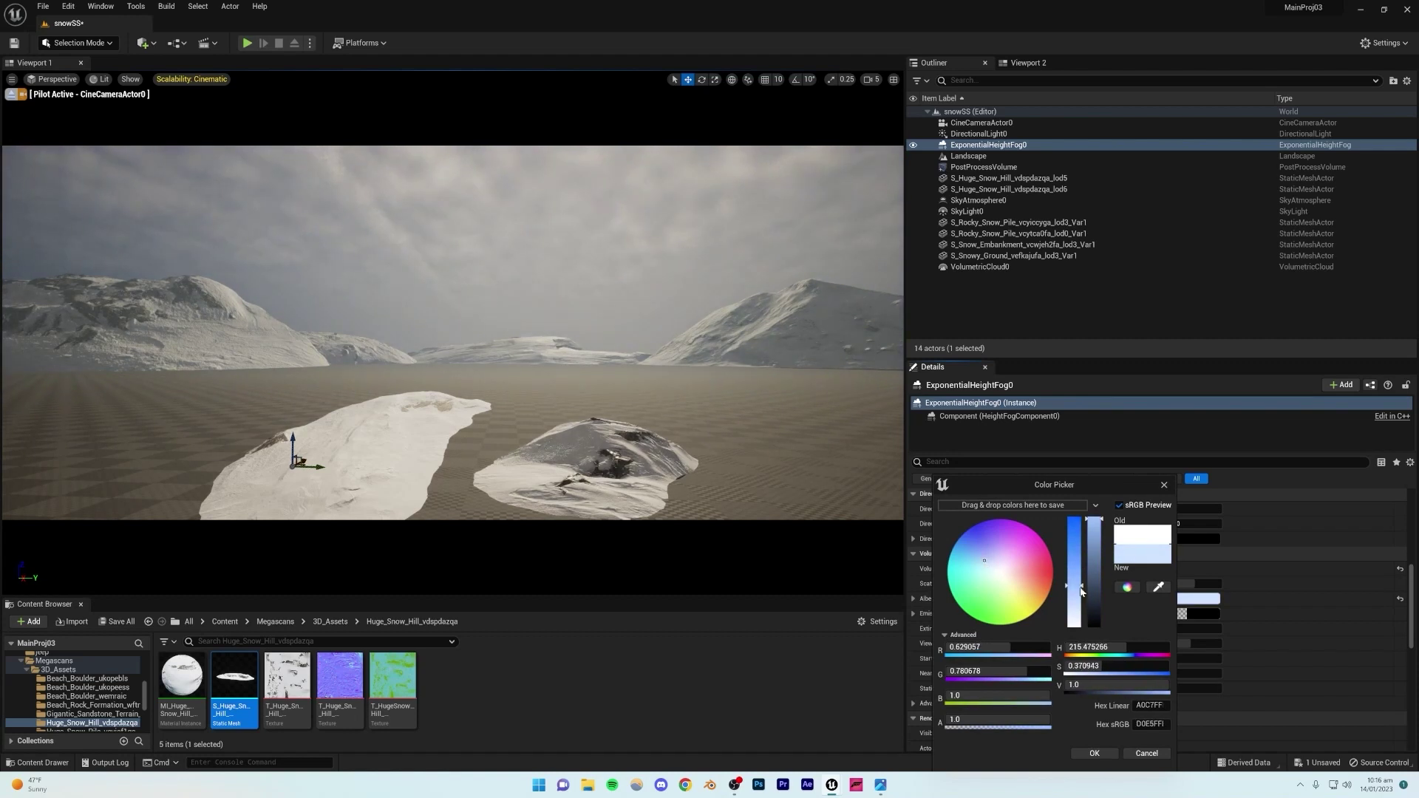
left_click(1102, 750)
Step: Raise the Fog Density of ExponentialHeightFog0 to 0.2 and save the level
scroll(1073, 687, "up", 10)
left_click(1175, 585)
left_click(1173, 584)
key("Return")
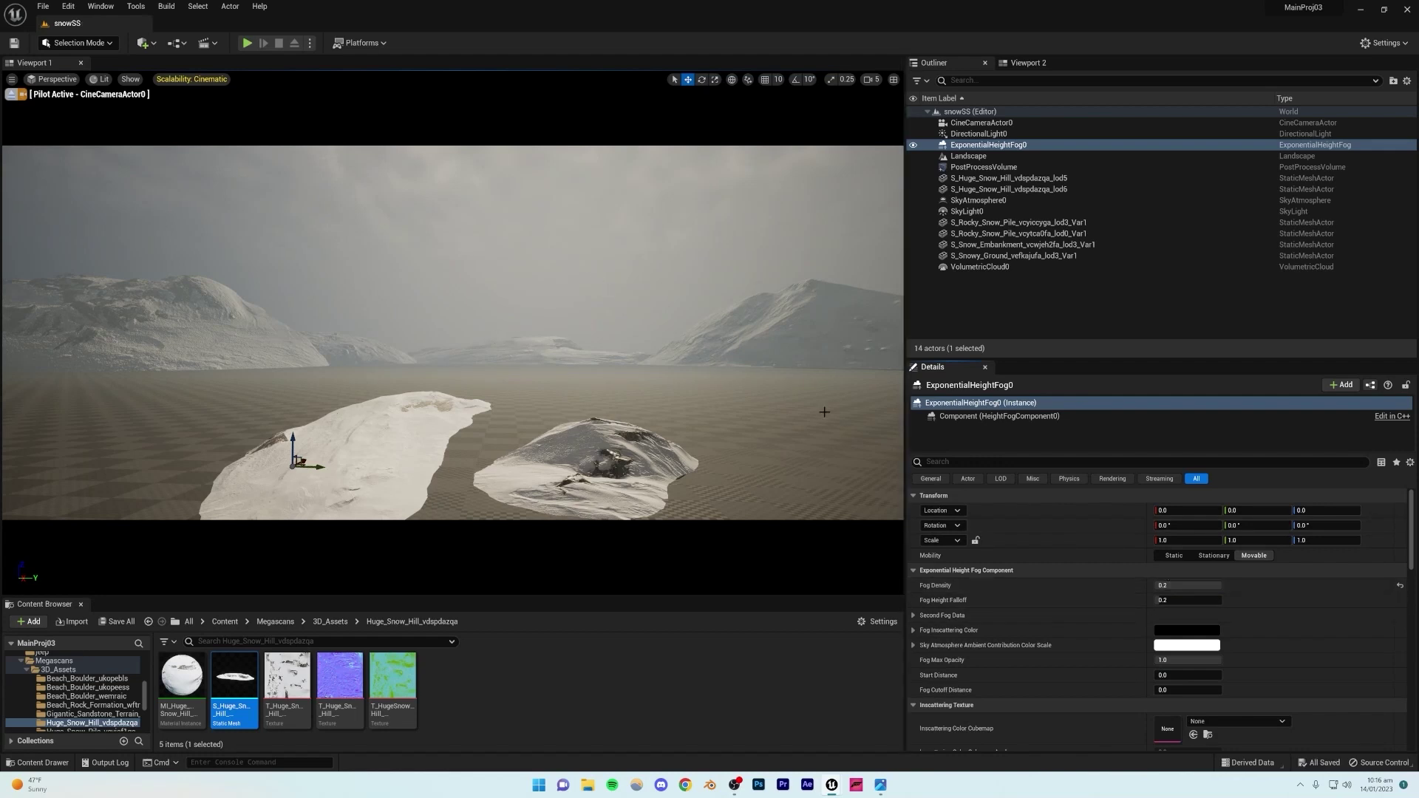
Step: Compare the camera view's lighting and fog against the reference image HighresScreenshot00006.png
left_click(880, 785)
left_click_drag(549, 95, 952, 150)
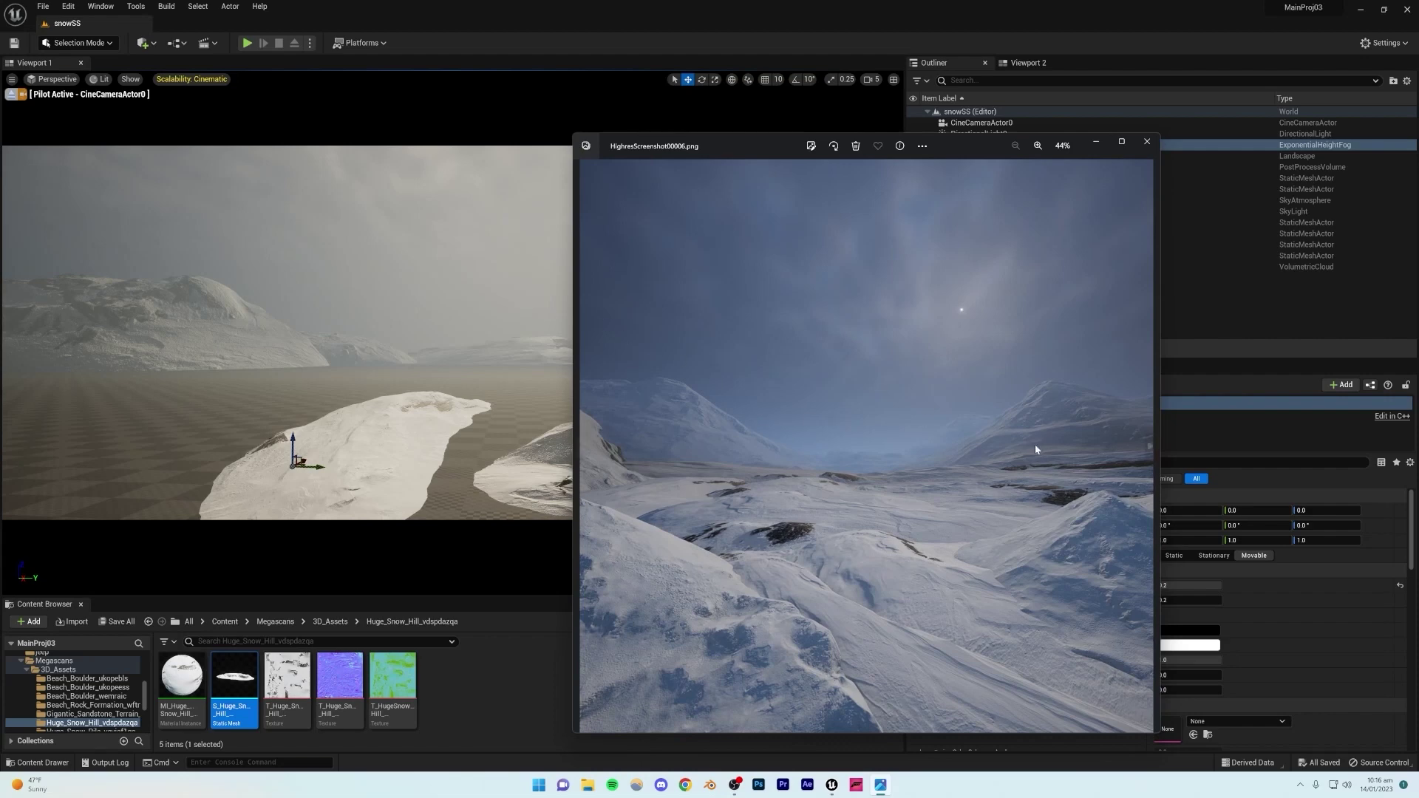
left_click(498, 299)
Step: Enlarge the rocky snow pile on the right horizon to a scale of about 35.7, 21.8, 45.8
left_click(783, 336)
left_click(714, 79)
left_click_drag(780, 343, 689, 318)
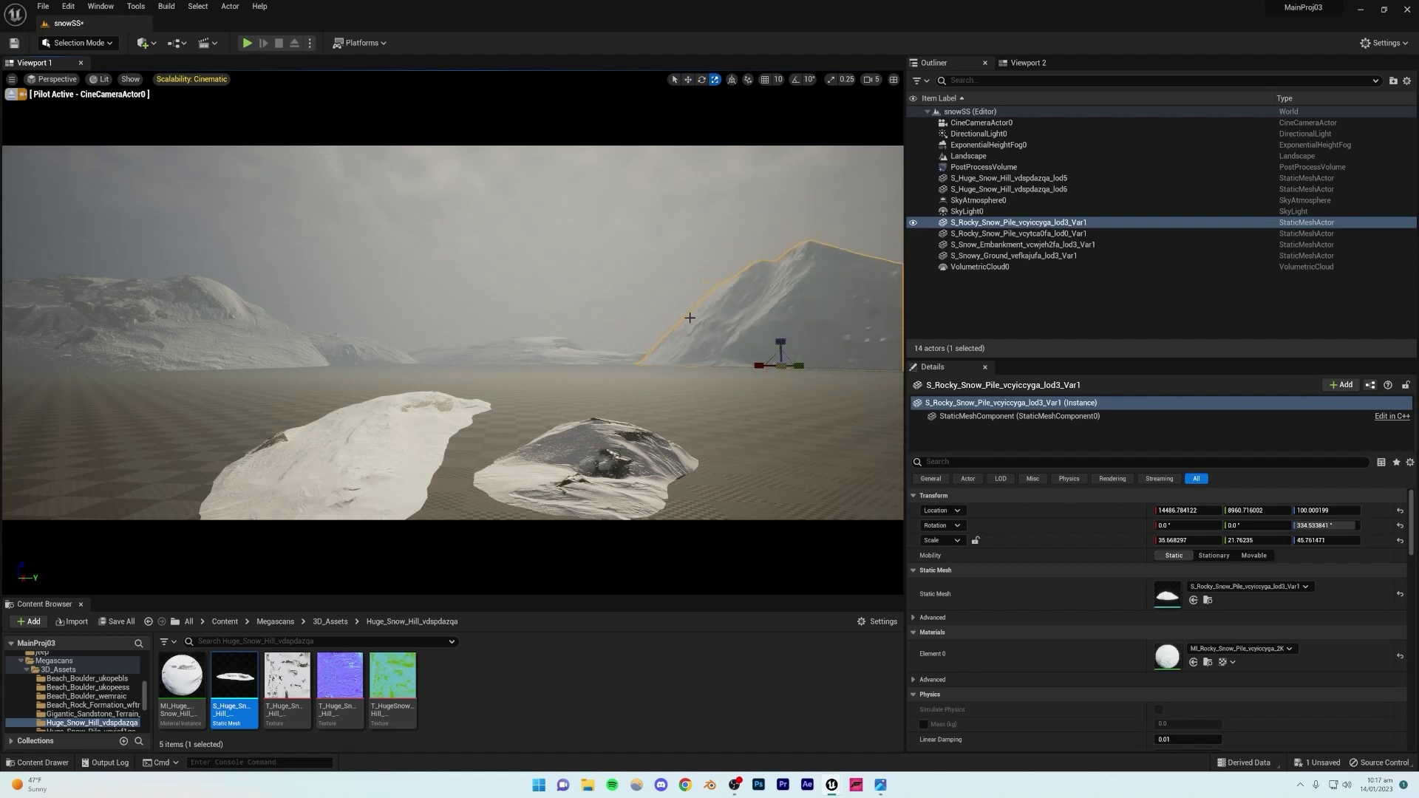
left_click(604, 276)
Step: Increase the central distant hill's Z scale to about 11.9, rotate it to about -504° around Z, and save the level
left_click(583, 357)
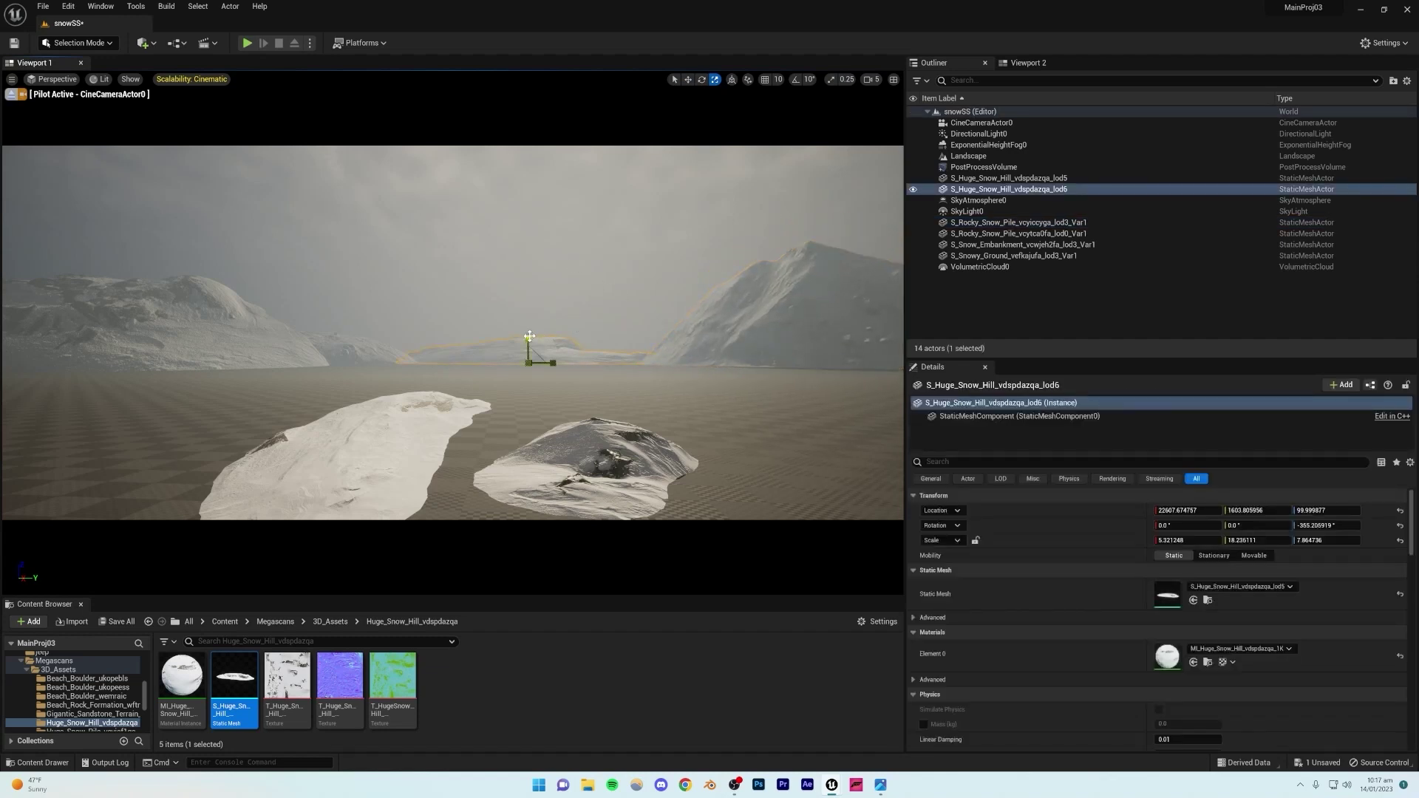
left_click(520, 275)
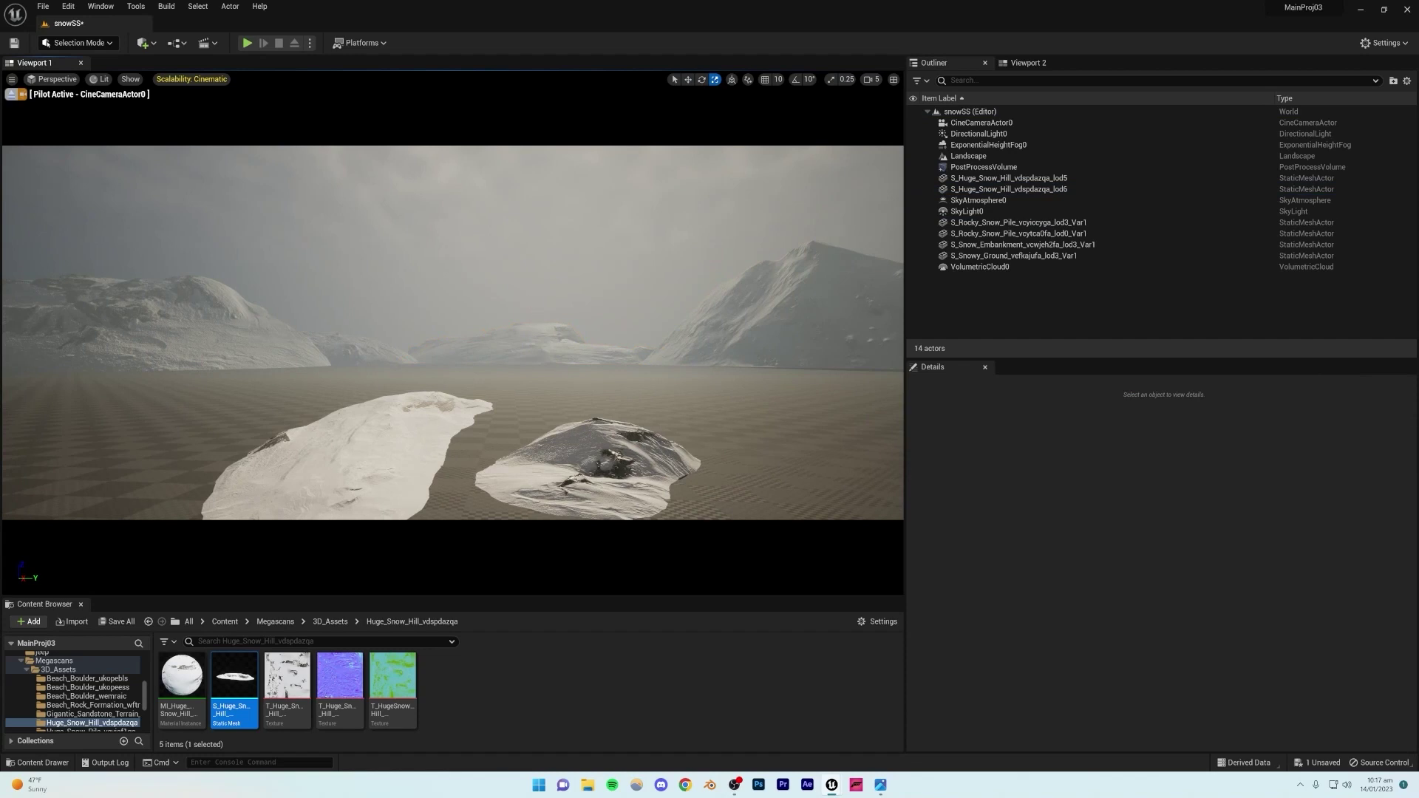
left_click(527, 342)
left_click(702, 79)
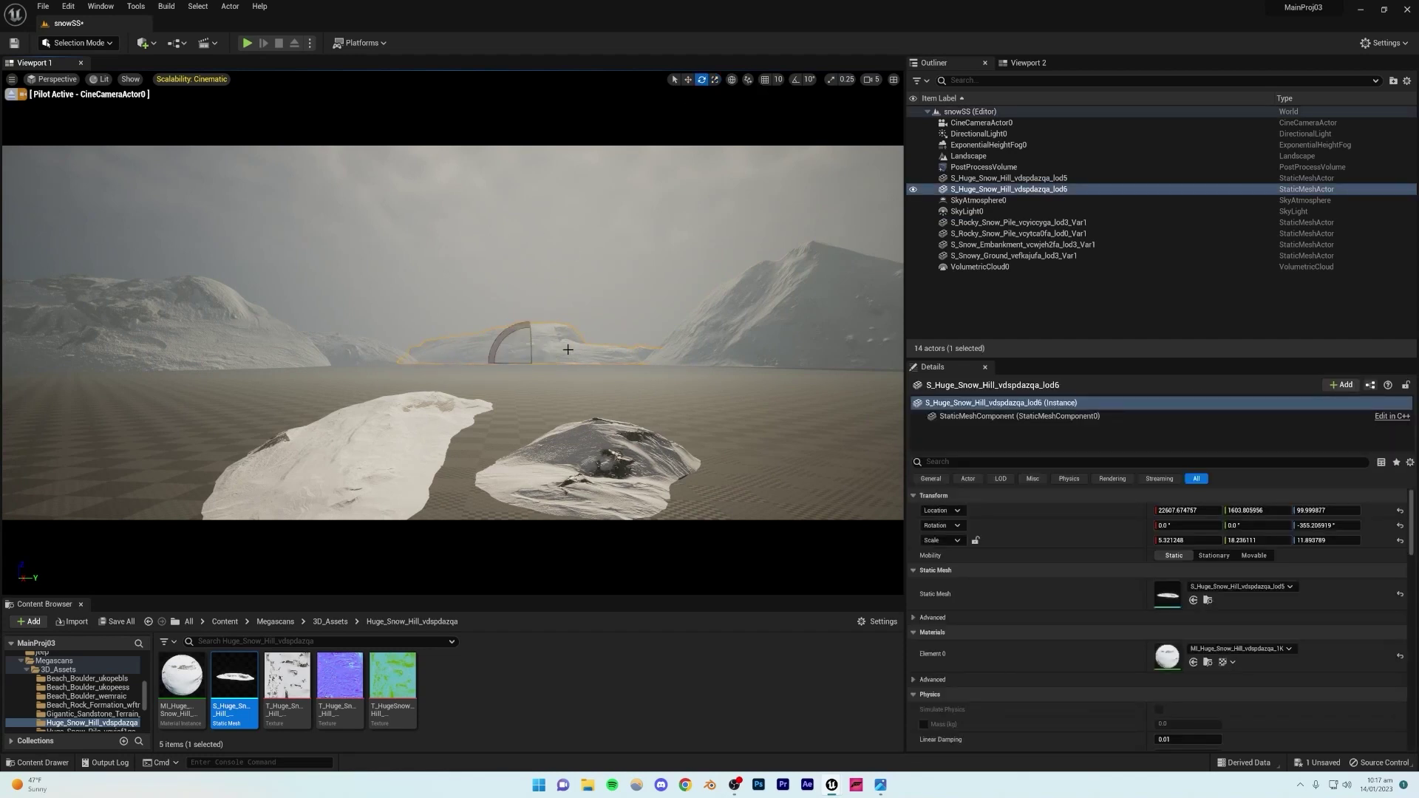
mouse_move(515, 367)
left_mouse_down()
mouse_move(475, 371)
mouse_move(574, 367)
mouse_move(525, 367)
left_mouse_up()
left_click(452, 288)
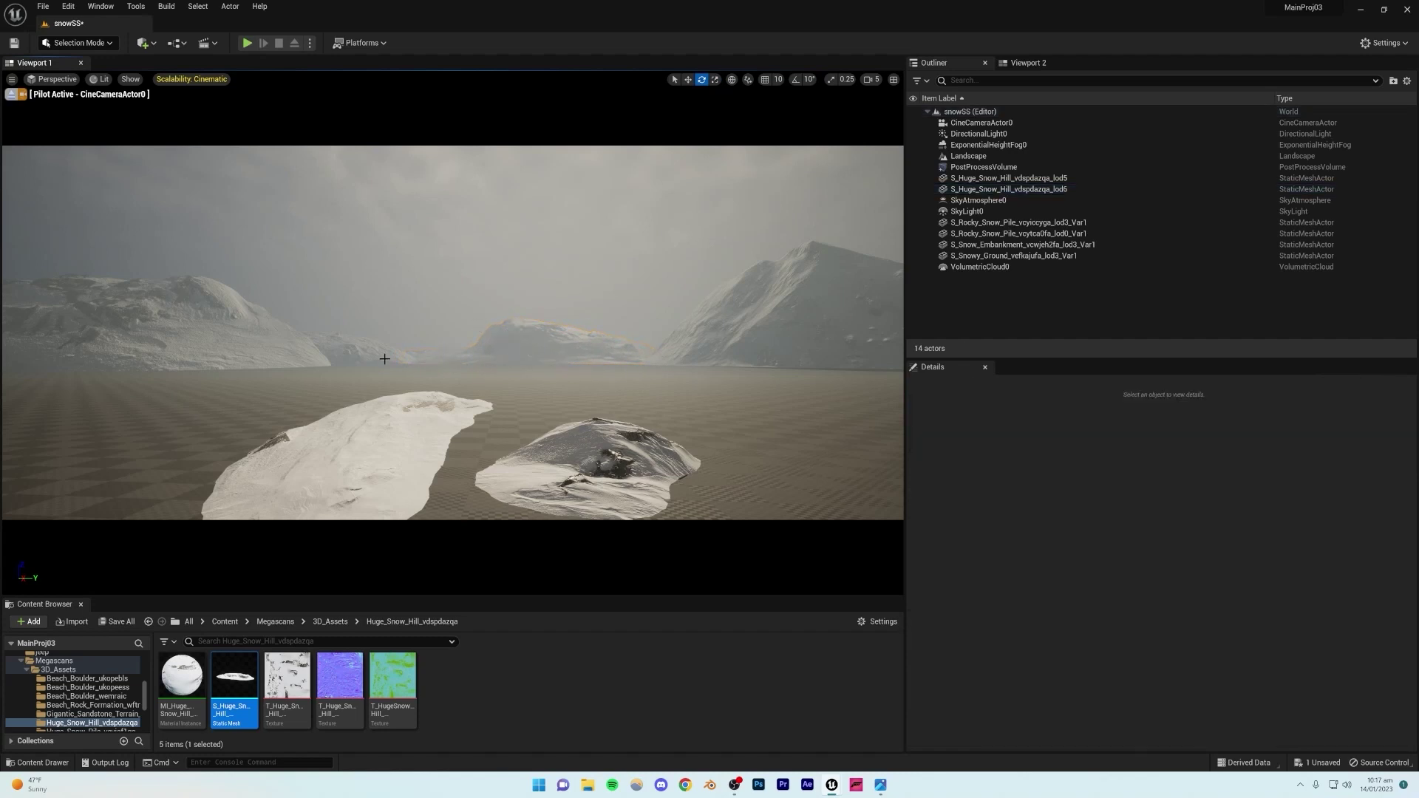
left_click(512, 355)
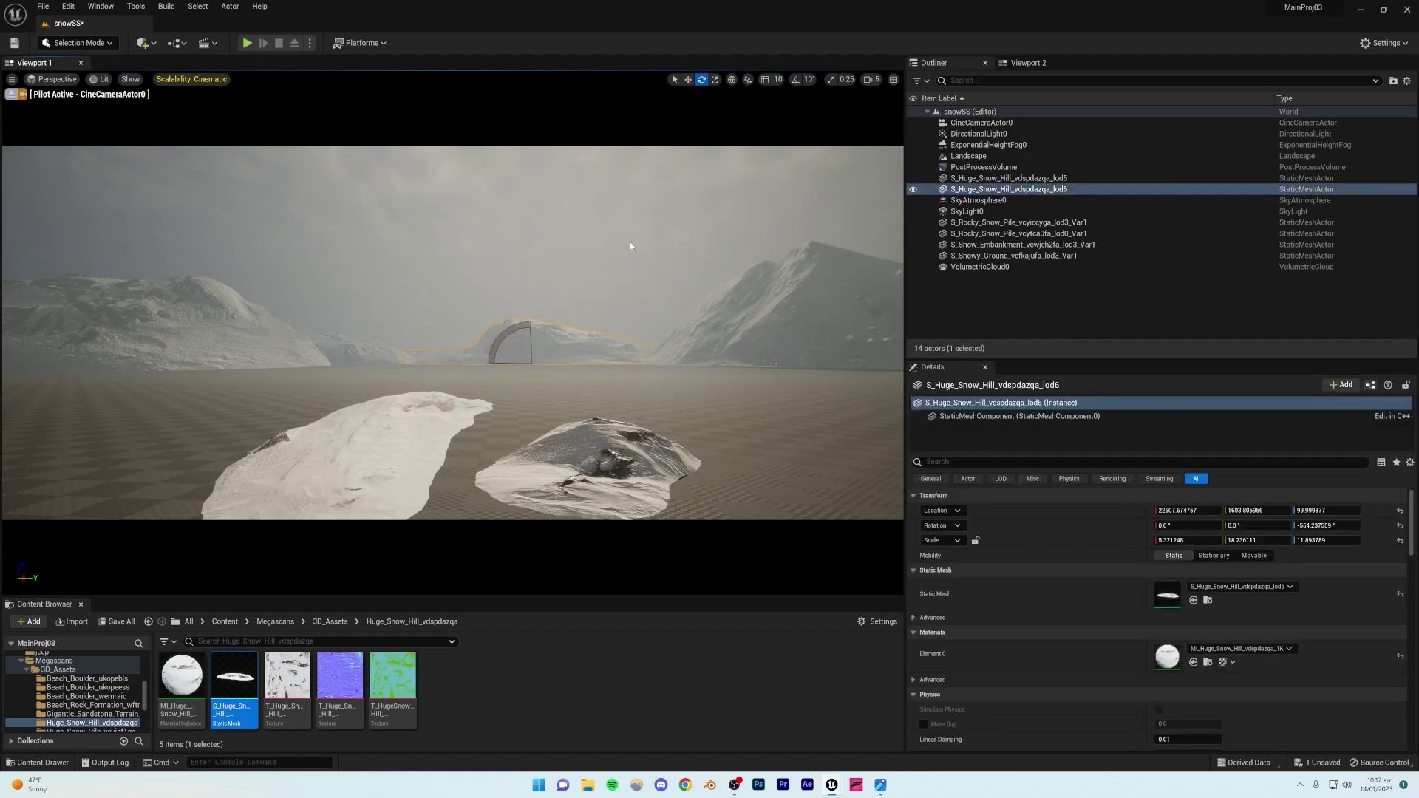
left_click(613, 261)
Step: Scale the smaller distant hill left of centre to about 10 in X and Y and 9.6 in Z, and save the level
left_click(369, 343)
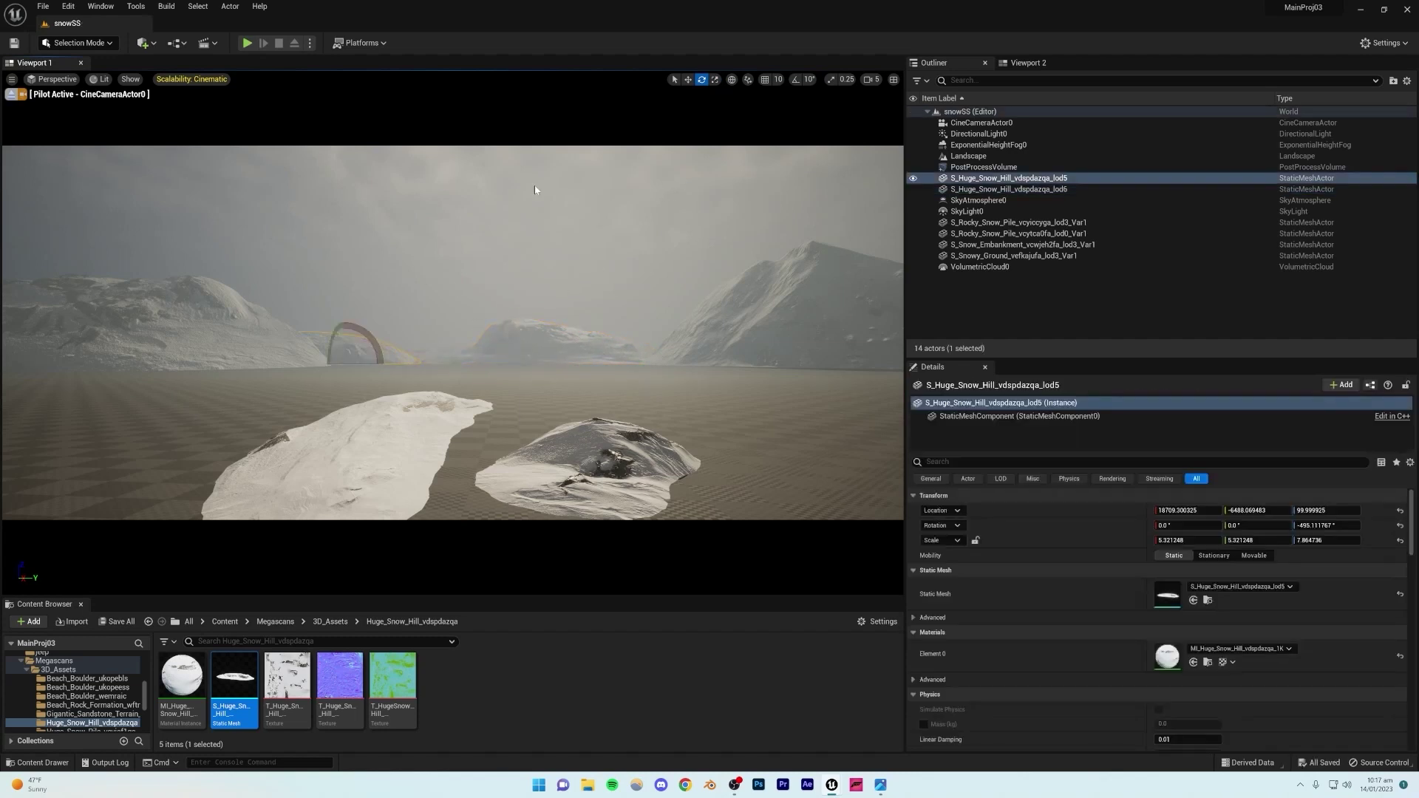
left_click(715, 79)
left_click_drag(326, 363, 331, 362)
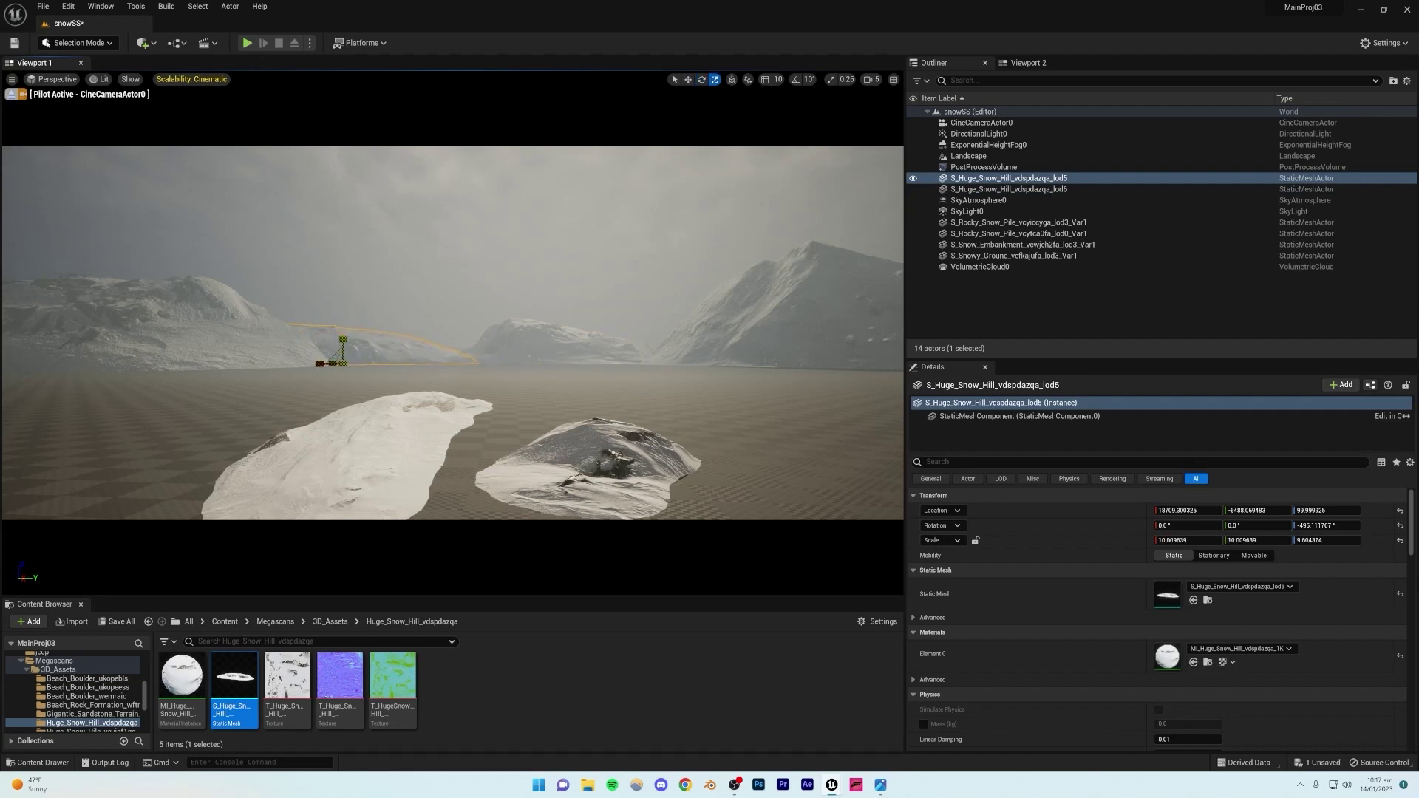
left_click(437, 259)
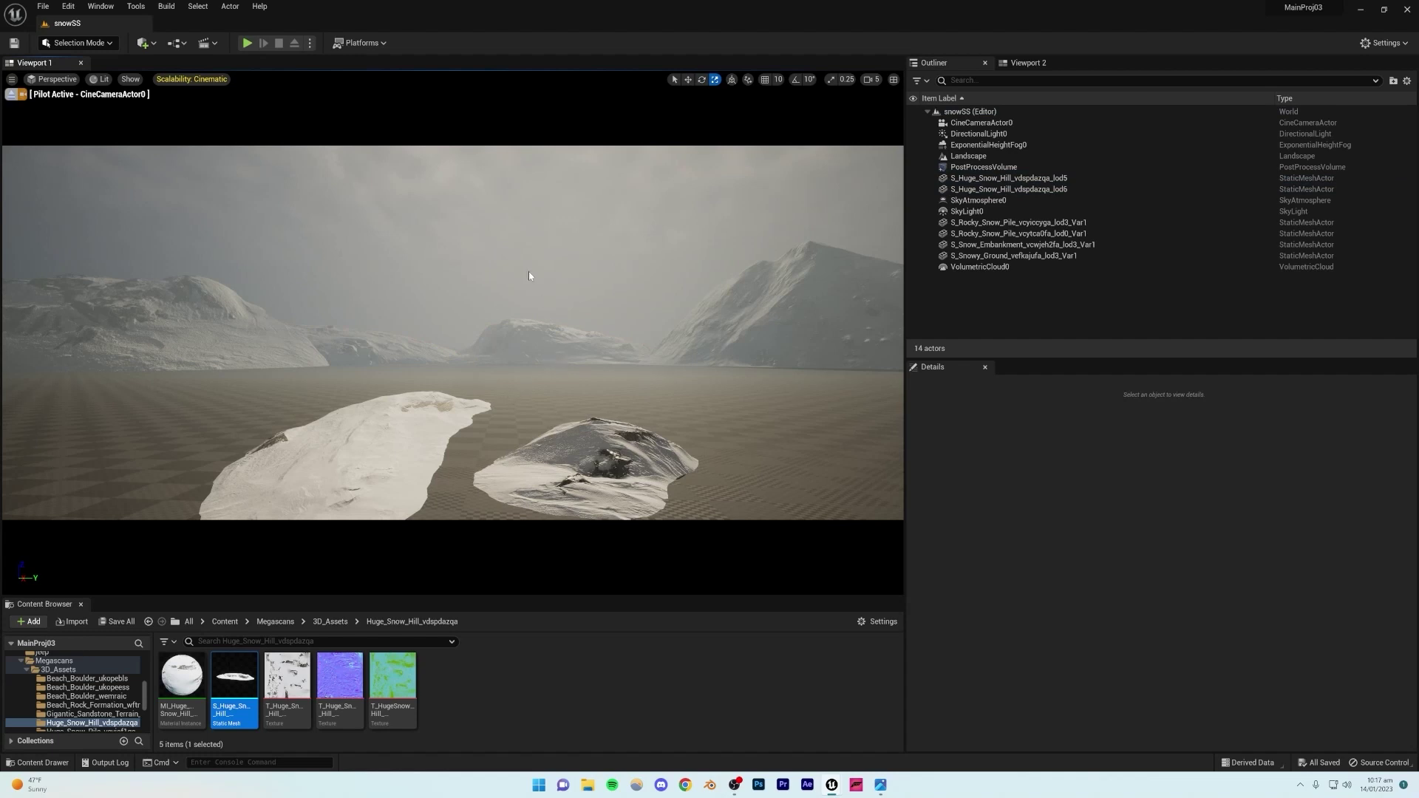
Step: Rotate DirectionalLight0 to about -120°, -70°, -145°, compare the lighting with the reference image, and save the level
left_click(978, 134)
left_click(688, 79)
left_click(701, 81)
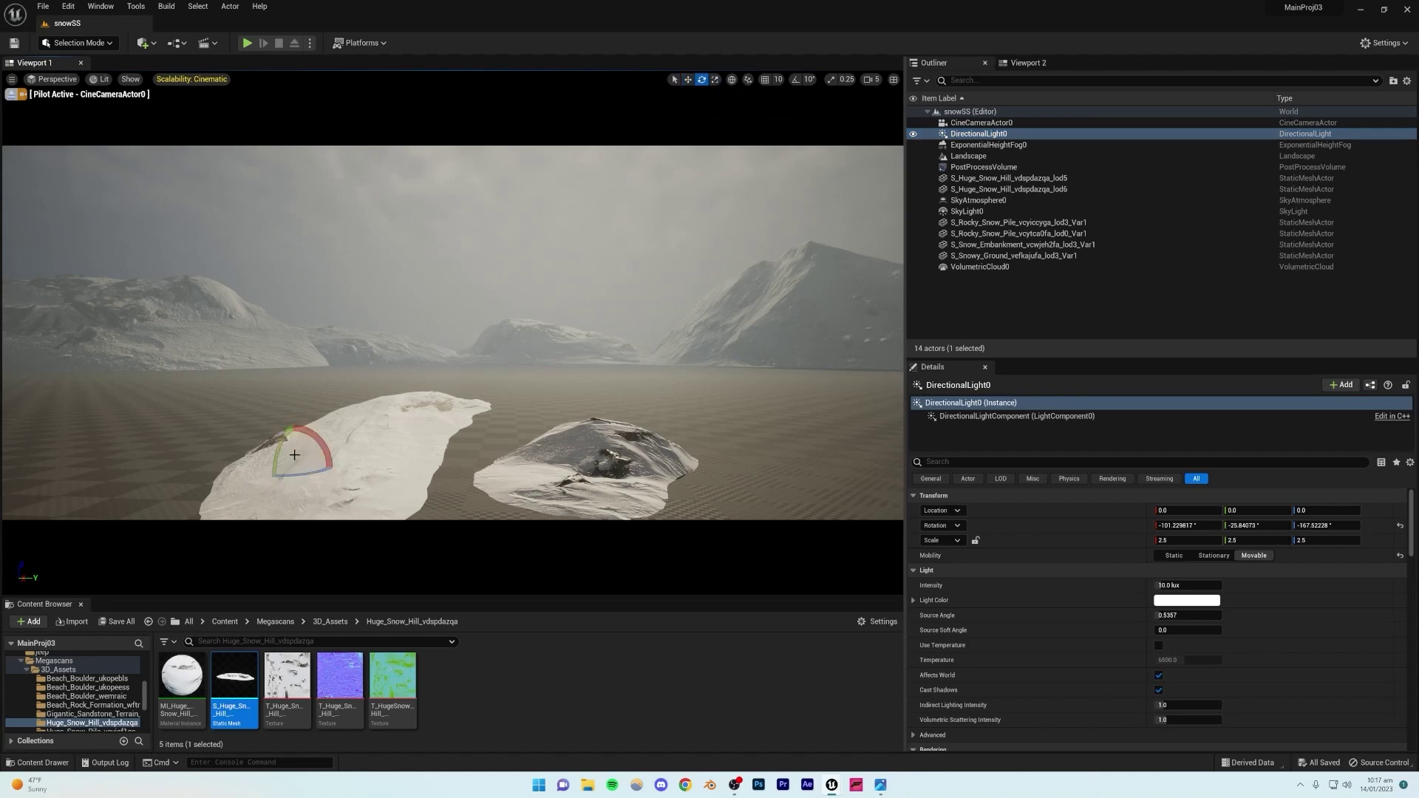
left_click_drag(278, 447, 318, 414)
left_click_drag(293, 499, 289, 548)
left_click(880, 785)
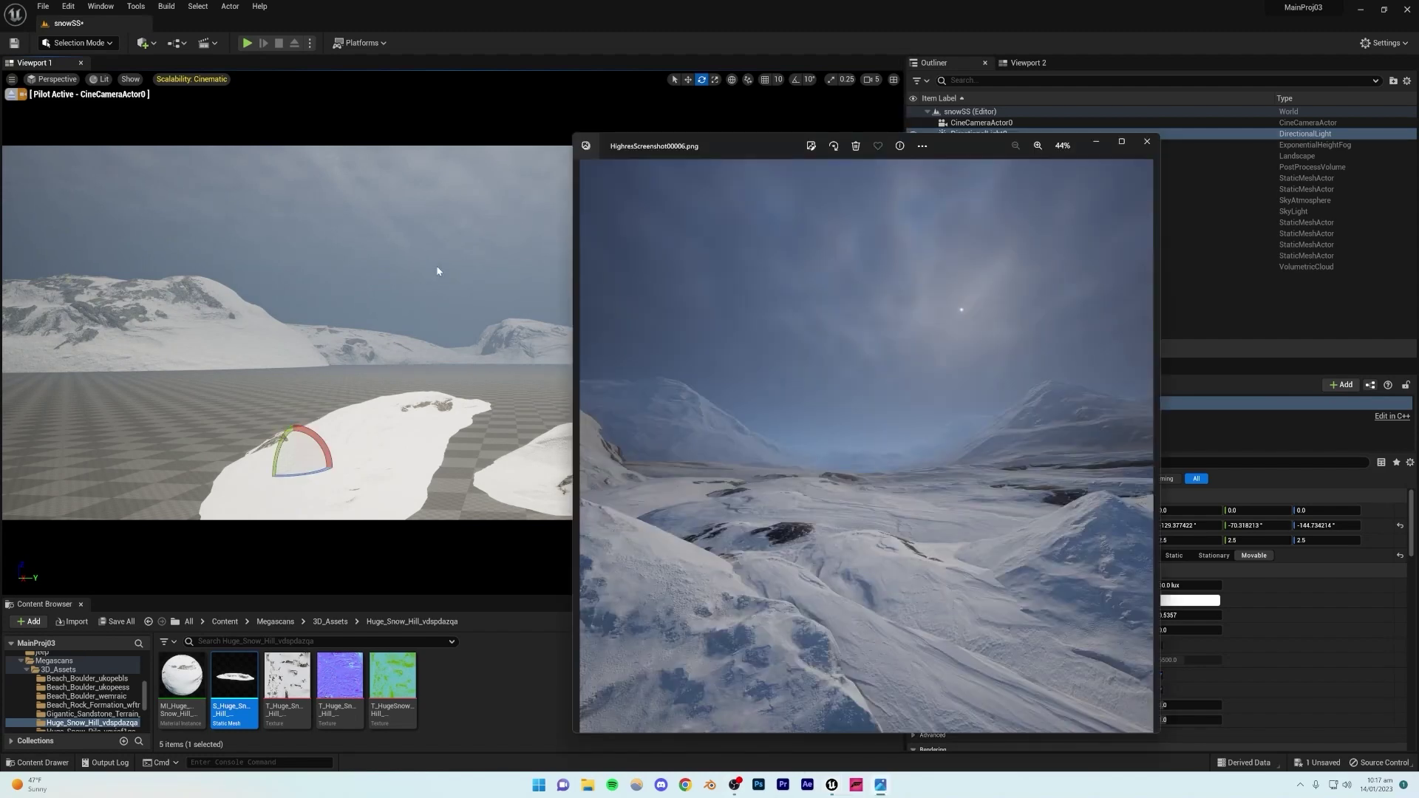
left_click(414, 290)
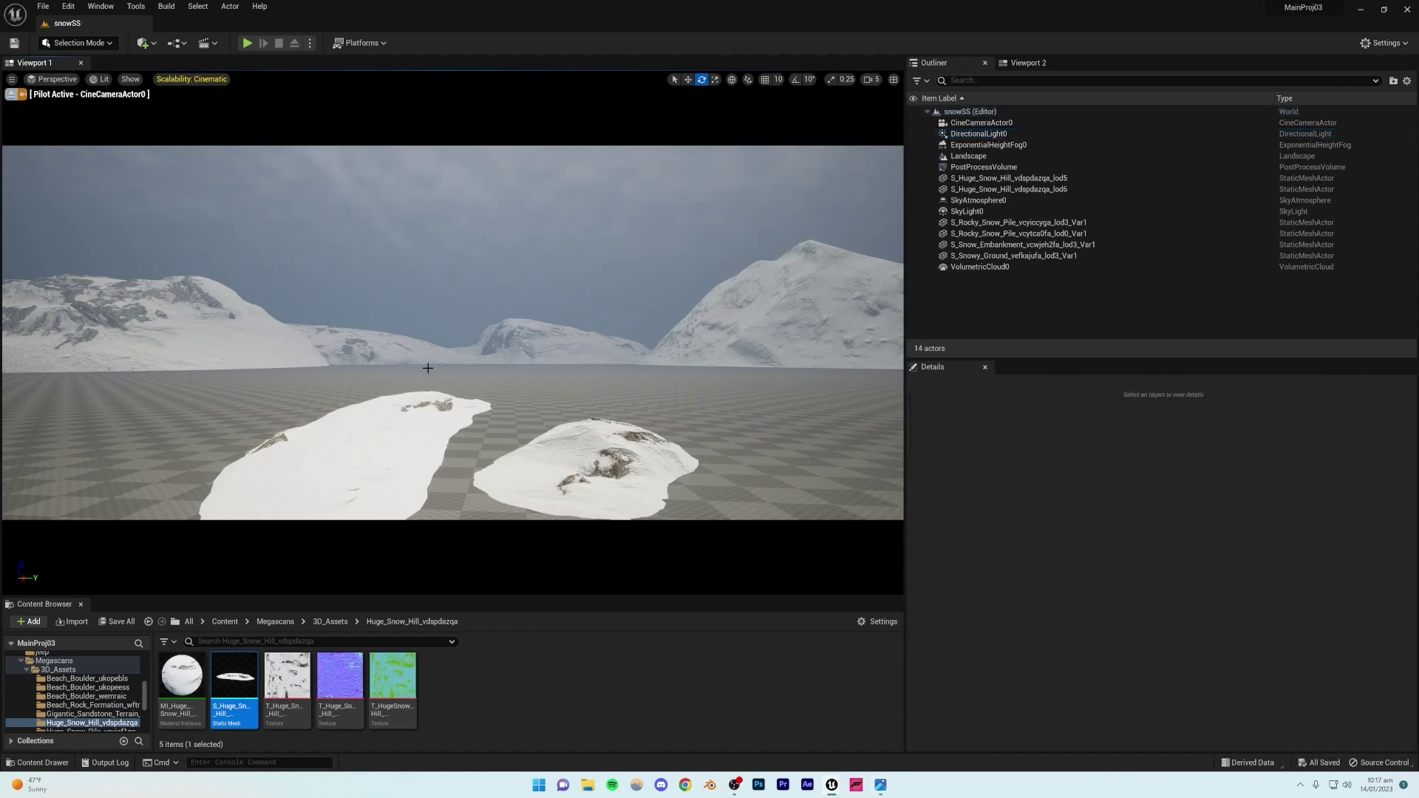
Step: Rotate the foreground snowy ground mesh to about 199° around Z and move it to the right foreground at about Y 1542
left_click(413, 426)
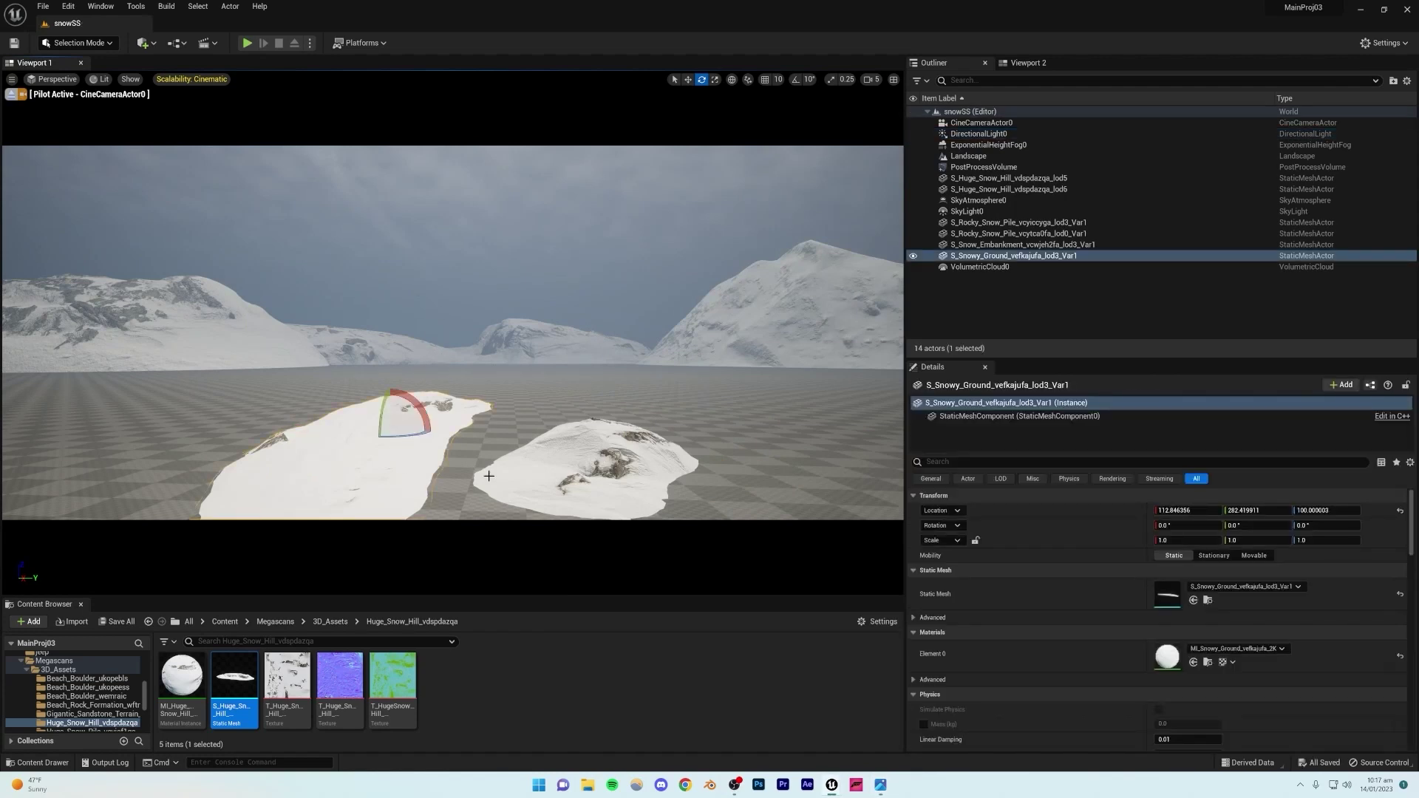
left_click_drag(402, 436, 532, 440)
left_click(687, 79)
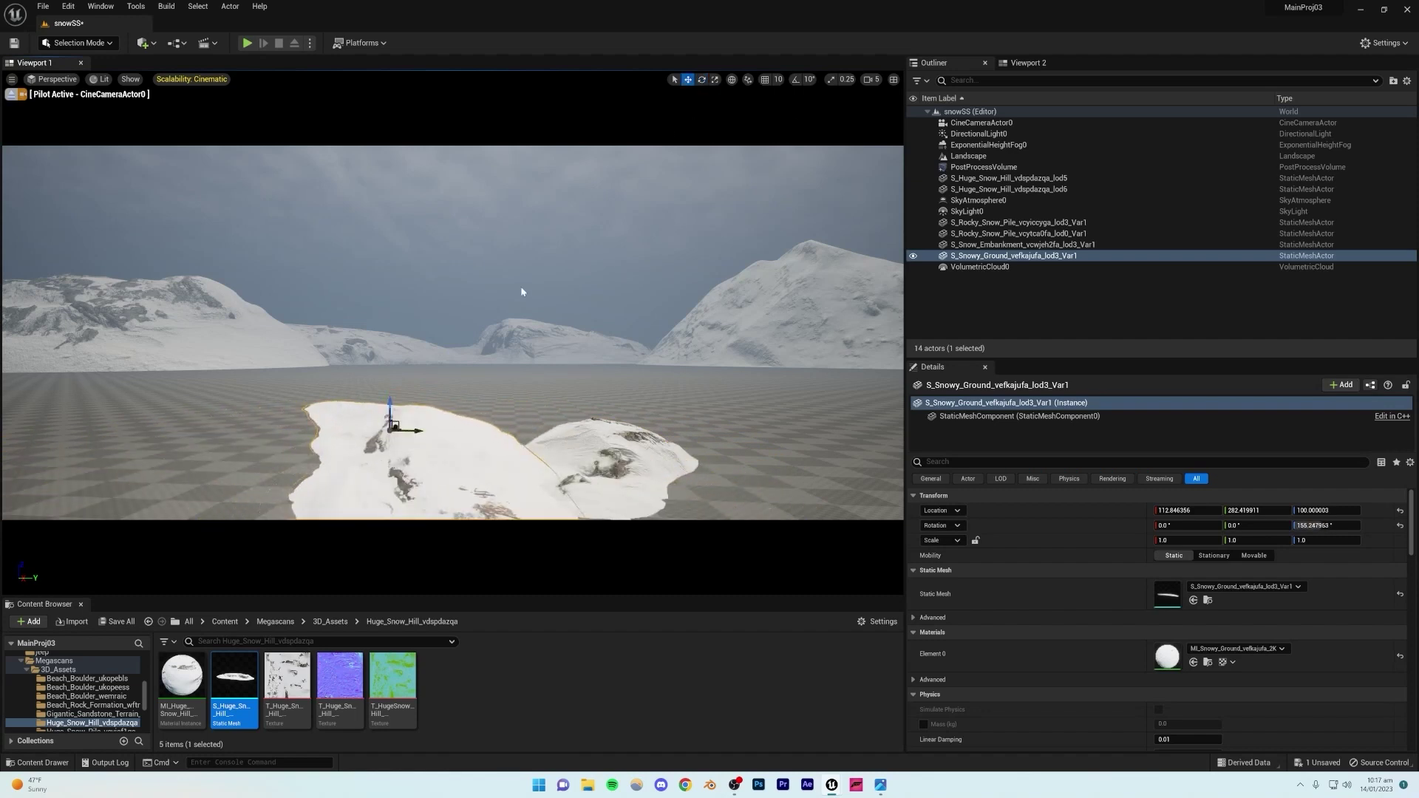
left_click_drag(414, 430, 758, 449)
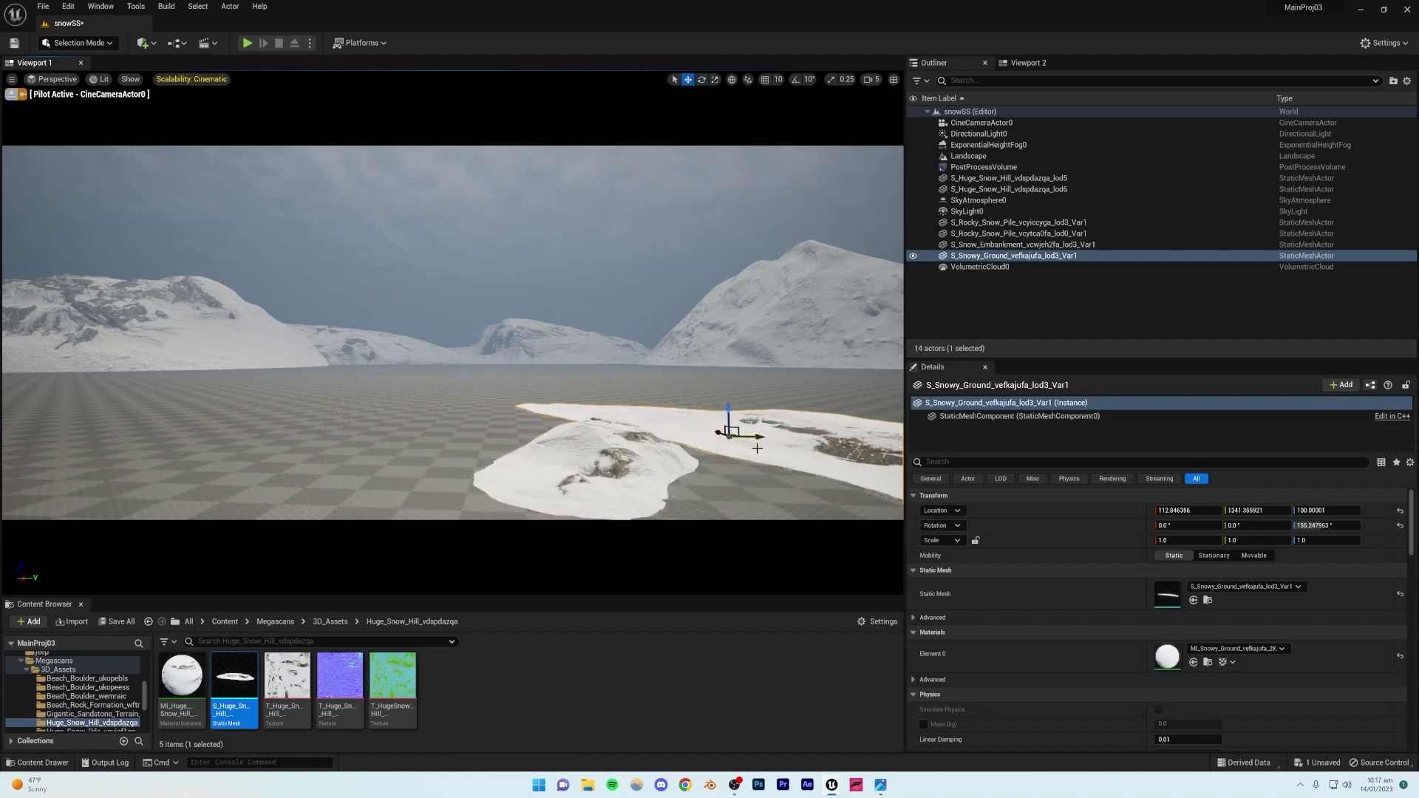
left_click(702, 79)
left_click_drag(698, 410, 771, 183)
left_click(688, 79)
left_click_drag(747, 436, 819, 447)
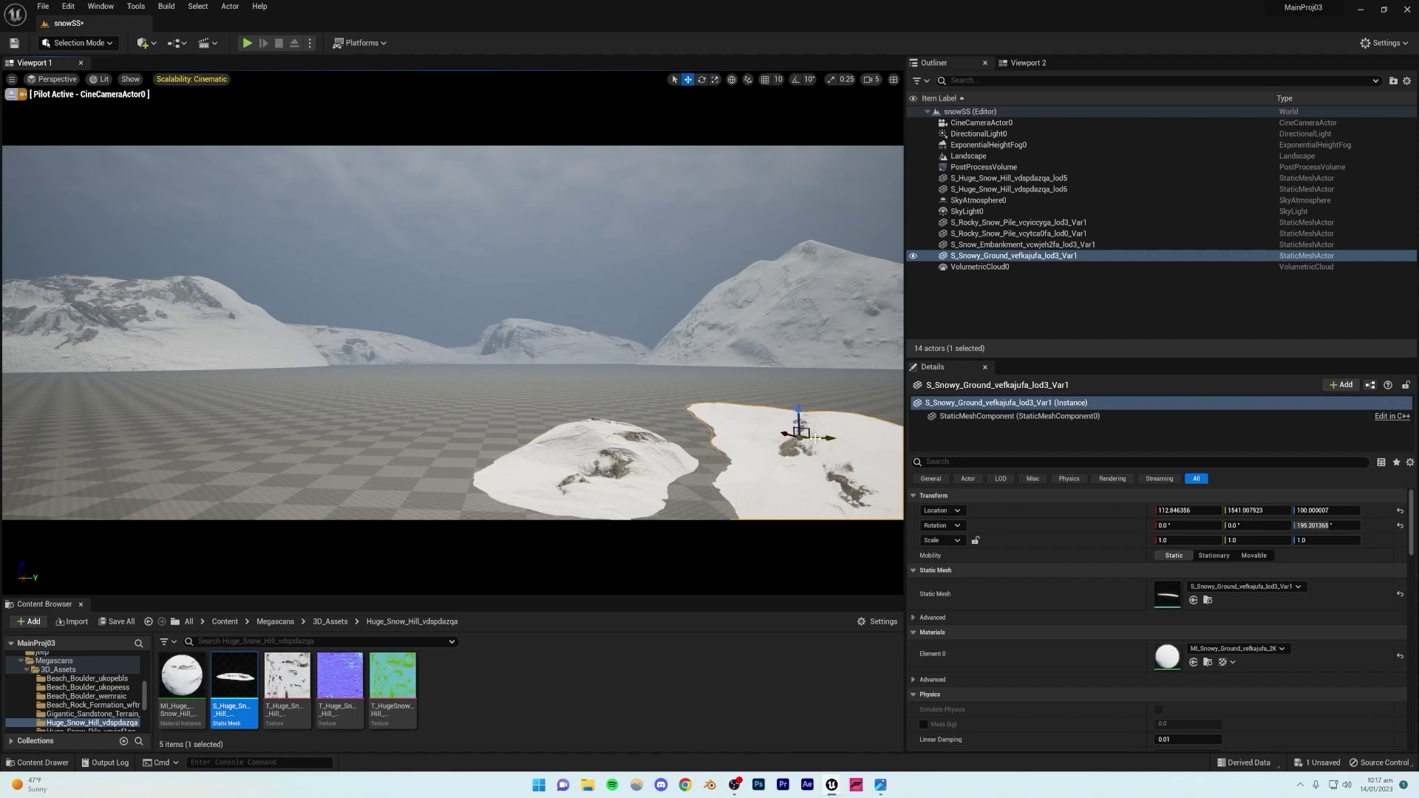
key("Escape")
Step: Move the foreground snow embankment to about -471, 888, 101 and widen it to a scale of about 5.8 in X and Y
left_click(639, 452)
left_click(701, 79)
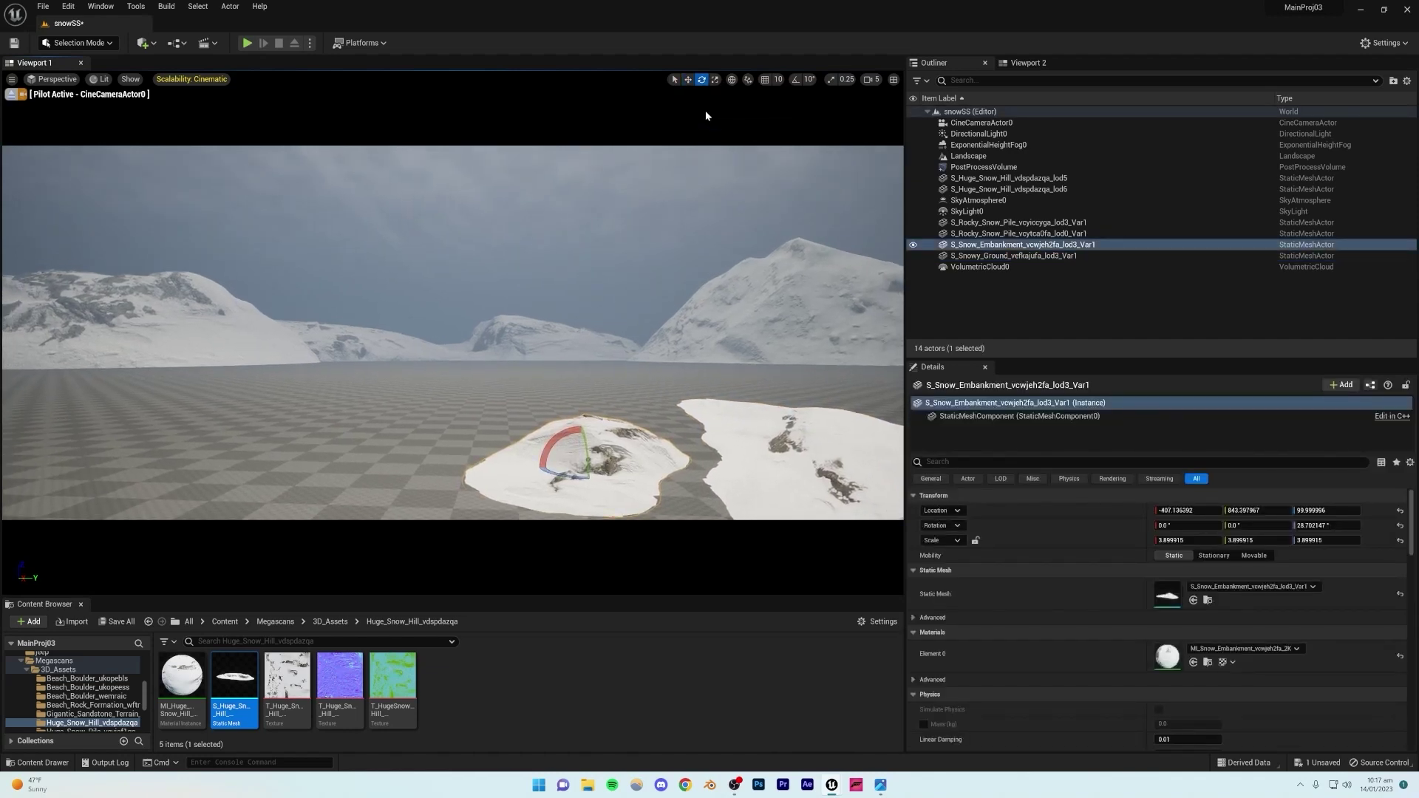
left_click(687, 81)
left_click_drag(585, 466, 650, 497)
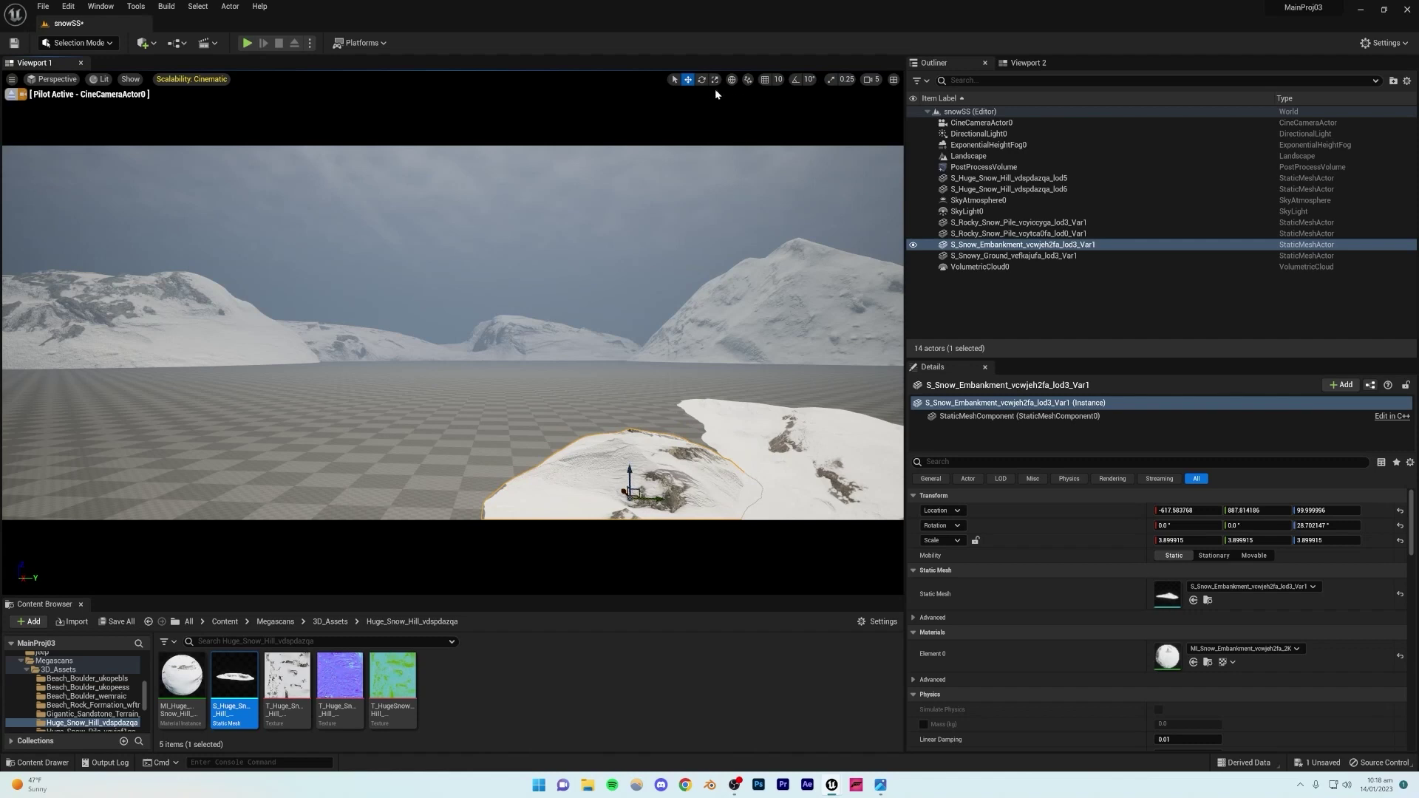
left_click_drag(641, 500, 605, 430)
left_click(686, 79)
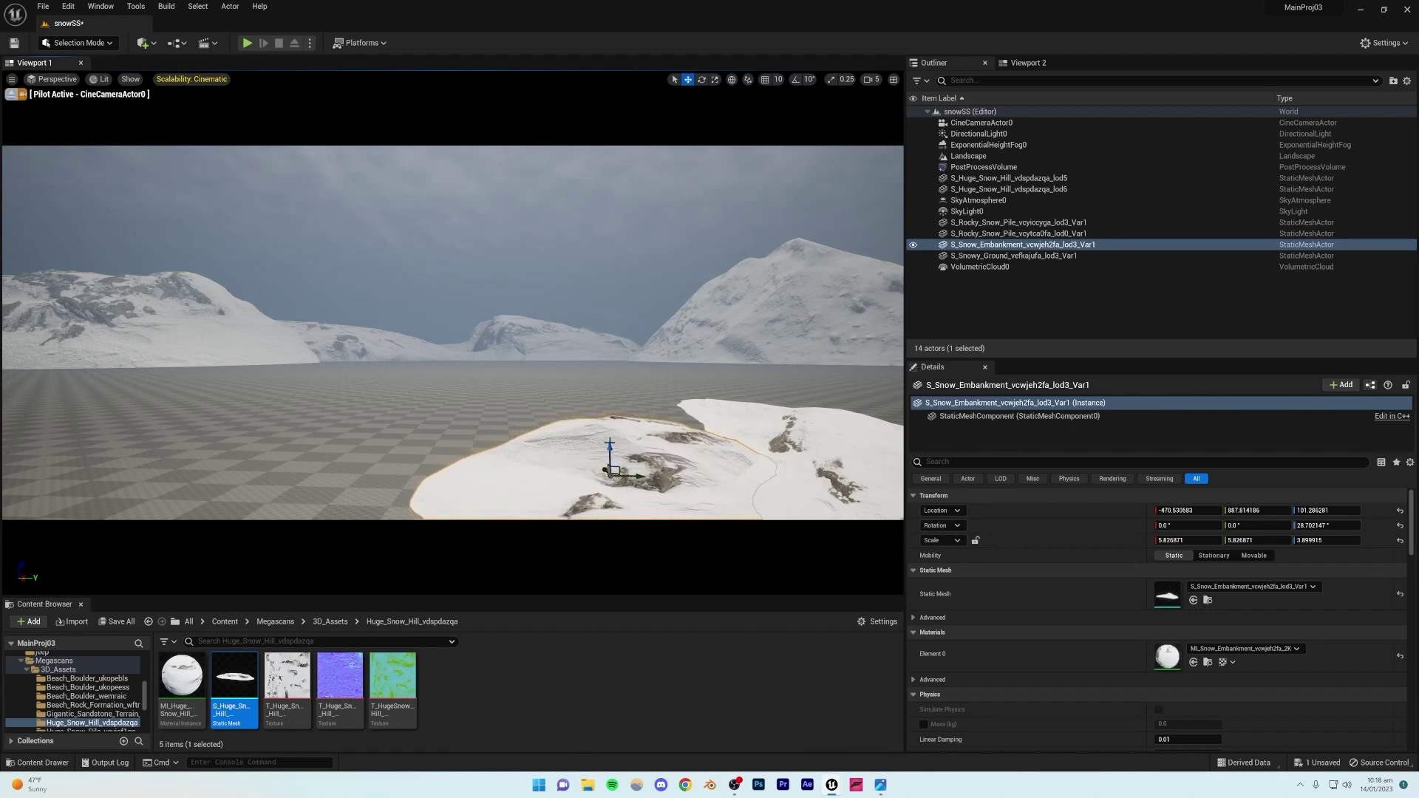
Step: Duplicate the snow embankment into the left foreground and rotate the copy to about -56° around Z
left_click_drag(641, 479, 311, 468, "alt")
key("e")
key("w")
left_click(494, 448)
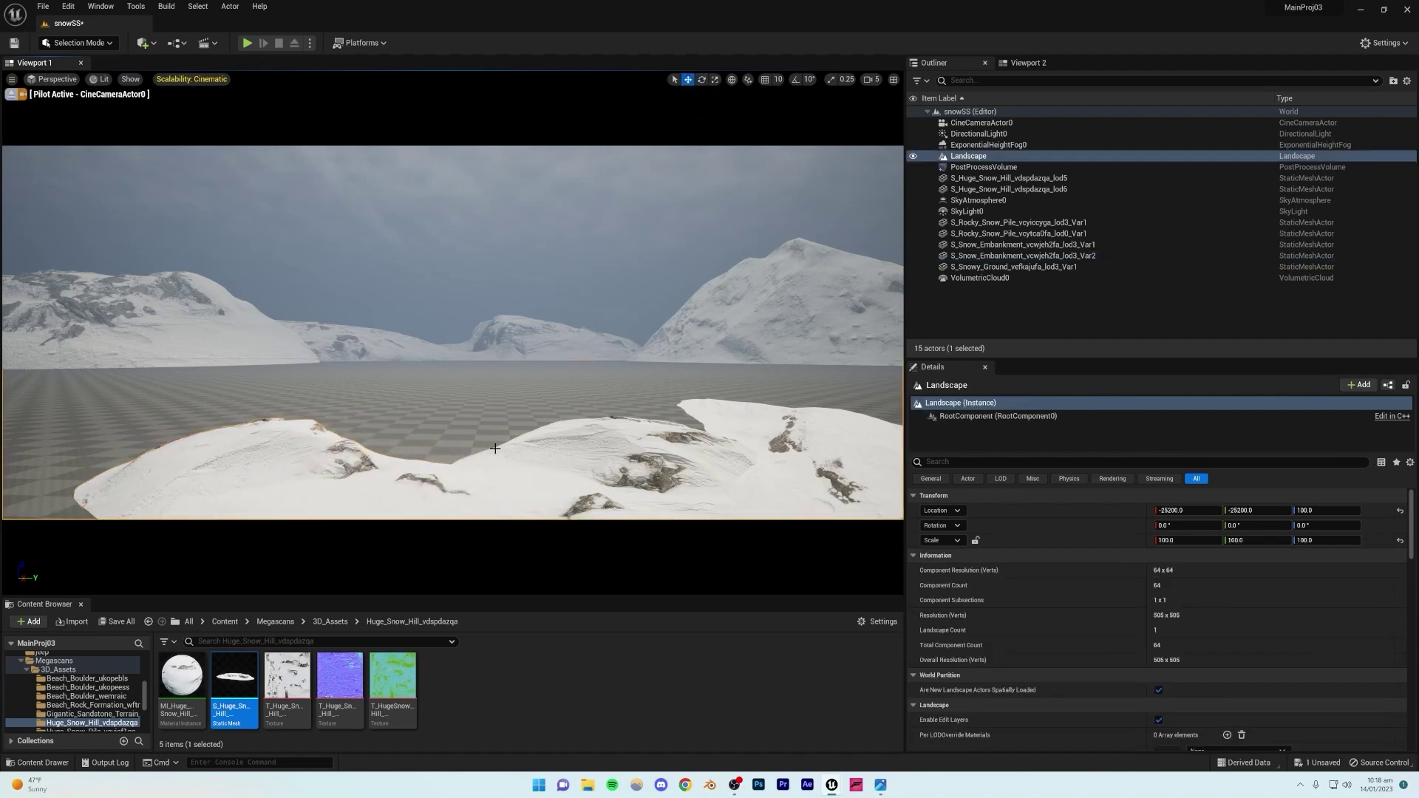
Step: Duplicate the snowy ground mesh to the left foreground and rotate the copy to about 151° around Z
left_click(790, 428)
left_click_drag(783, 427, 355, 430, "alt")
left_click(701, 79)
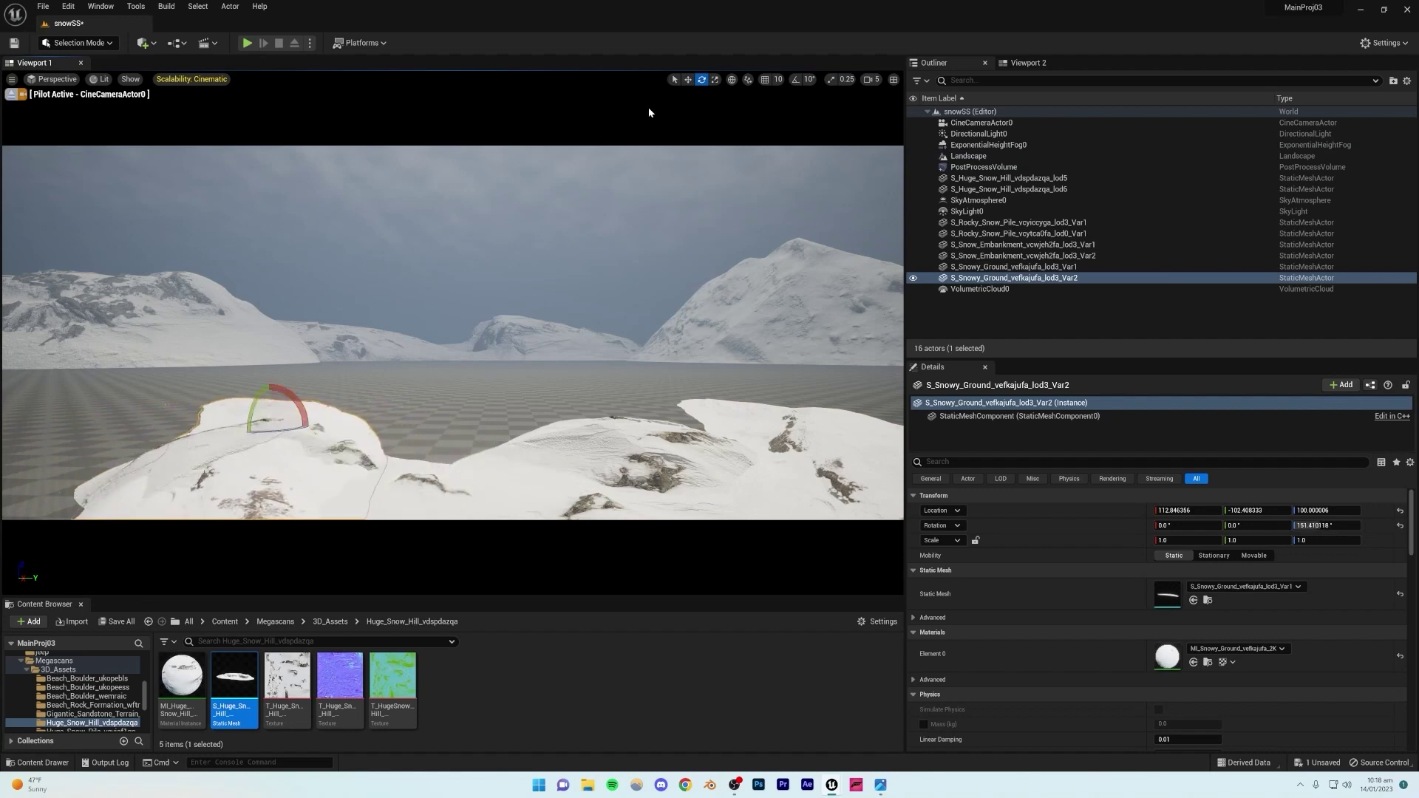
Step: Stretch the snowy ground copy to a Y scale of about 2.3 and move it to about X -245, Y -427
left_click(714, 79)
left_click_drag(241, 425, 249, 427)
key("w")
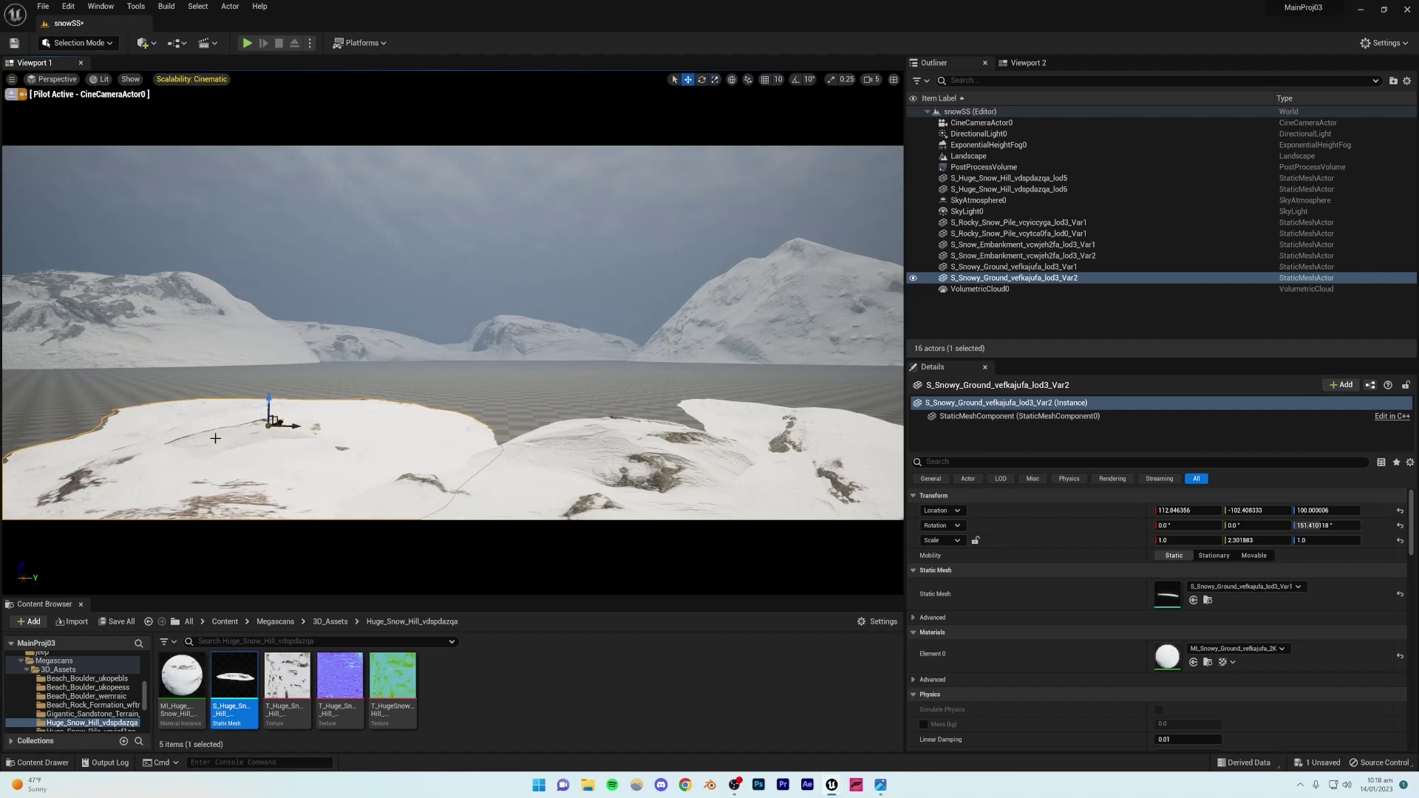
left_click_drag(274, 420, 87, 426)
left_click_drag(26, 450, 111, 452)
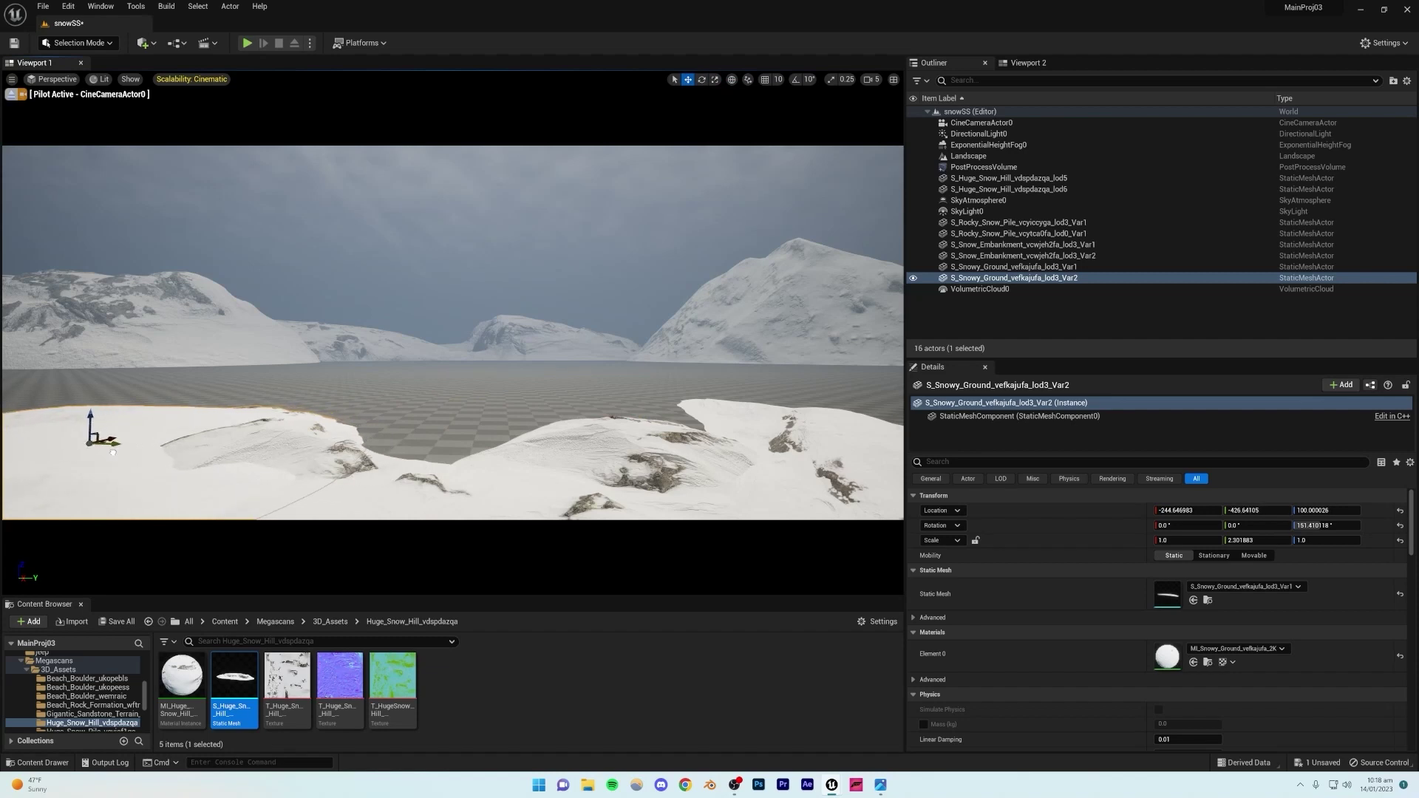
Step: Tilt the left embankment copy by about 0.5° in X and 0.8° in Y, set its height to about 117, and save the level
left_click(299, 453)
left_click_drag(299, 453, 305, 439)
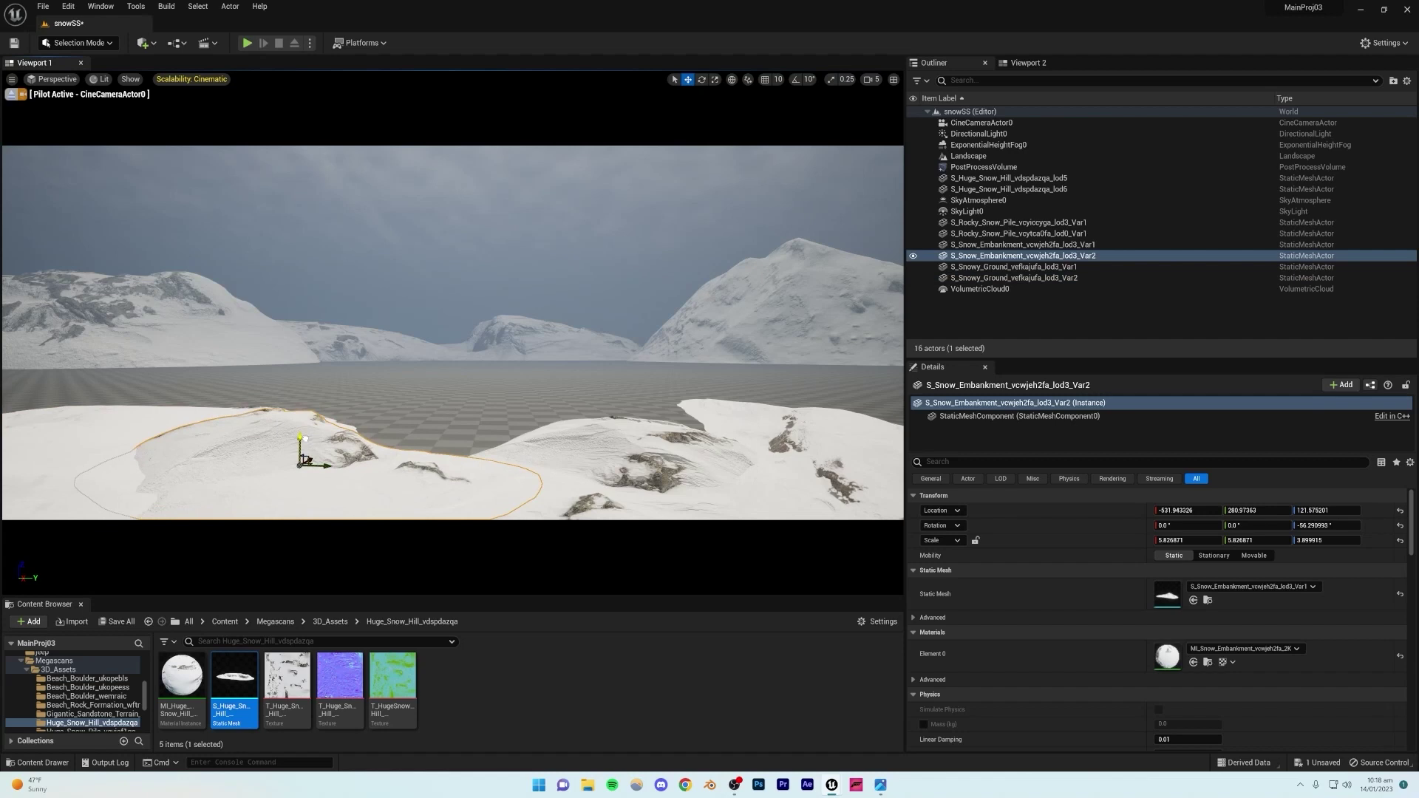
key("e")
left_click_drag(336, 443, 314, 476)
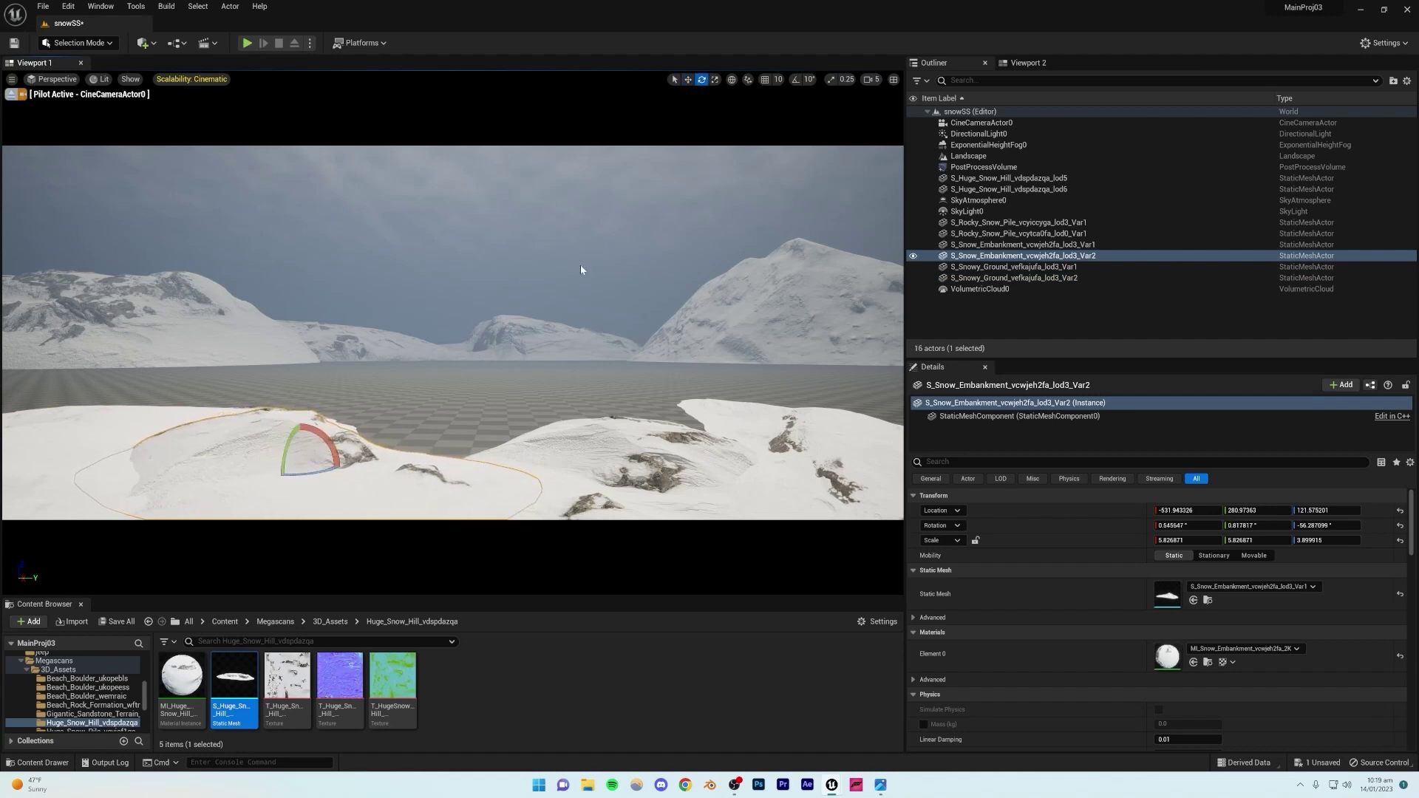
key("w")
left_click_drag(300, 441, 303, 441)
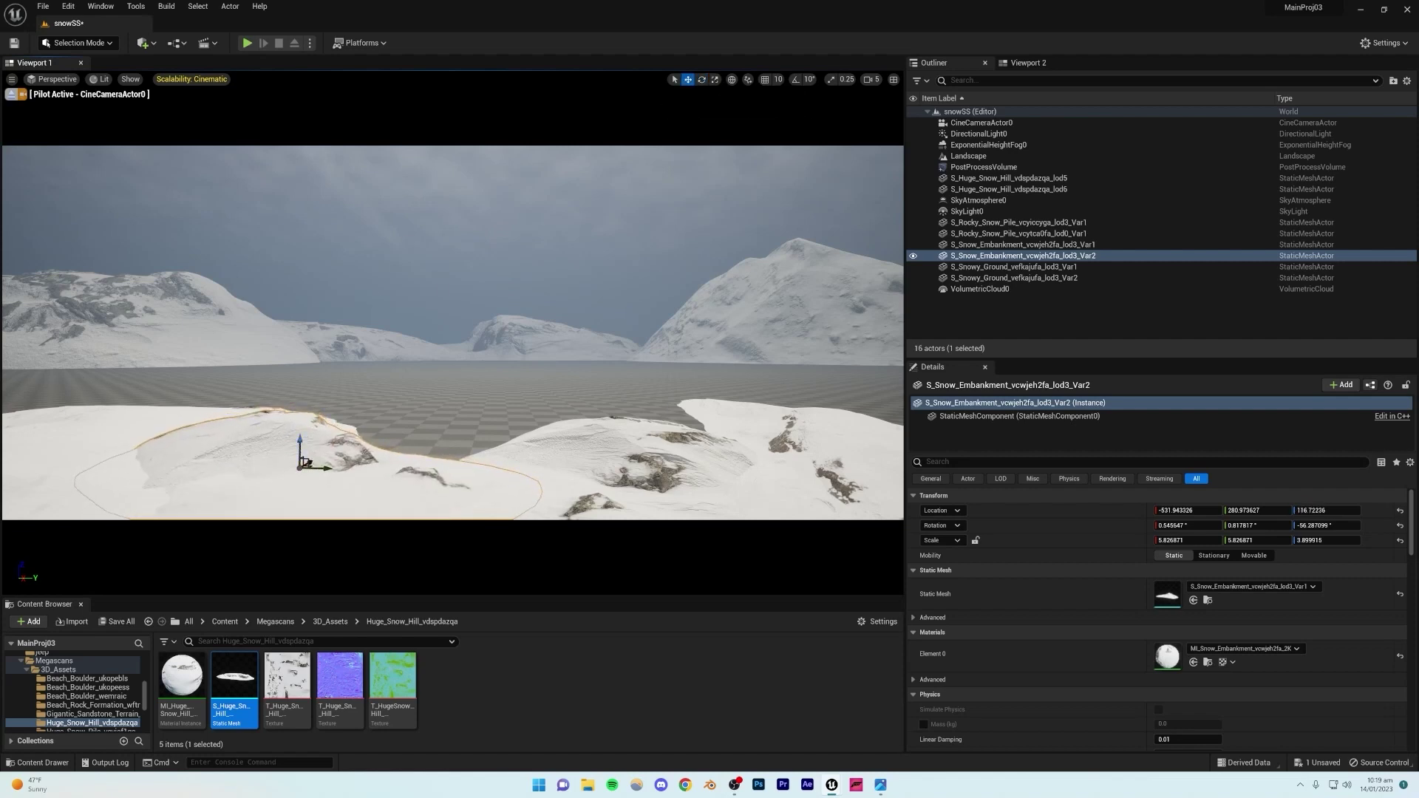
left_click(414, 229)
key("ctrl+s")
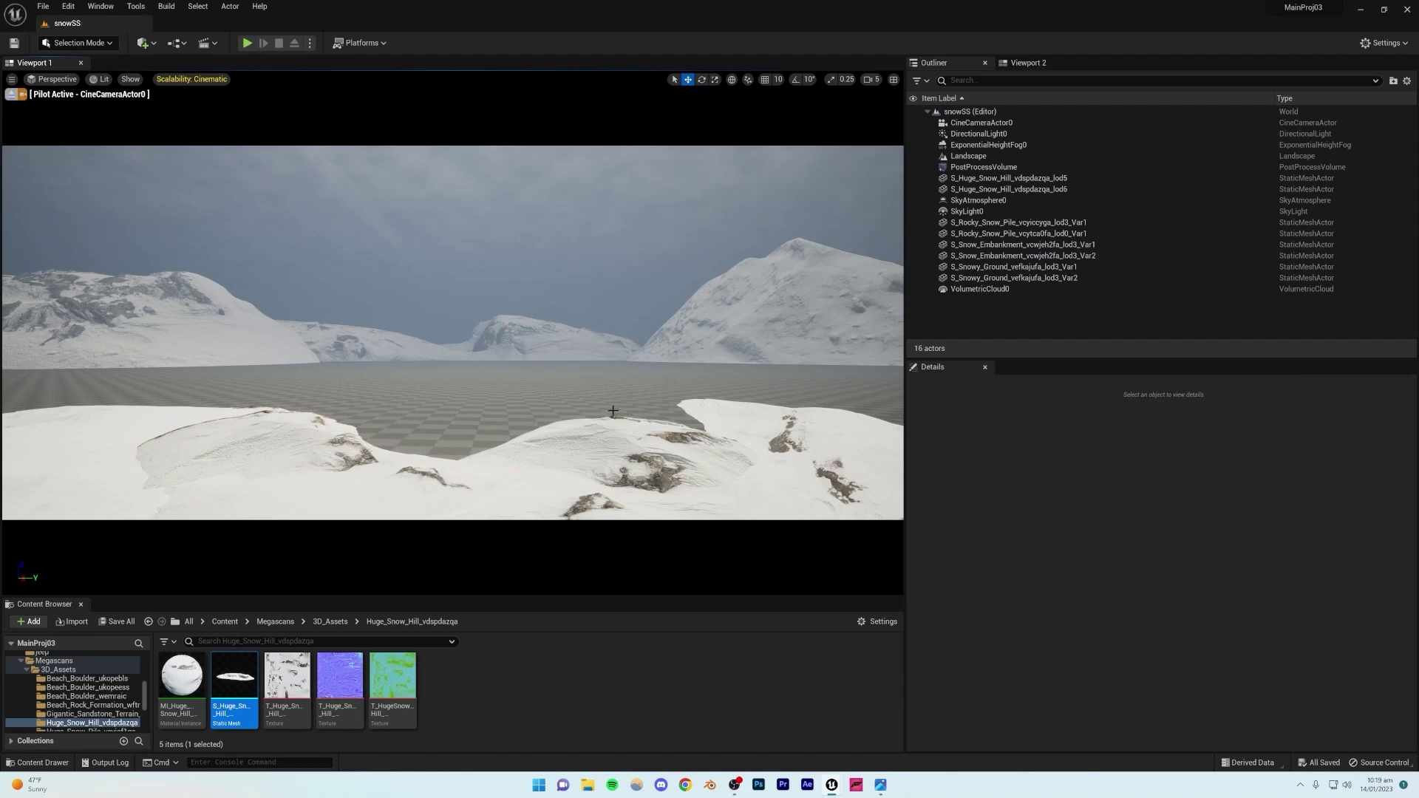